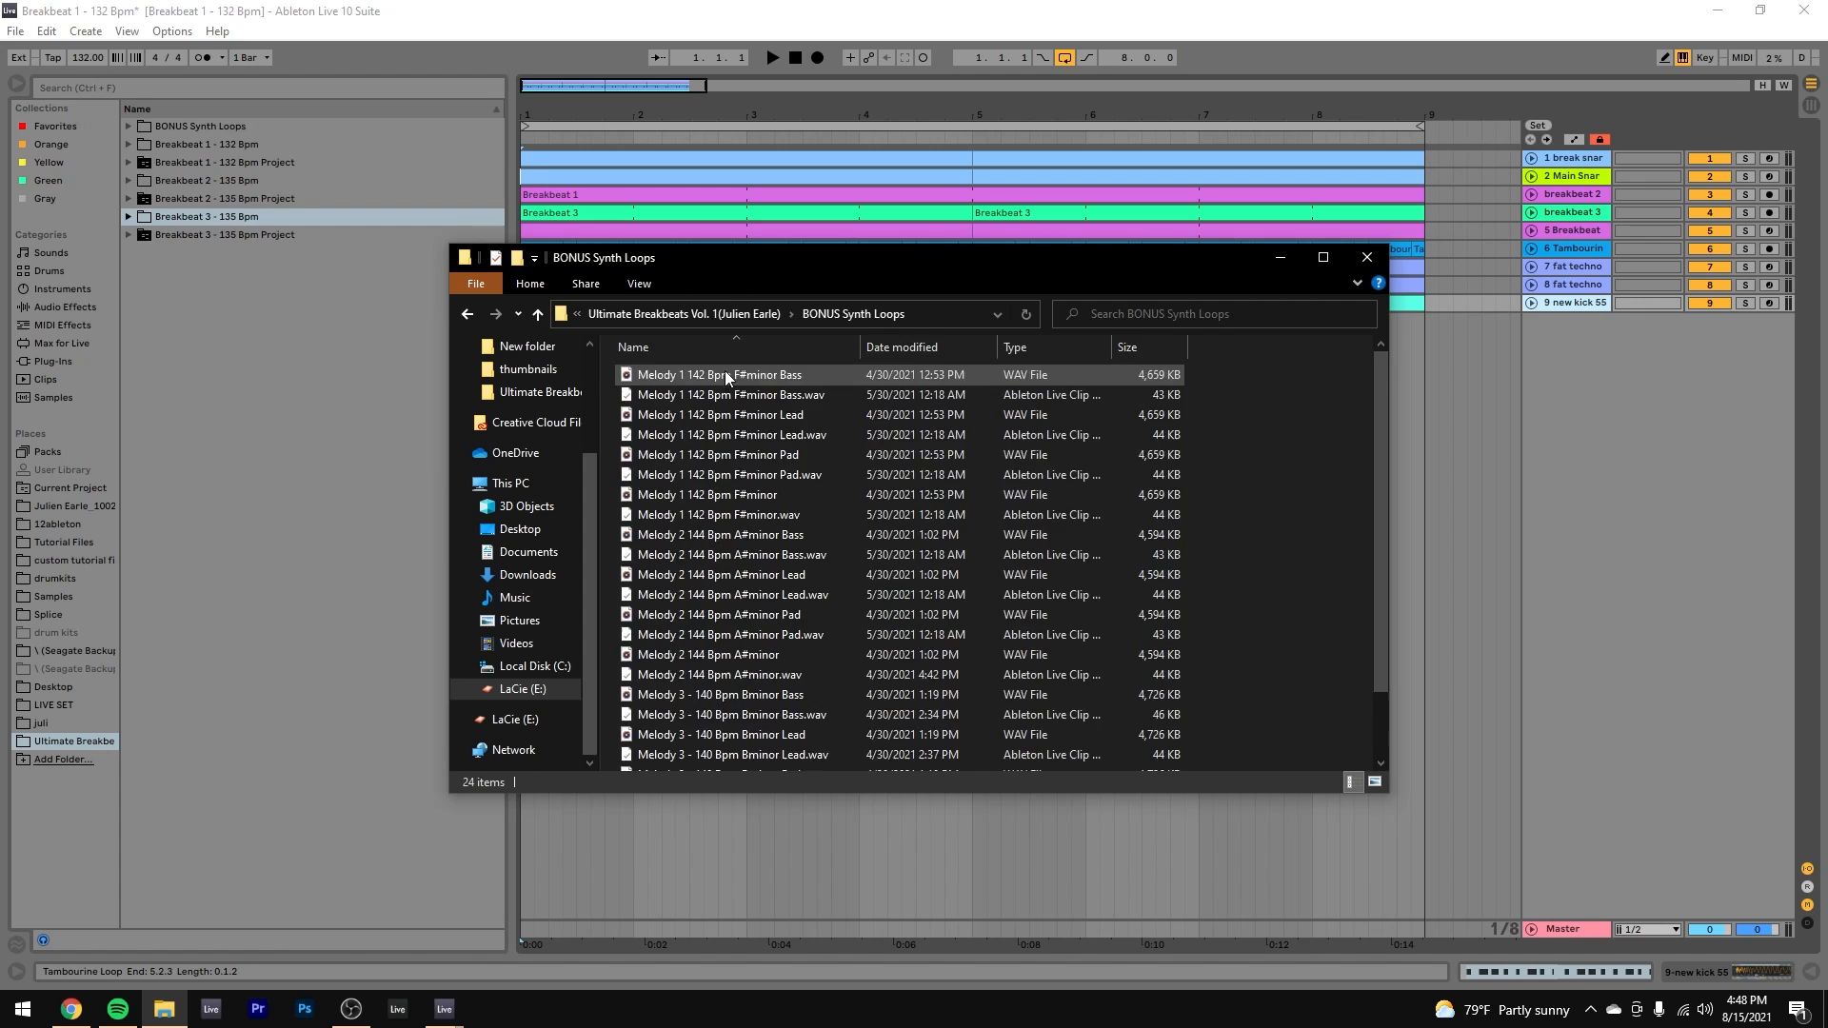
Step: Close the BONUS Synth Loops folder window and briefly play the full Breakbeat 1 arrangement
left_click(1396, 254)
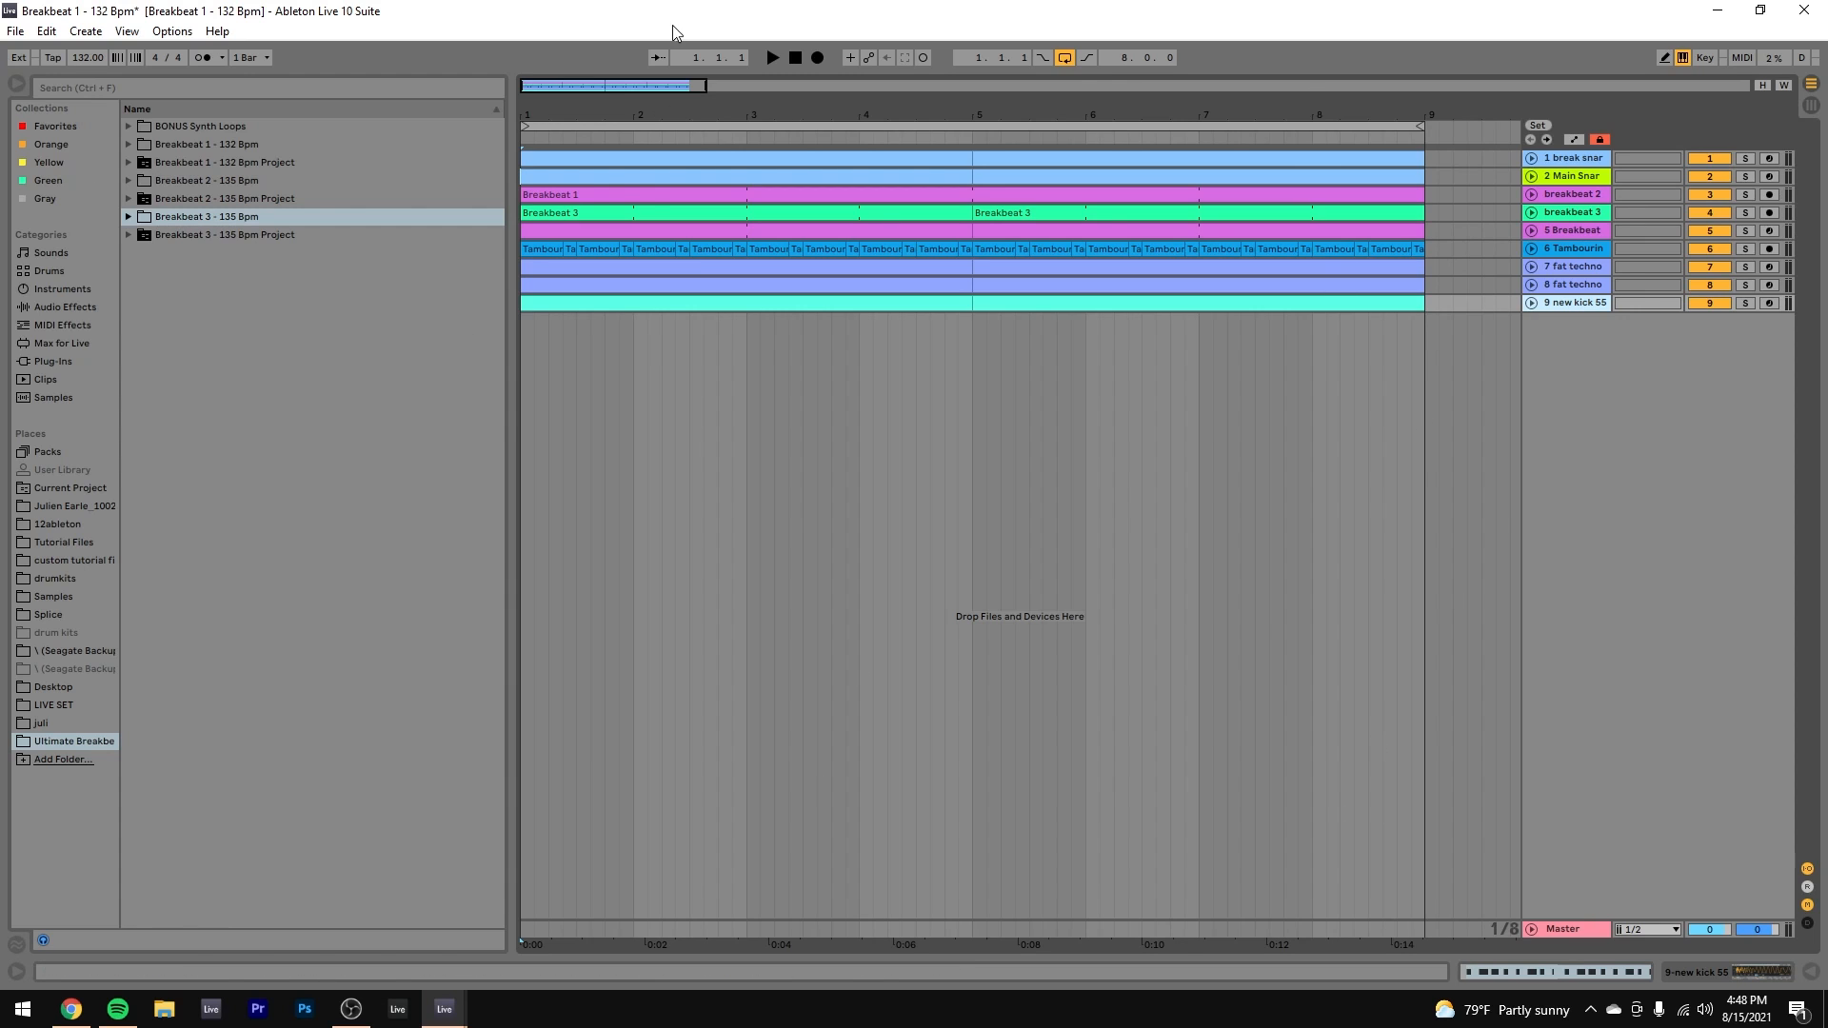
key("space")
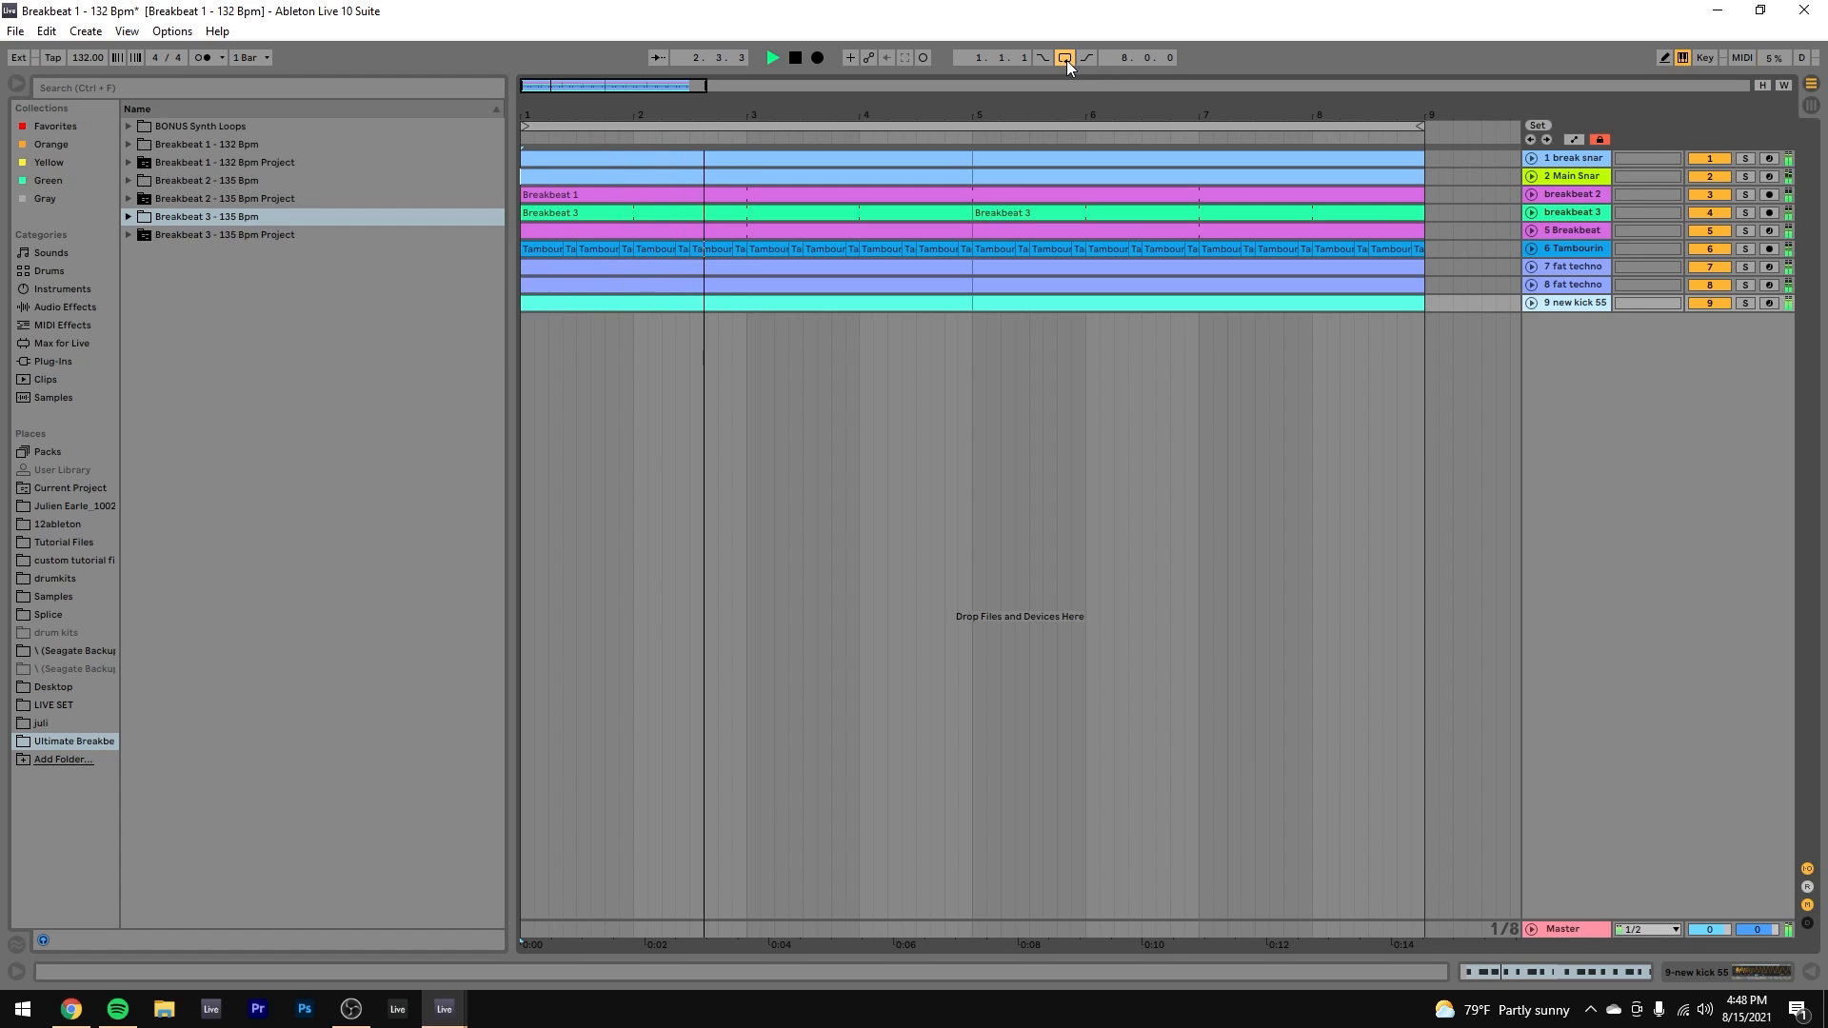
key("space")
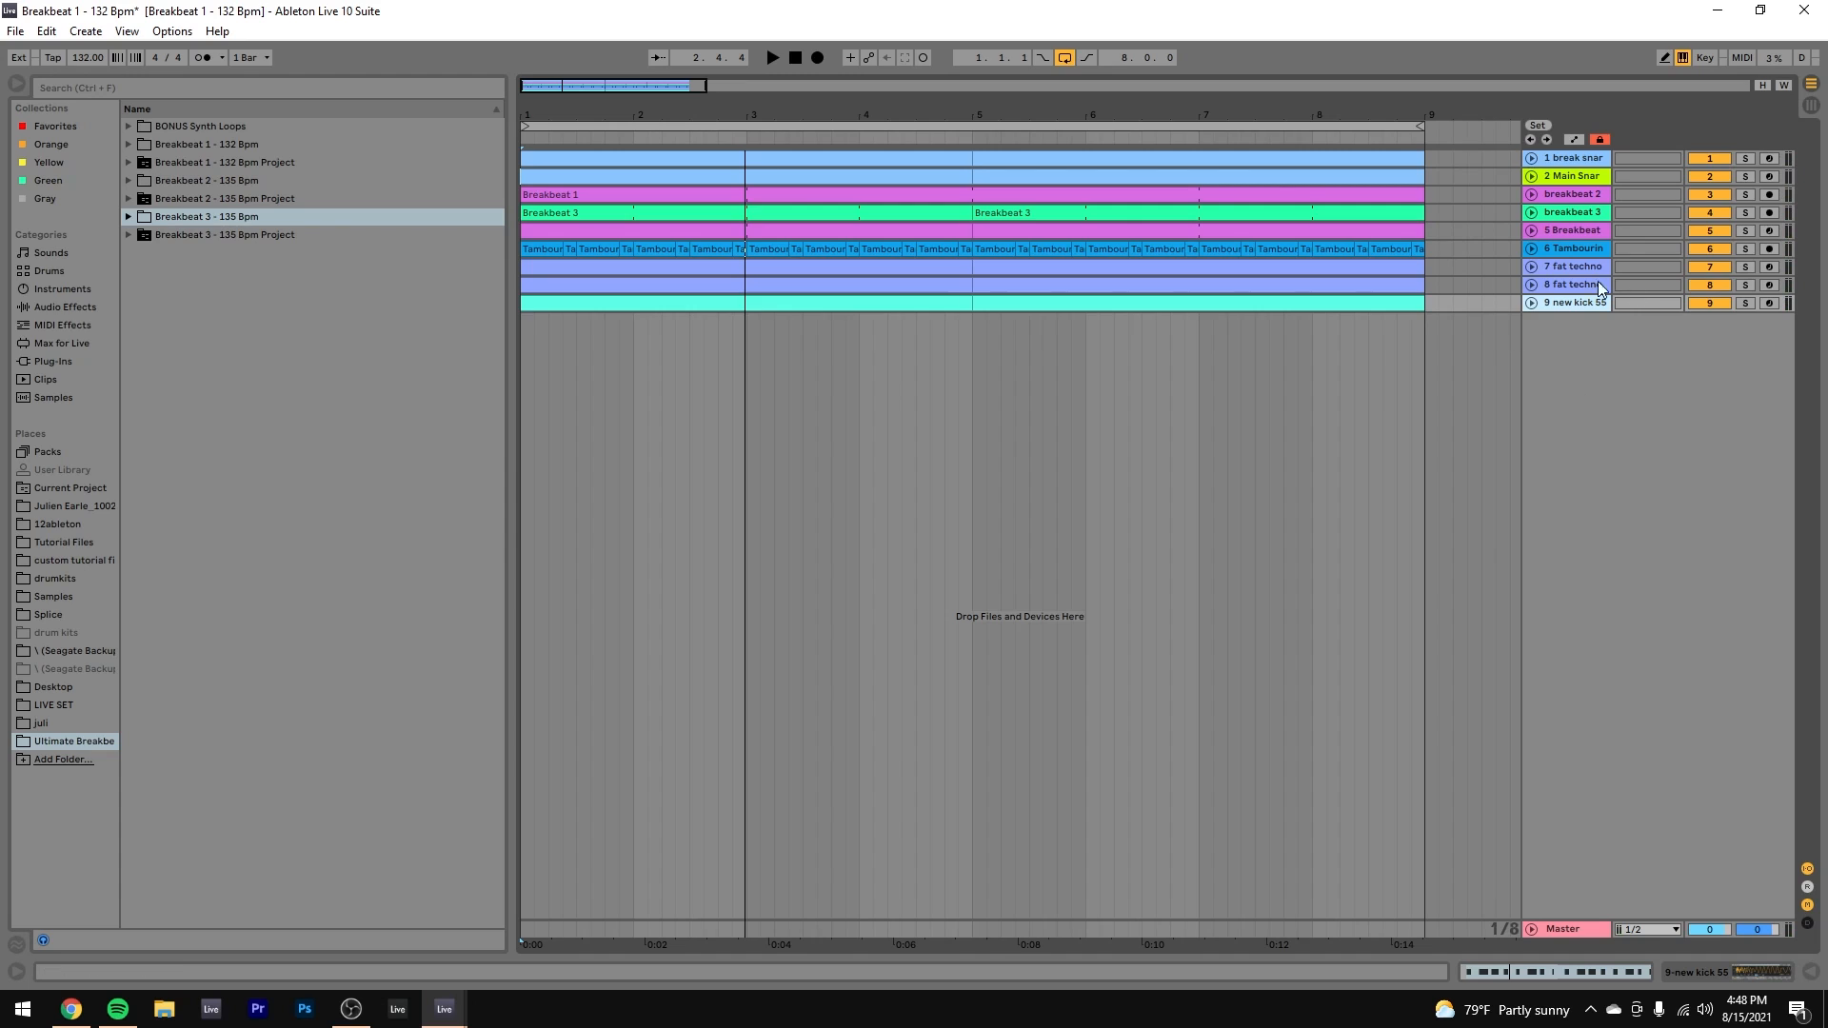
Step: Solo the breakbeat 2 track, add breakbeat 3 to the solo during playback and listen to both loops
left_click(1745, 302)
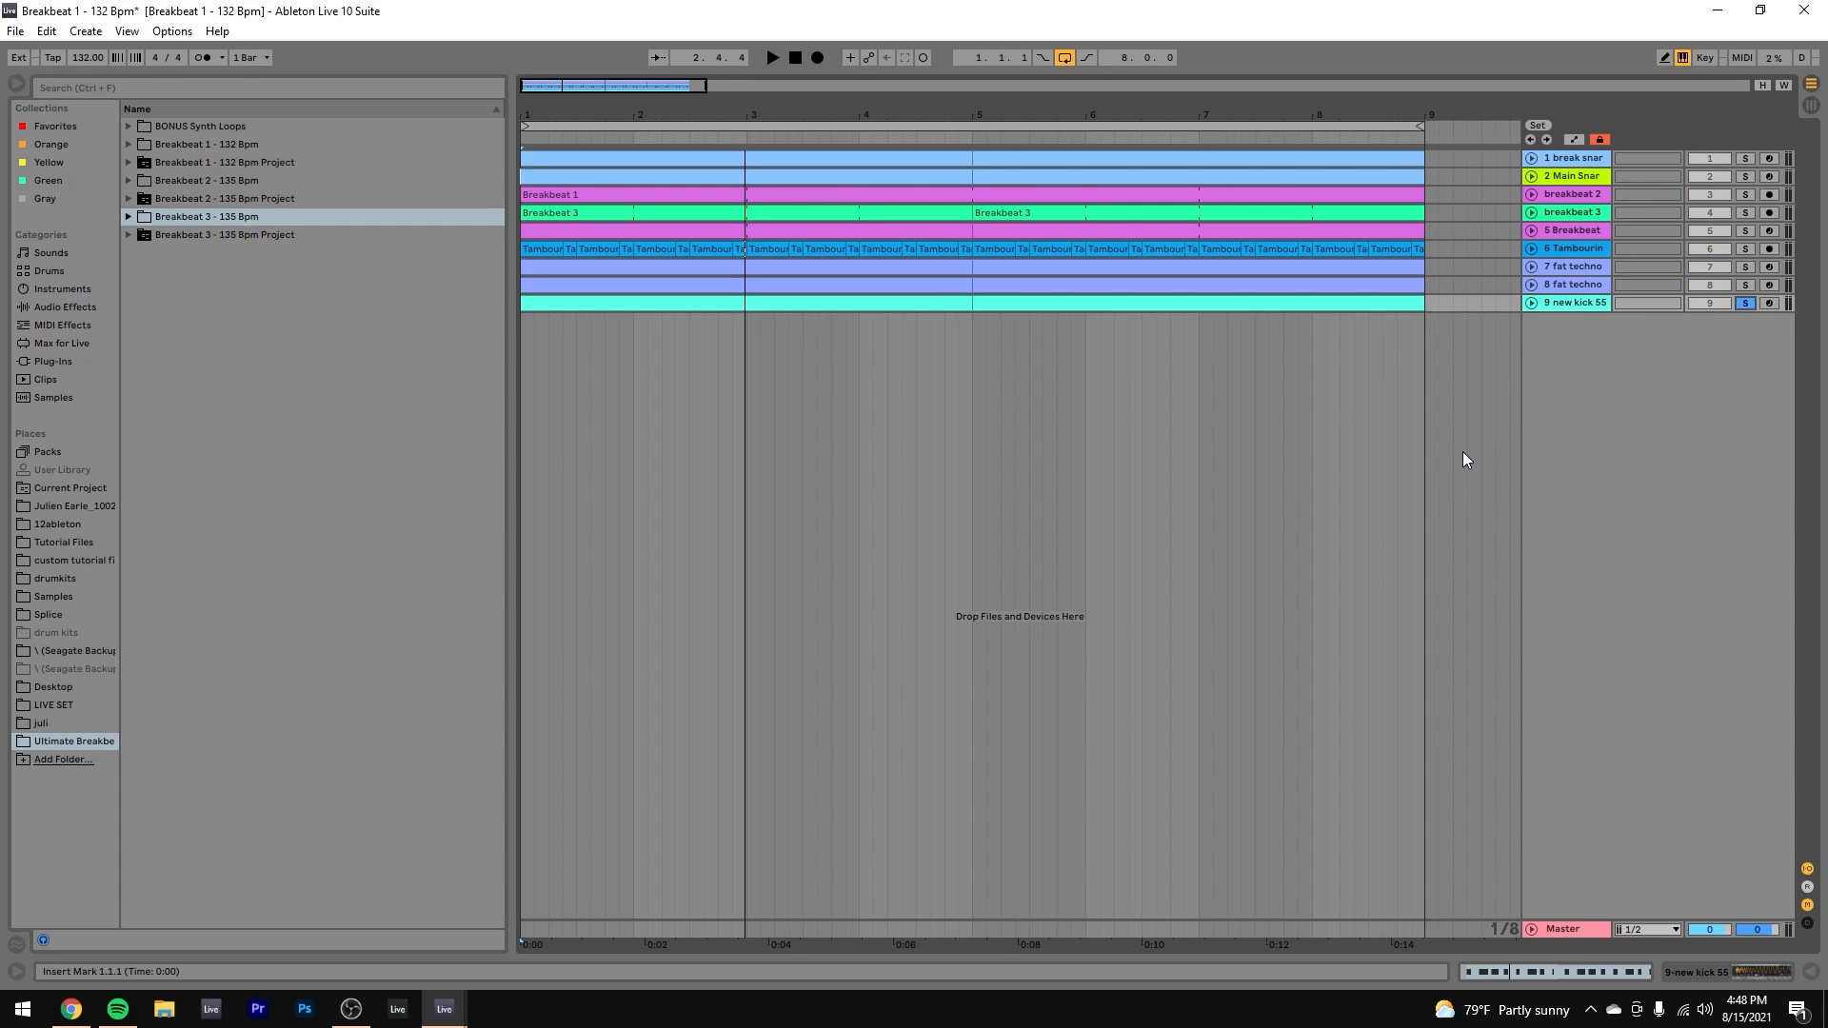
left_click(1746, 189)
key("space")
left_click(1746, 212, "ctrl")
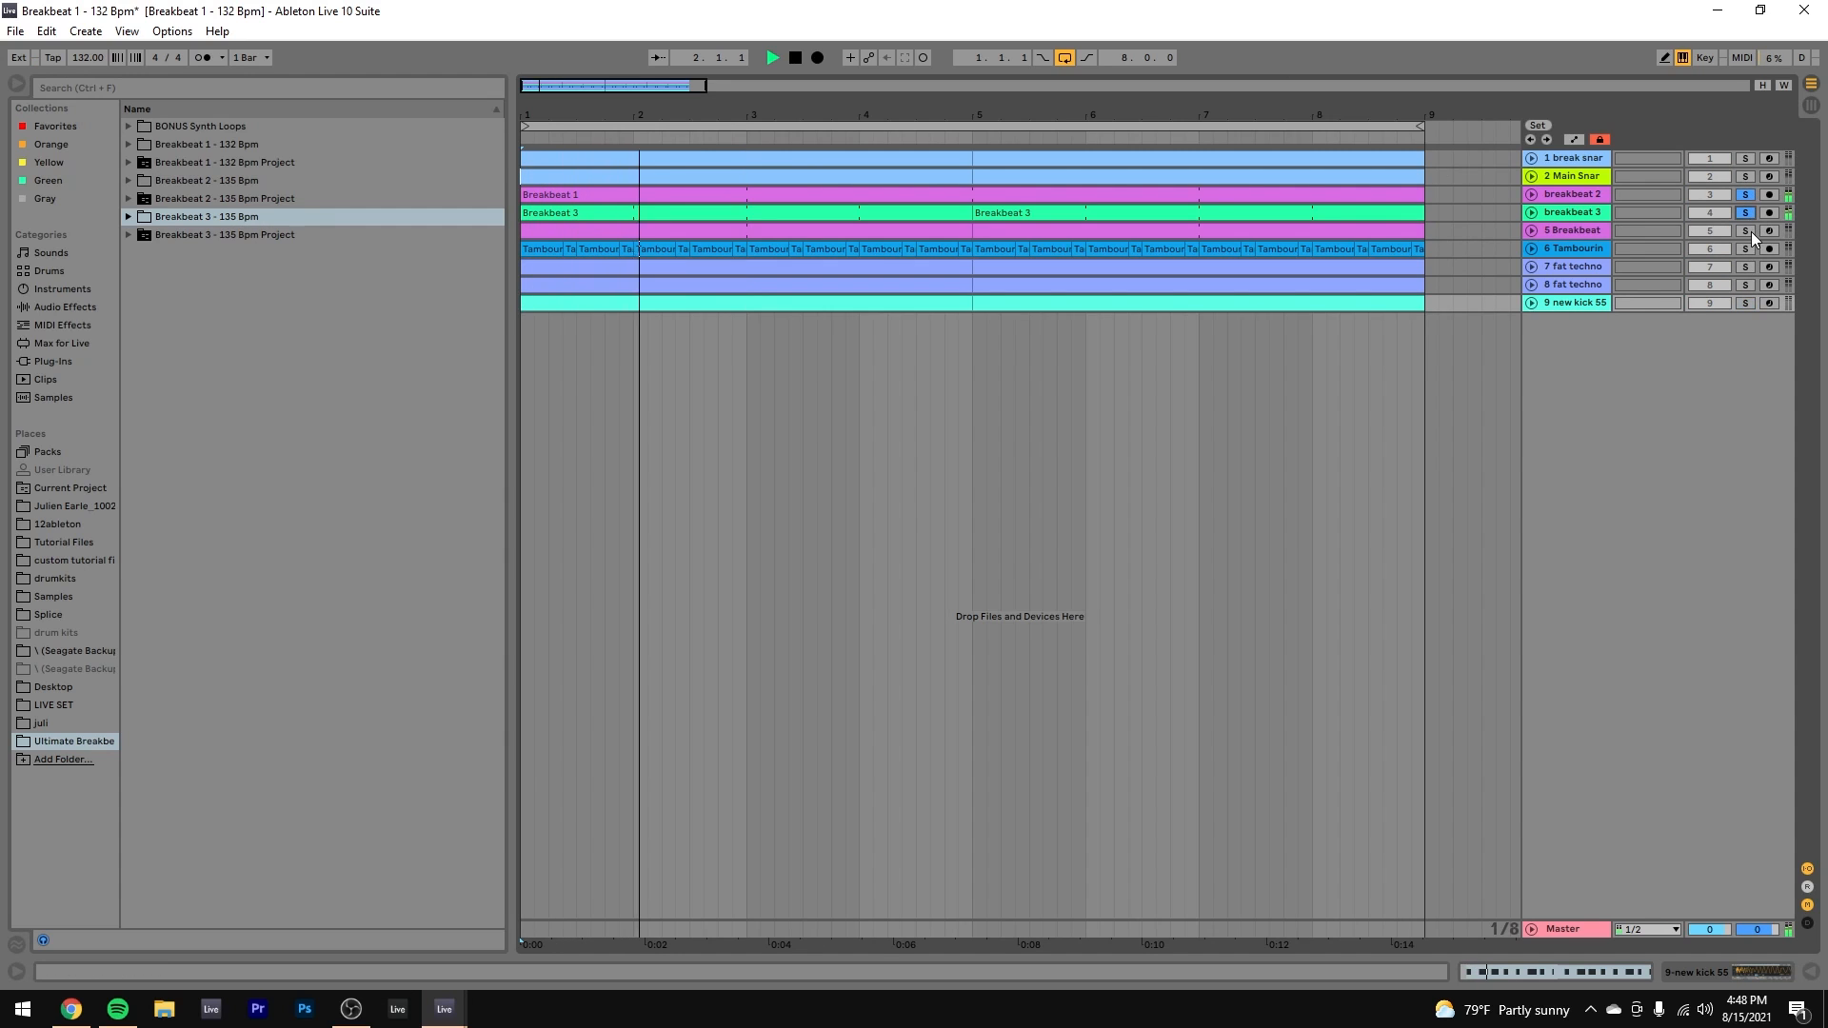
key("space")
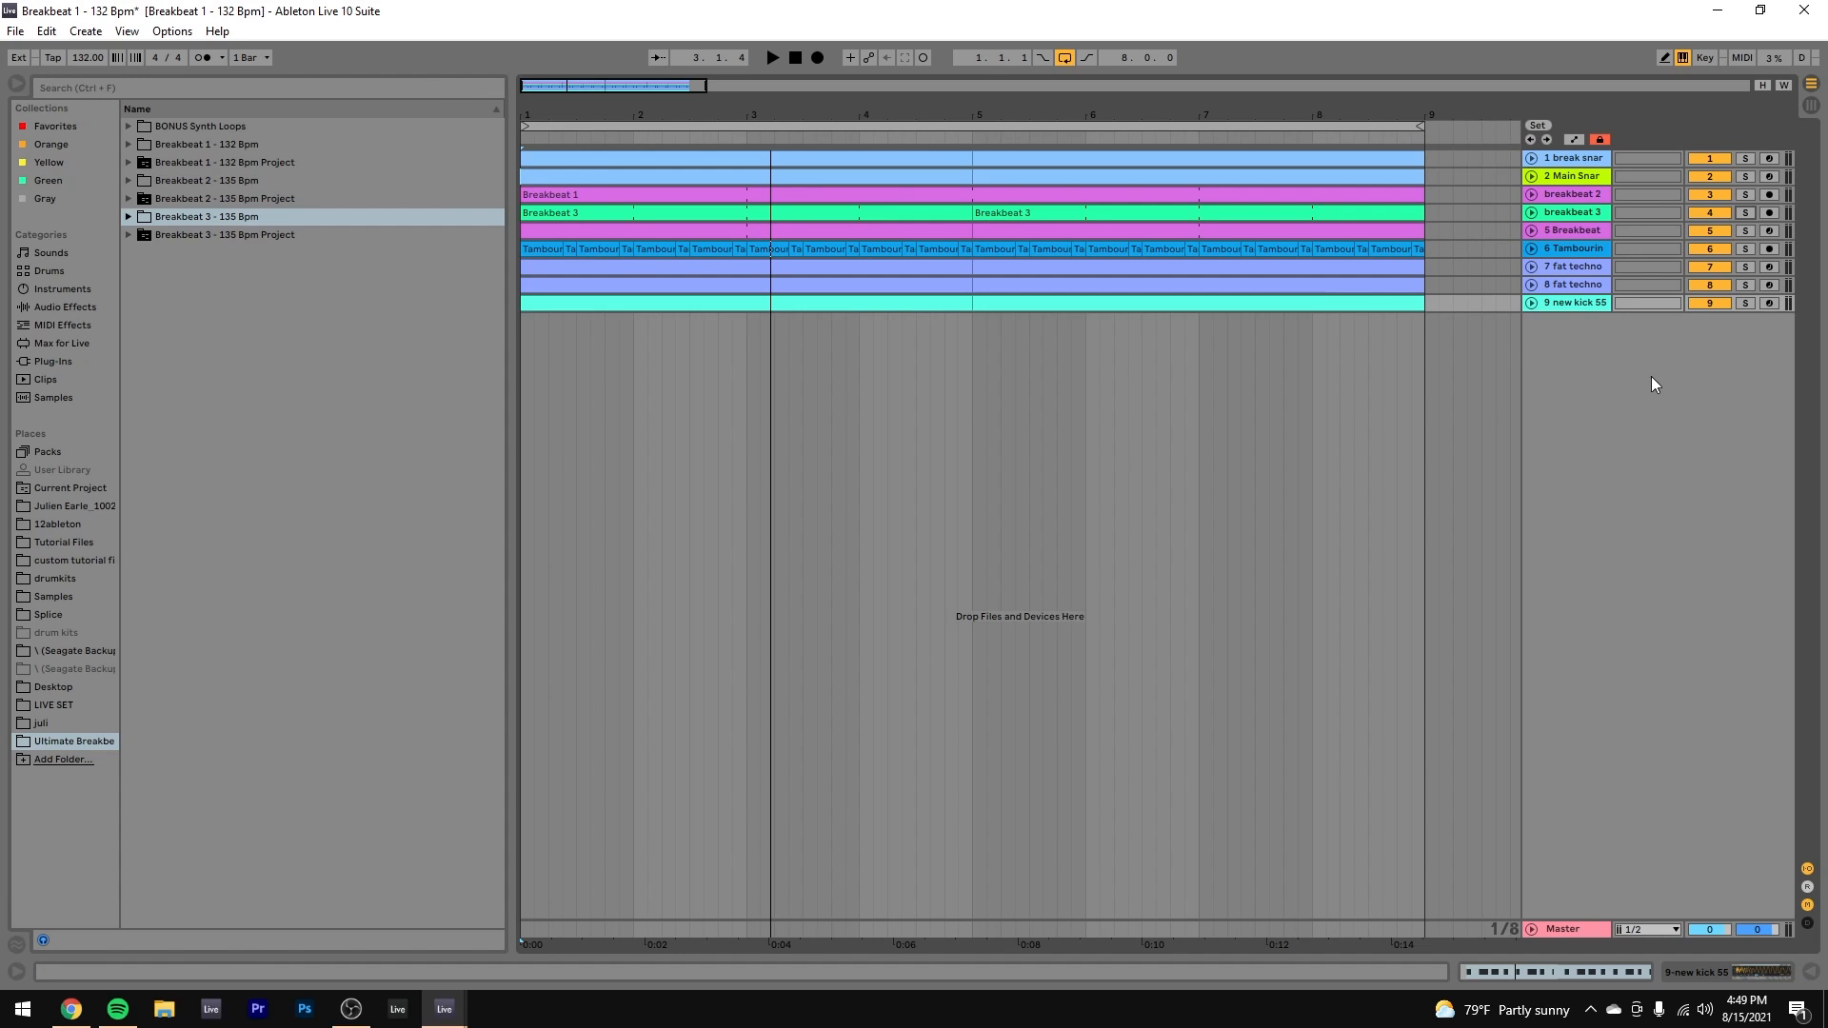
Step: Solo the new kick 55 and break snare tracks, play them together and unfold both to show their MIDI notes
left_click(1745, 302)
left_click(1745, 158, "ctrl")
key("space")
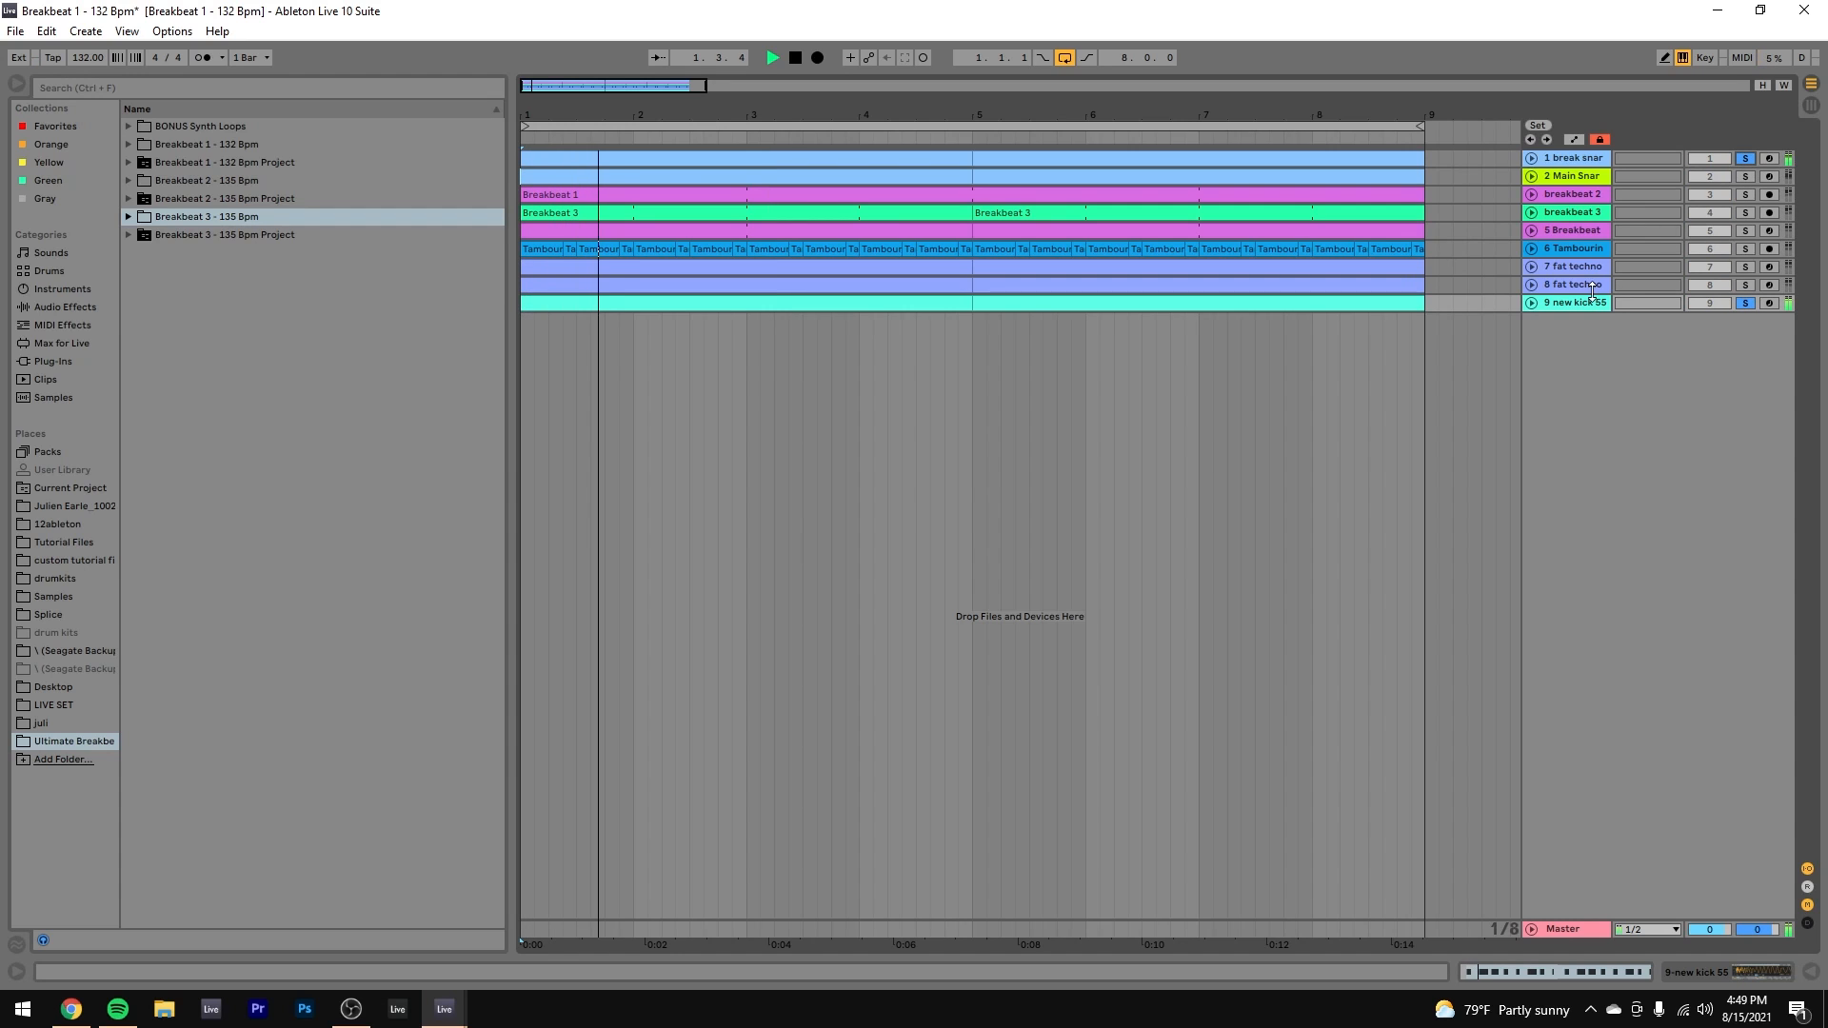
left_click(1531, 303)
left_click(1533, 158)
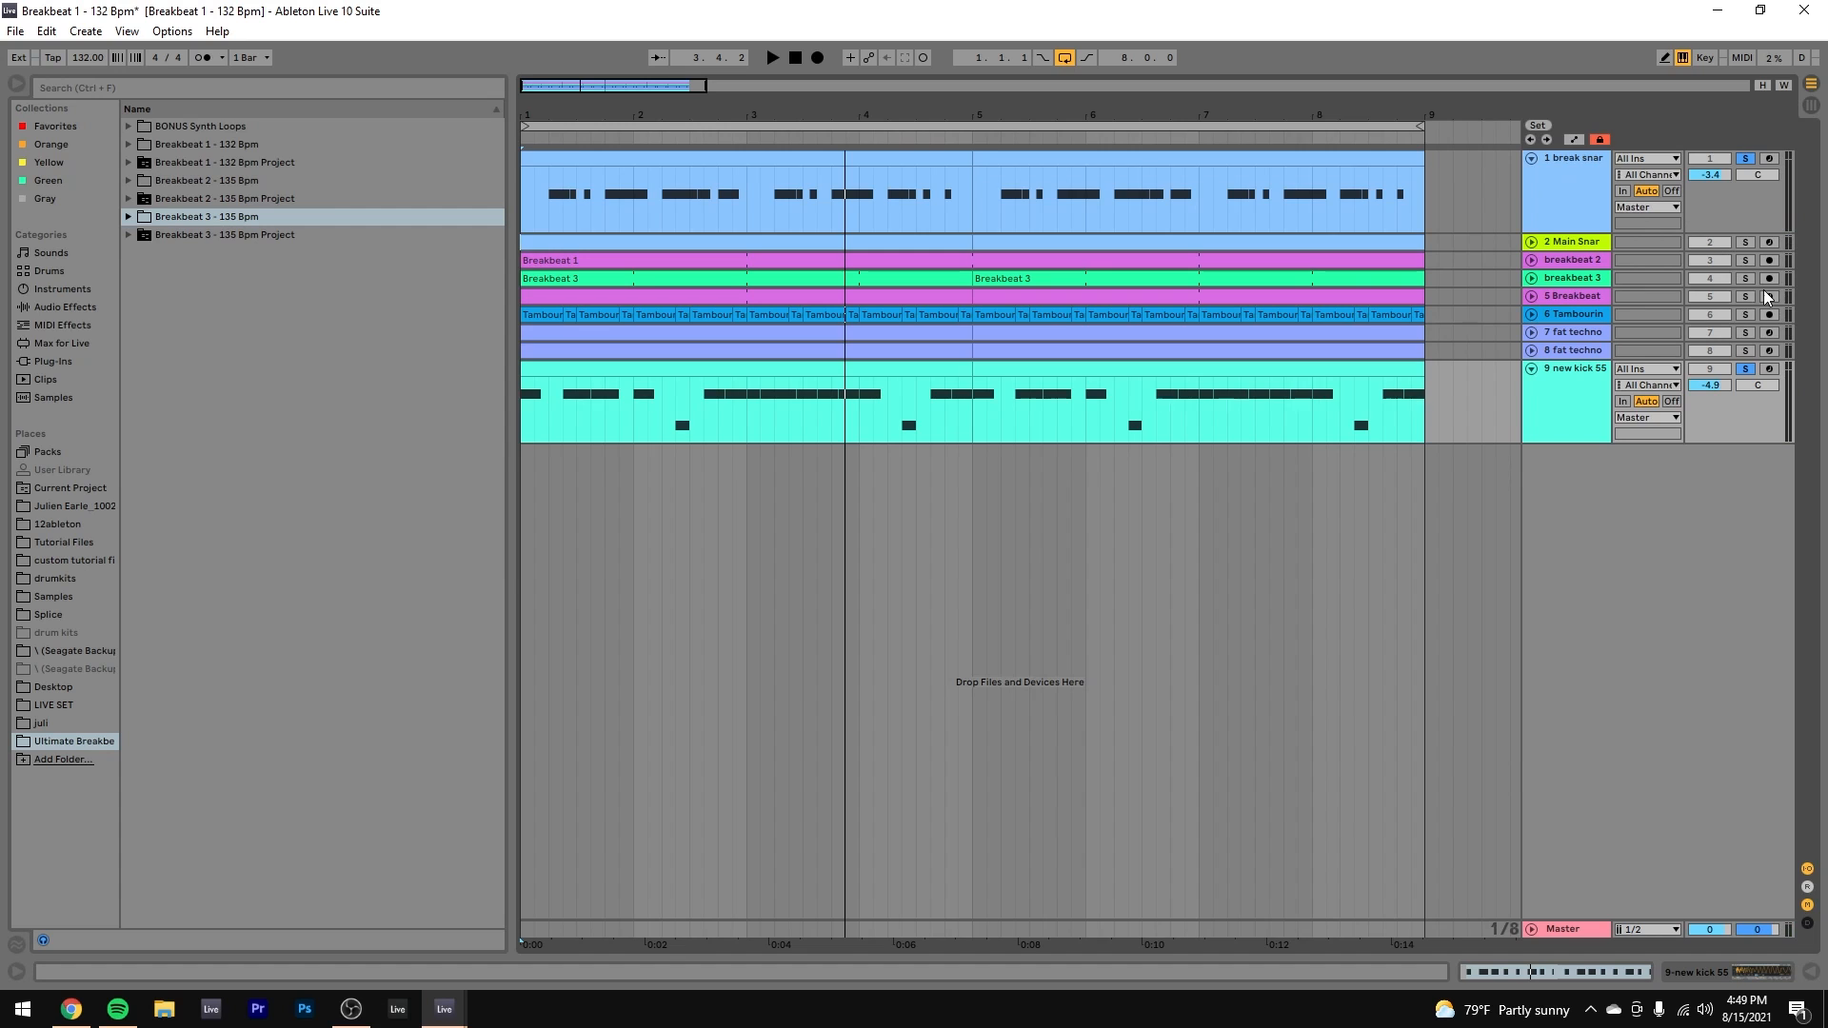
Step: Audition breakbeat 2, breakbeat 3 and 5 Breakbeat by adding them to the solo in turn, finishing with all solos cleared
left_click(1746, 261)
key("space")
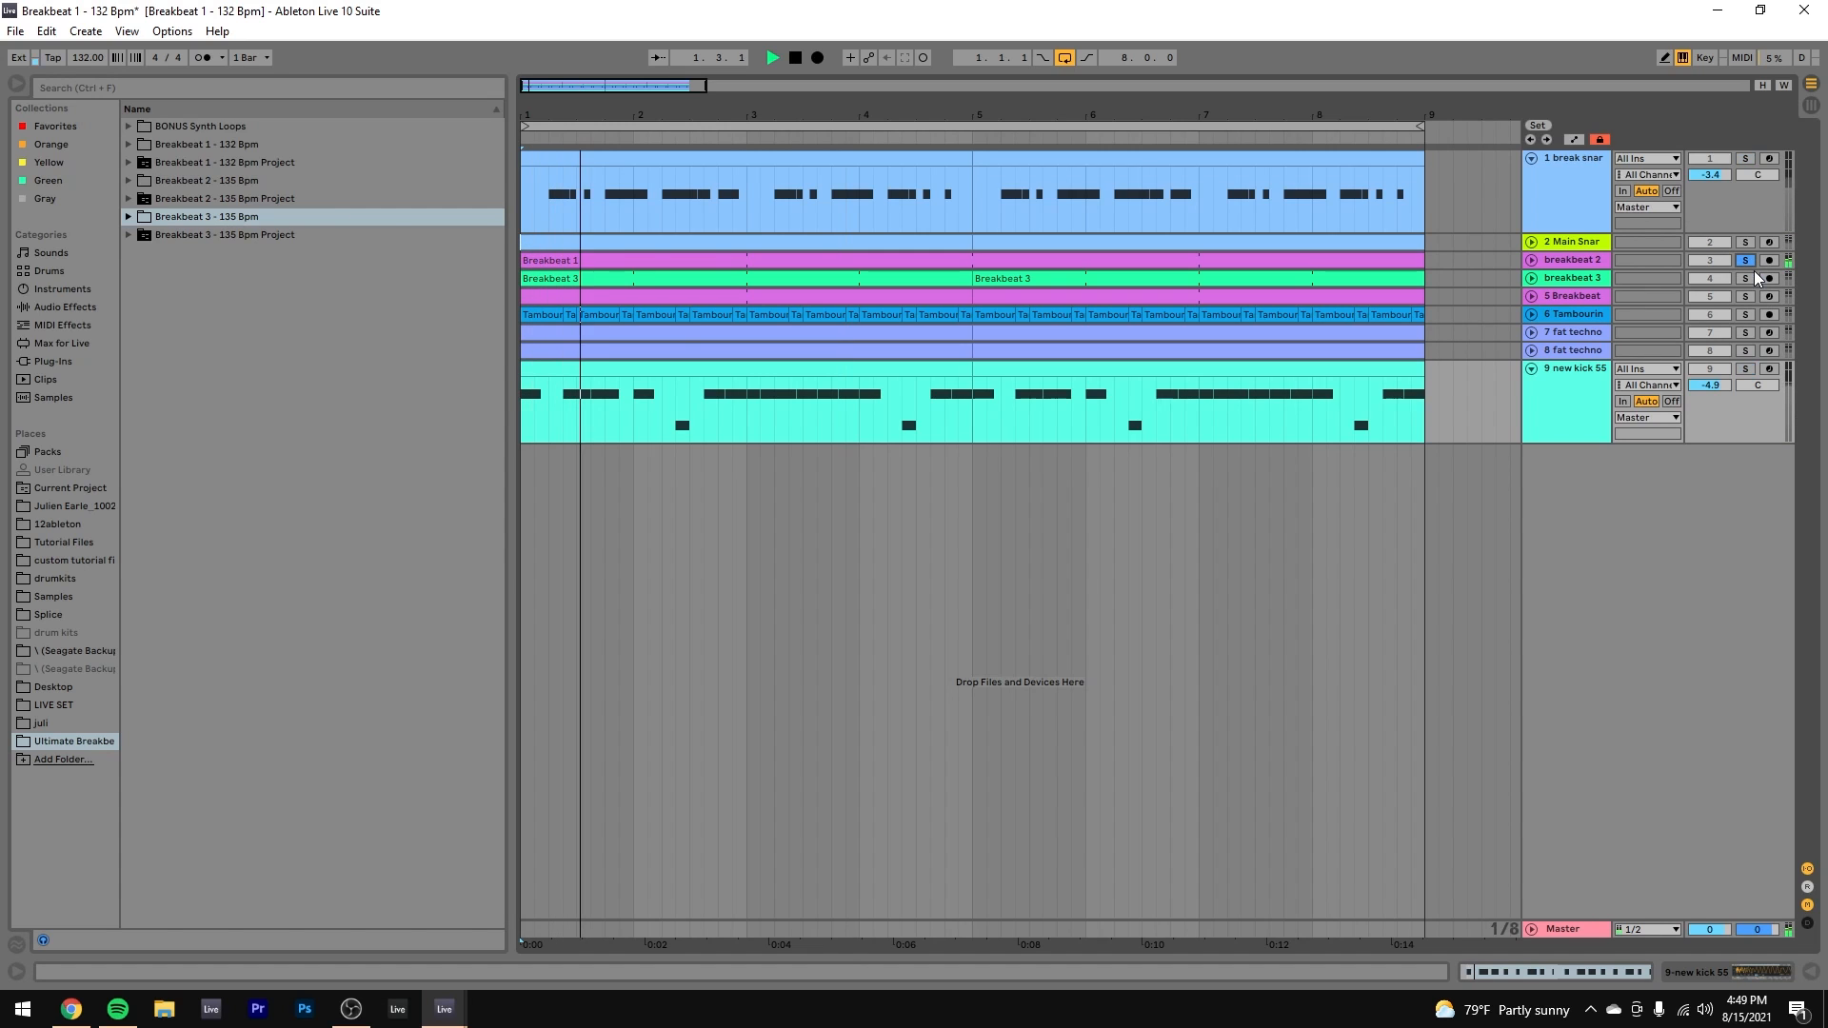
left_click(1745, 278, "ctrl")
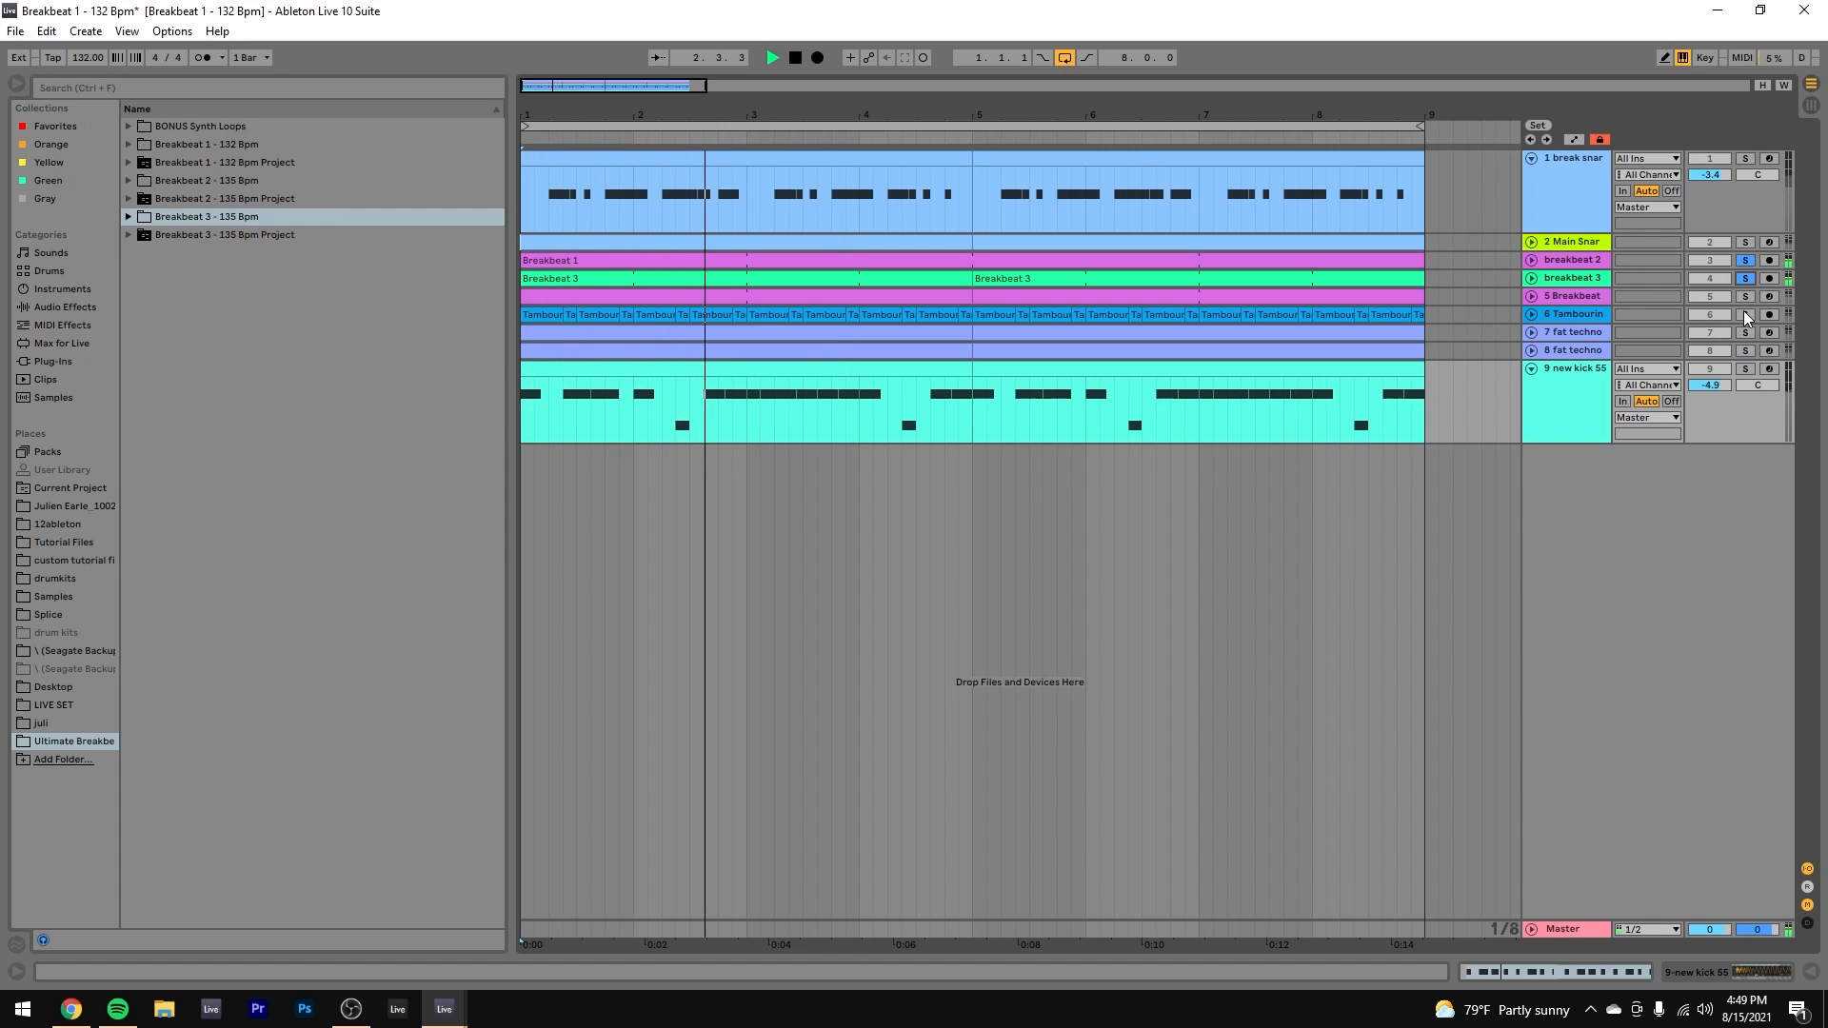
left_click(1745, 296, "ctrl")
left_click(1745, 296)
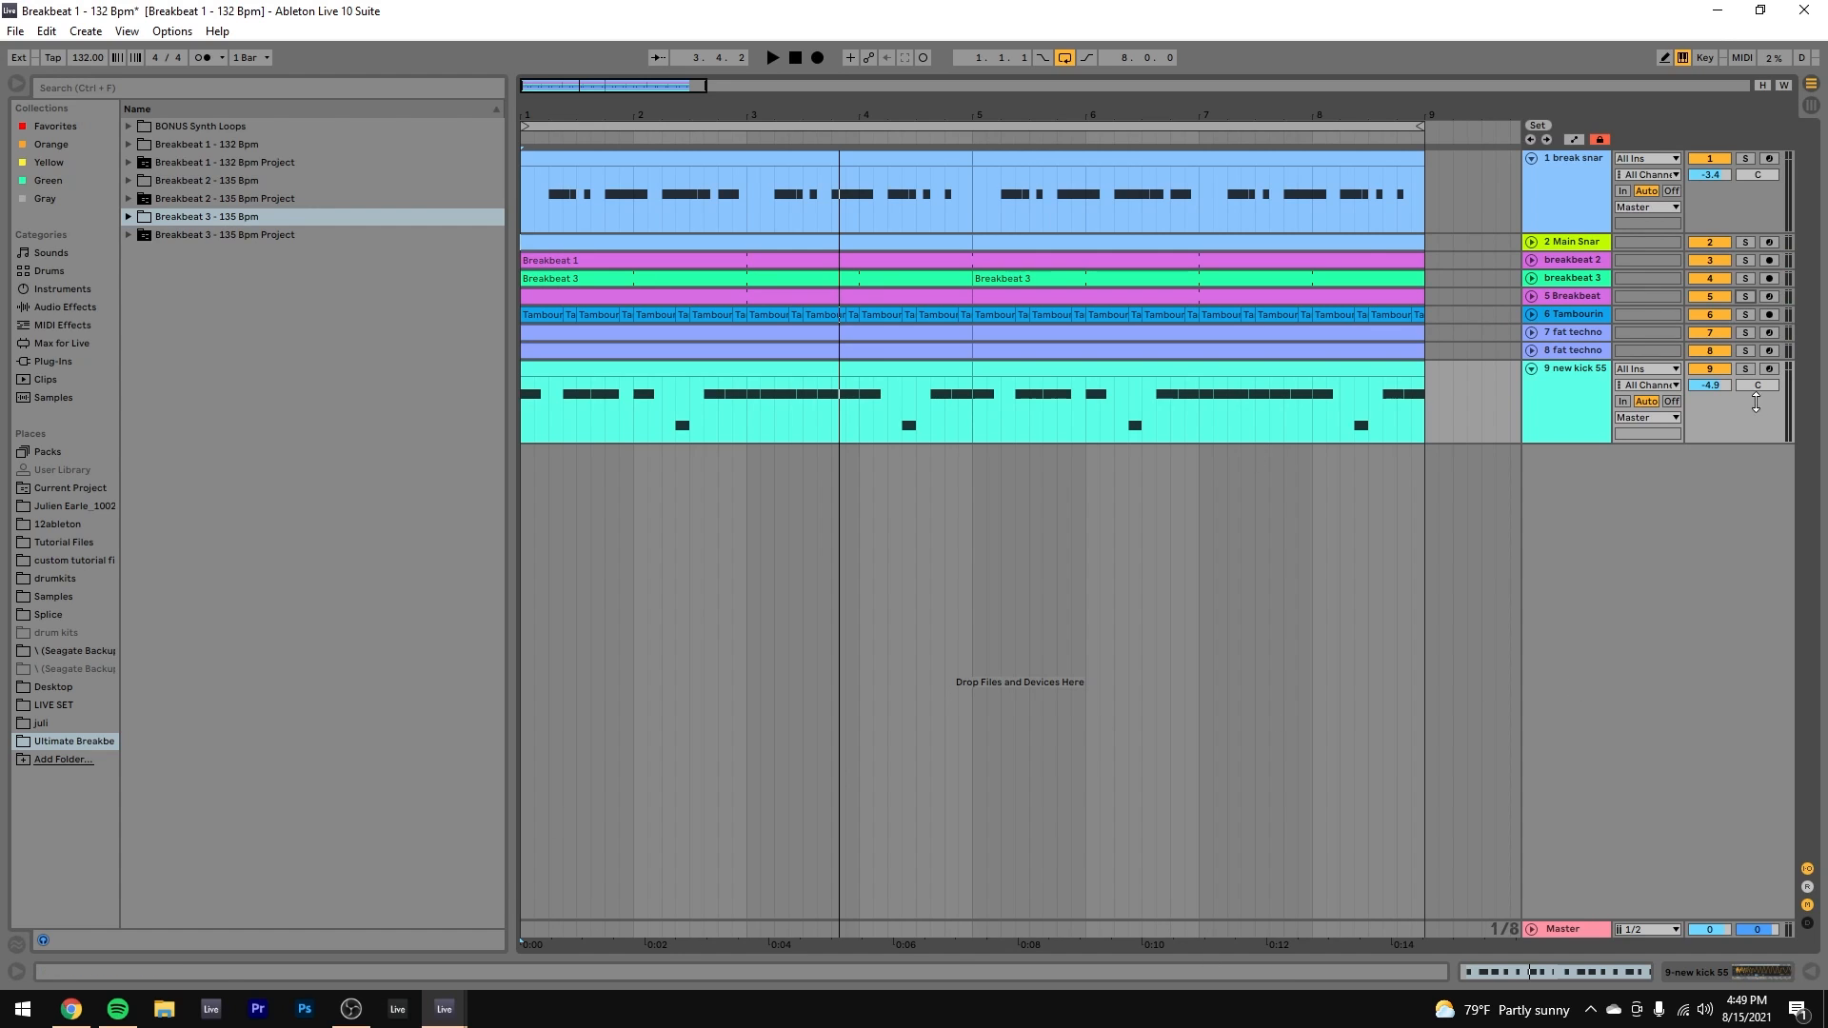
Step: Play the full beat briefly, solo new kick 55 with break snare and listen to the pair
key("space")
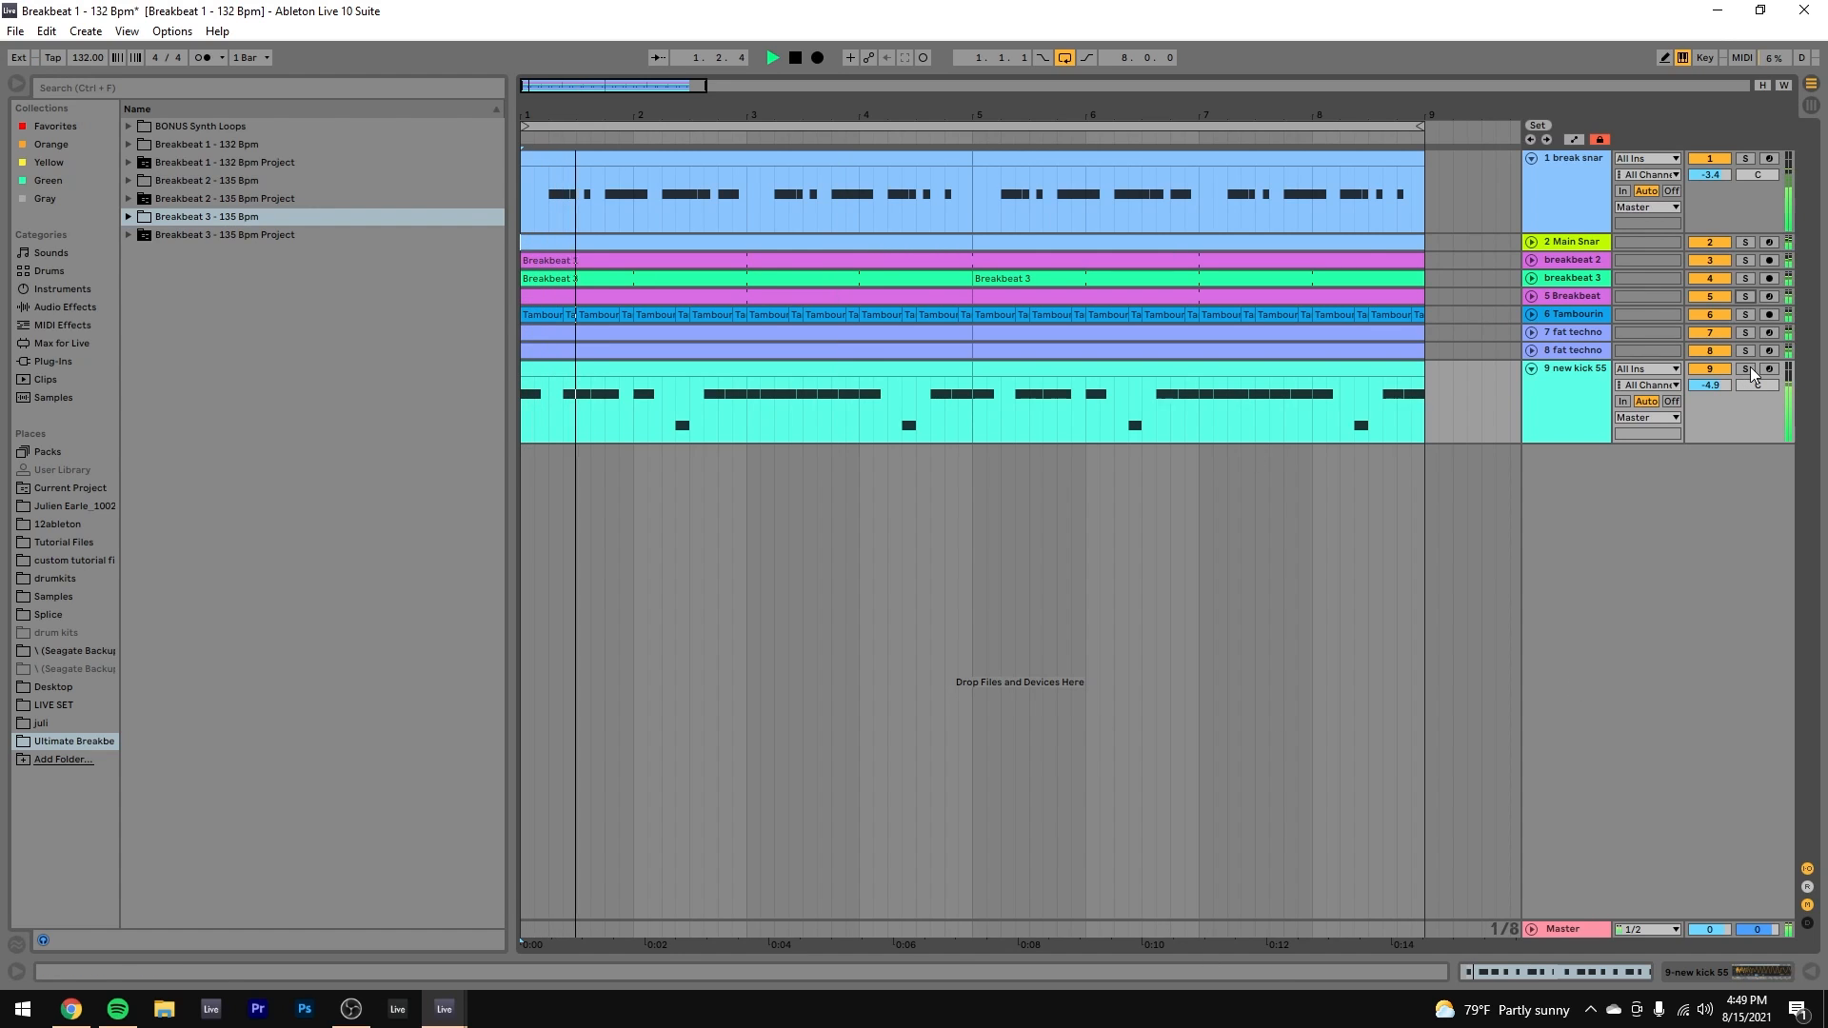
left_click(1747, 369)
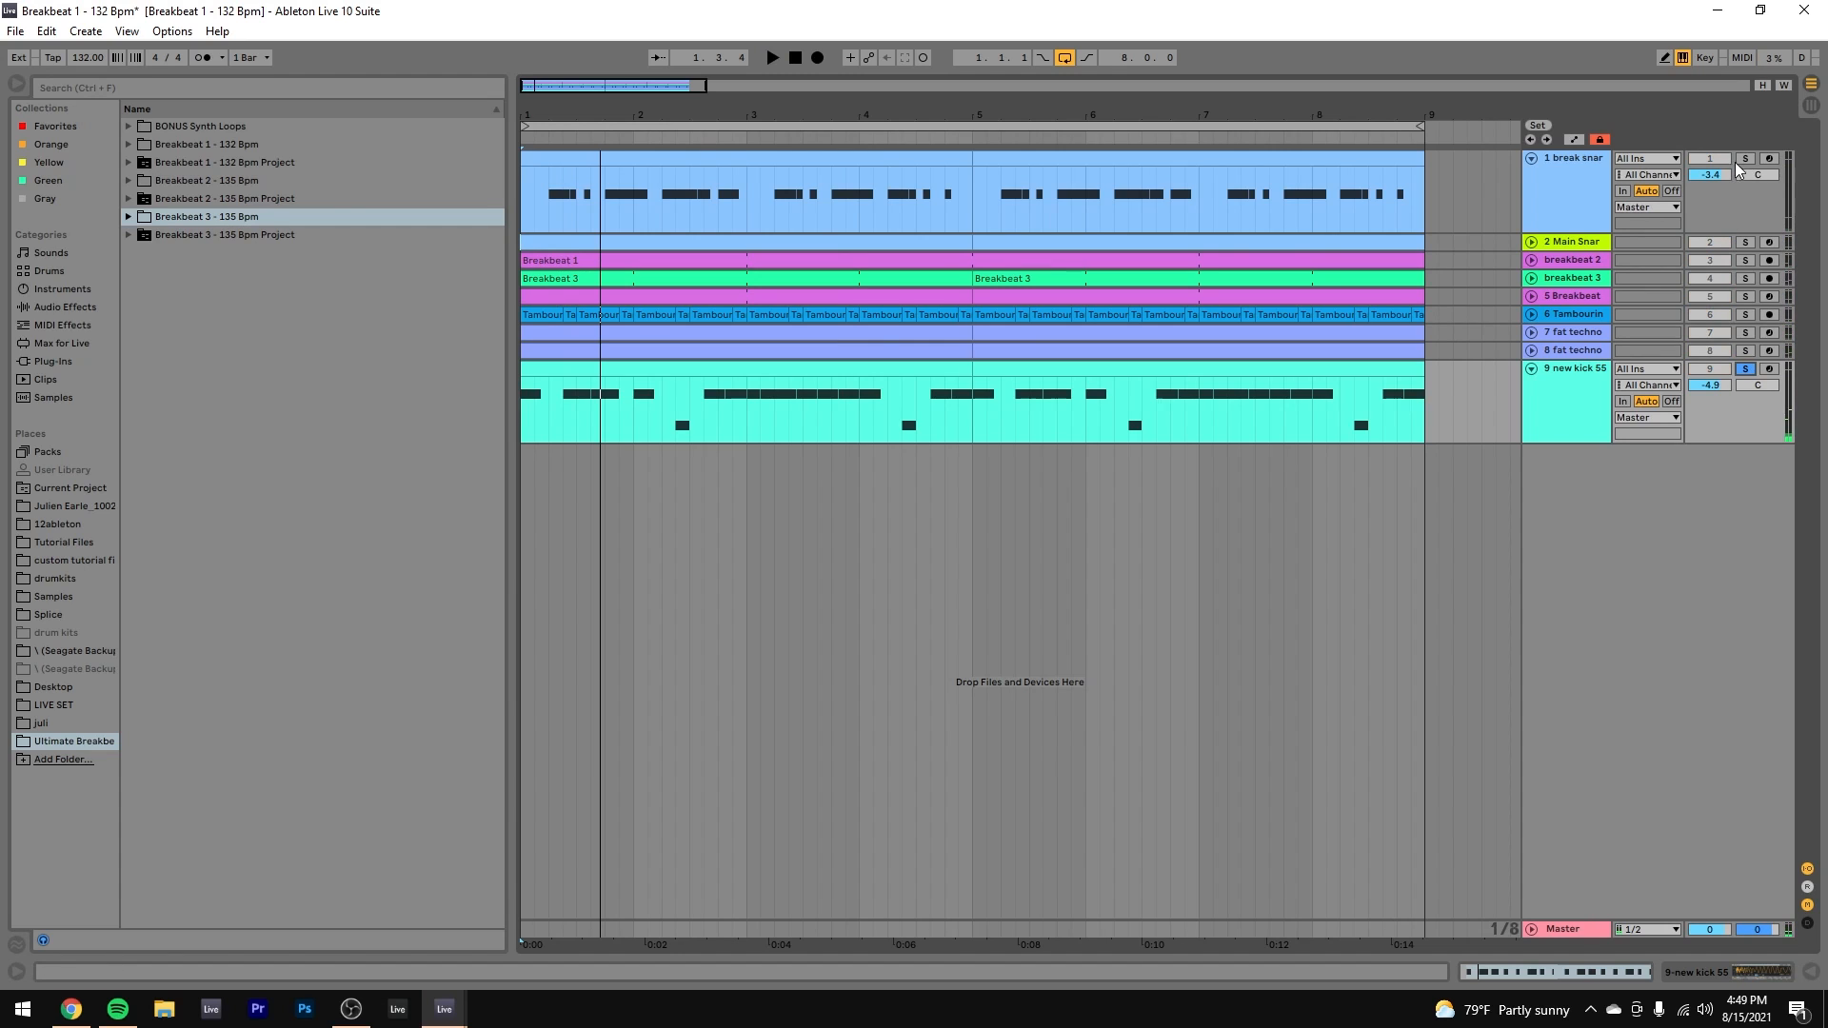
key("space")
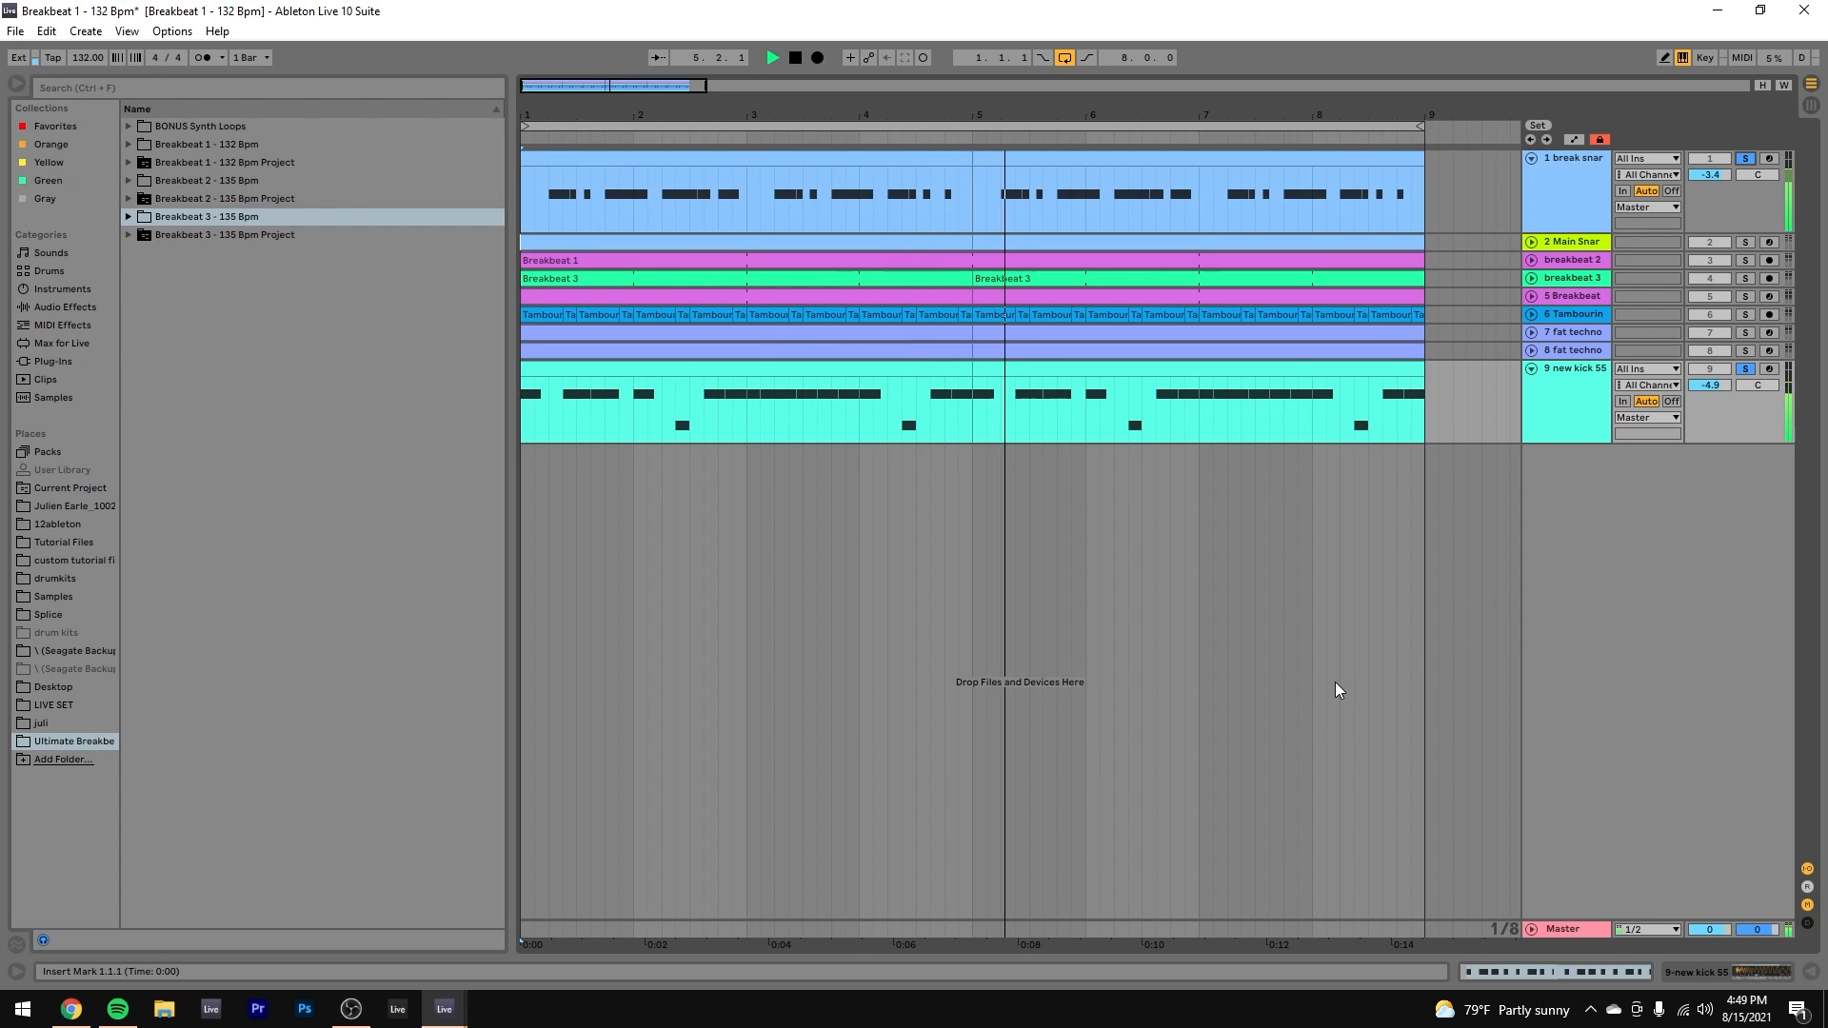
Step: Add Main Snare to the soloed kick and break snare, play from the start and unfold the Main Snare track
left_click(1745, 242)
key("space")
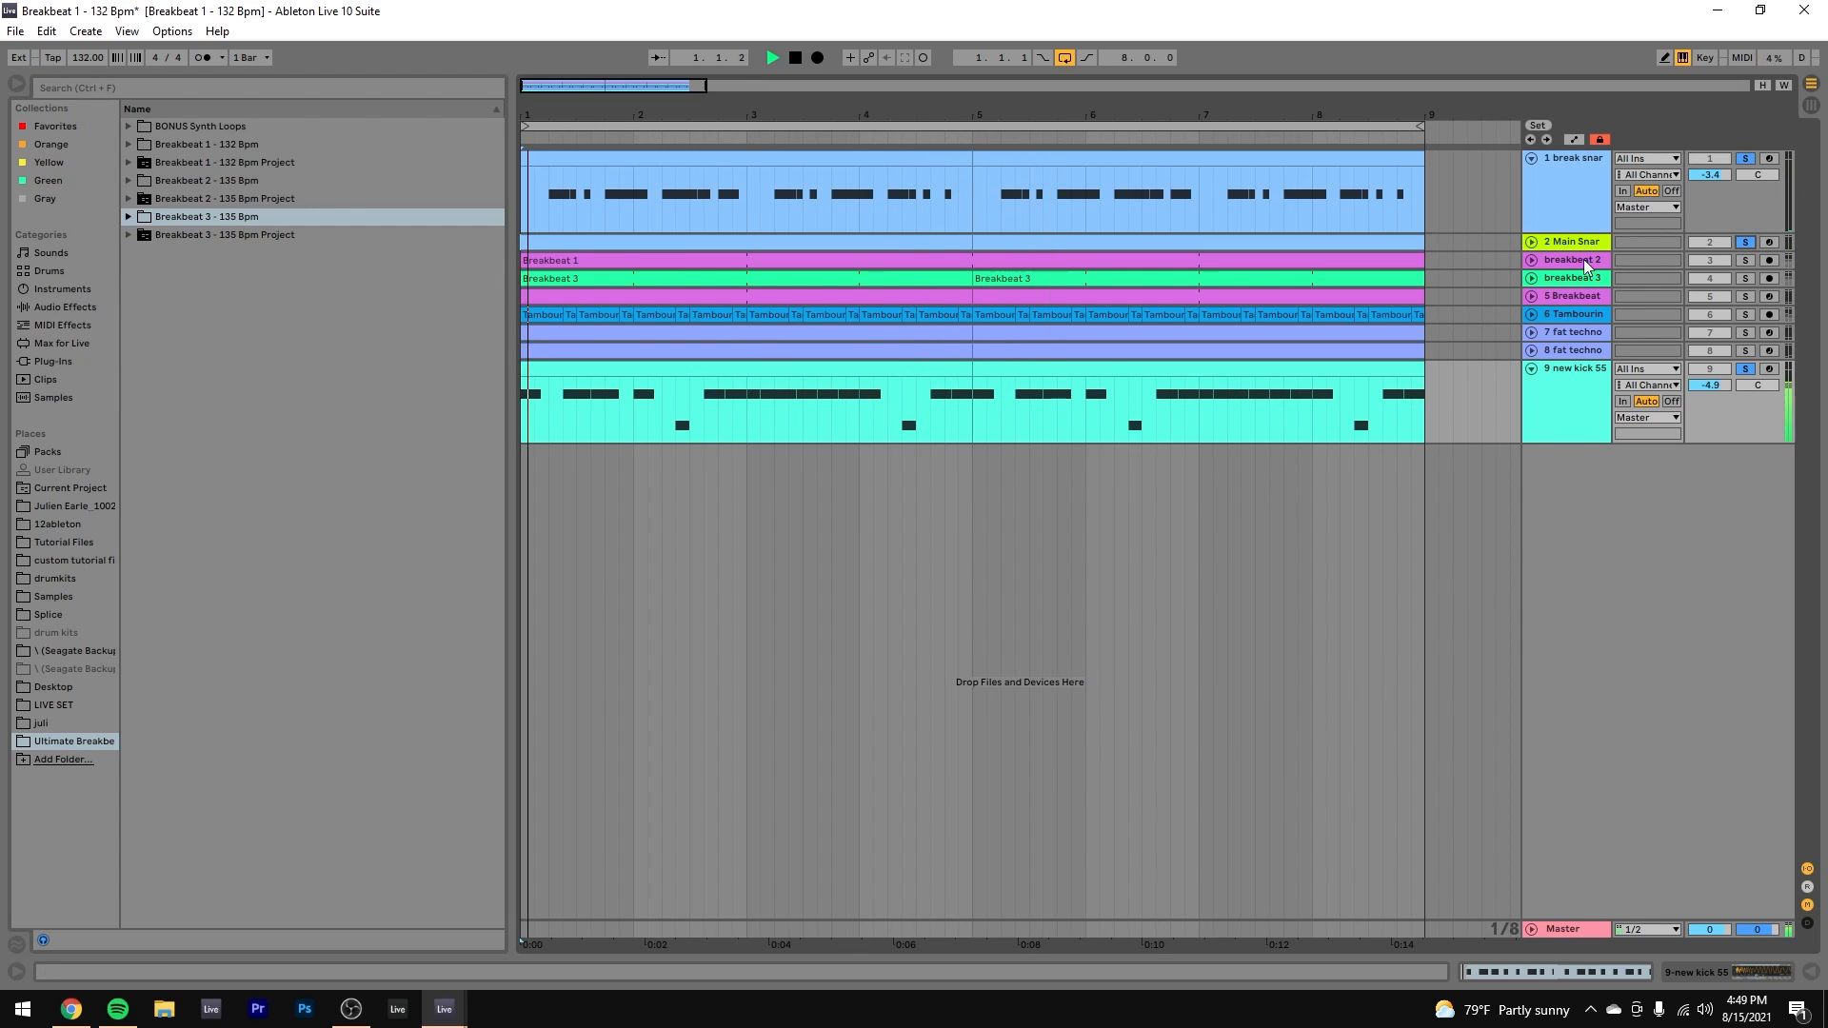
left_click(1531, 242)
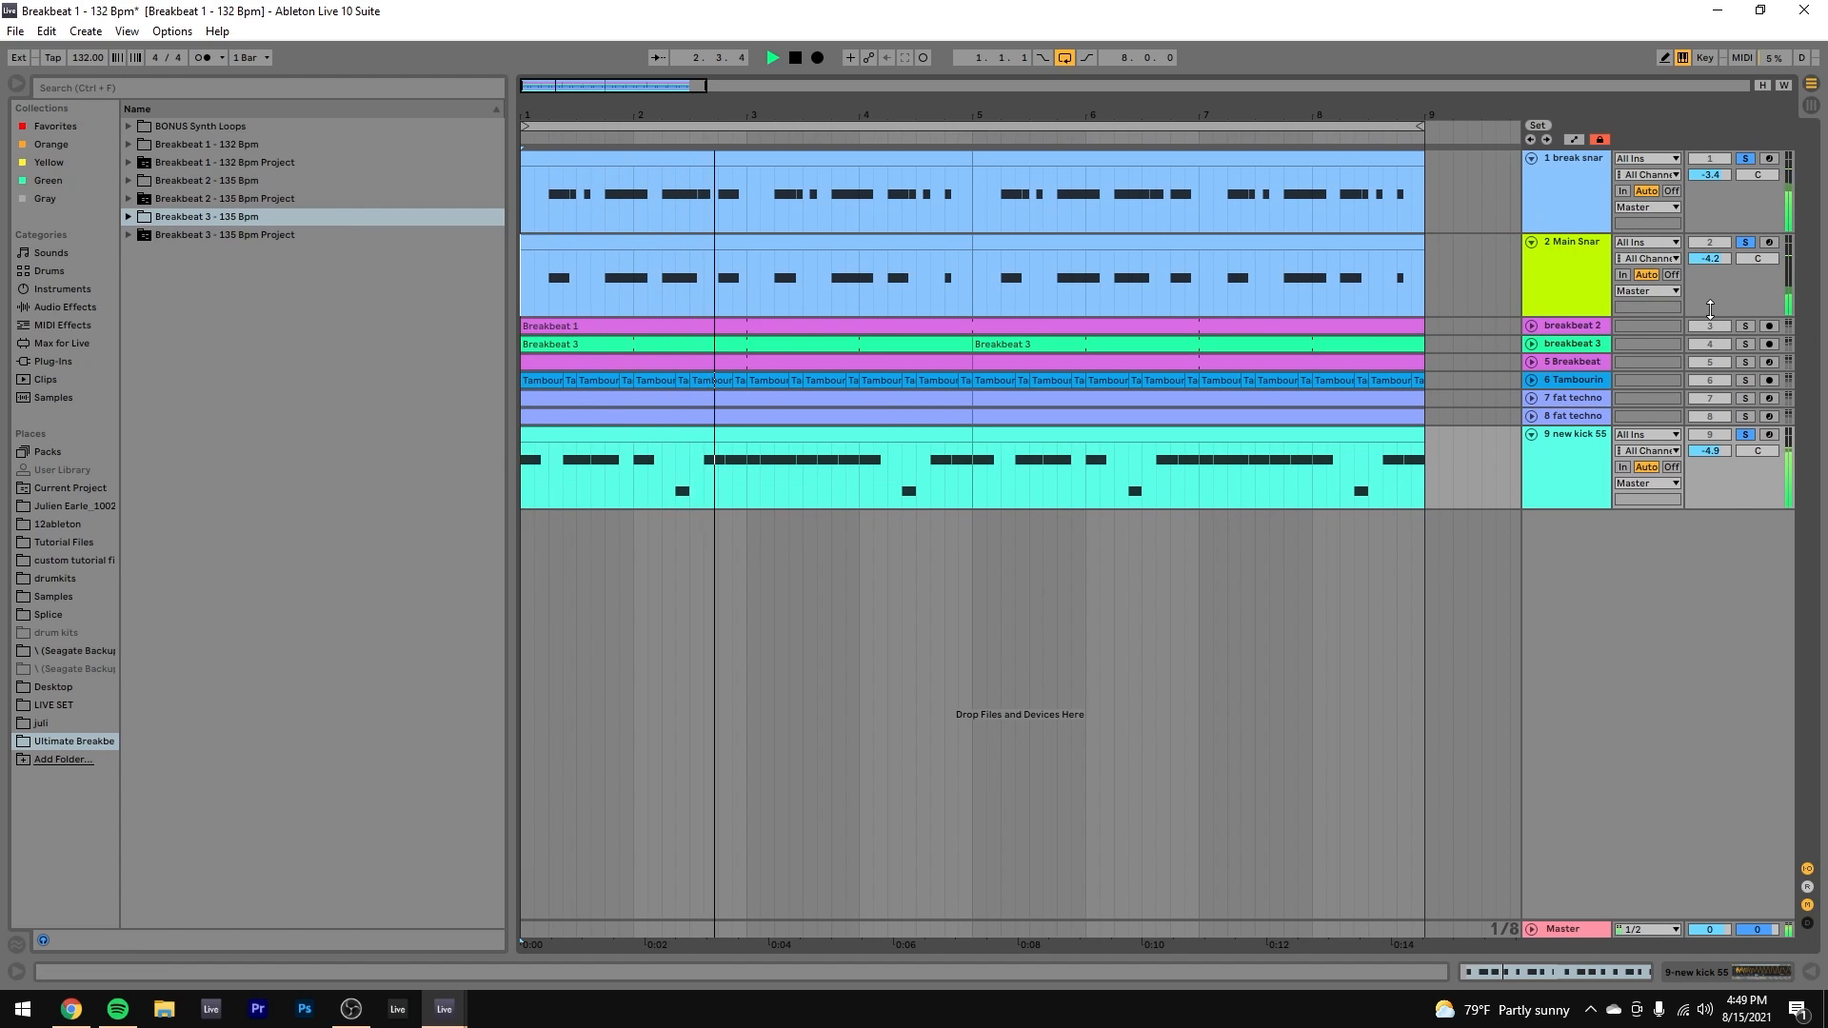
key("space")
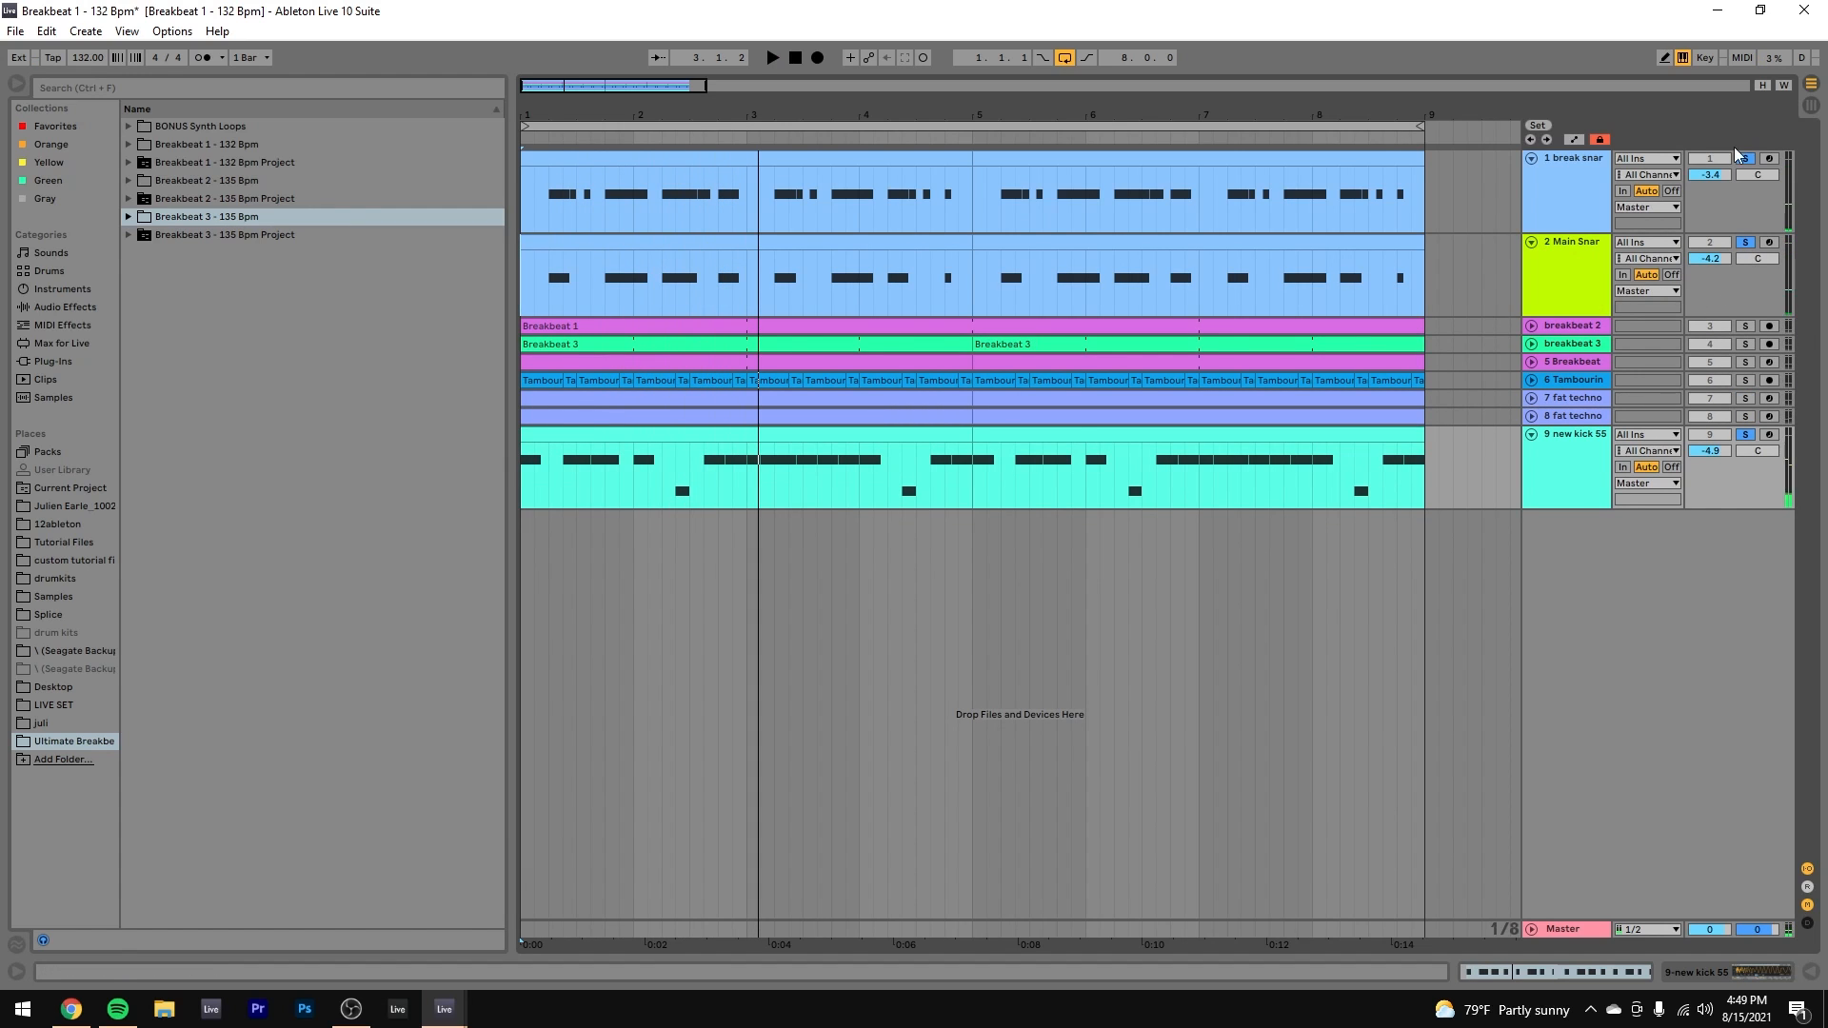
Step: Solo only the breakbeat 2 loop and listen to its opening bar
left_click(1745, 160)
left_click(1745, 328)
key("space")
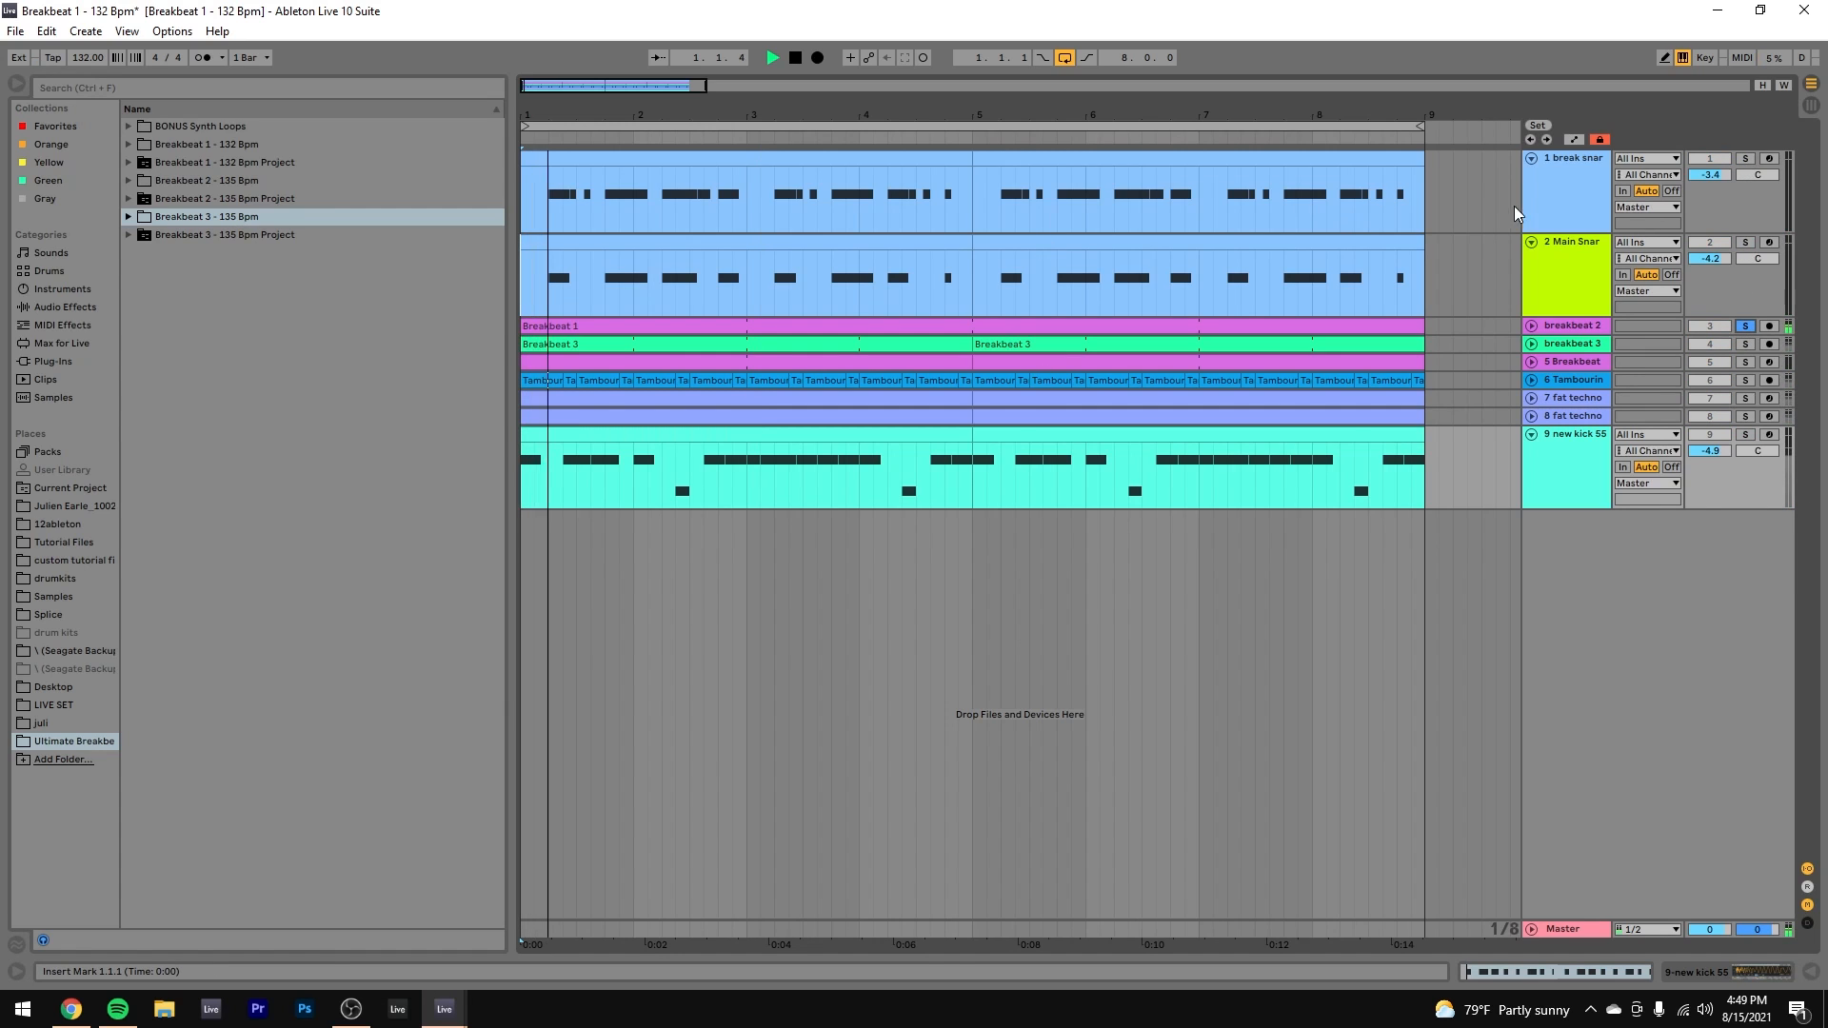
key("space")
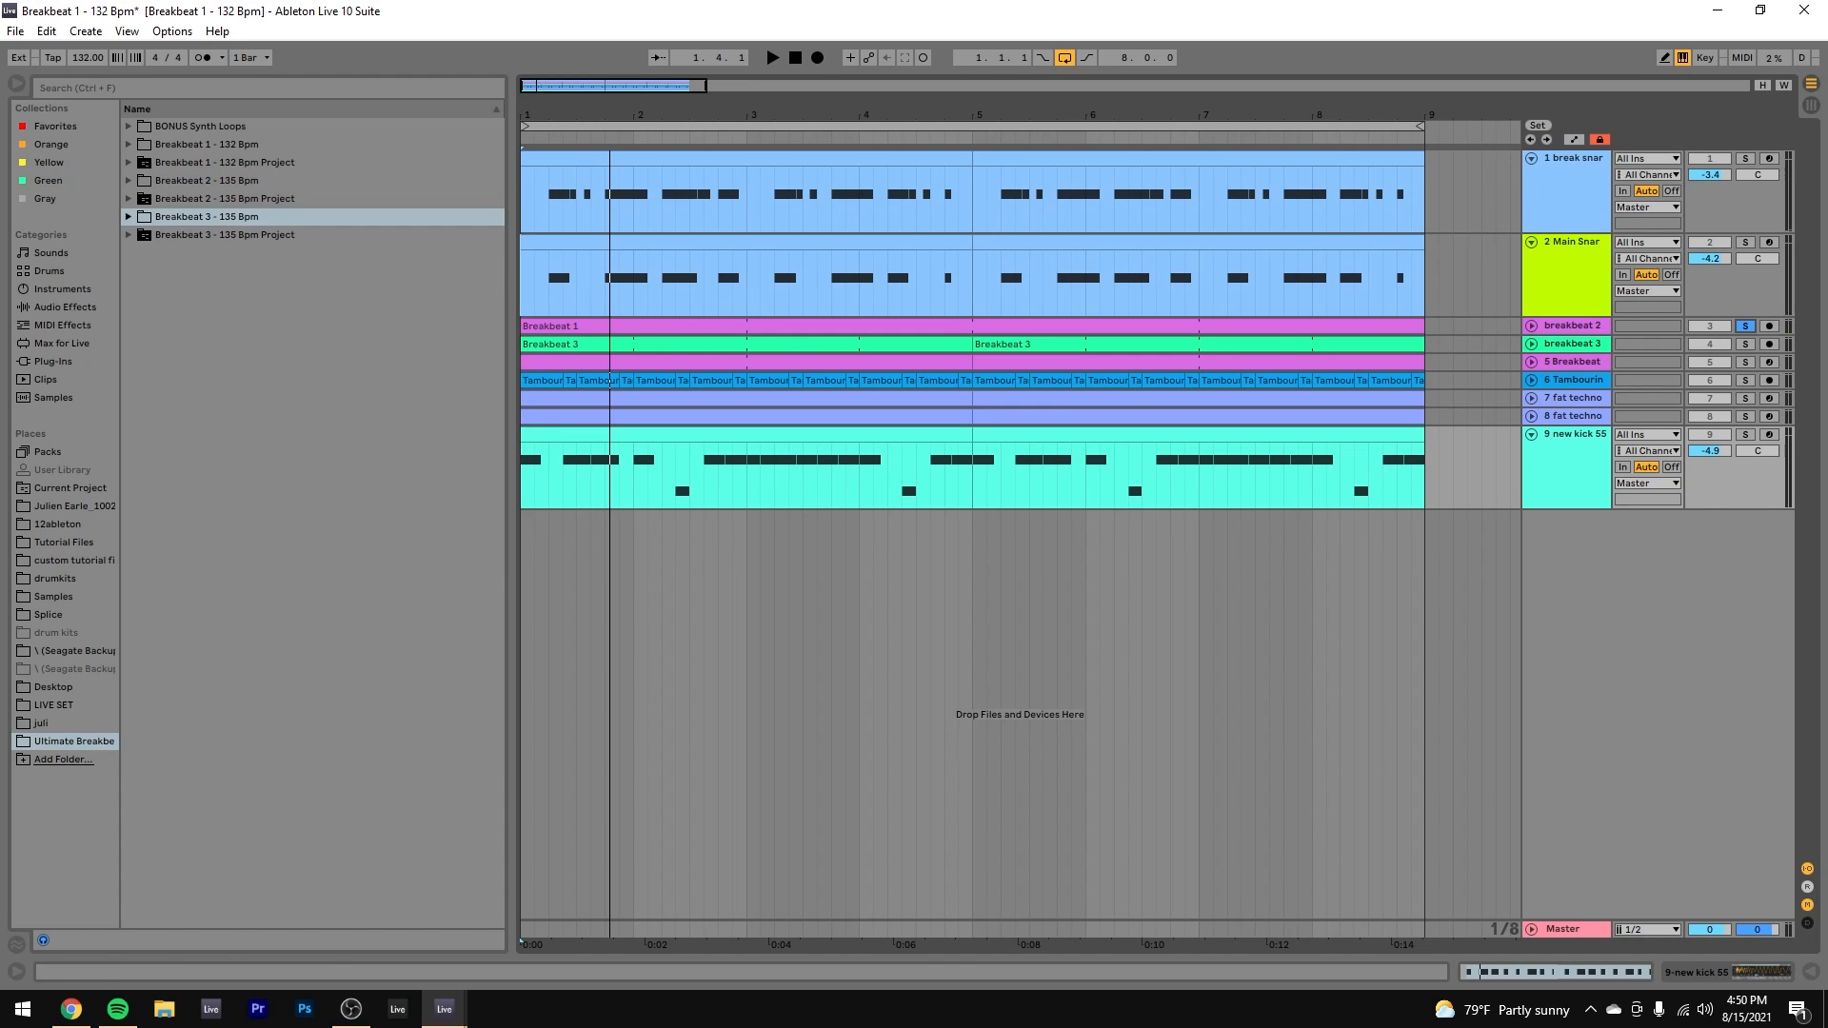
Step: Solo break snare with new kick 55, open the break snare track's sampler device and play the pair briefly
left_click(1745, 160)
left_click(1748, 435)
double_click(1551, 476)
left_click(1538, 175)
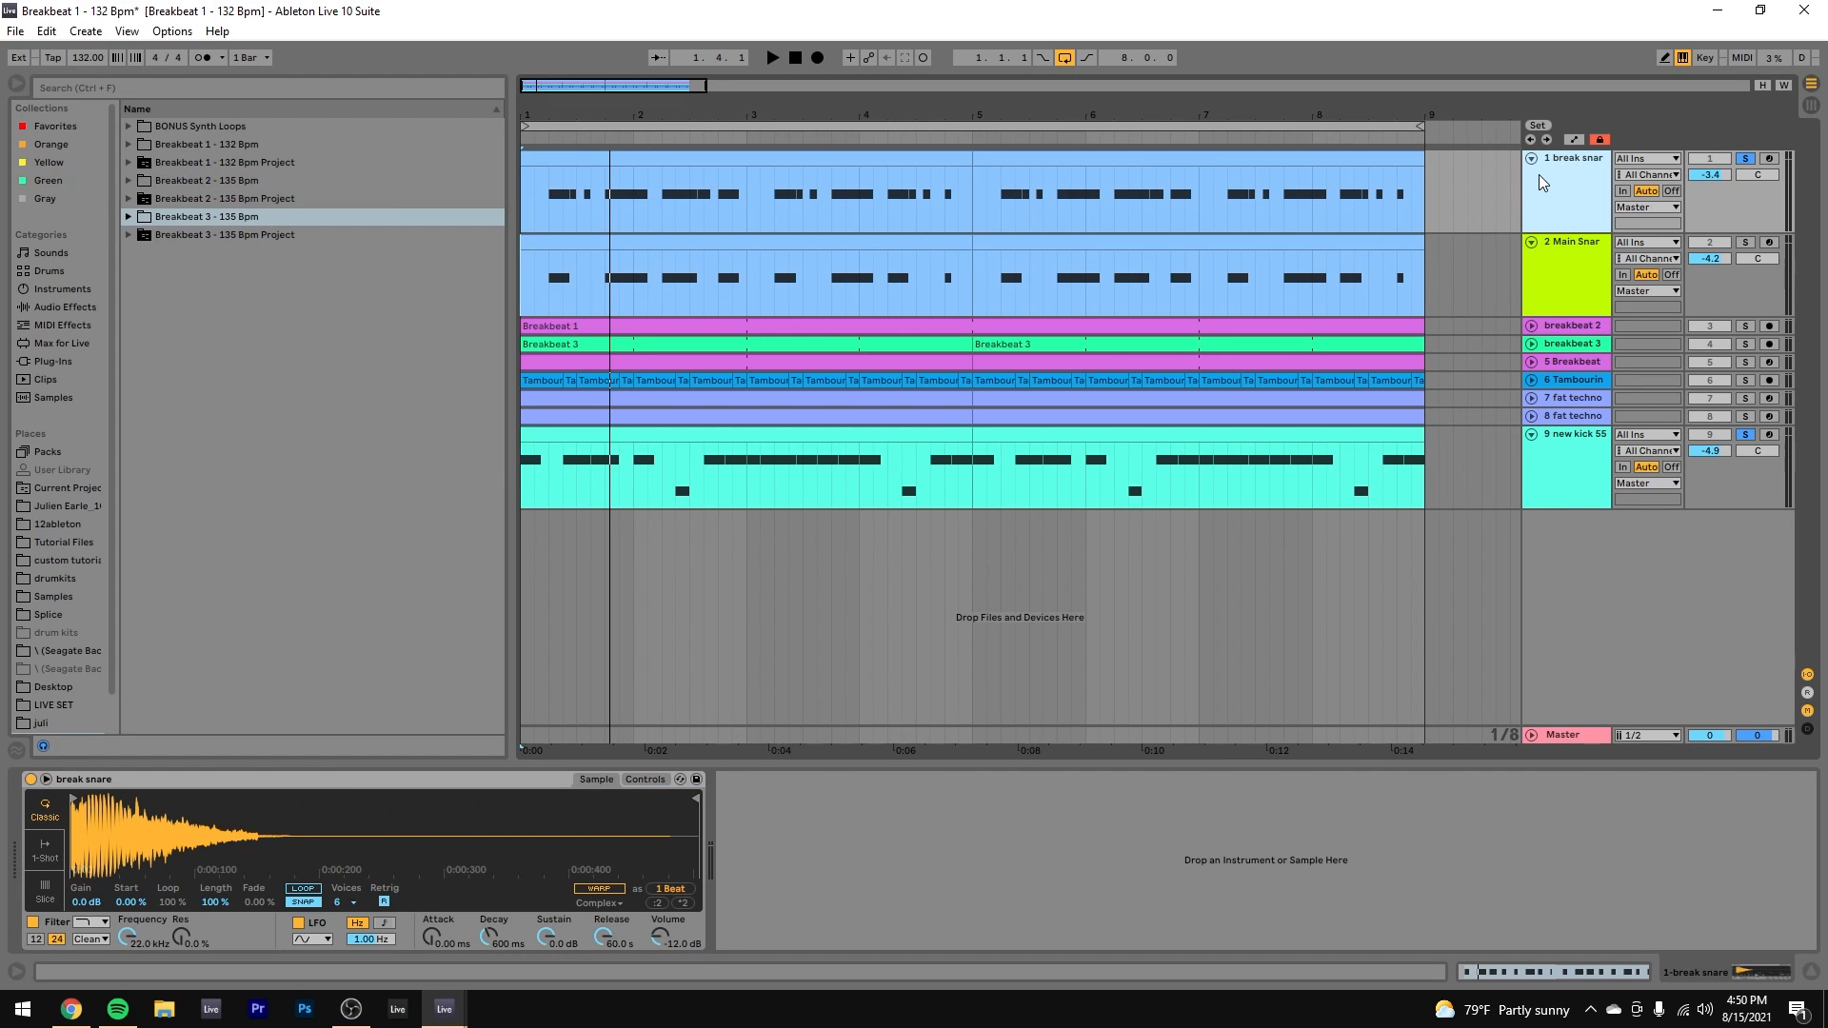
key("space")
key("space")
Step: Examine the sample waveforms of new kick 55 and break snare, then play the two soloed tracks
left_click(1535, 453)
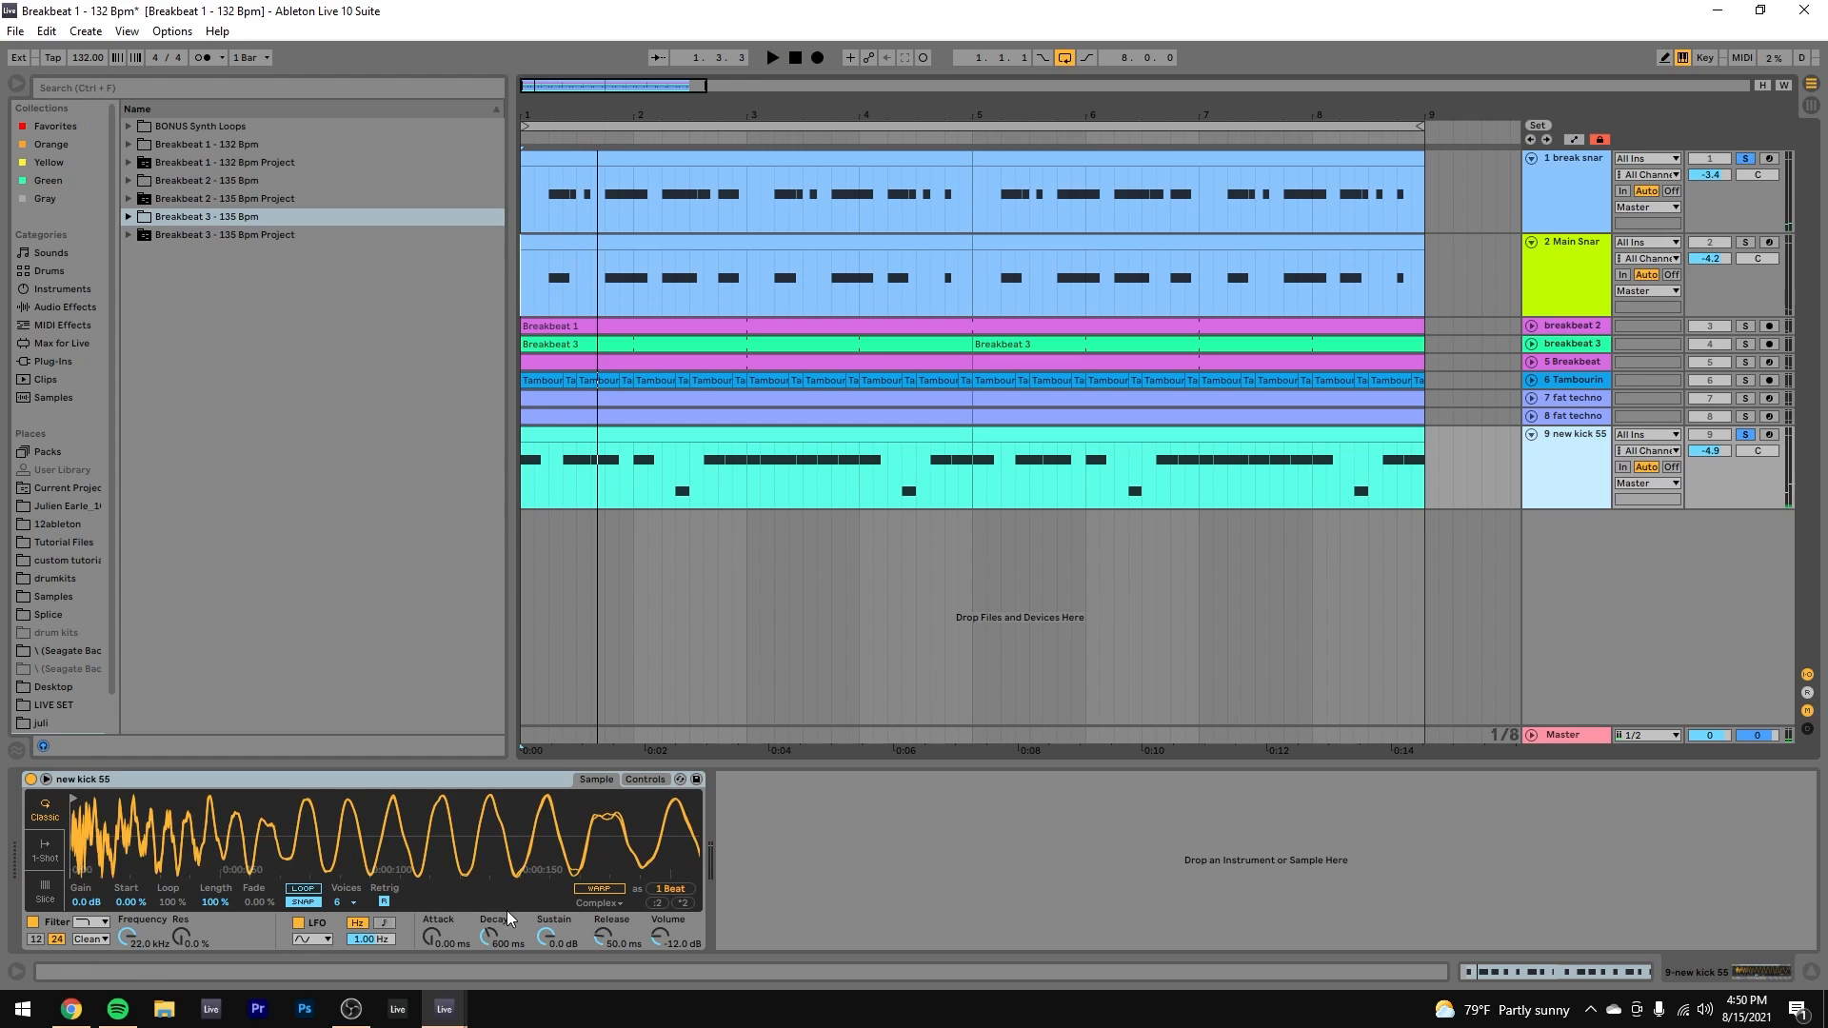
left_click_drag(418, 843, 419, 805)
left_click(1525, 205)
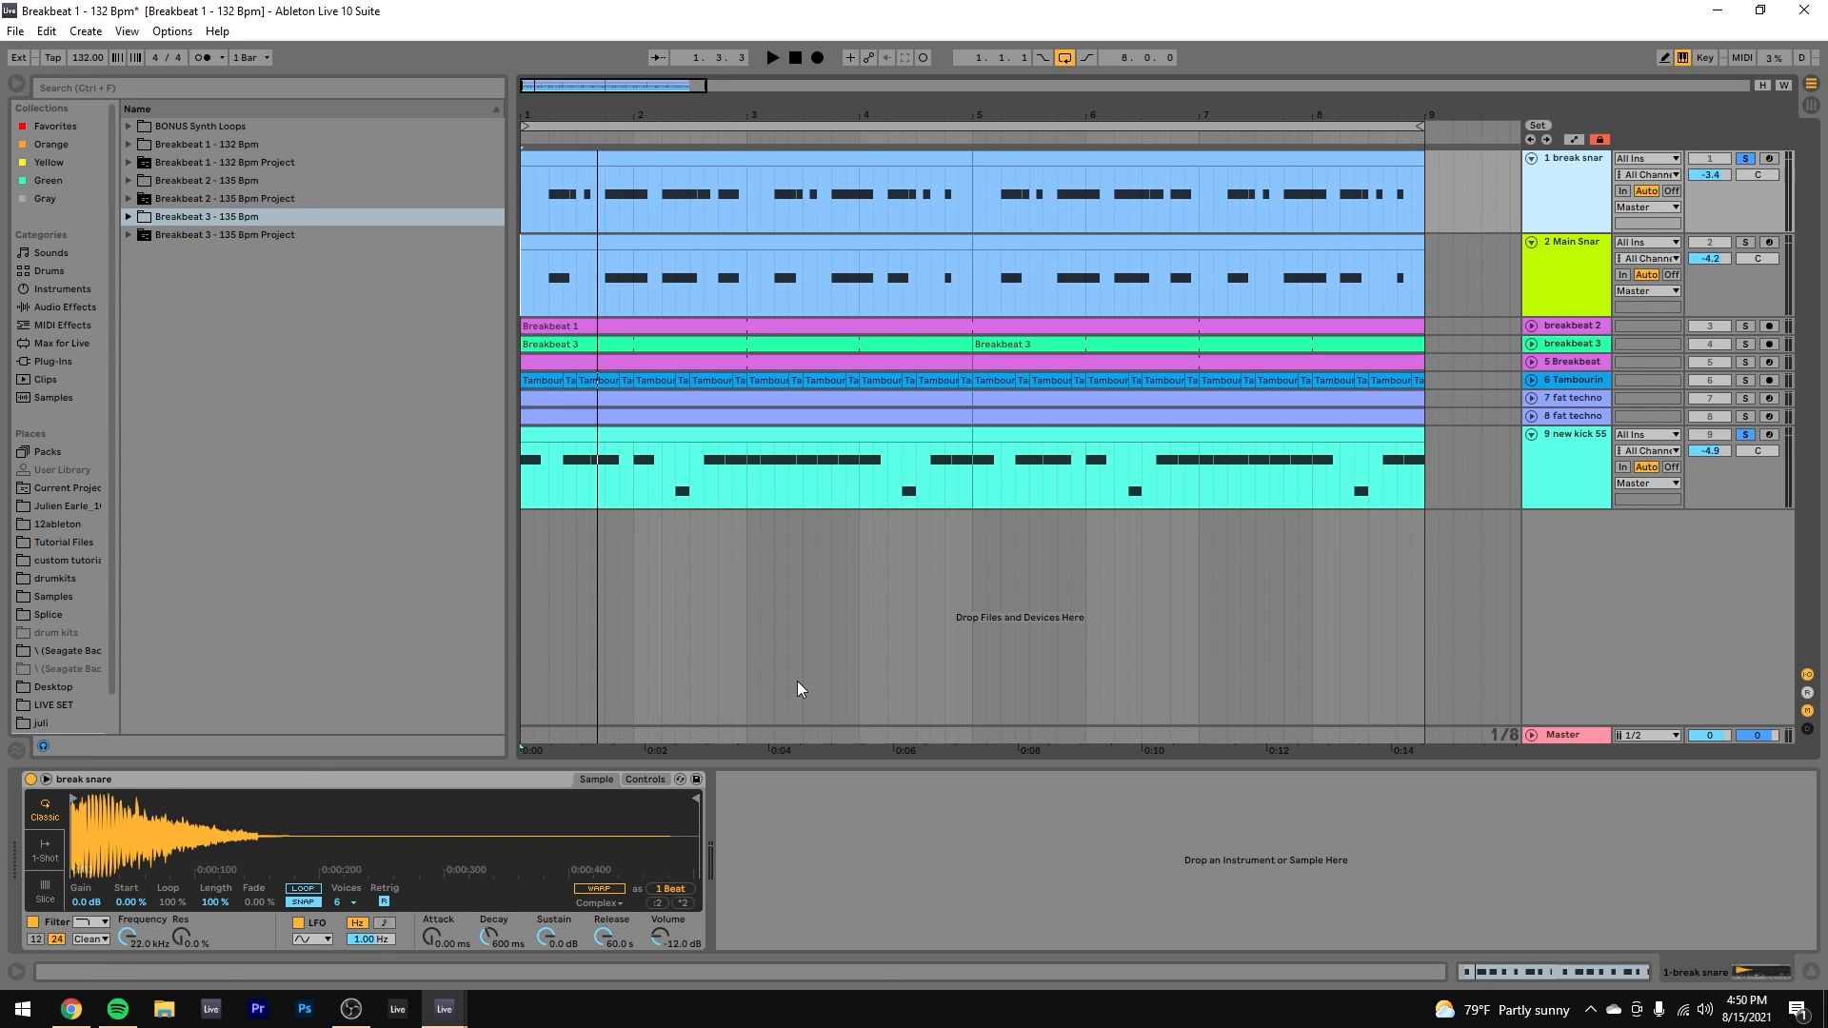
key("space")
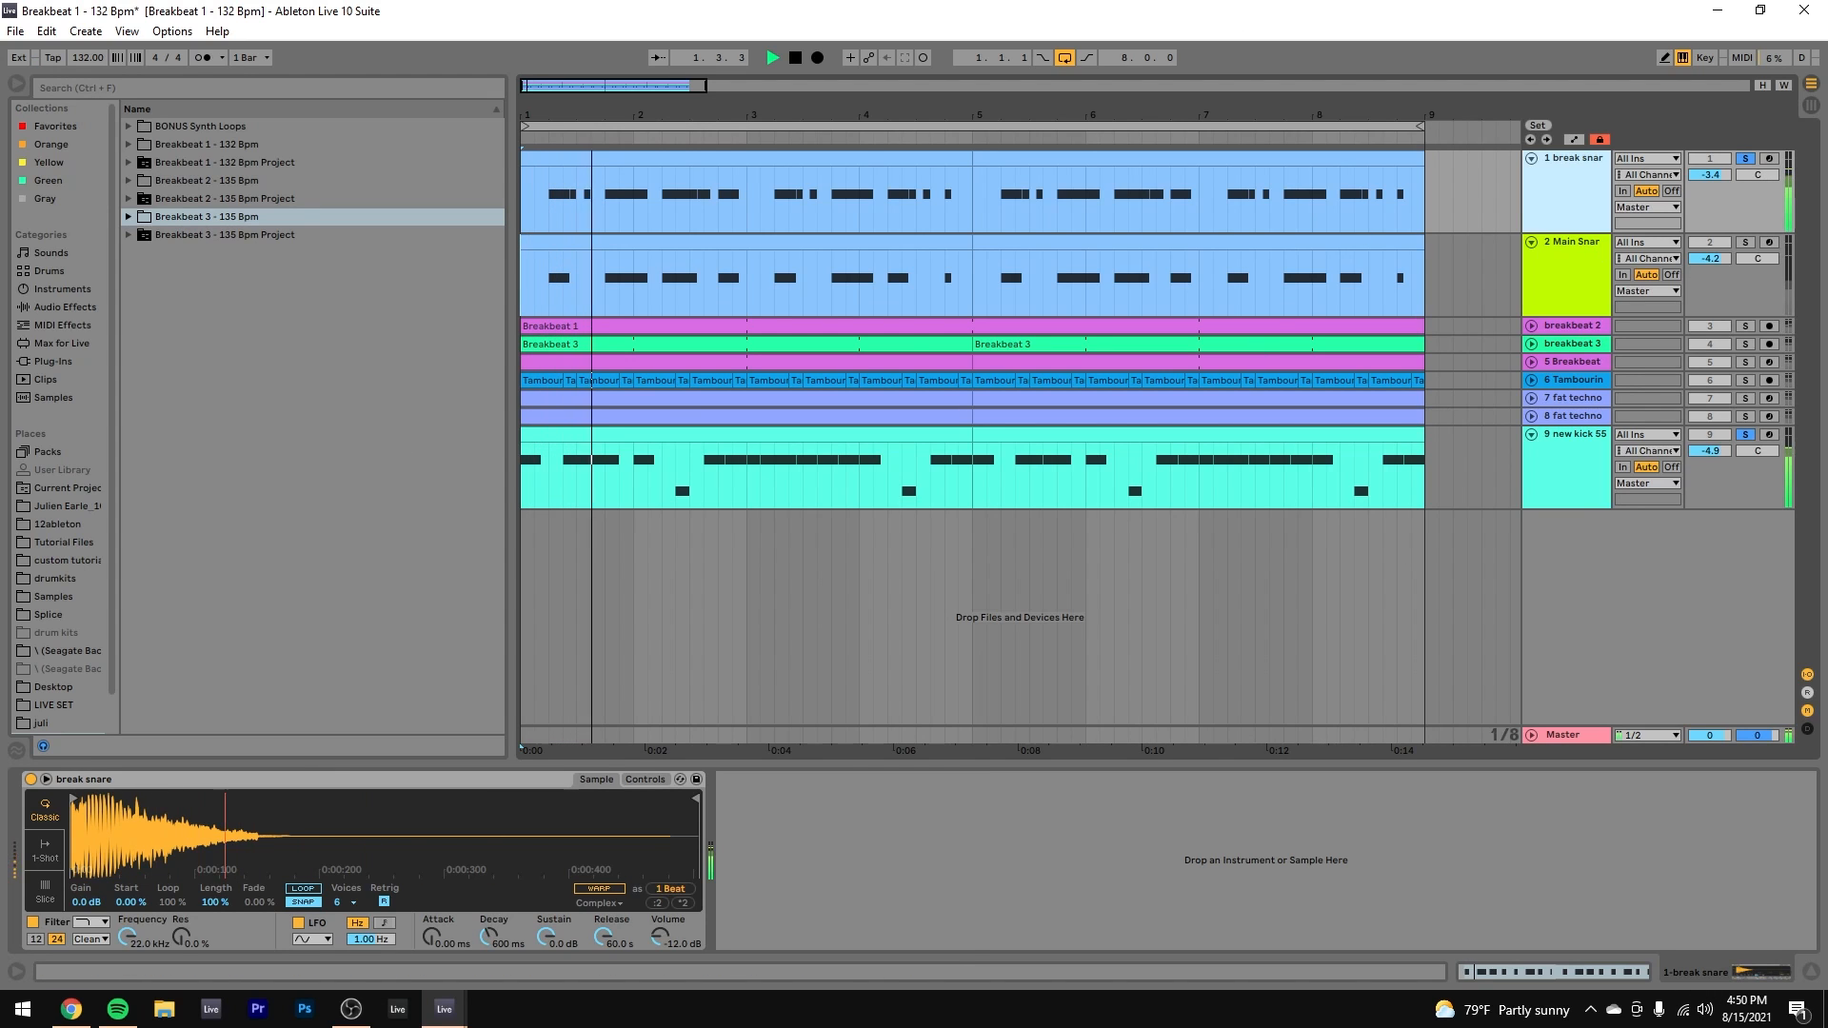
key("space")
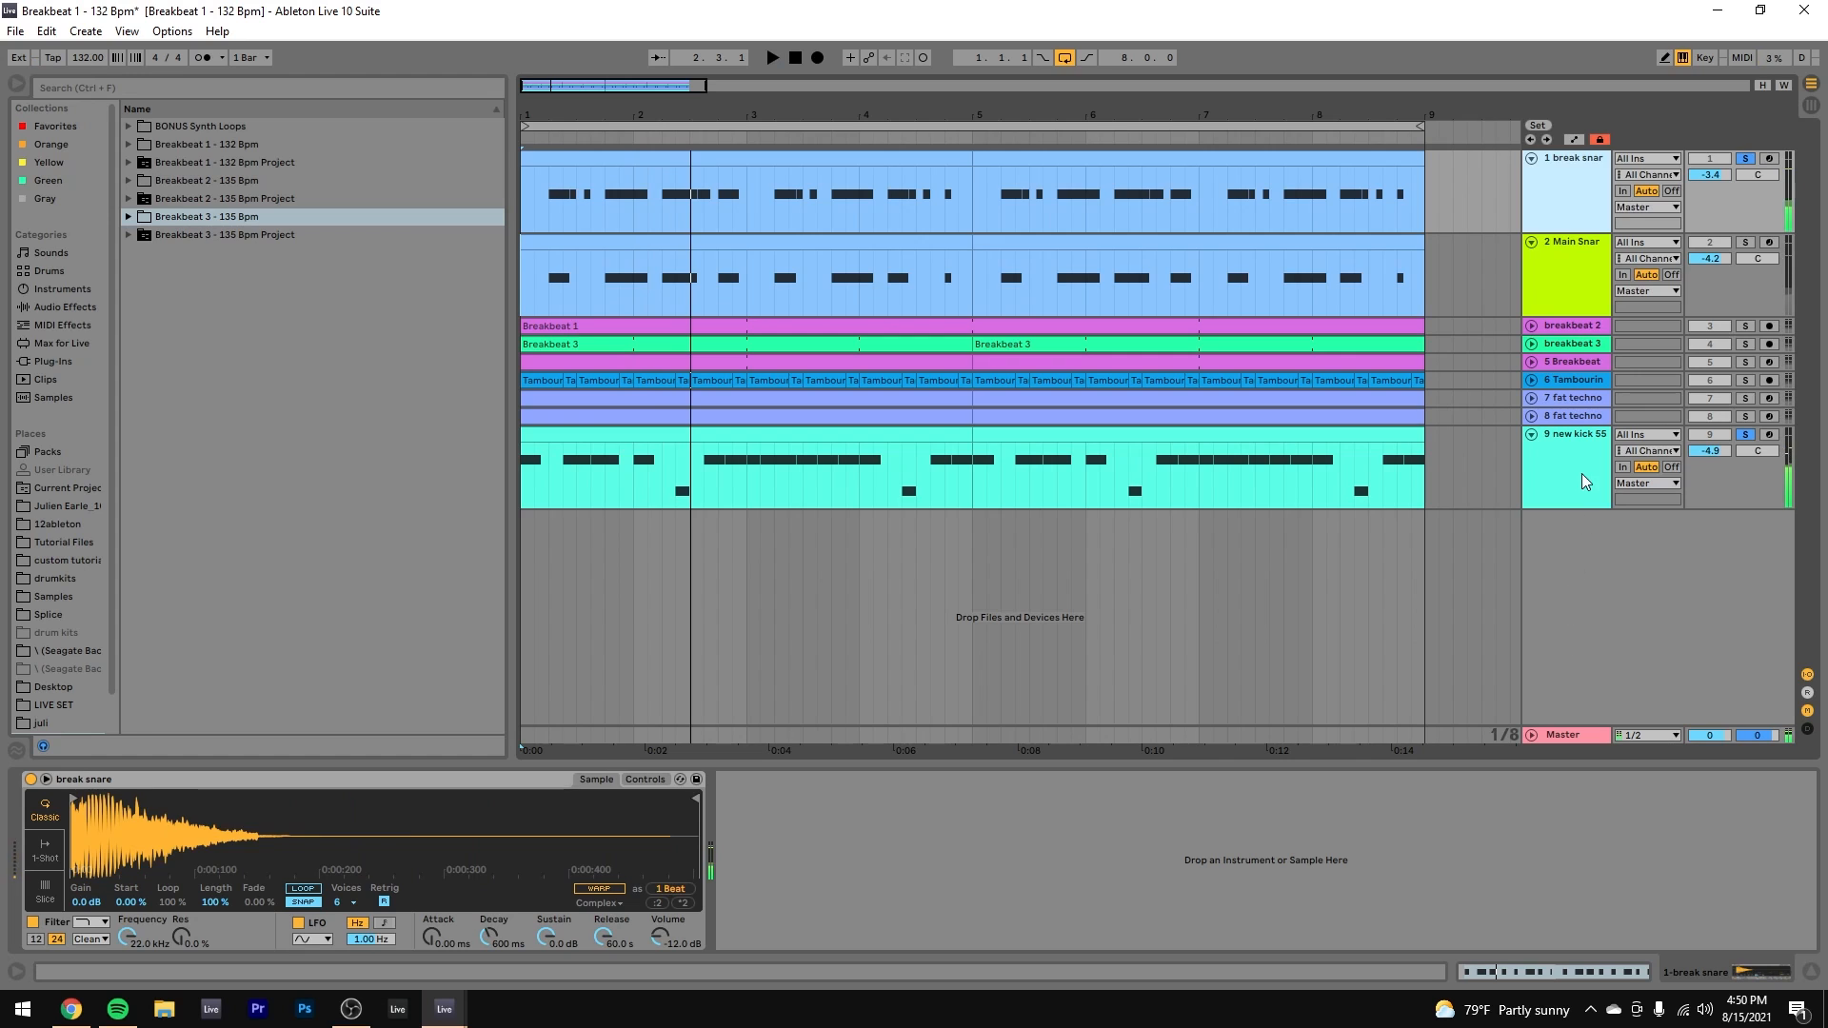
Step: Play new kick 55 soloed with its sampler device displayed and switch the program to full-screen view
left_click(1580, 472)
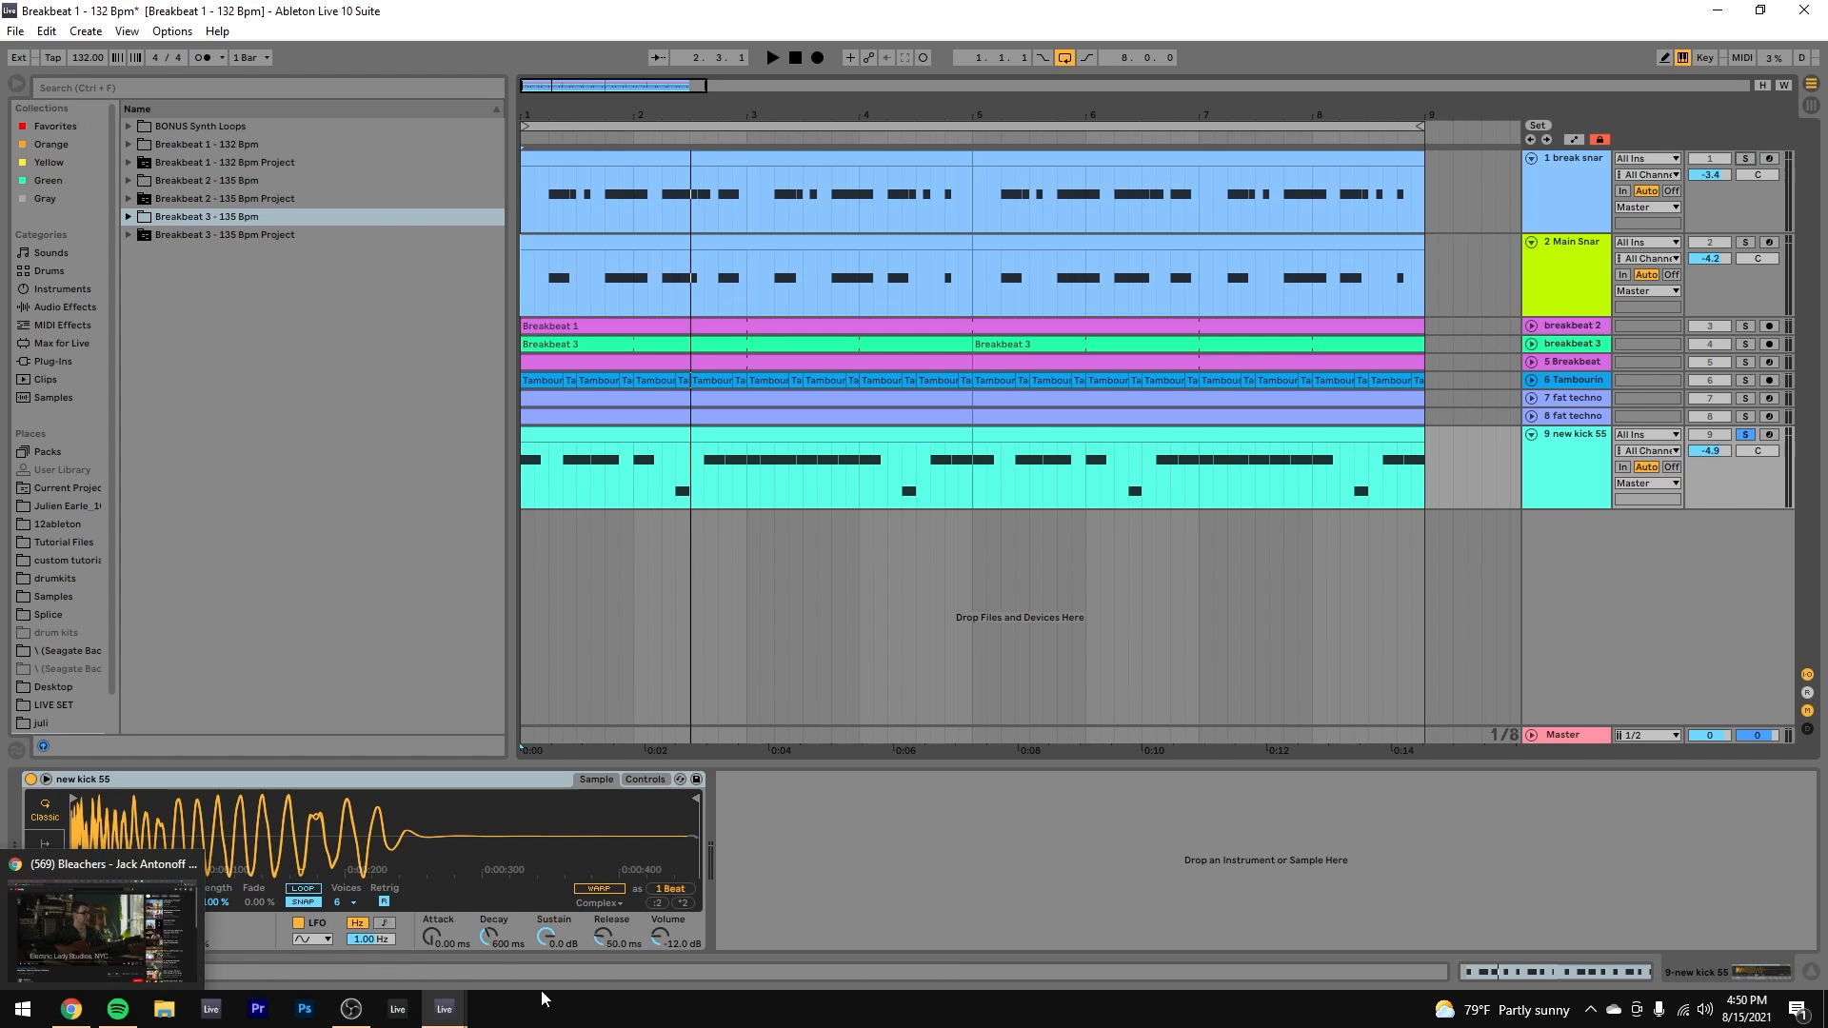
key("space")
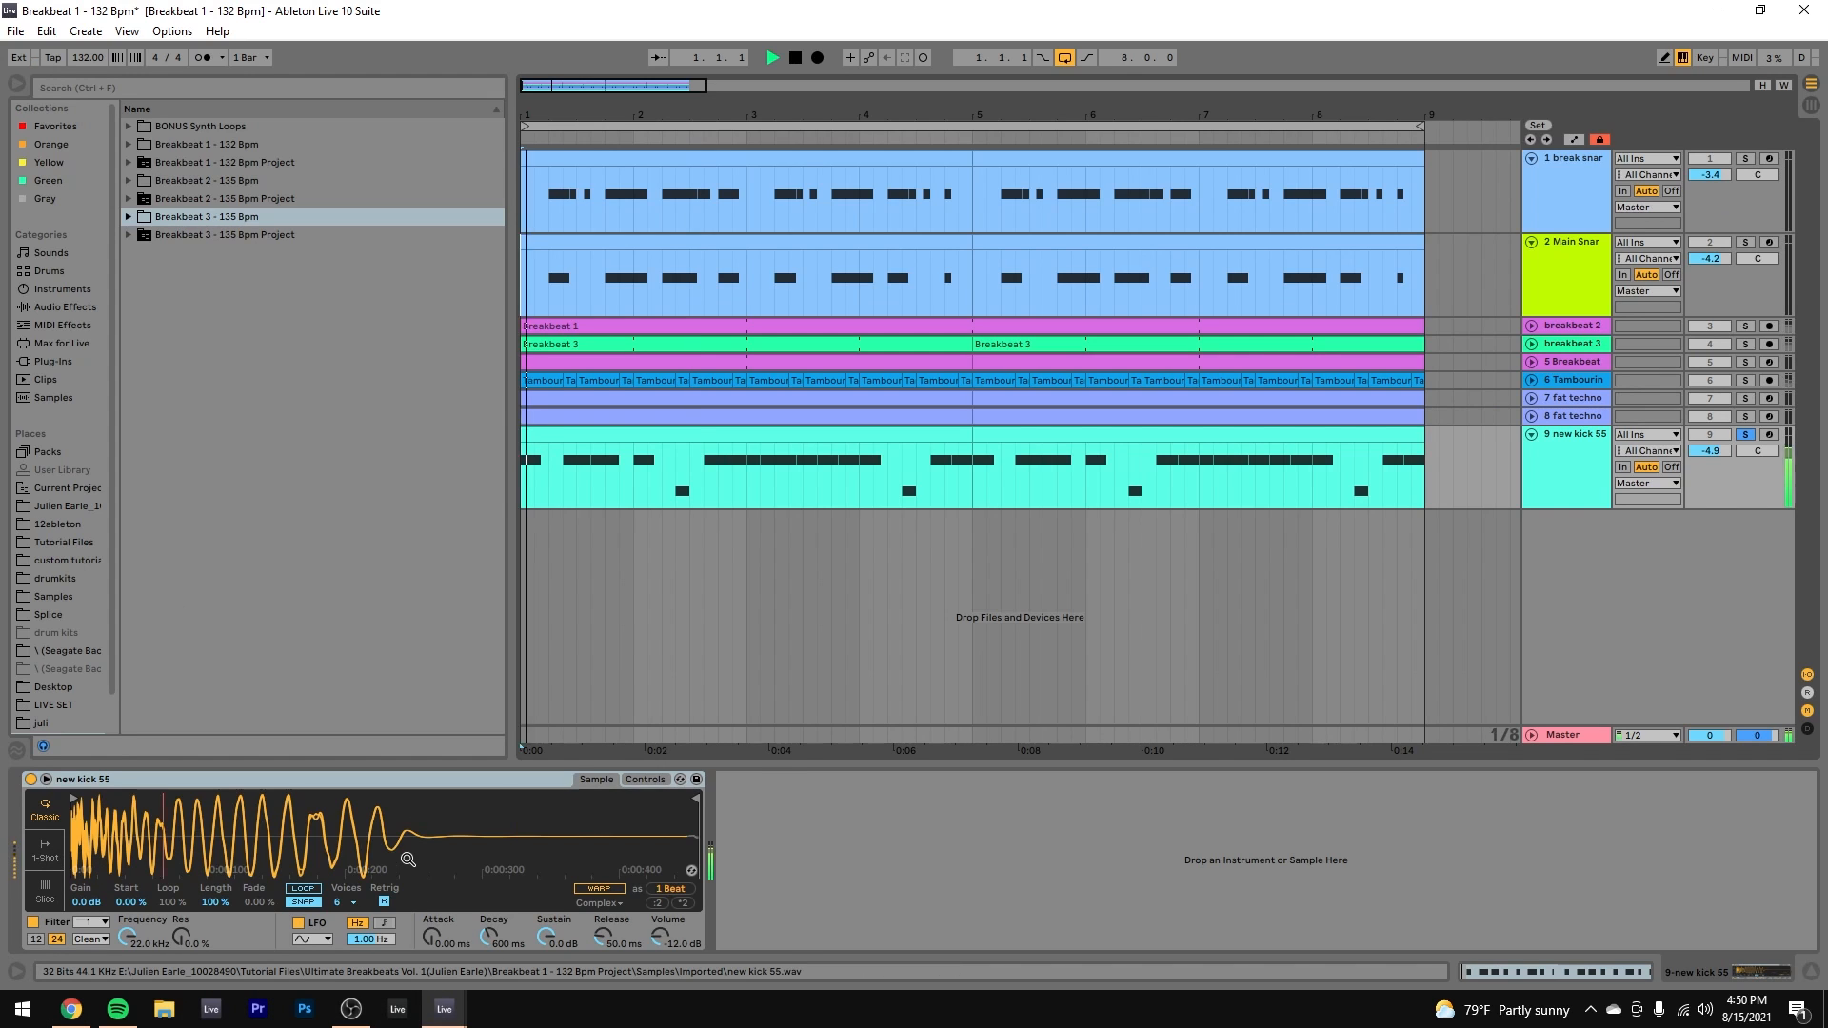
key("F11")
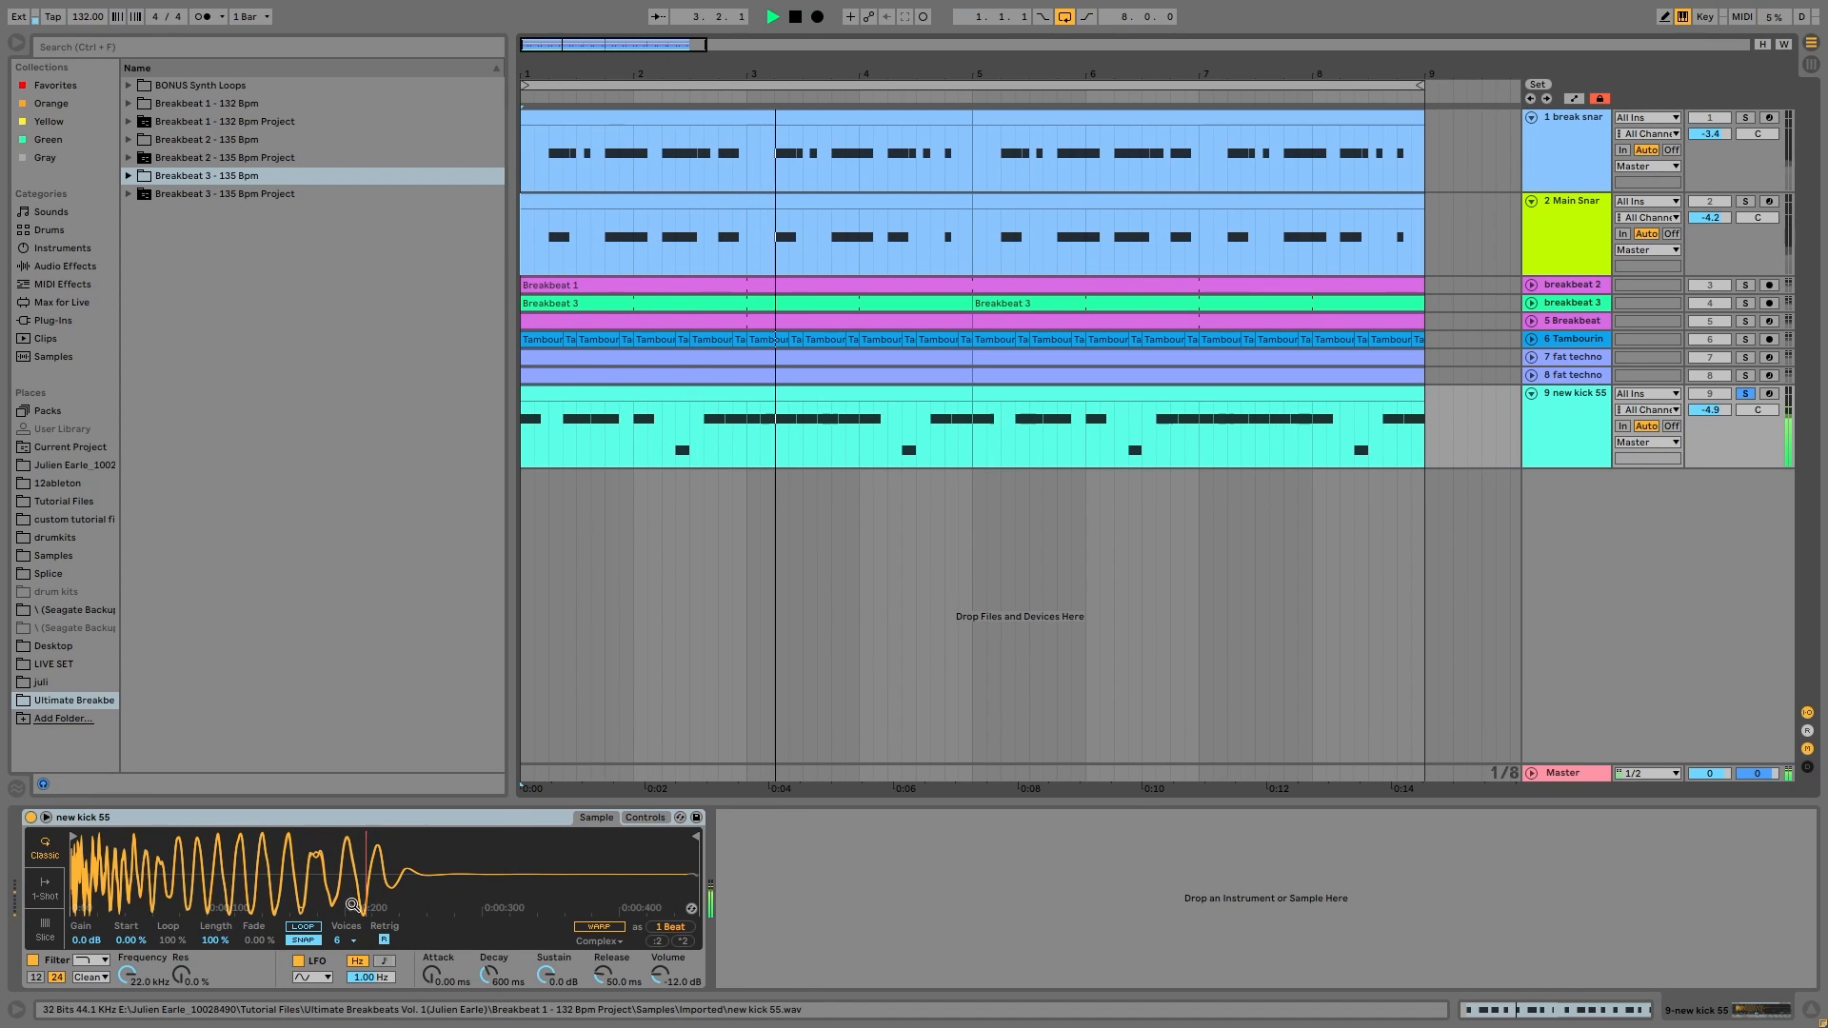
key("space")
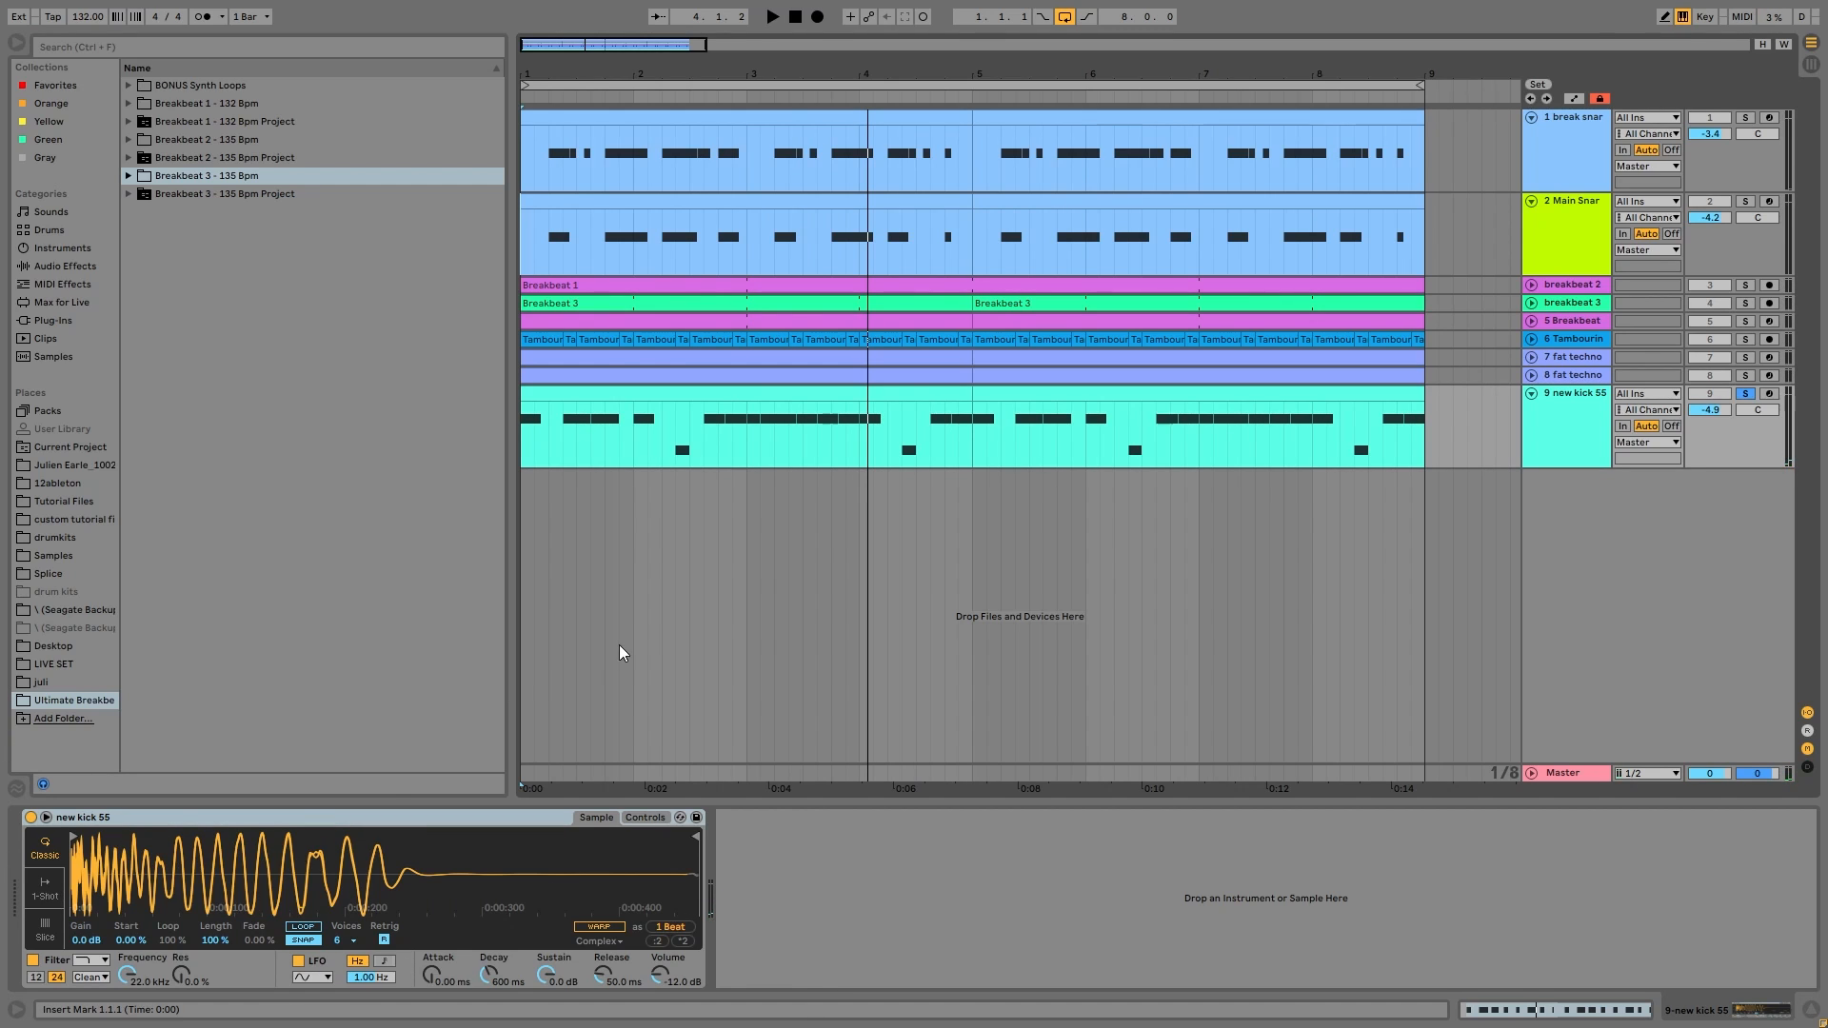
Step: Replay break snare and new kick 55 soloed together to hear how their patterns interlock
key("space")
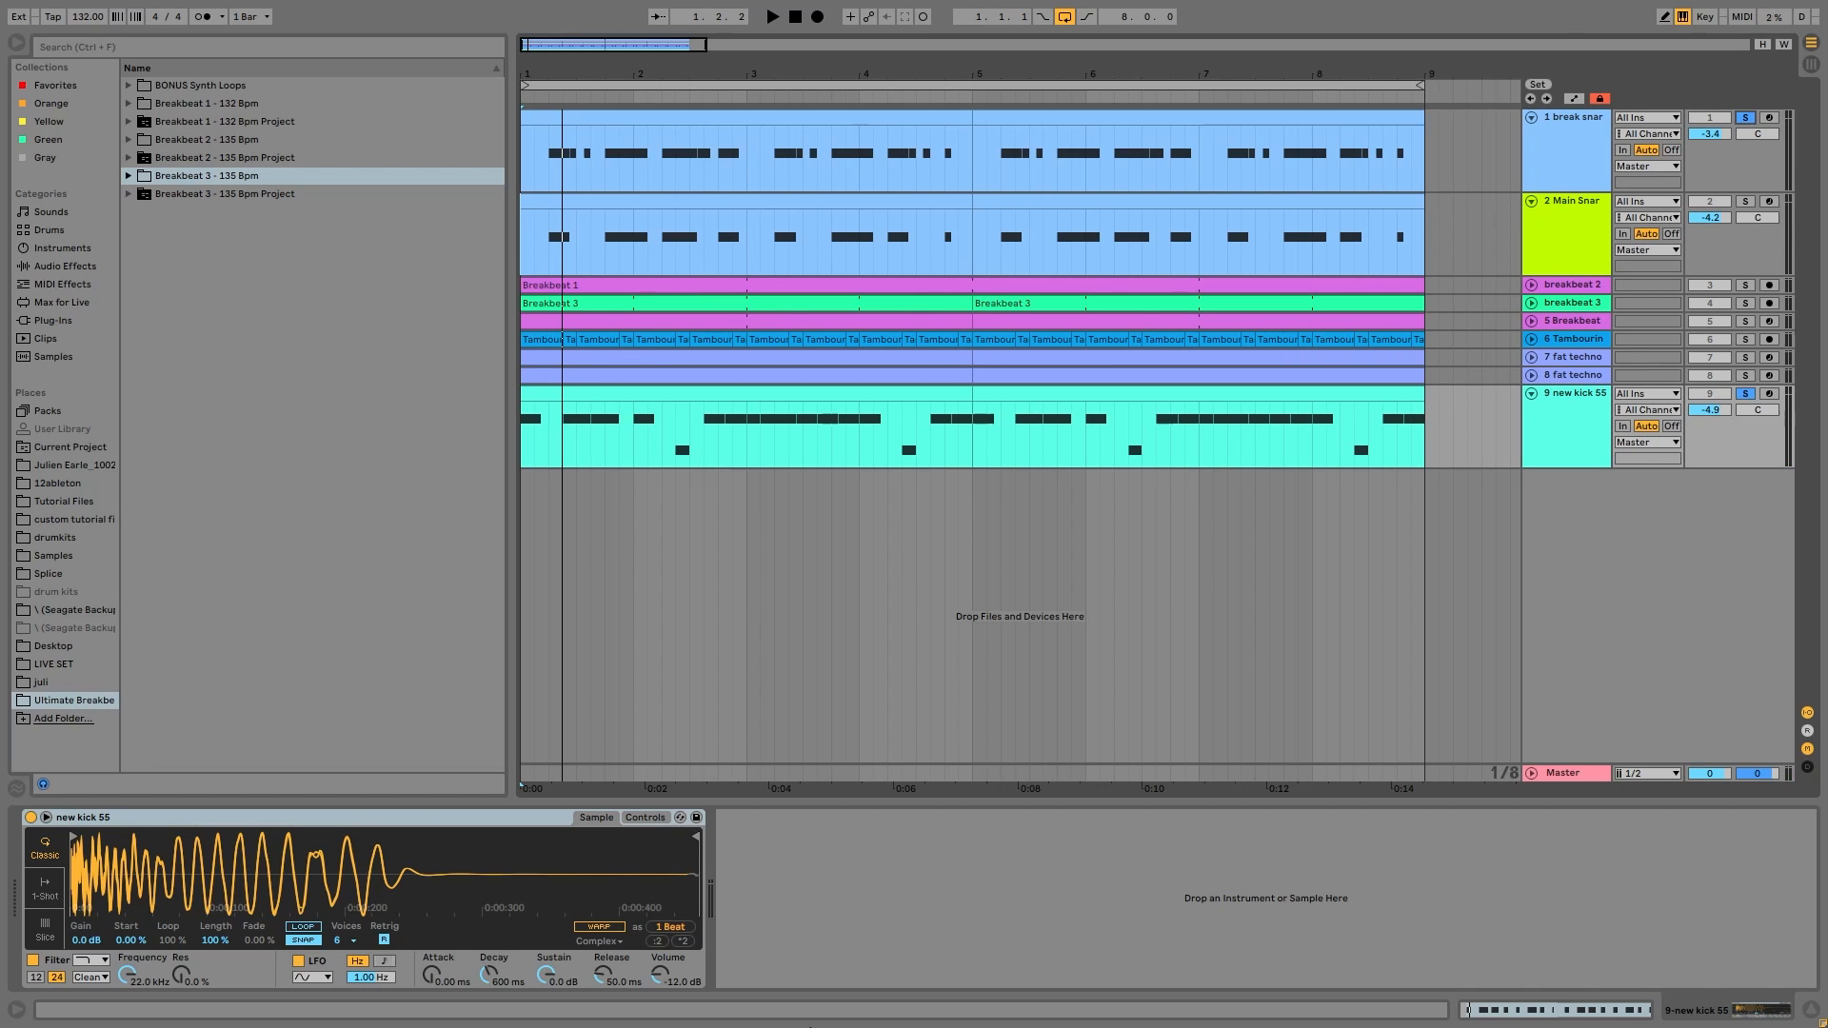
key("space")
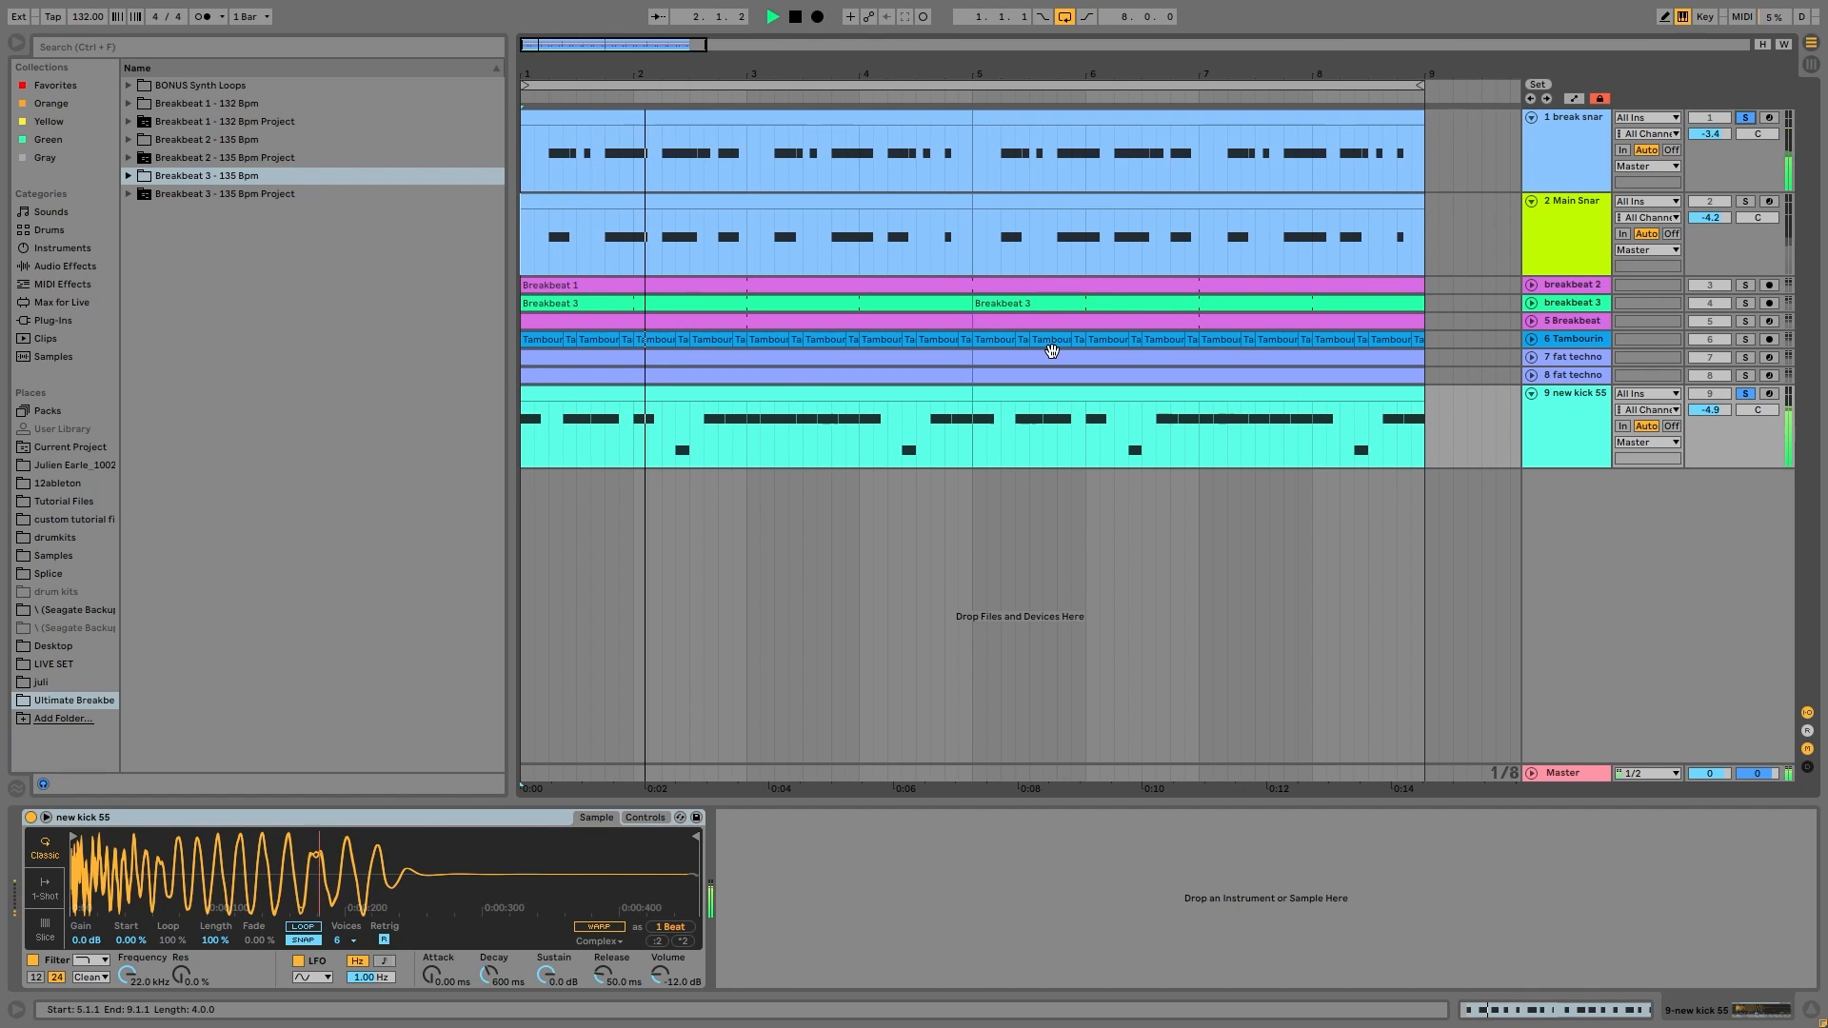
key("space")
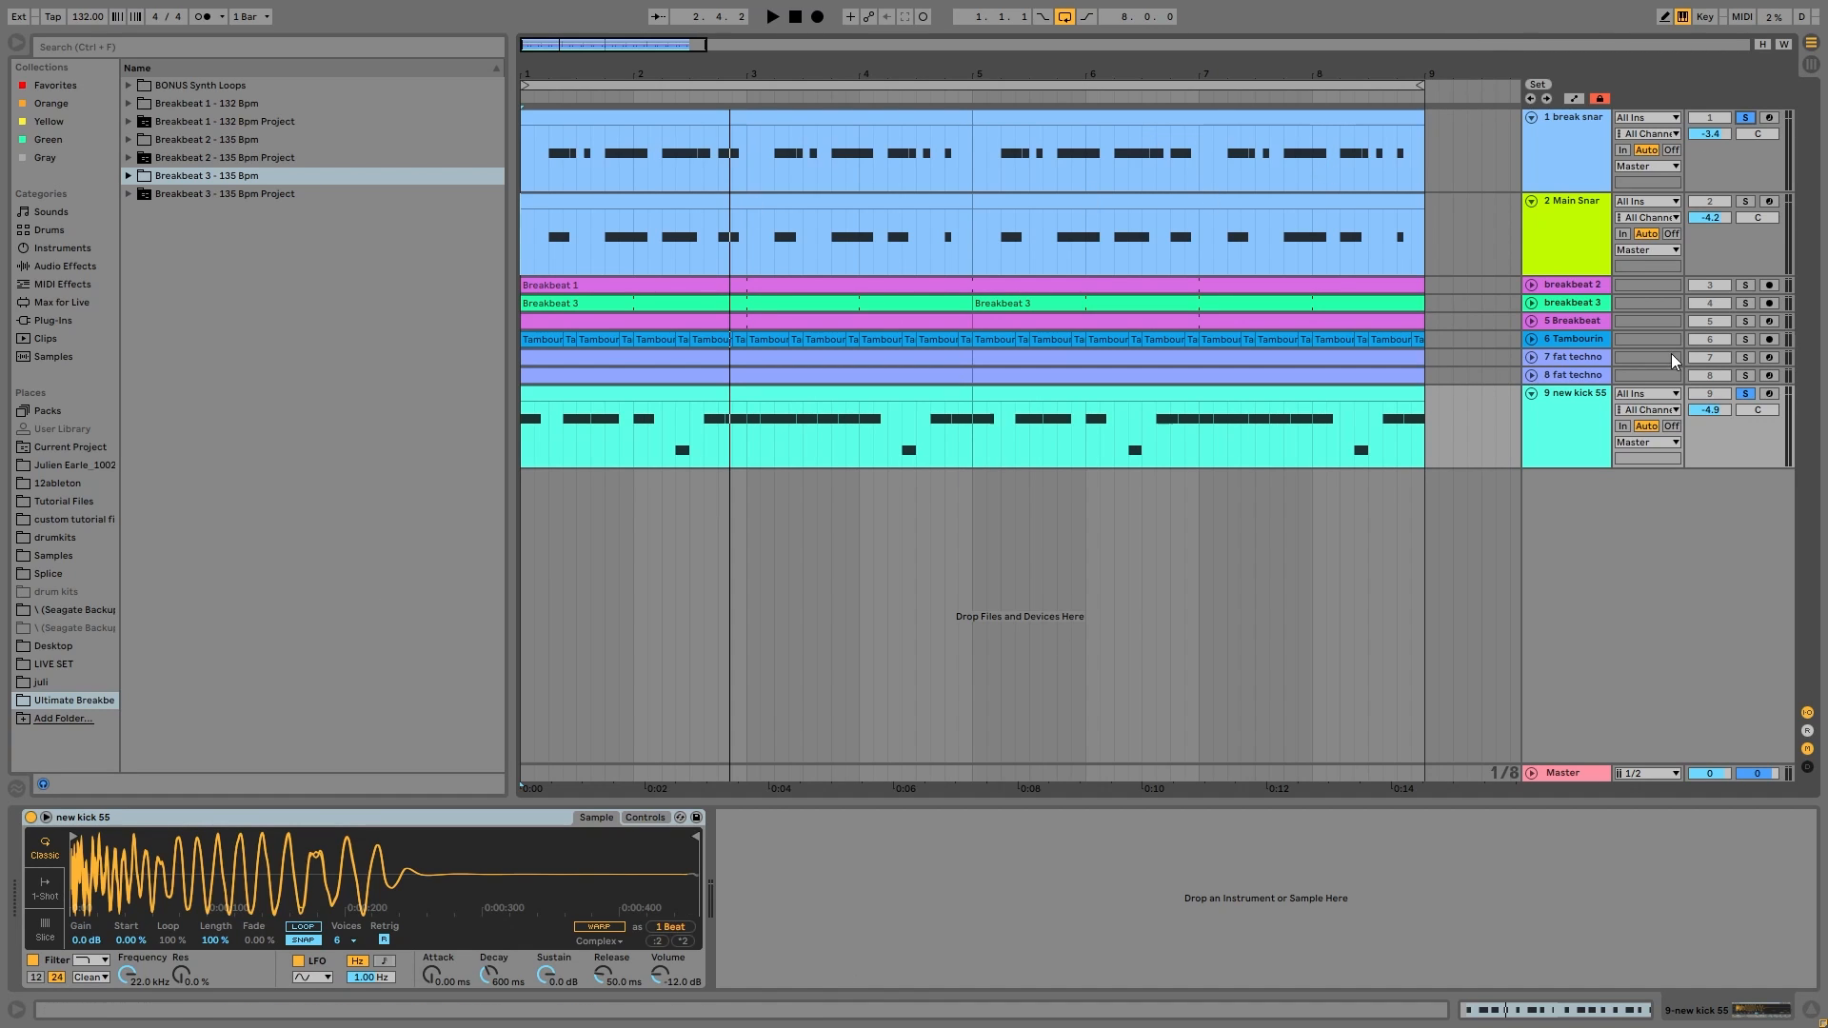
key("space")
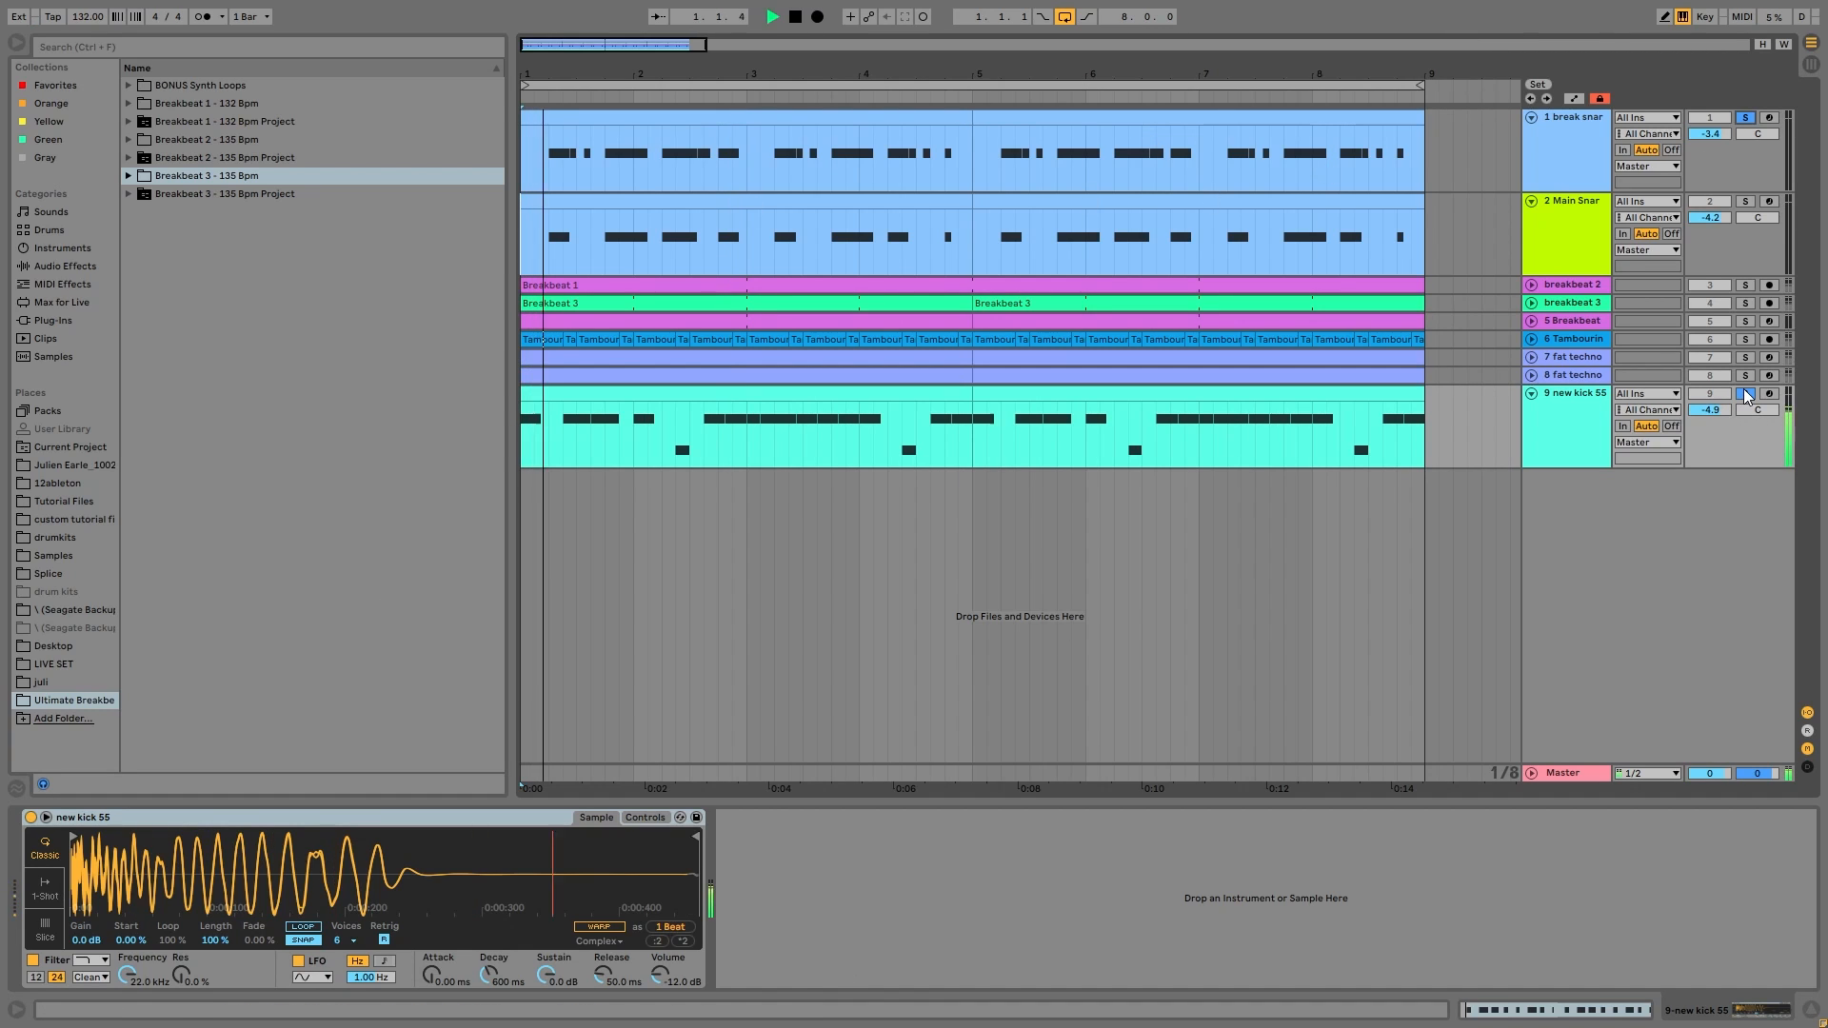
key("space")
Step: Unfold both fat techno tracks and start playback with track 8 added to the soloed break snare and new kick 55
left_click(1531, 375)
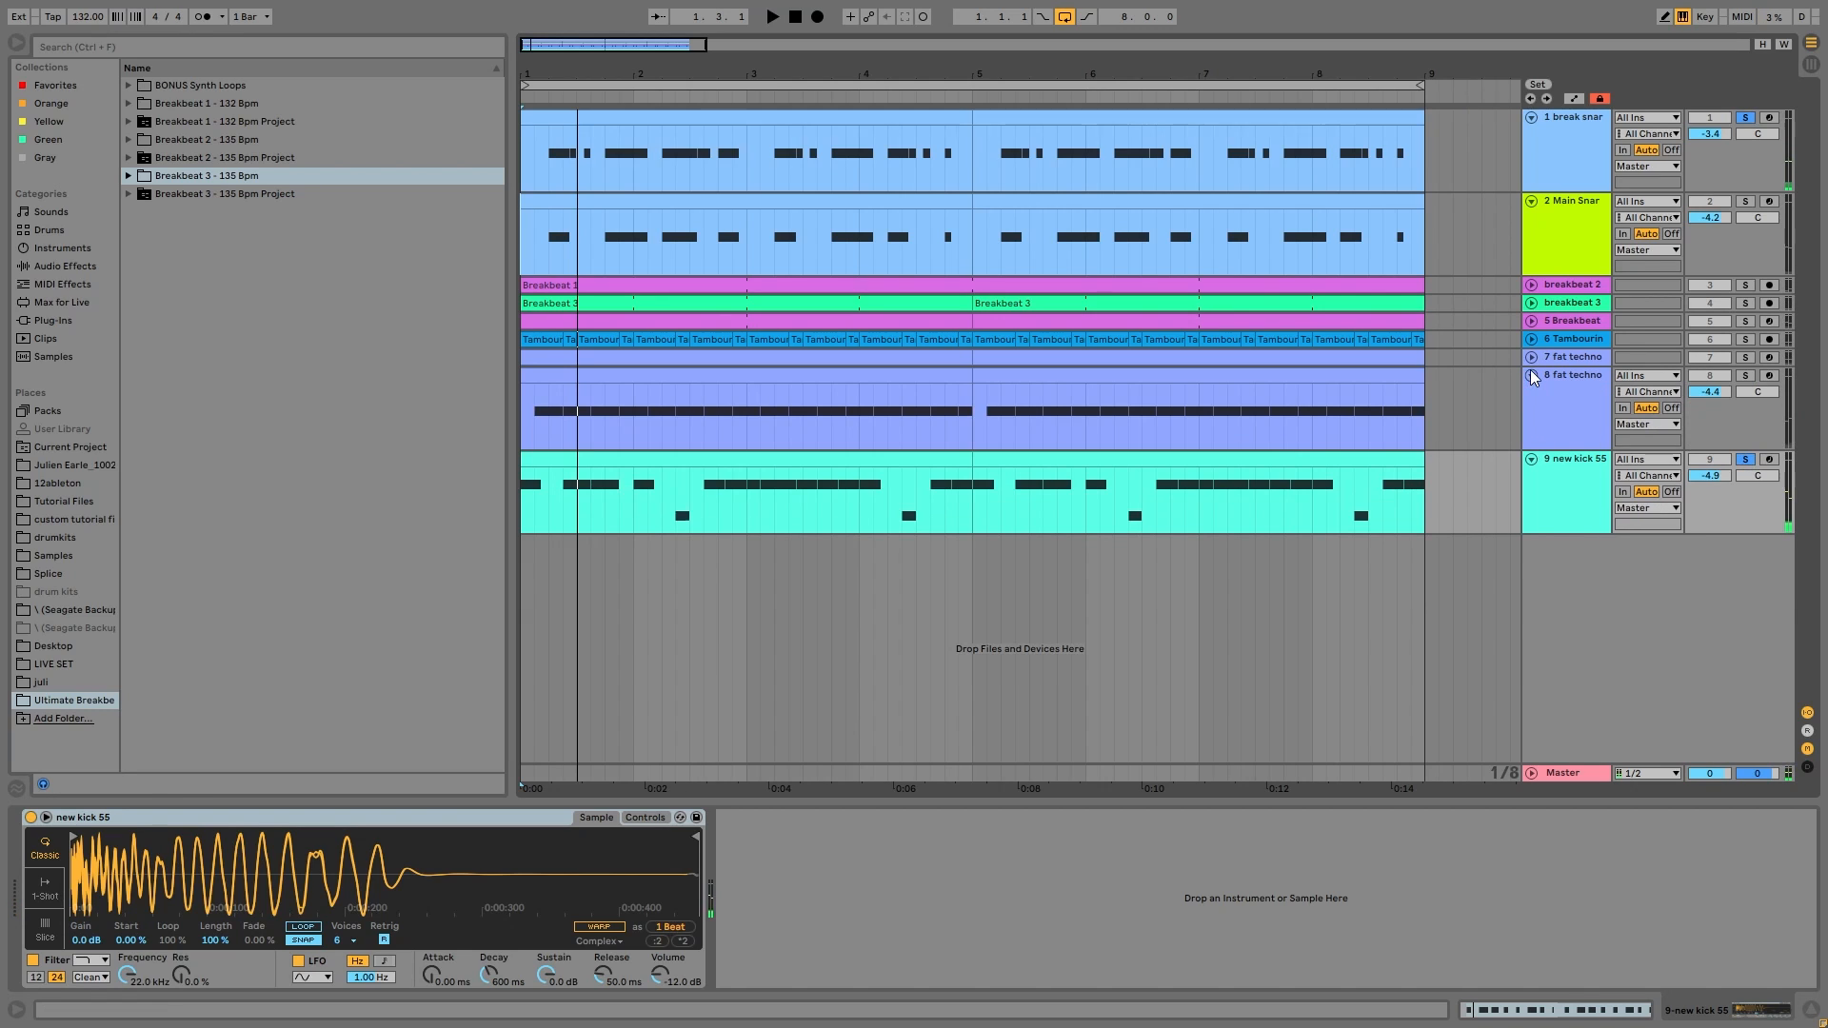
left_click(1530, 357)
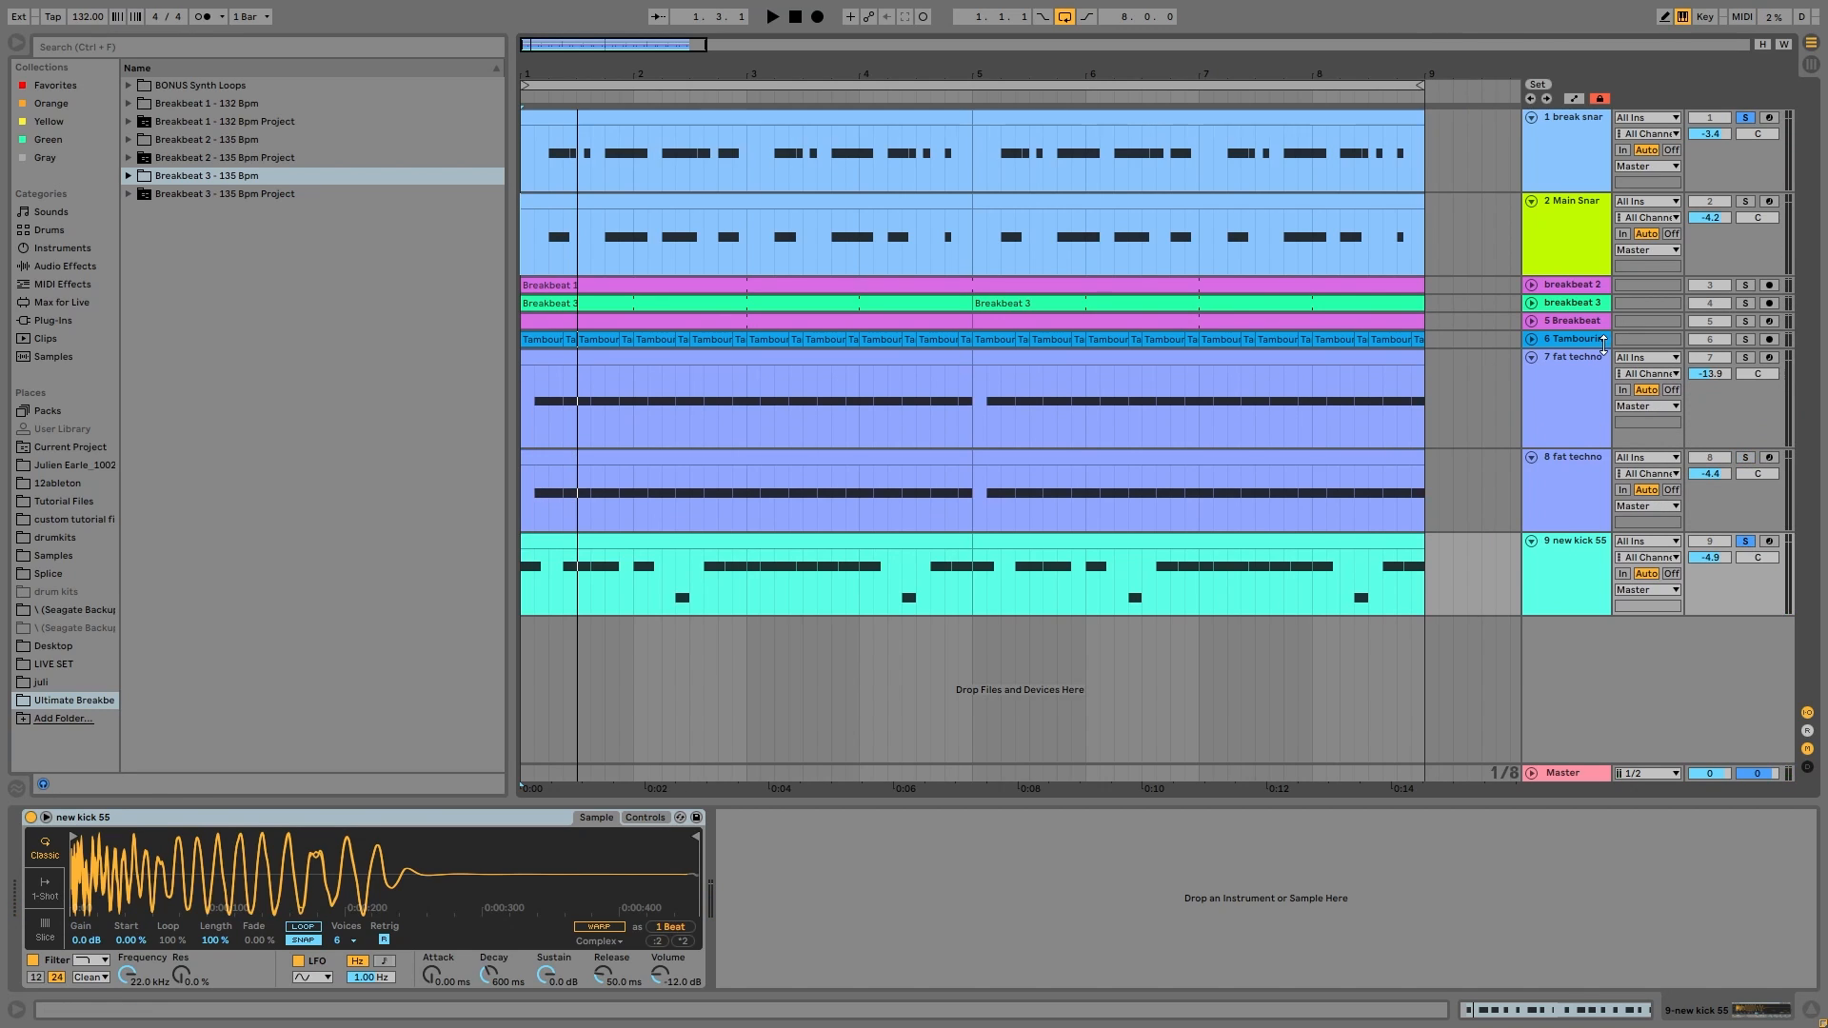
key("space")
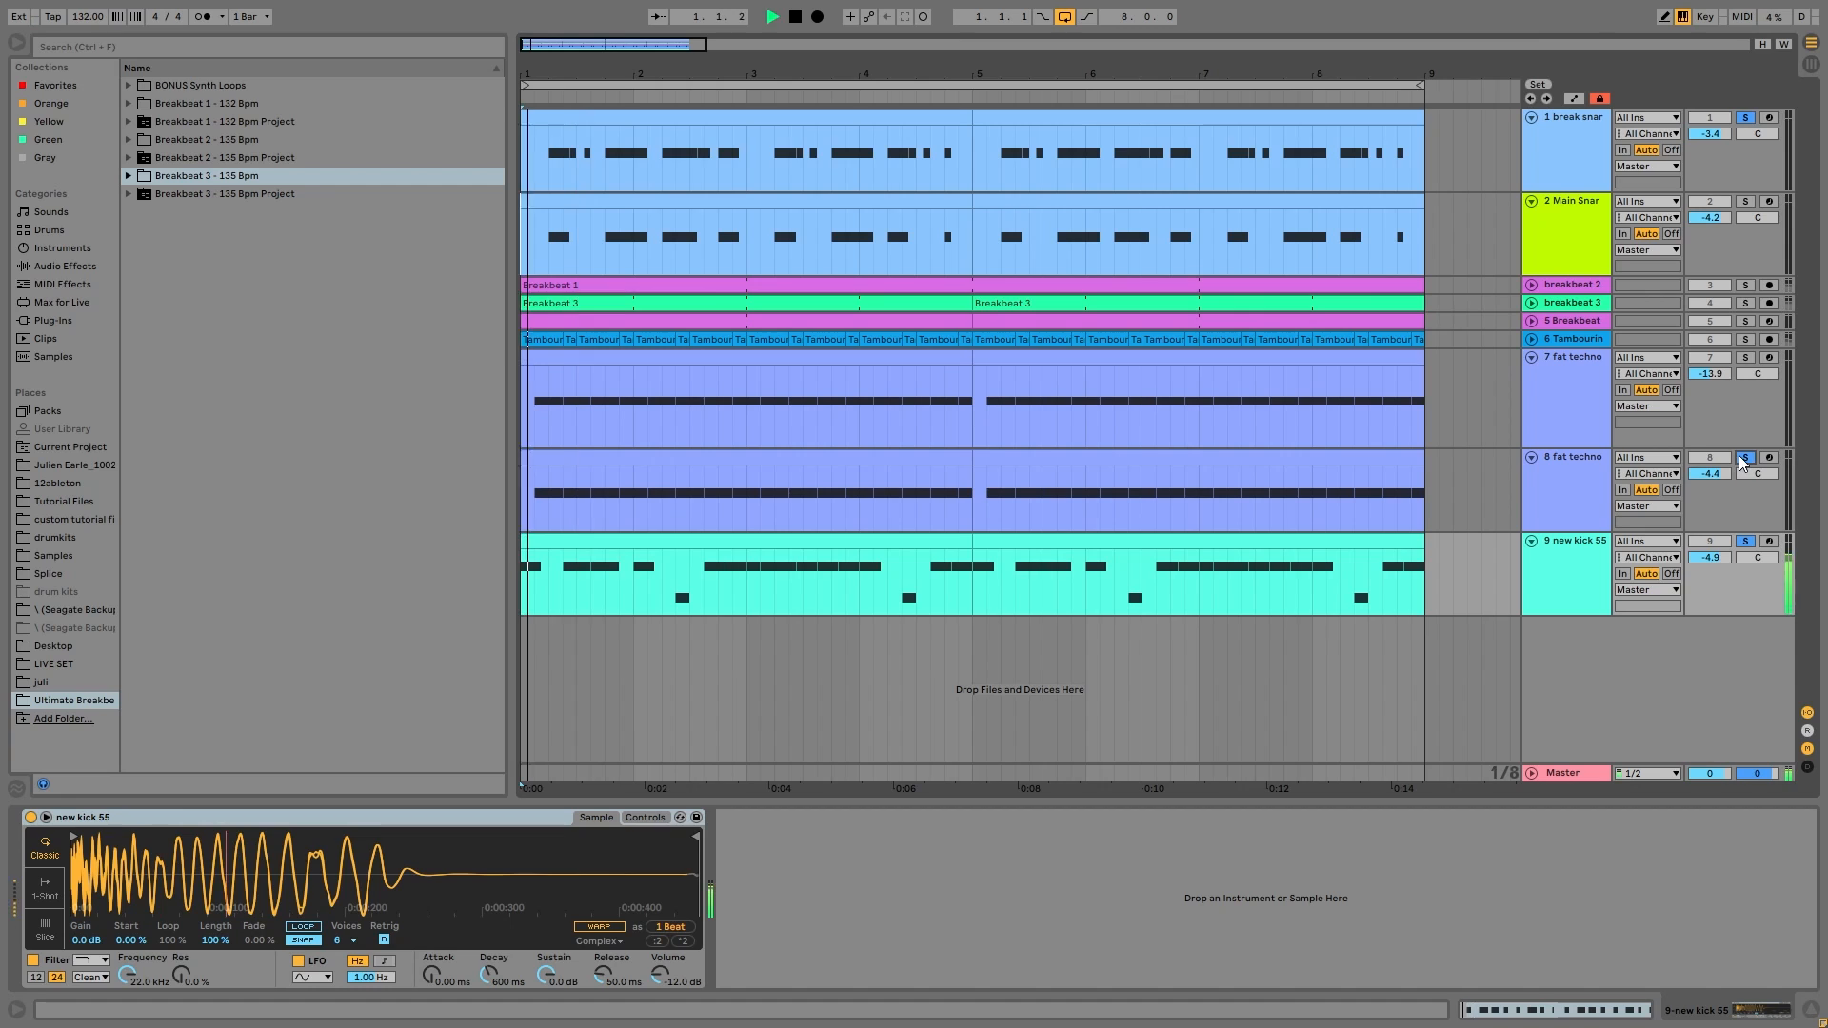
Step: Add fat techno track 7 to the soloed tracks and replay both hat layers with break snare and new kick 55
left_click(1744, 358)
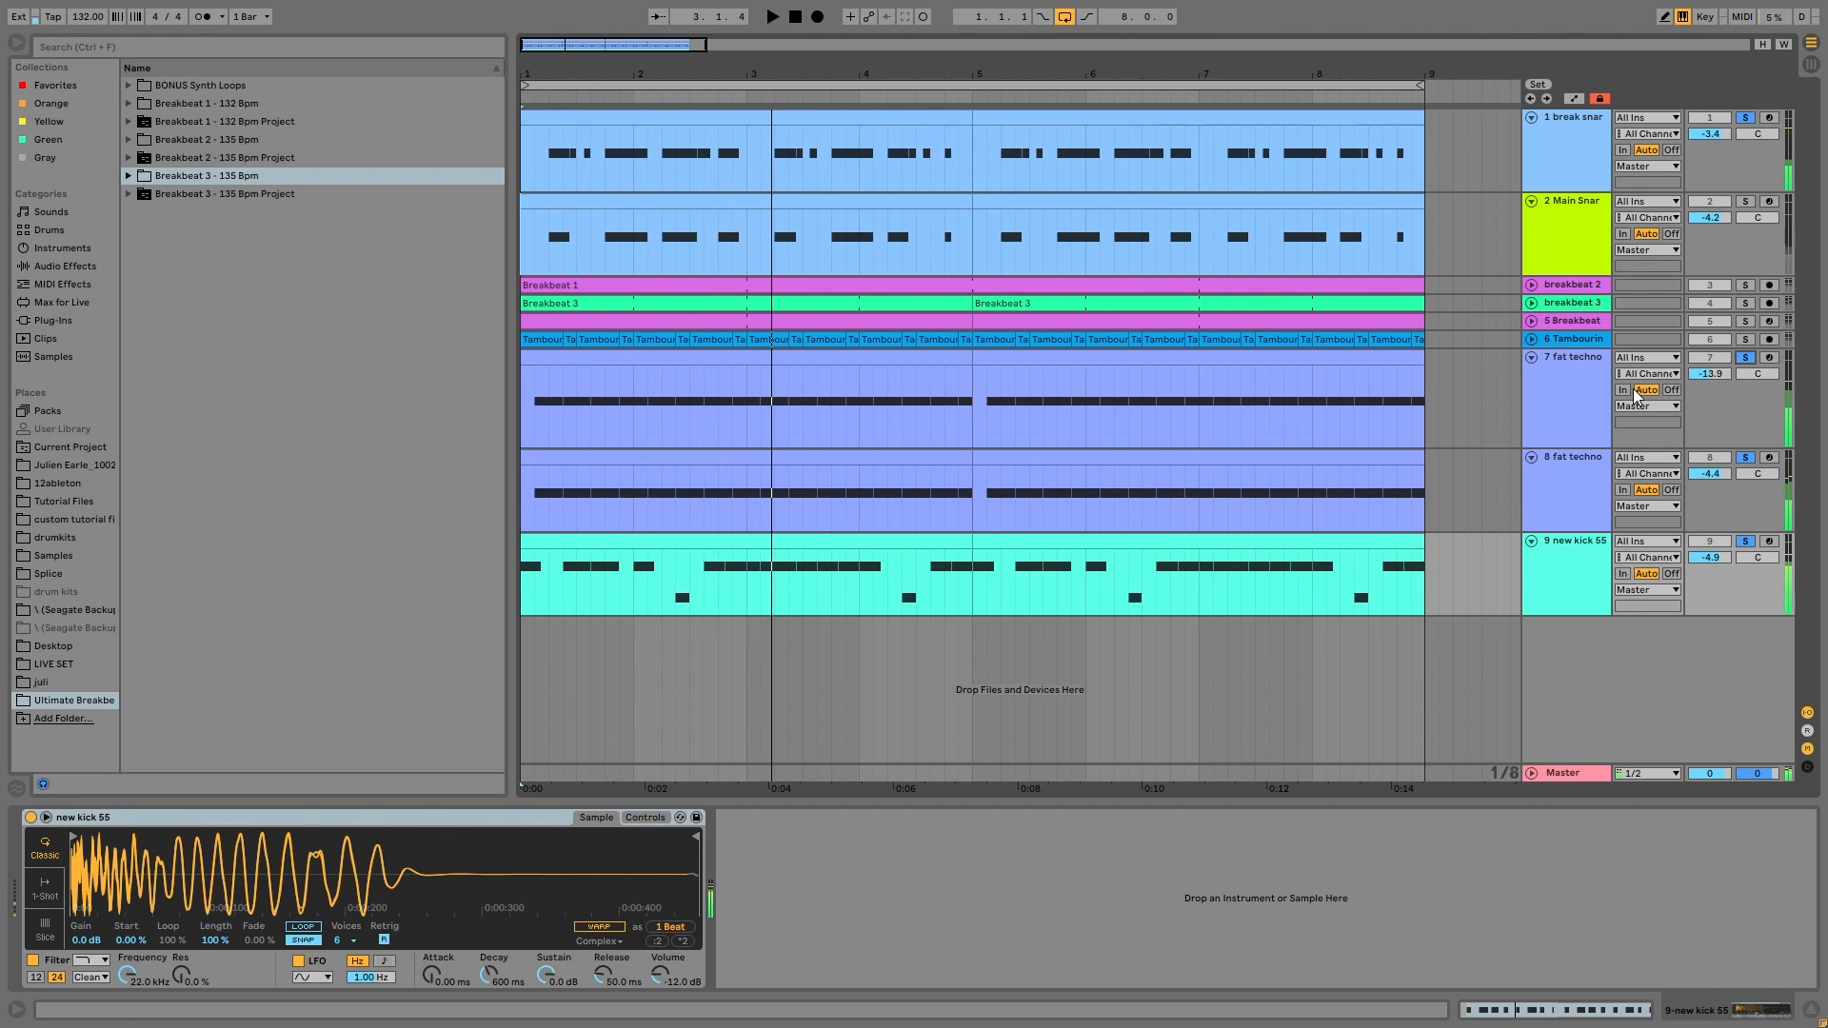
key("space")
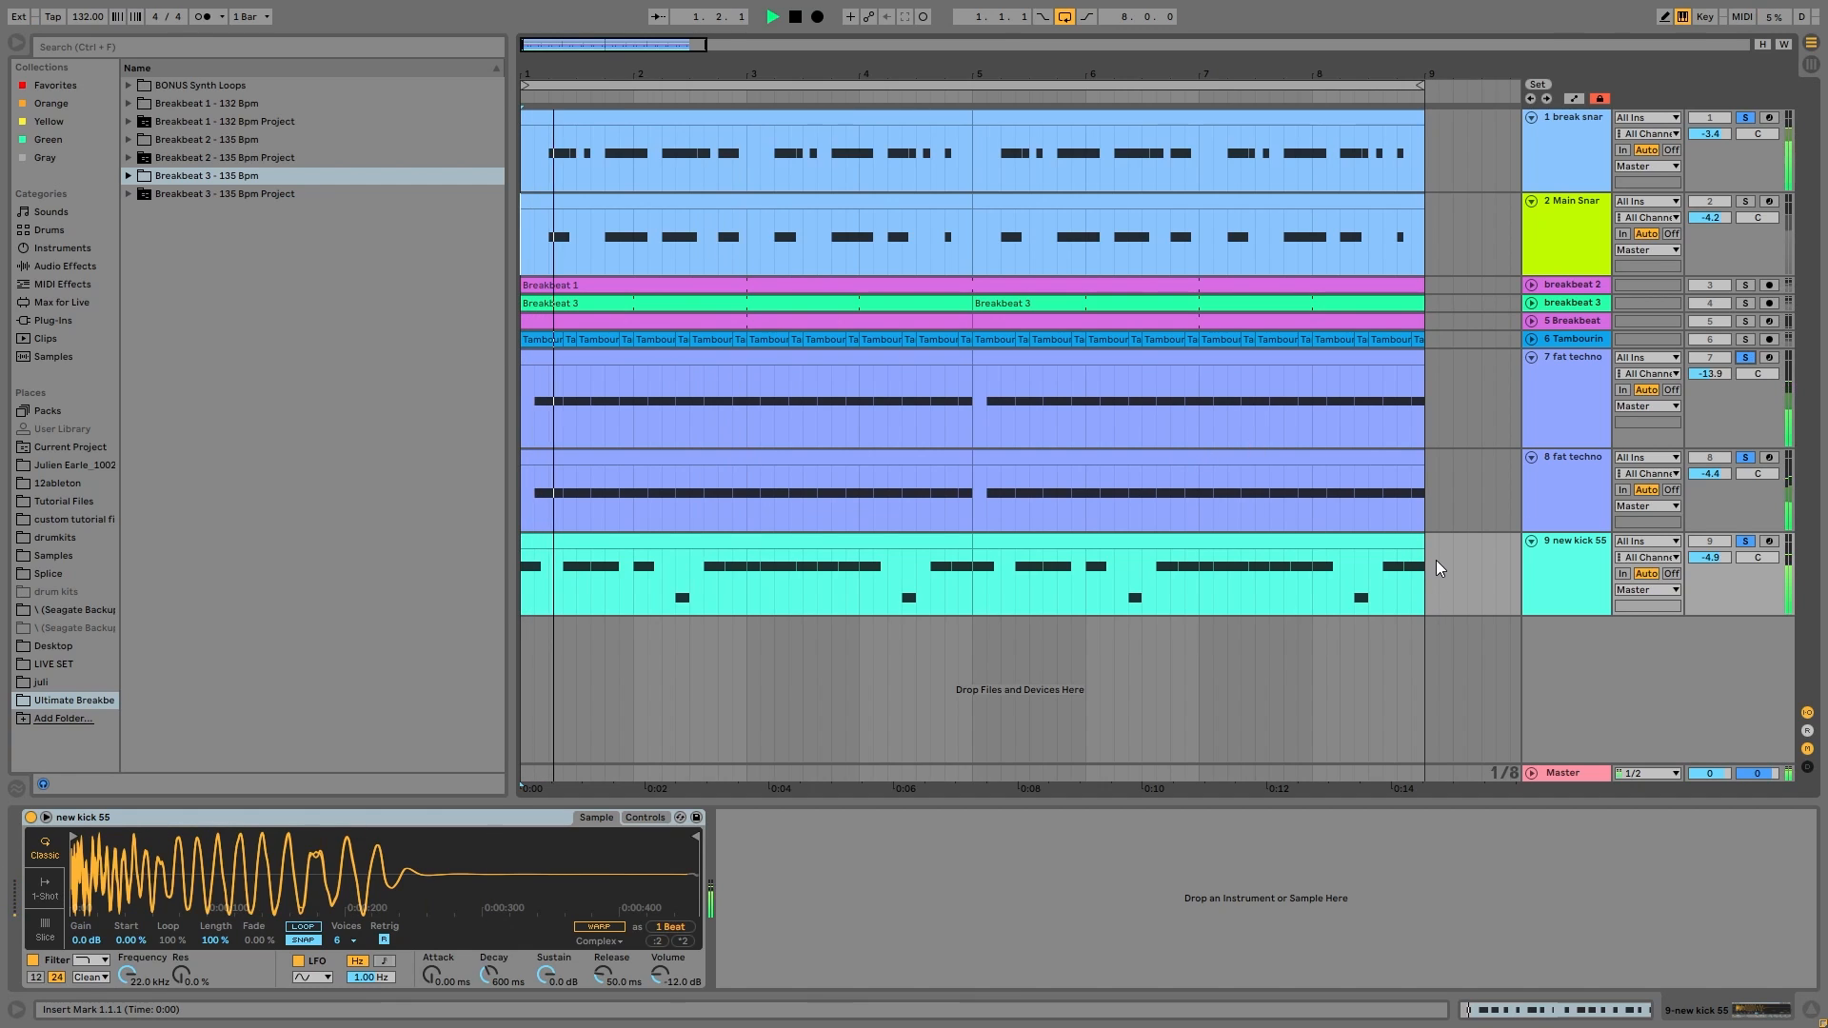
key("space")
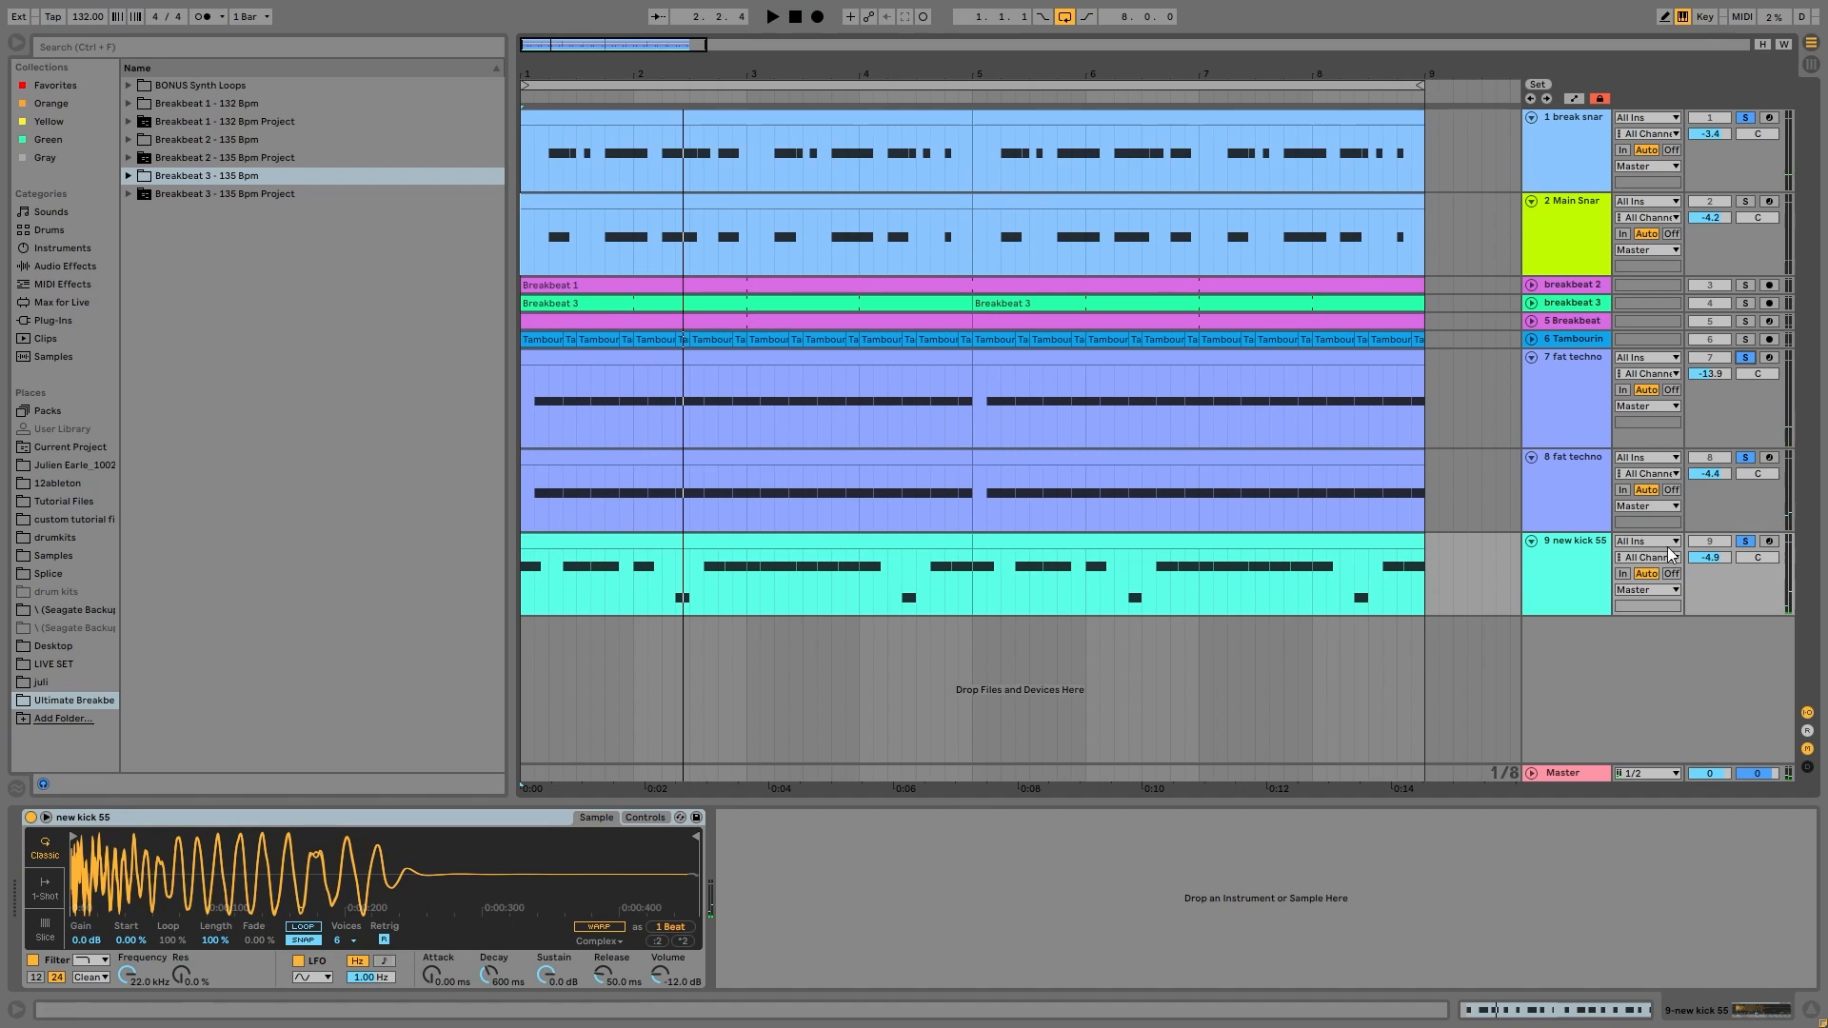
key("space")
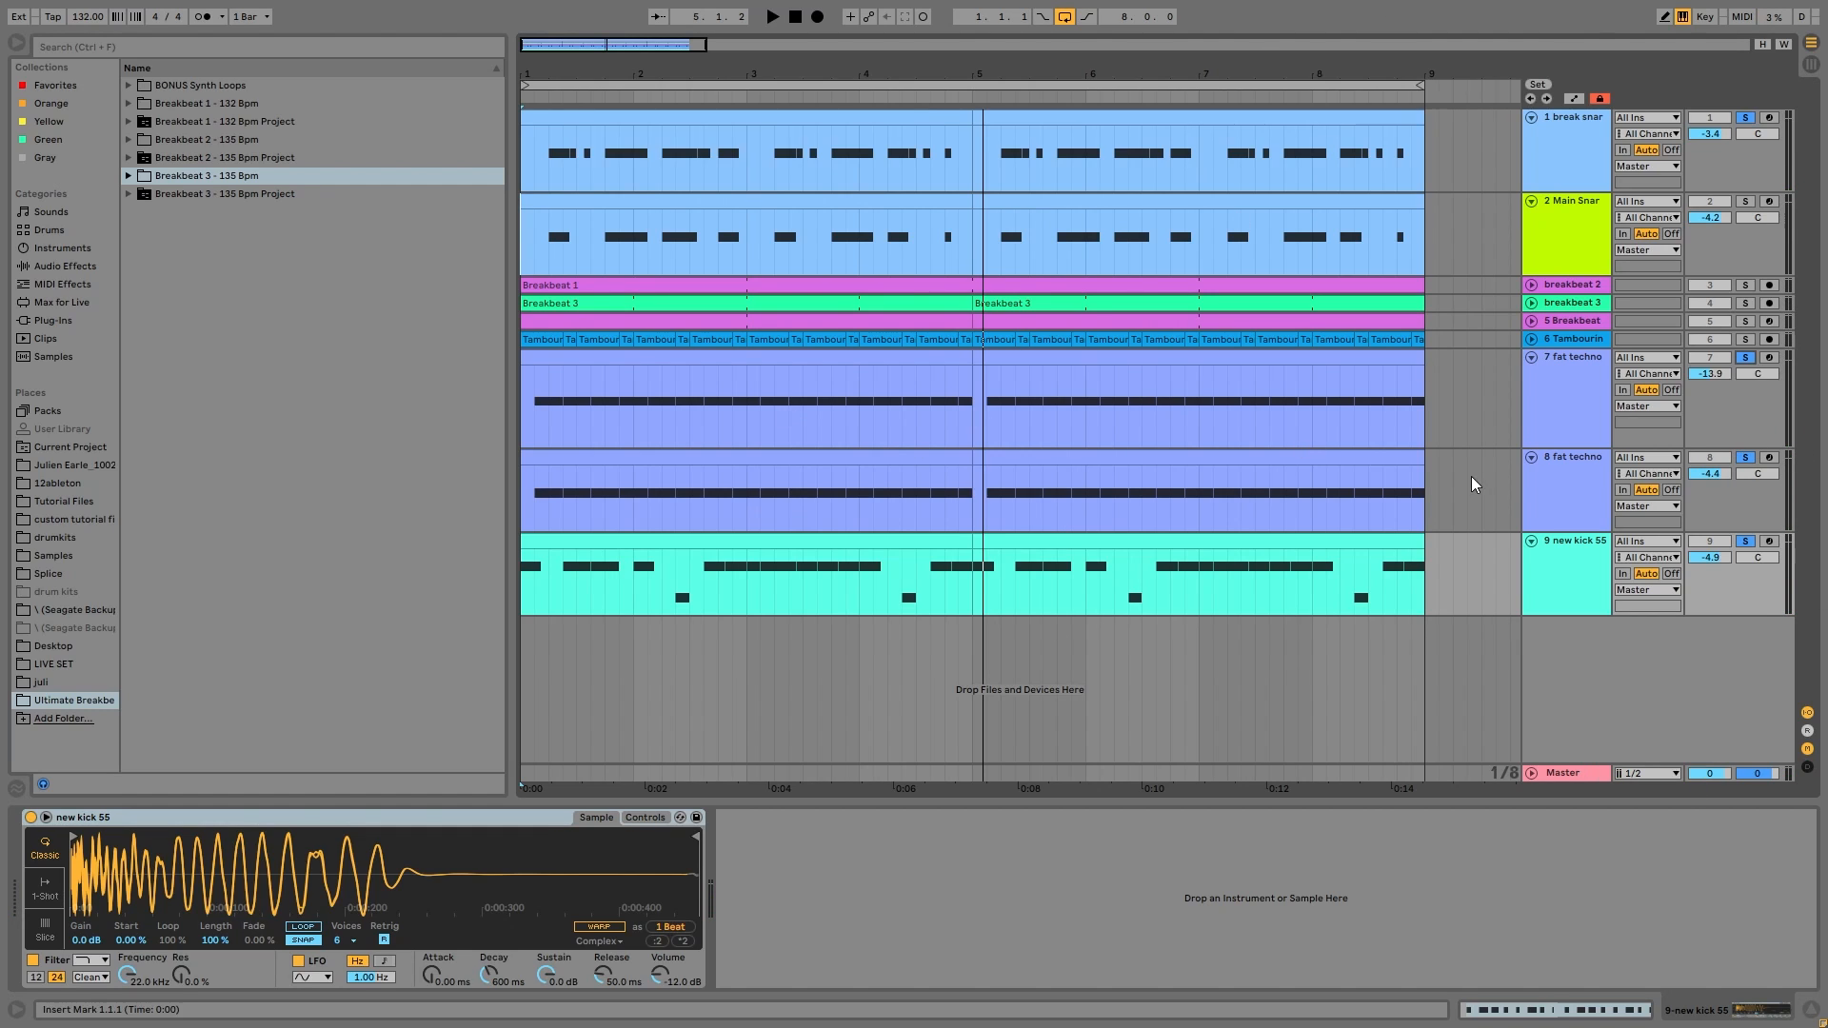
Step: Audition fat techno tracks 7 and 8 one at a time in solo with their sampler devices displayed
left_click(1749, 359)
key("space")
left_click(1550, 381)
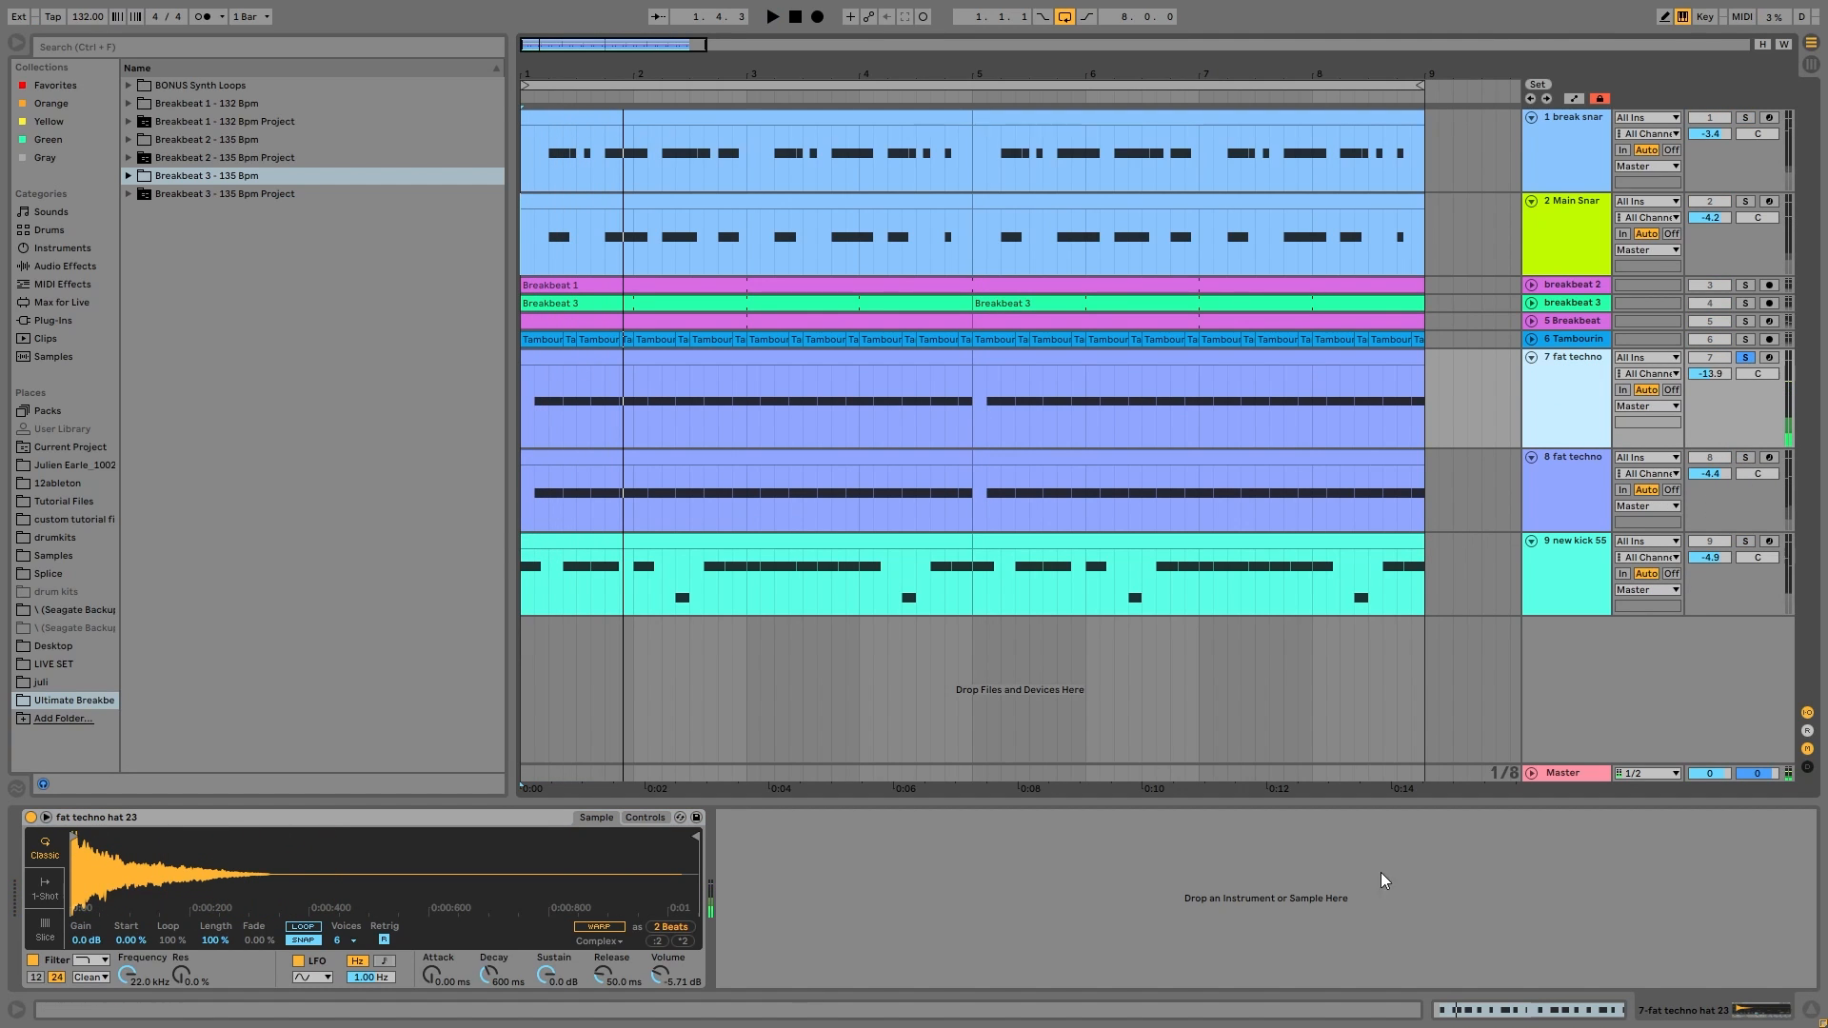
left_click(1745, 457)
key("space")
left_click(1557, 472)
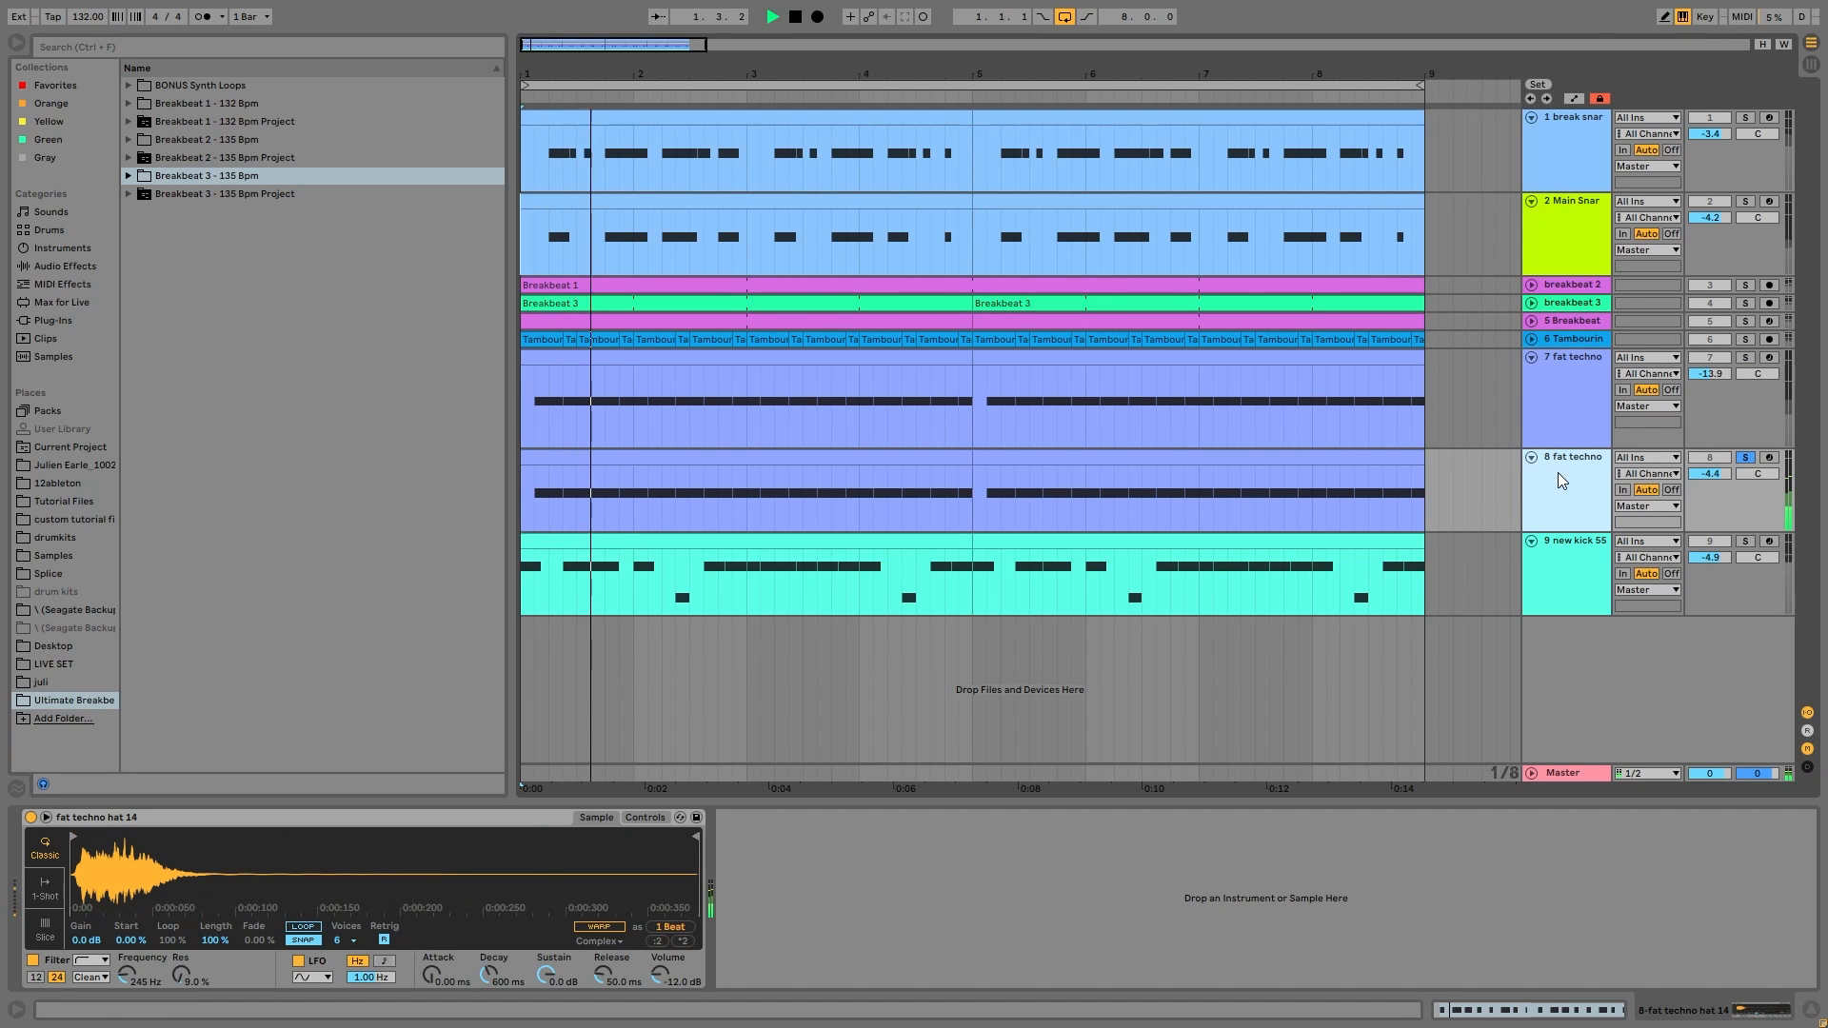
Step: Play both fat techno tracks soloed together, adding new kick 55 and break snare to the solo
left_click(1748, 357, "ctrl")
key("space")
key("space")
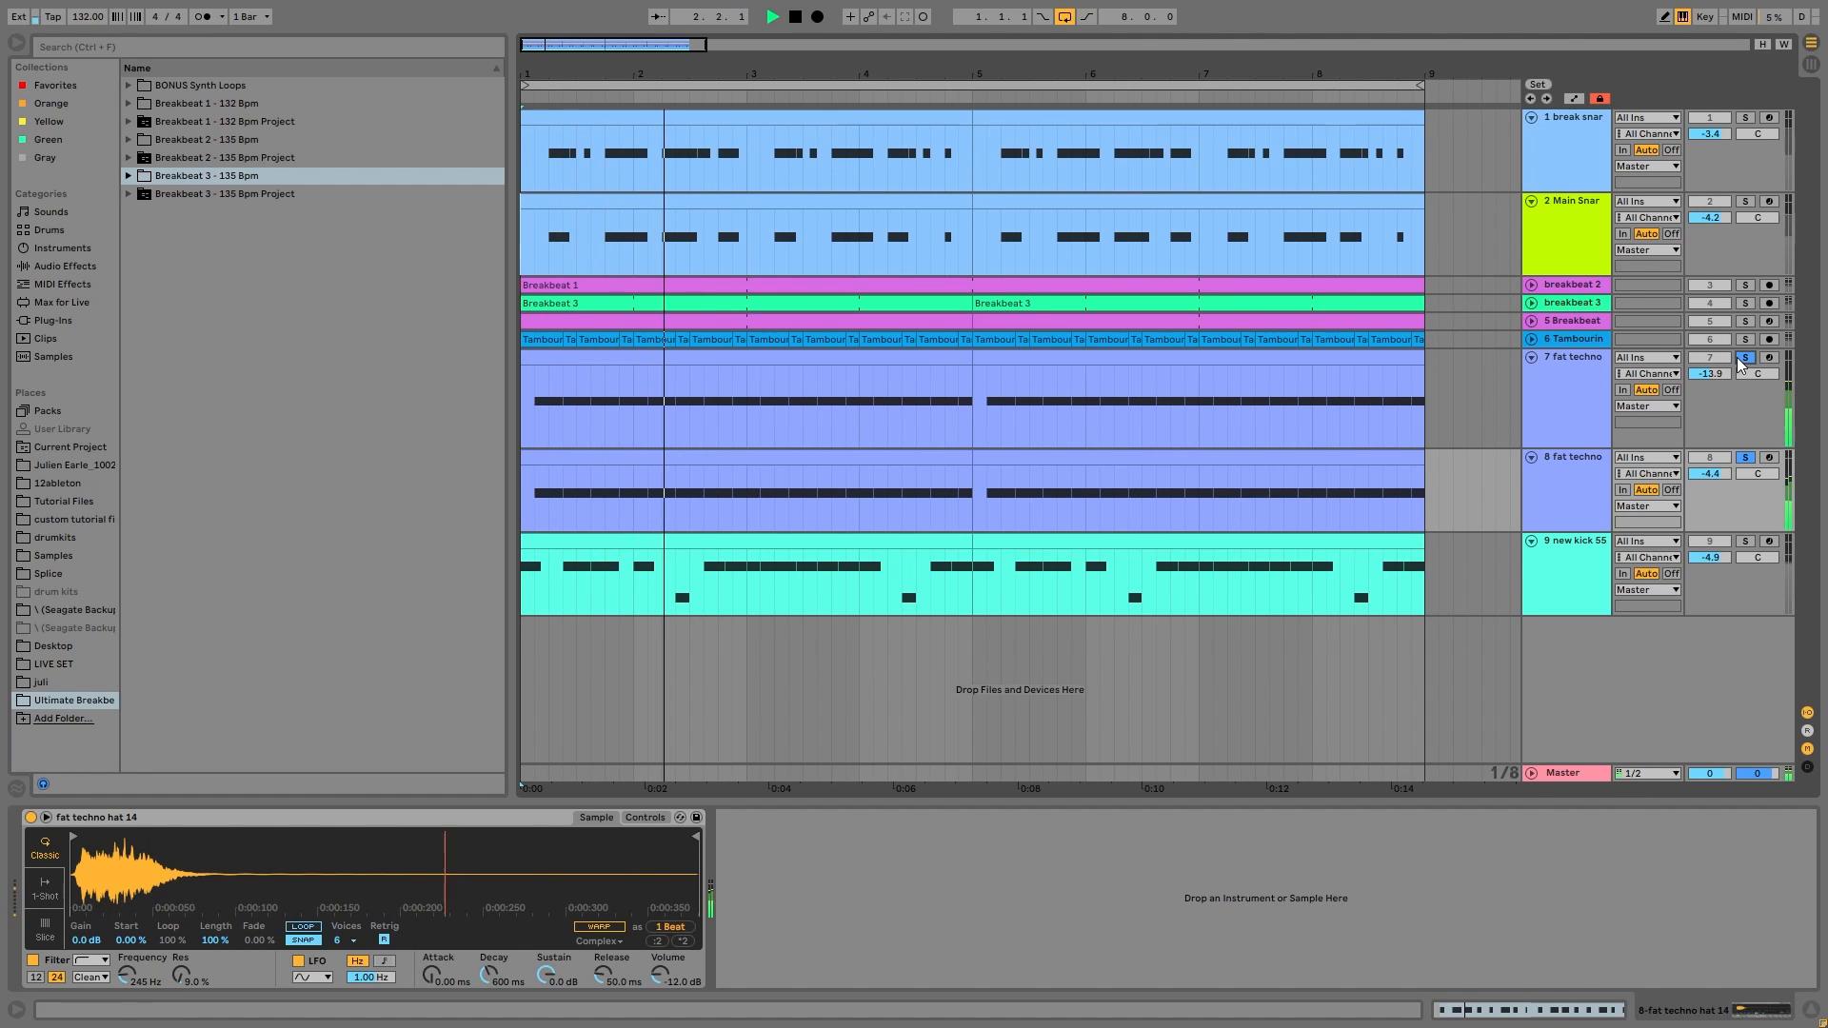
left_click(1745, 541)
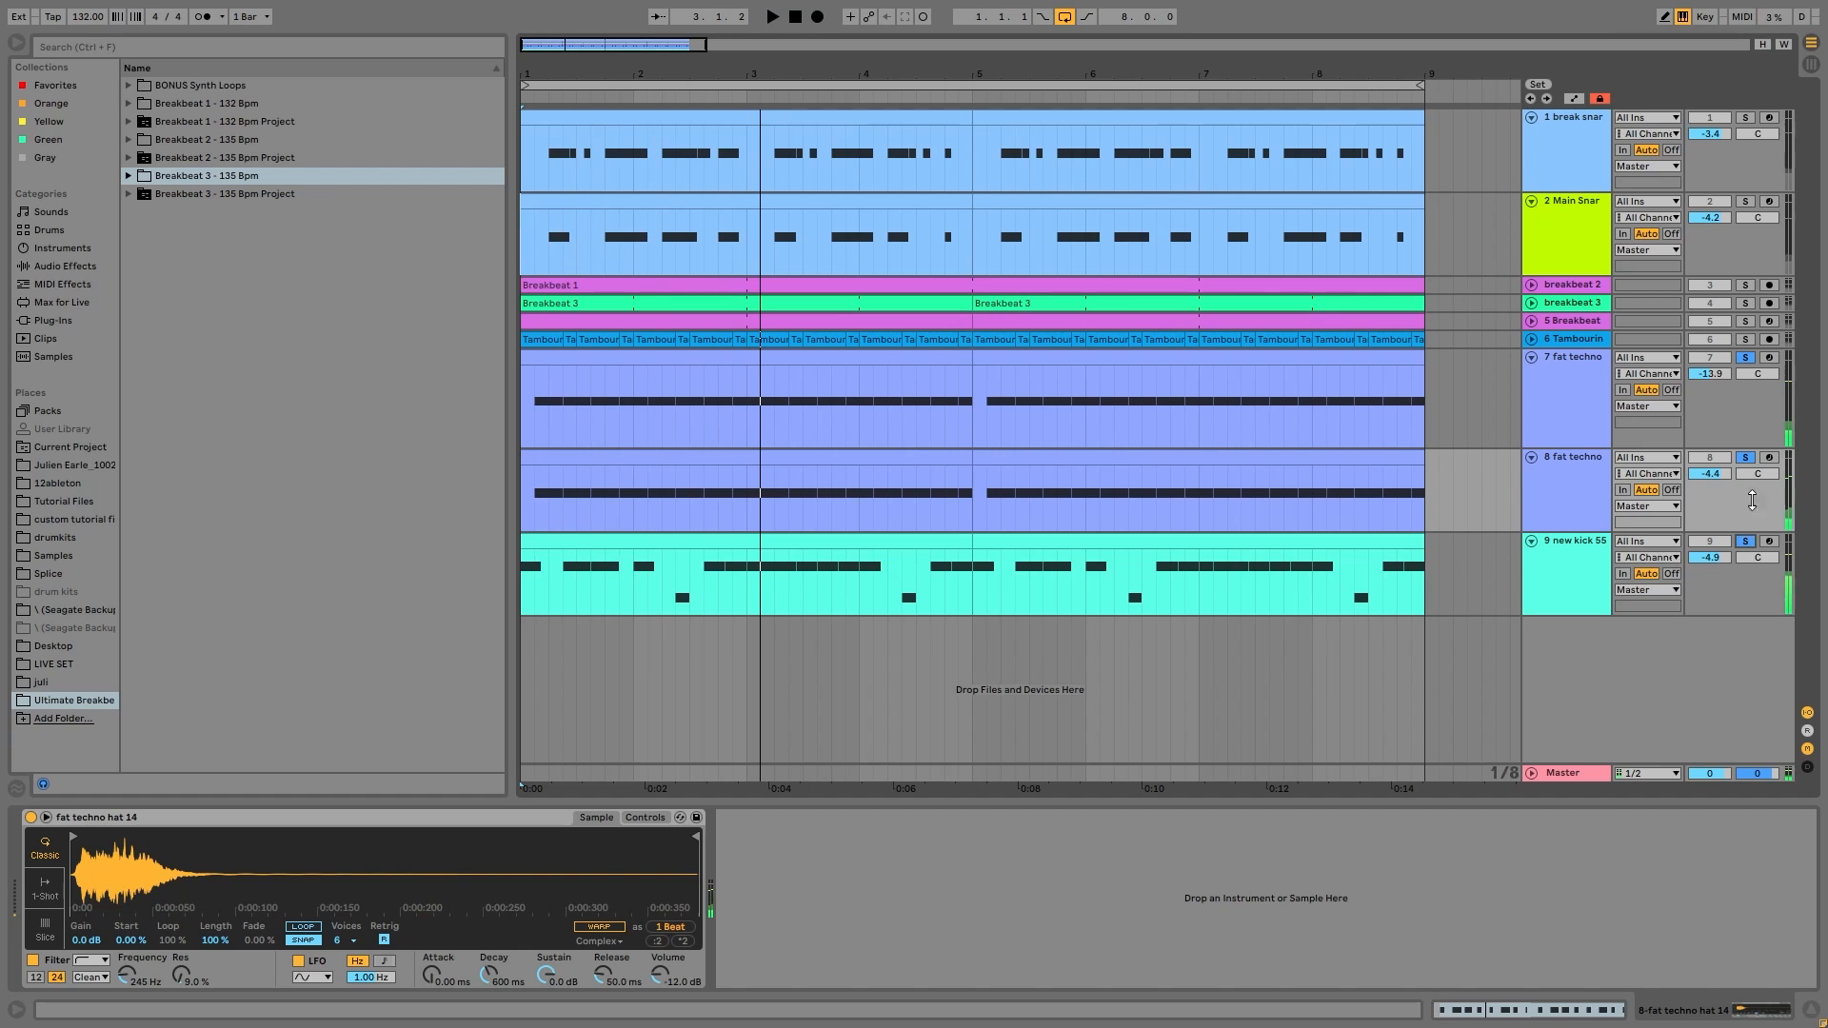
left_click(1745, 117)
key("space")
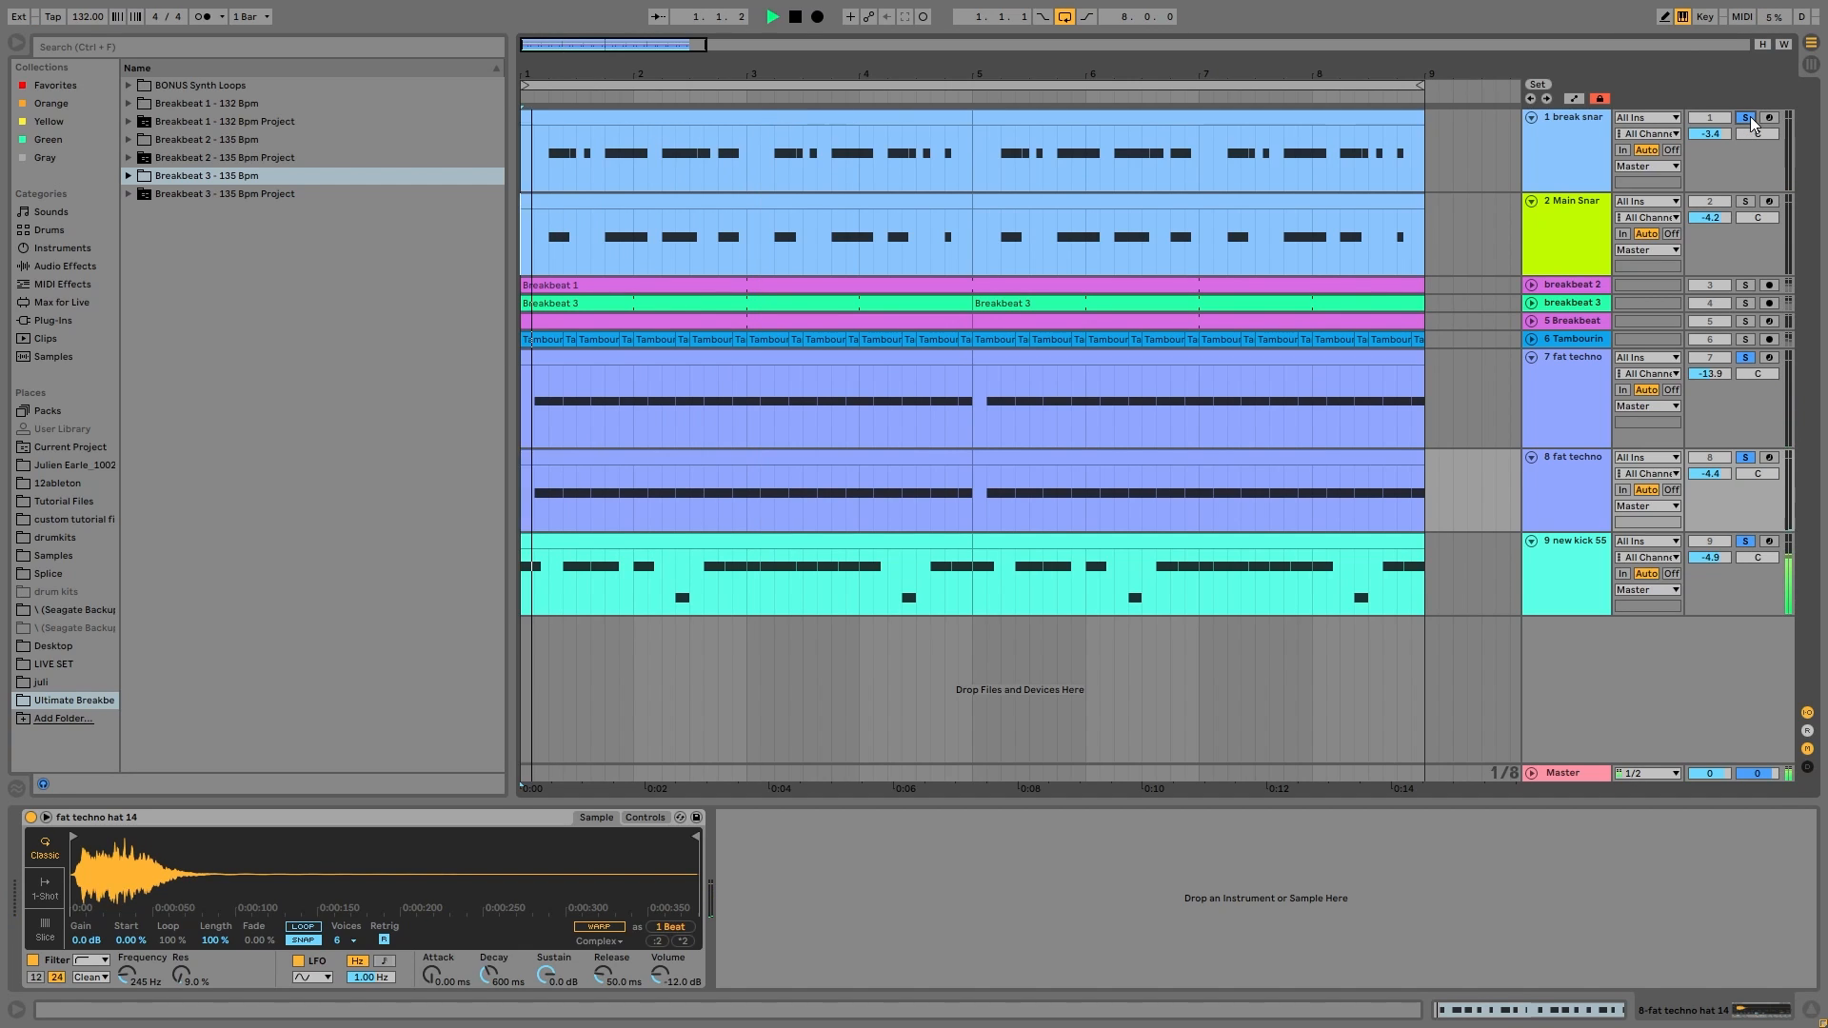
key("space")
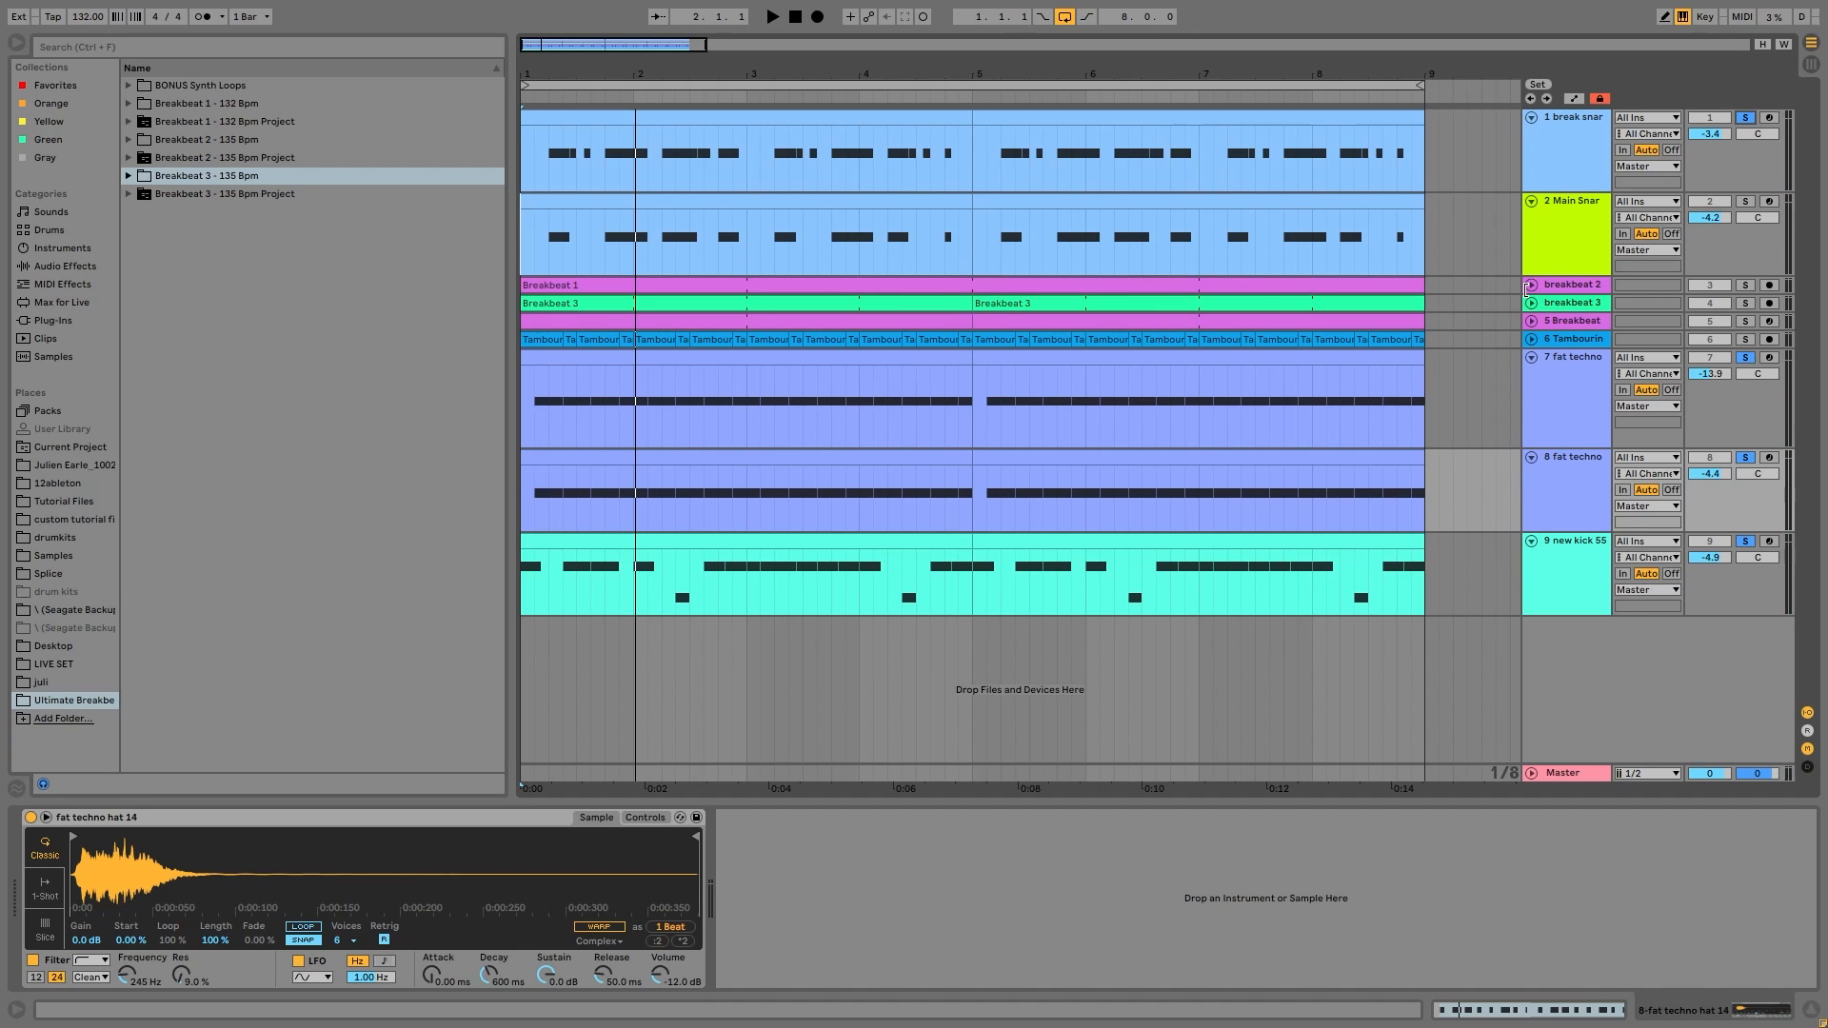
Step: Unfold the breakbeat 2 track and set its volume to -12.4 dB
left_click(1531, 283)
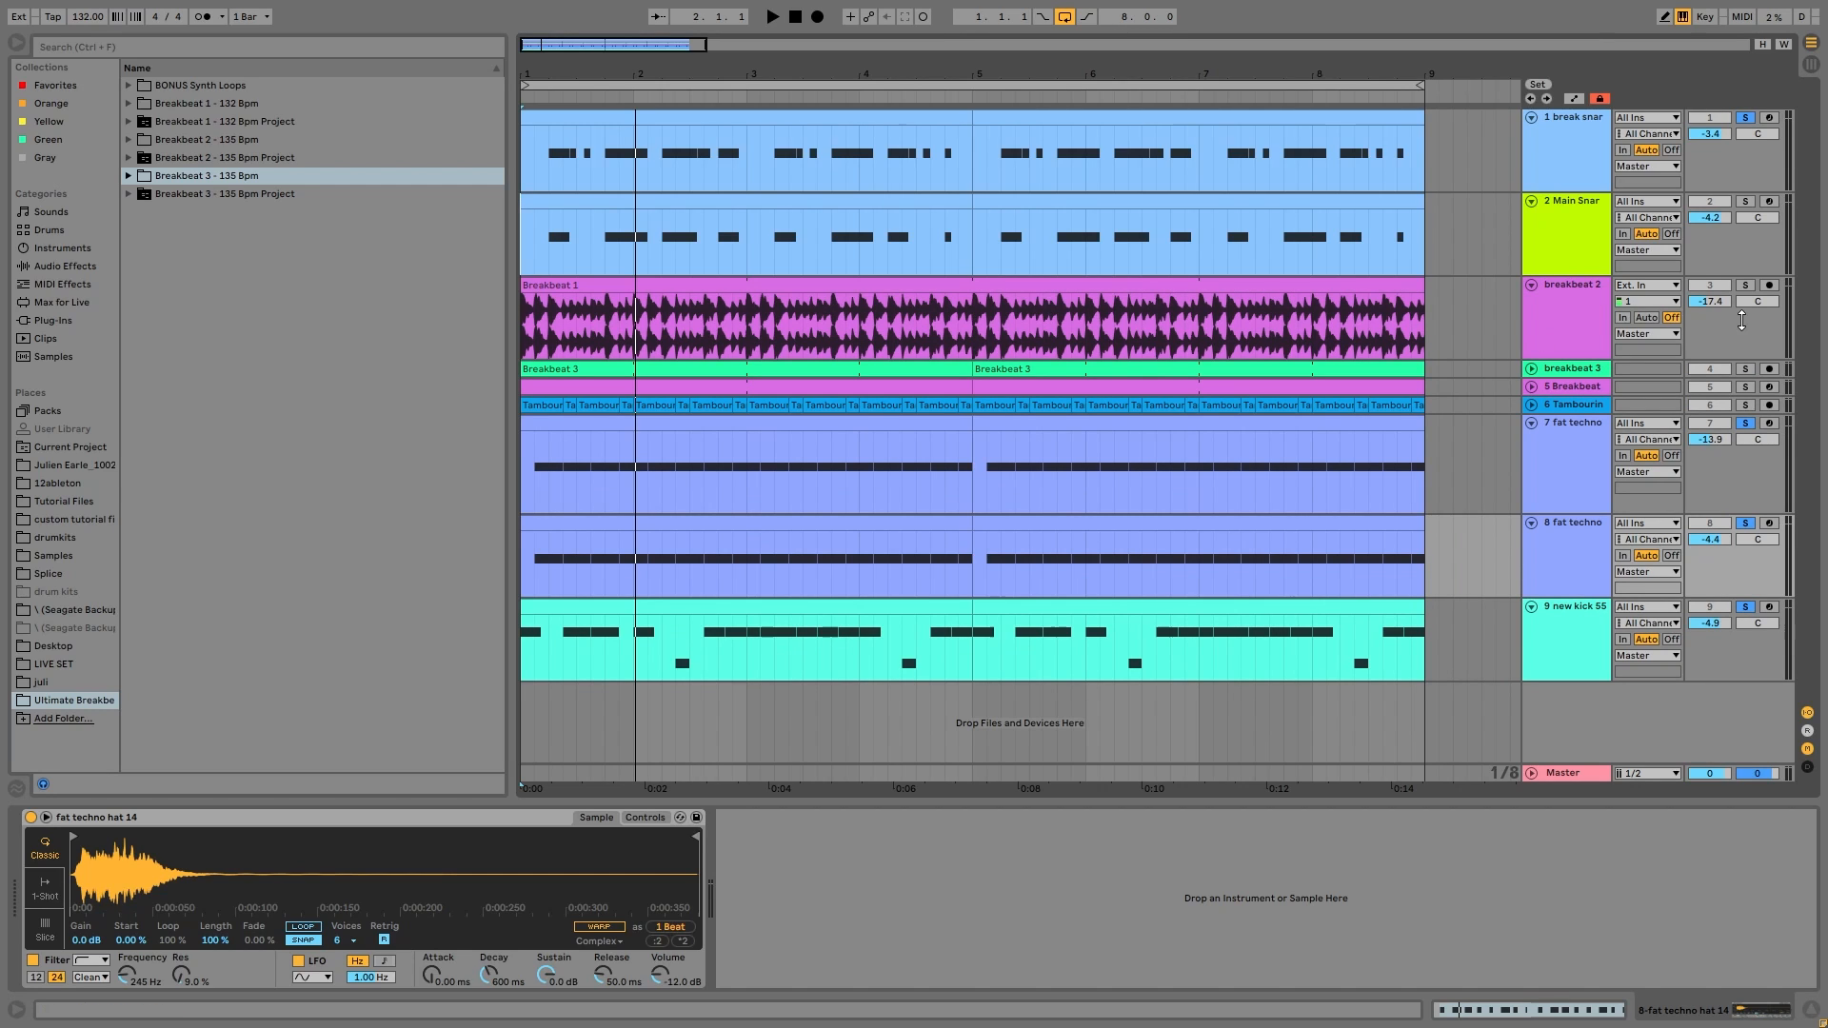
key("space")
mouse_move(1708, 300)
left_mouse_down()
mouse_move(1708, 271)
mouse_move(1706, 305)
left_mouse_up()
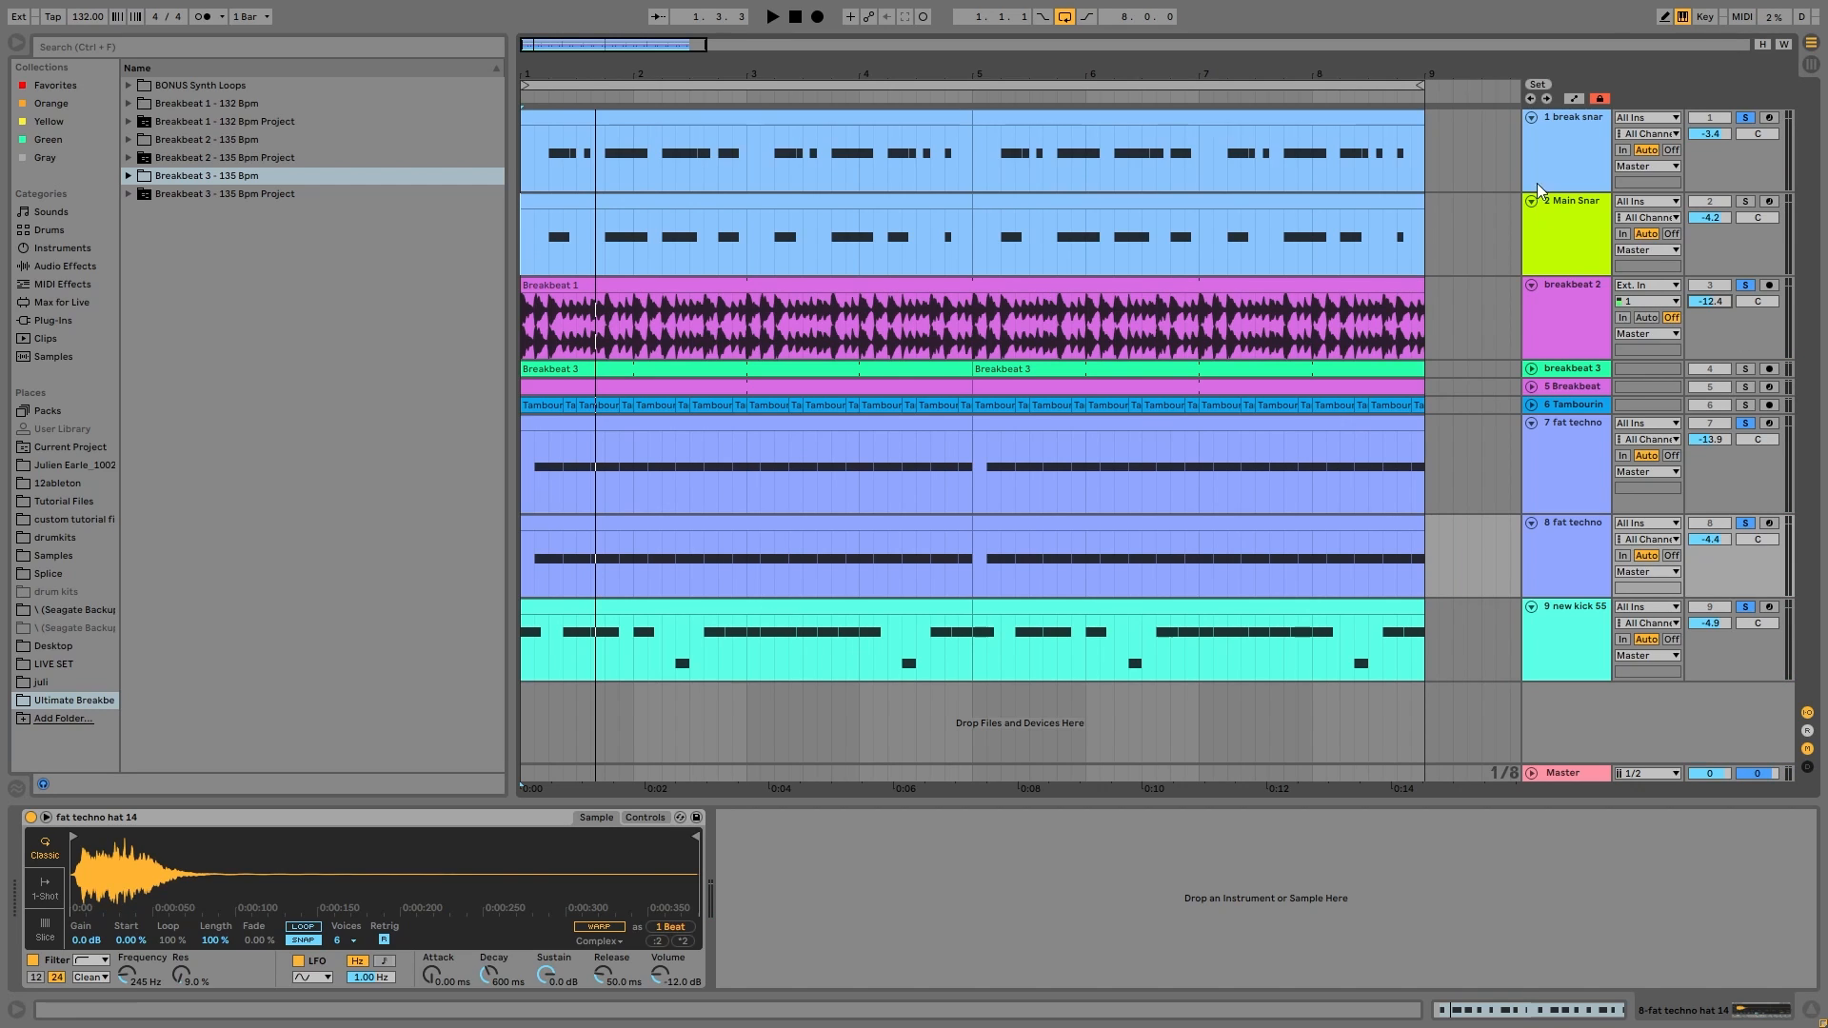
Step: Play breakbeat 2 soloed alone, adding new kick 55, break snare and both fat techno tracks to the solo
left_click(1745, 286)
key("space")
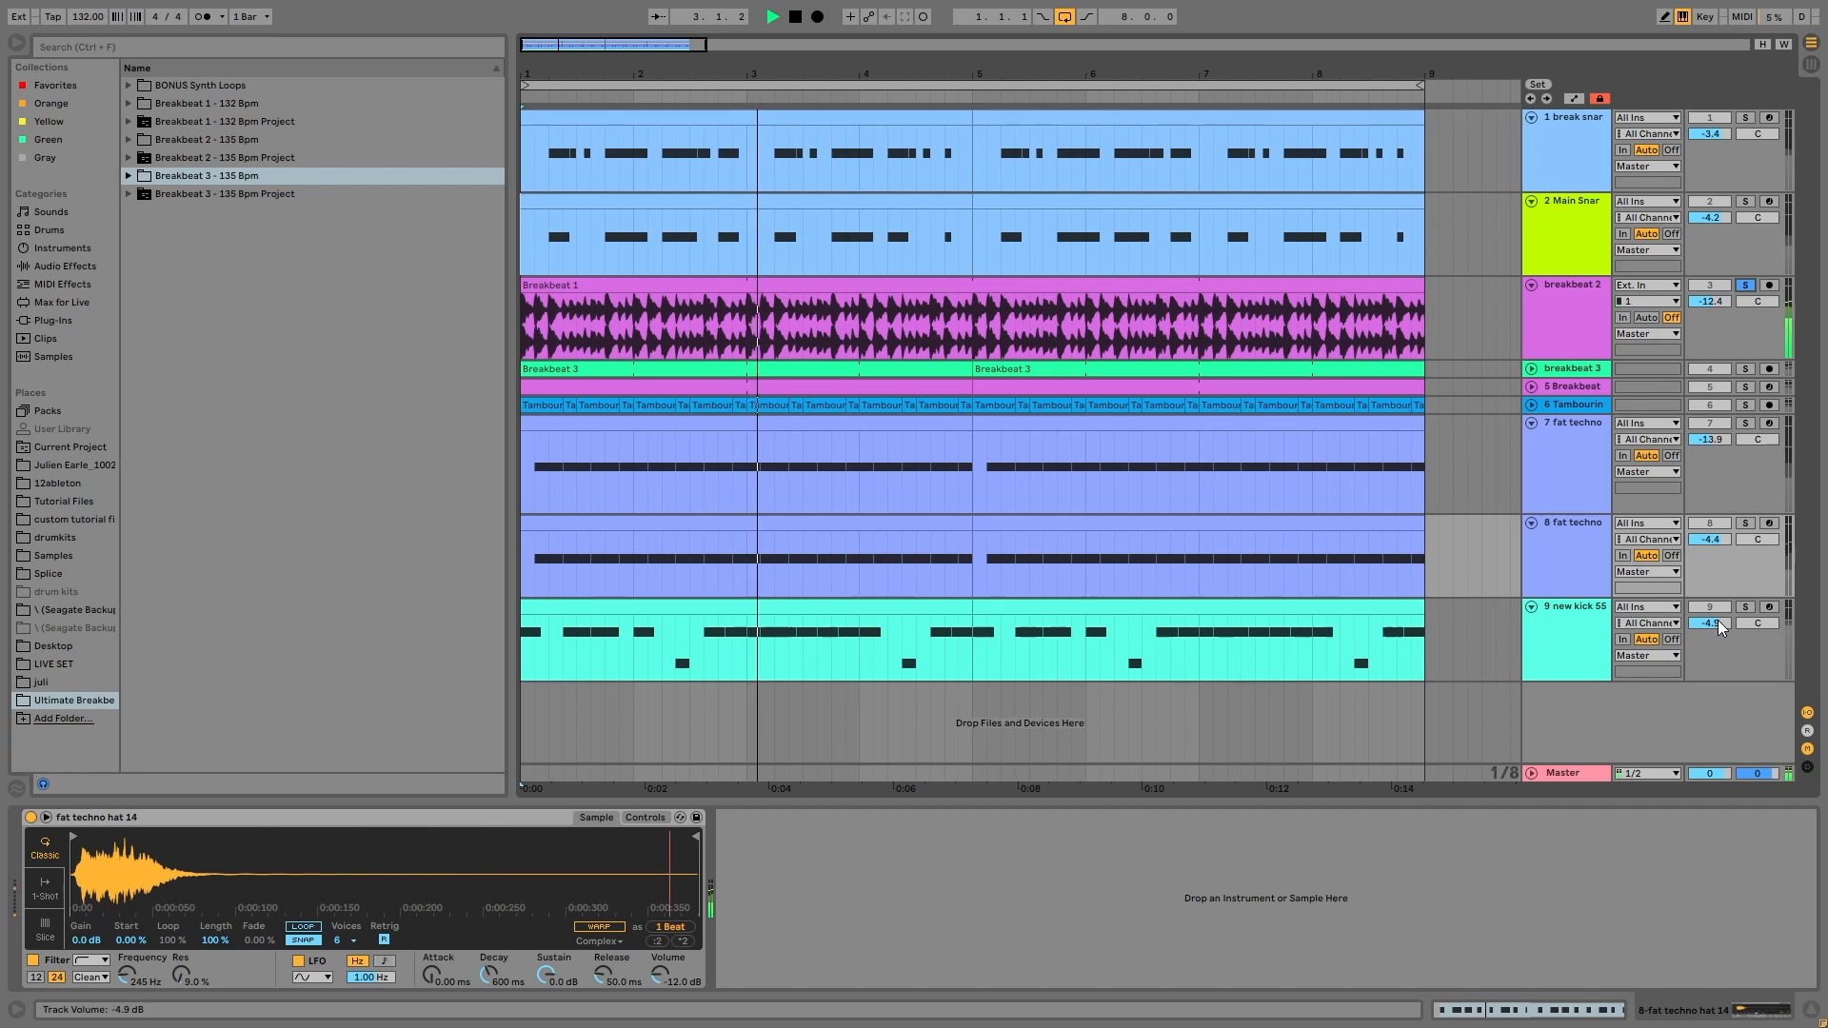
left_click(1746, 607, "ctrl")
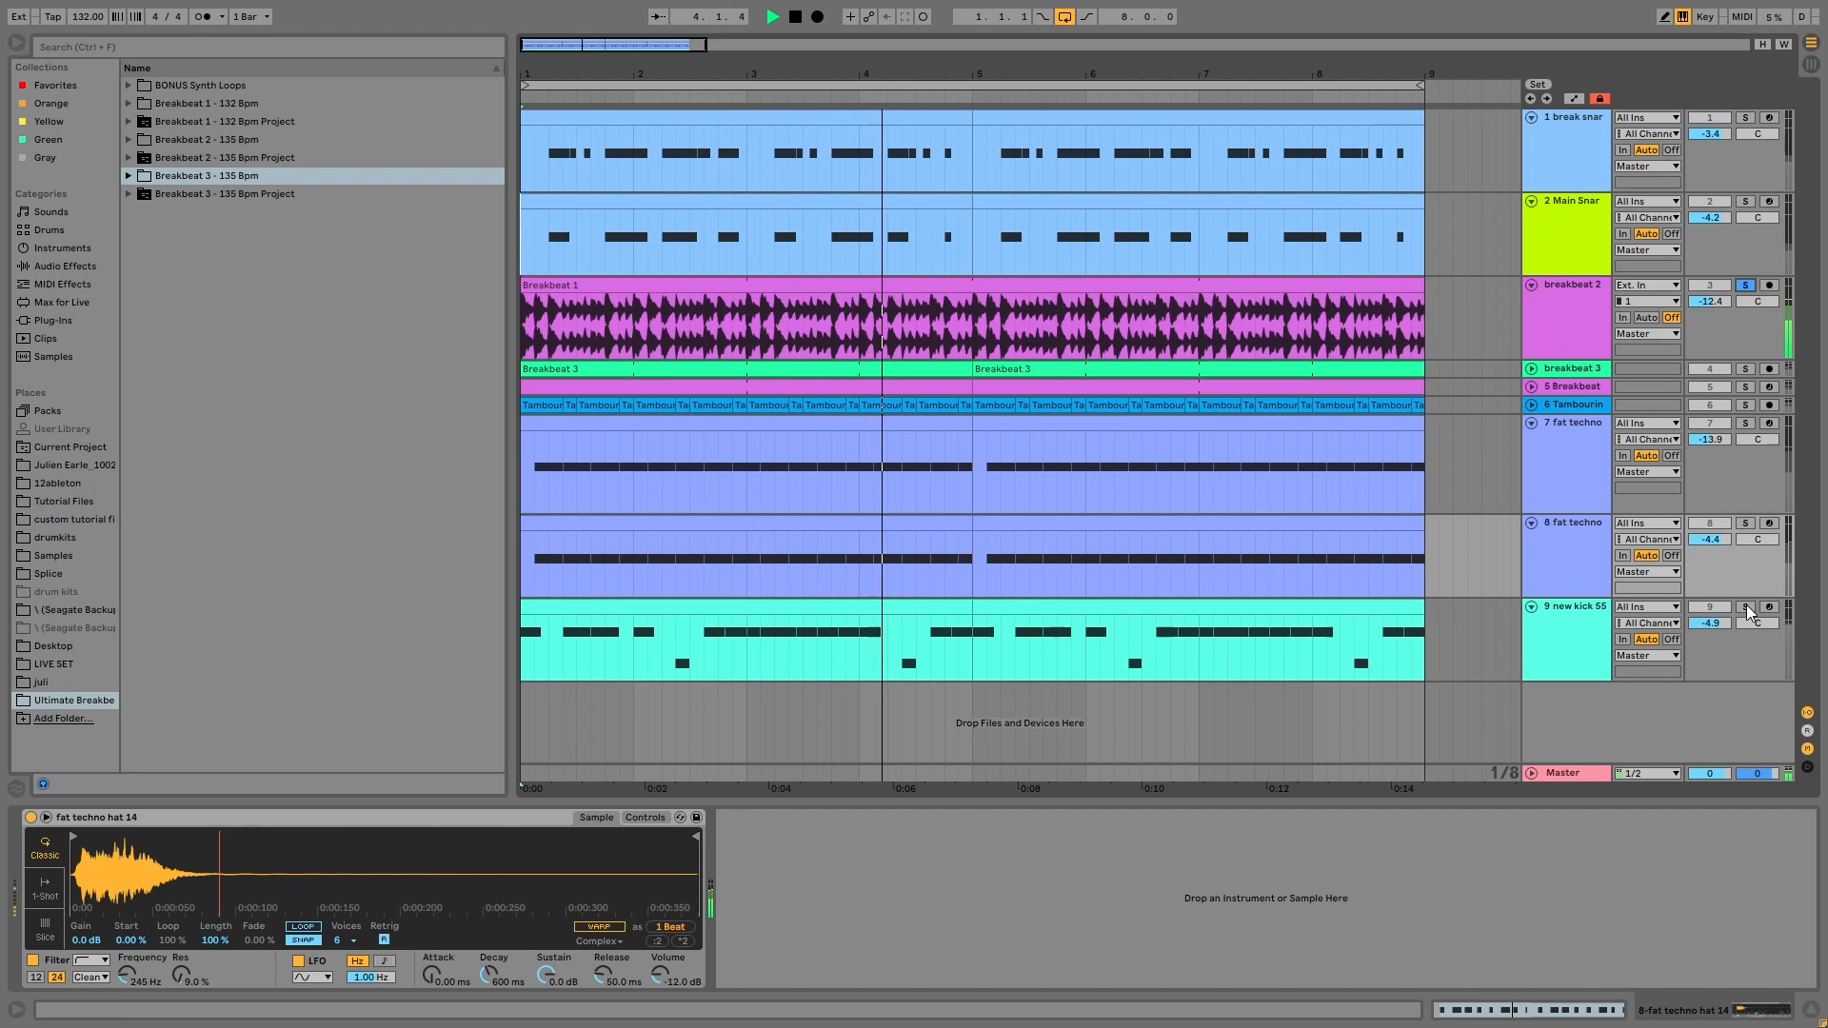
left_click(1742, 116, "ctrl")
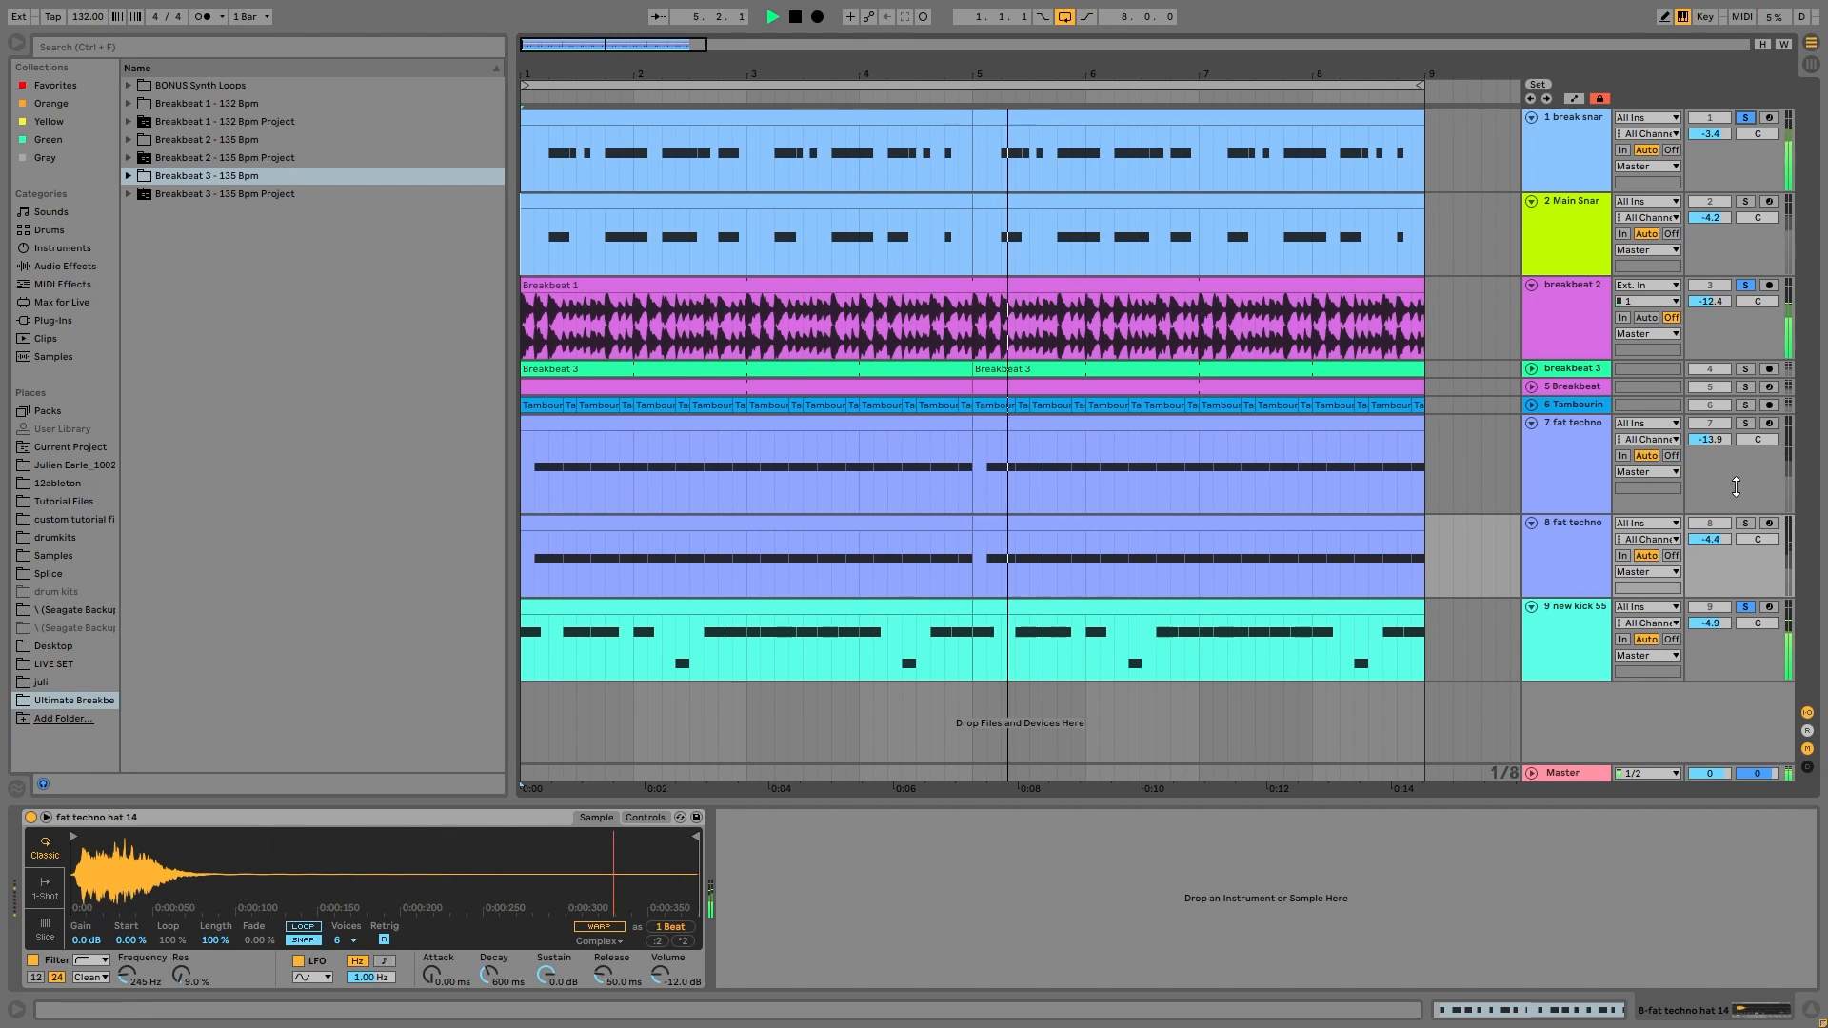
left_click(1748, 523, "ctrl")
left_click(1746, 422, "ctrl")
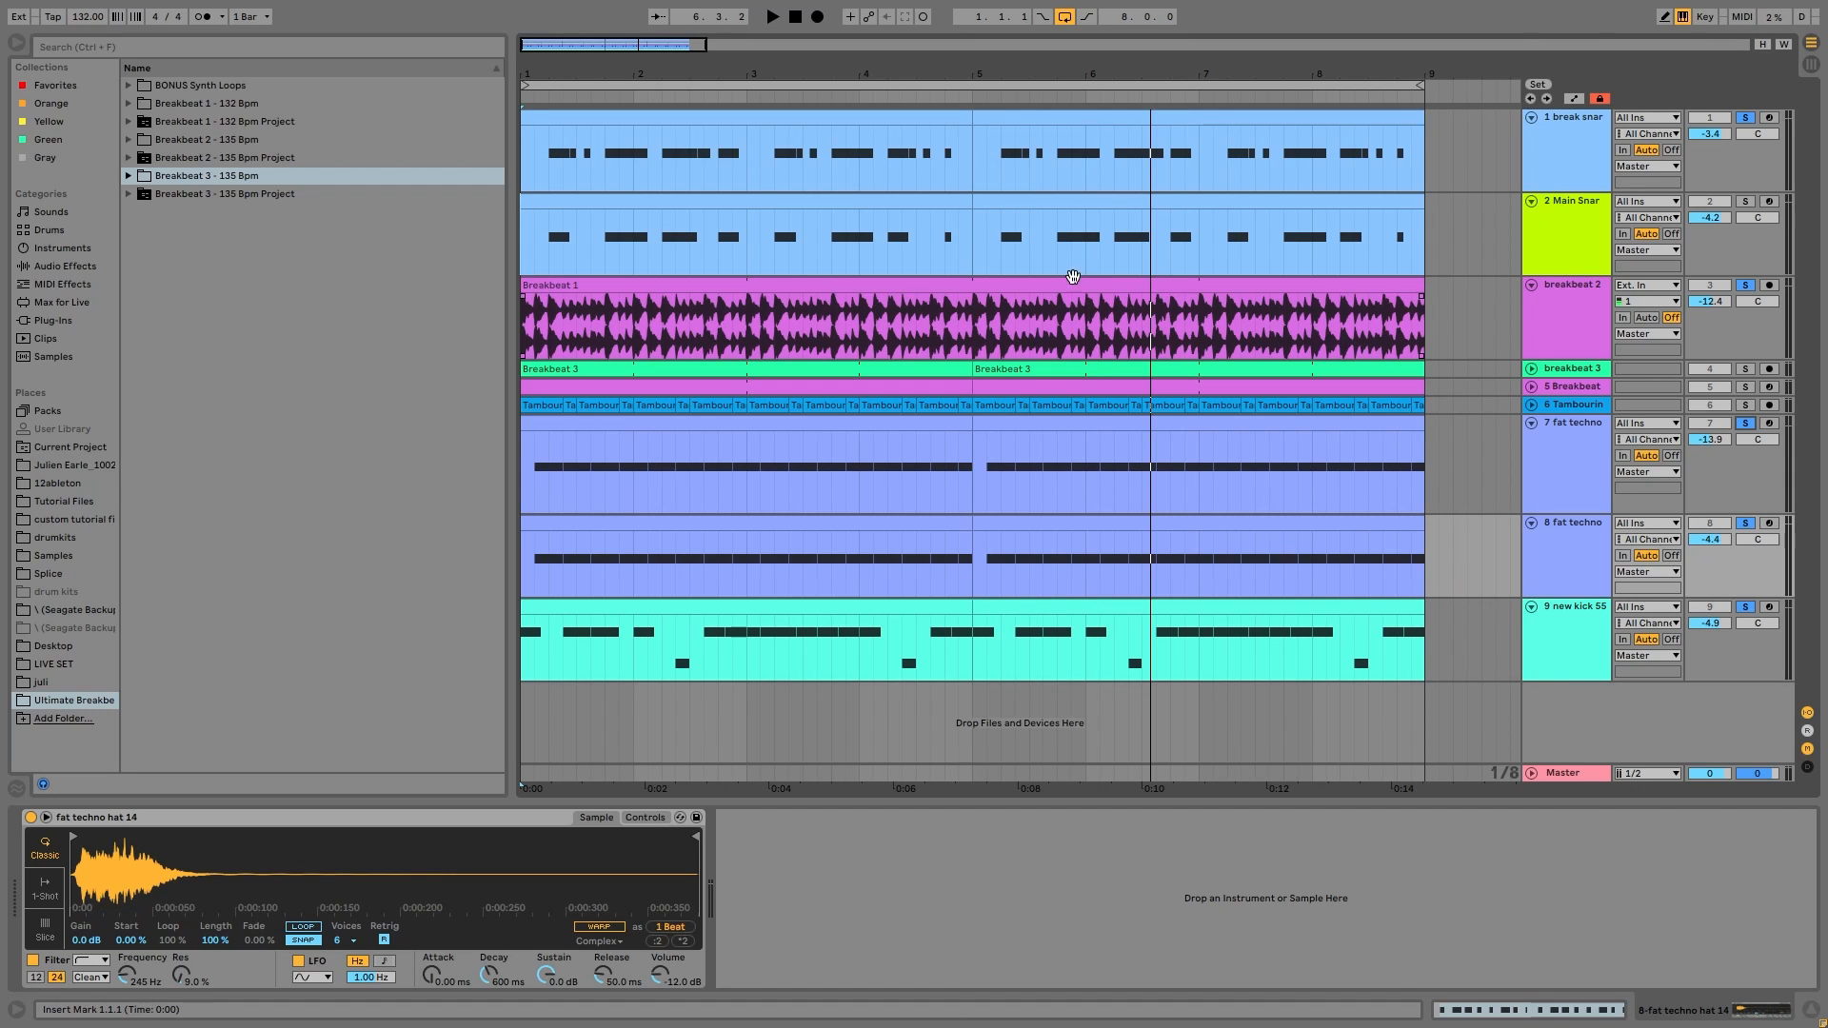
key("space")
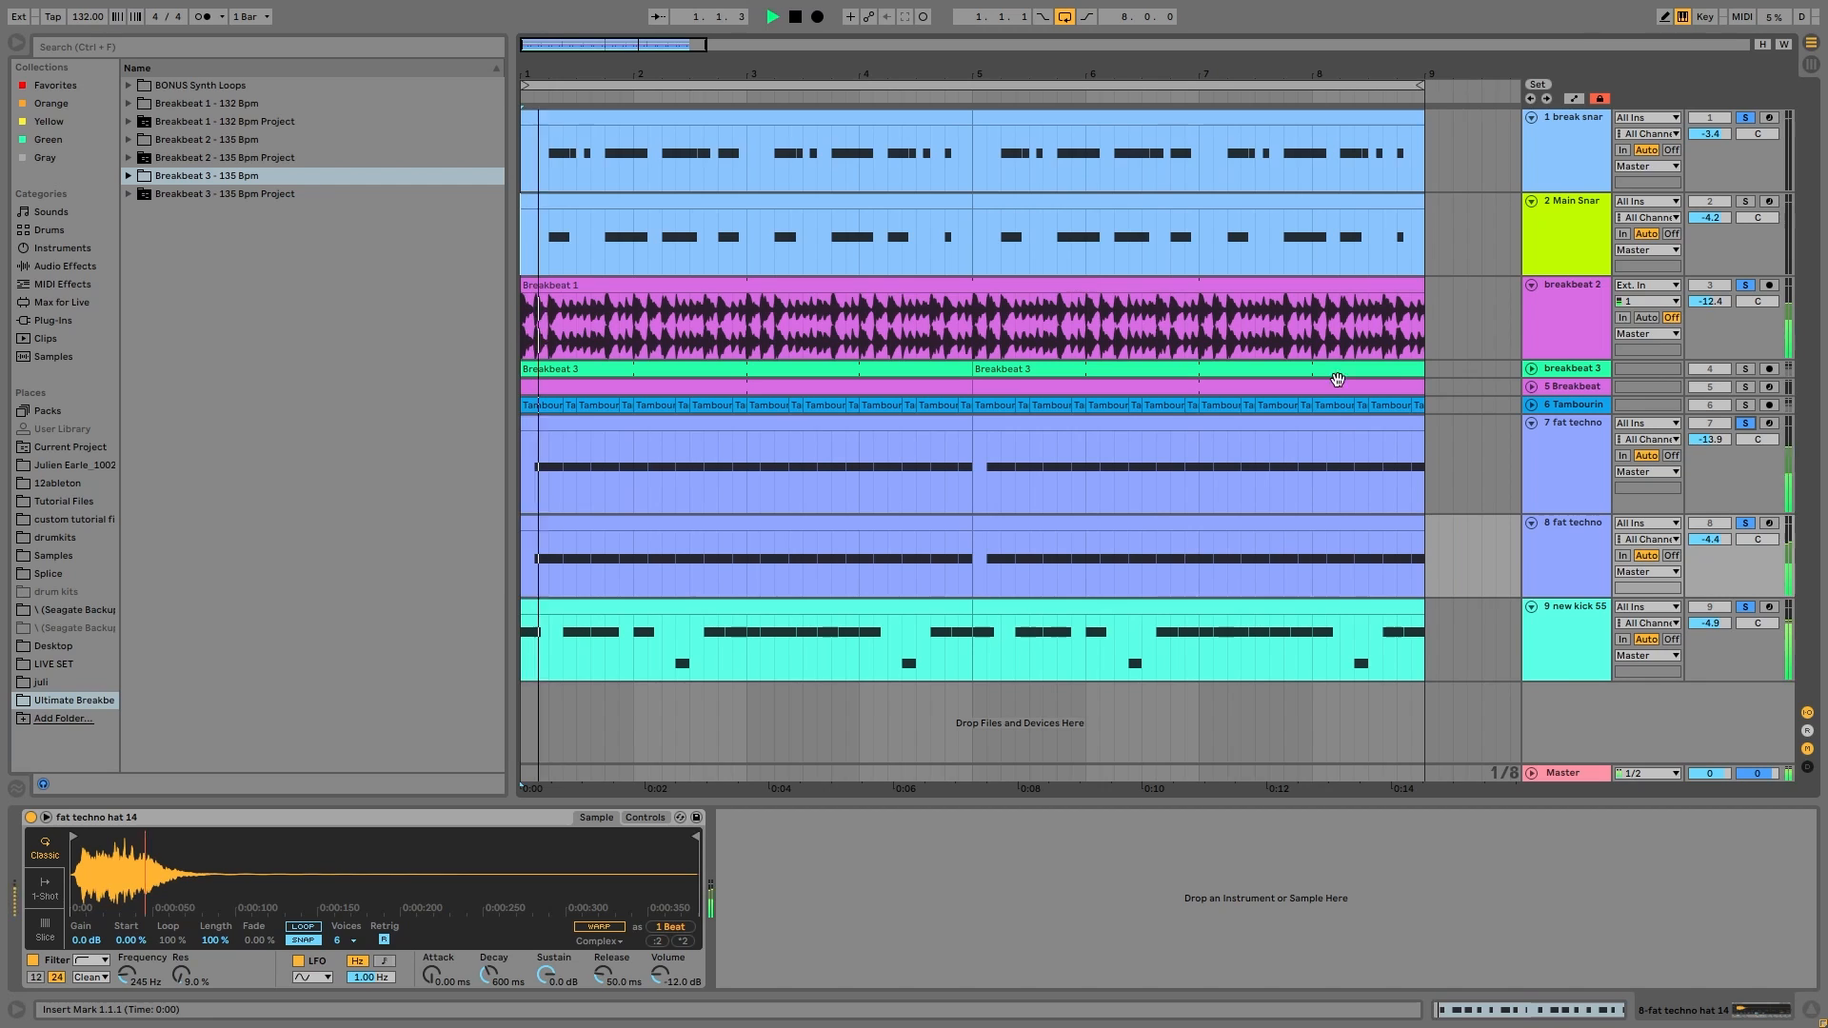
Step: Display breakbeat 2's Auto Filter device and replay the soloed mix
left_click(1578, 333)
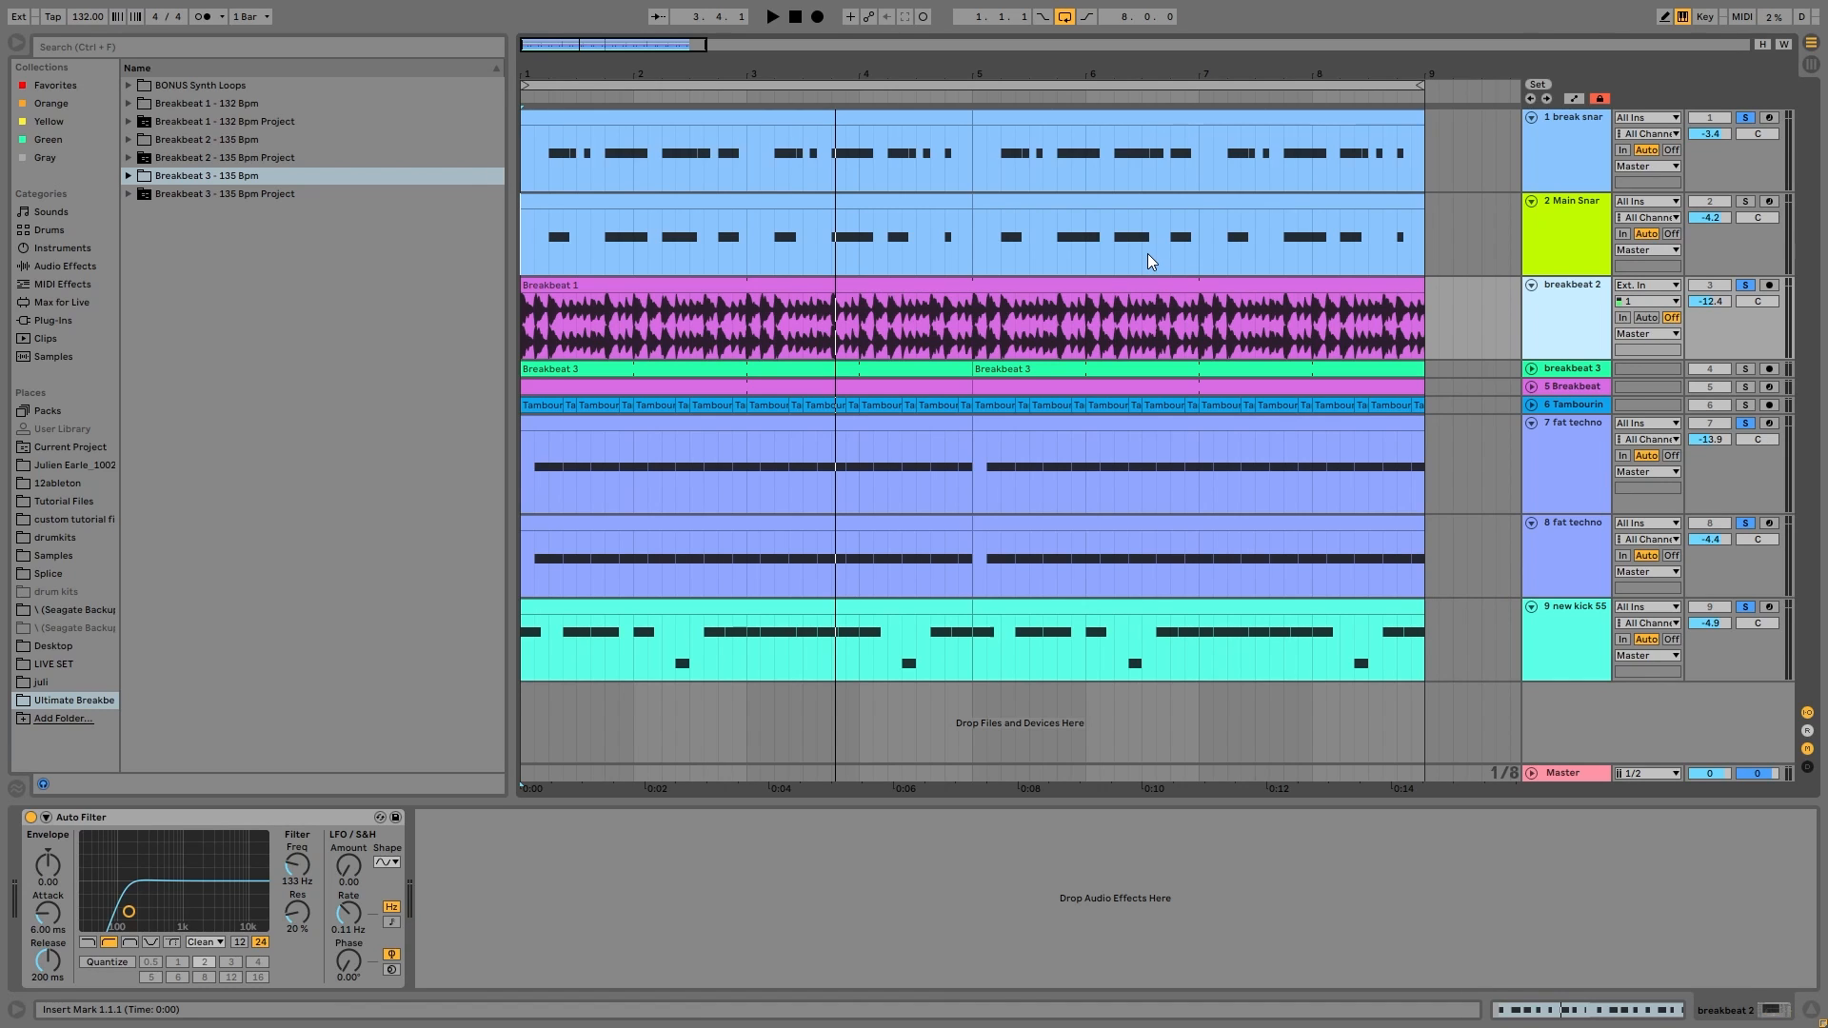
key("space")
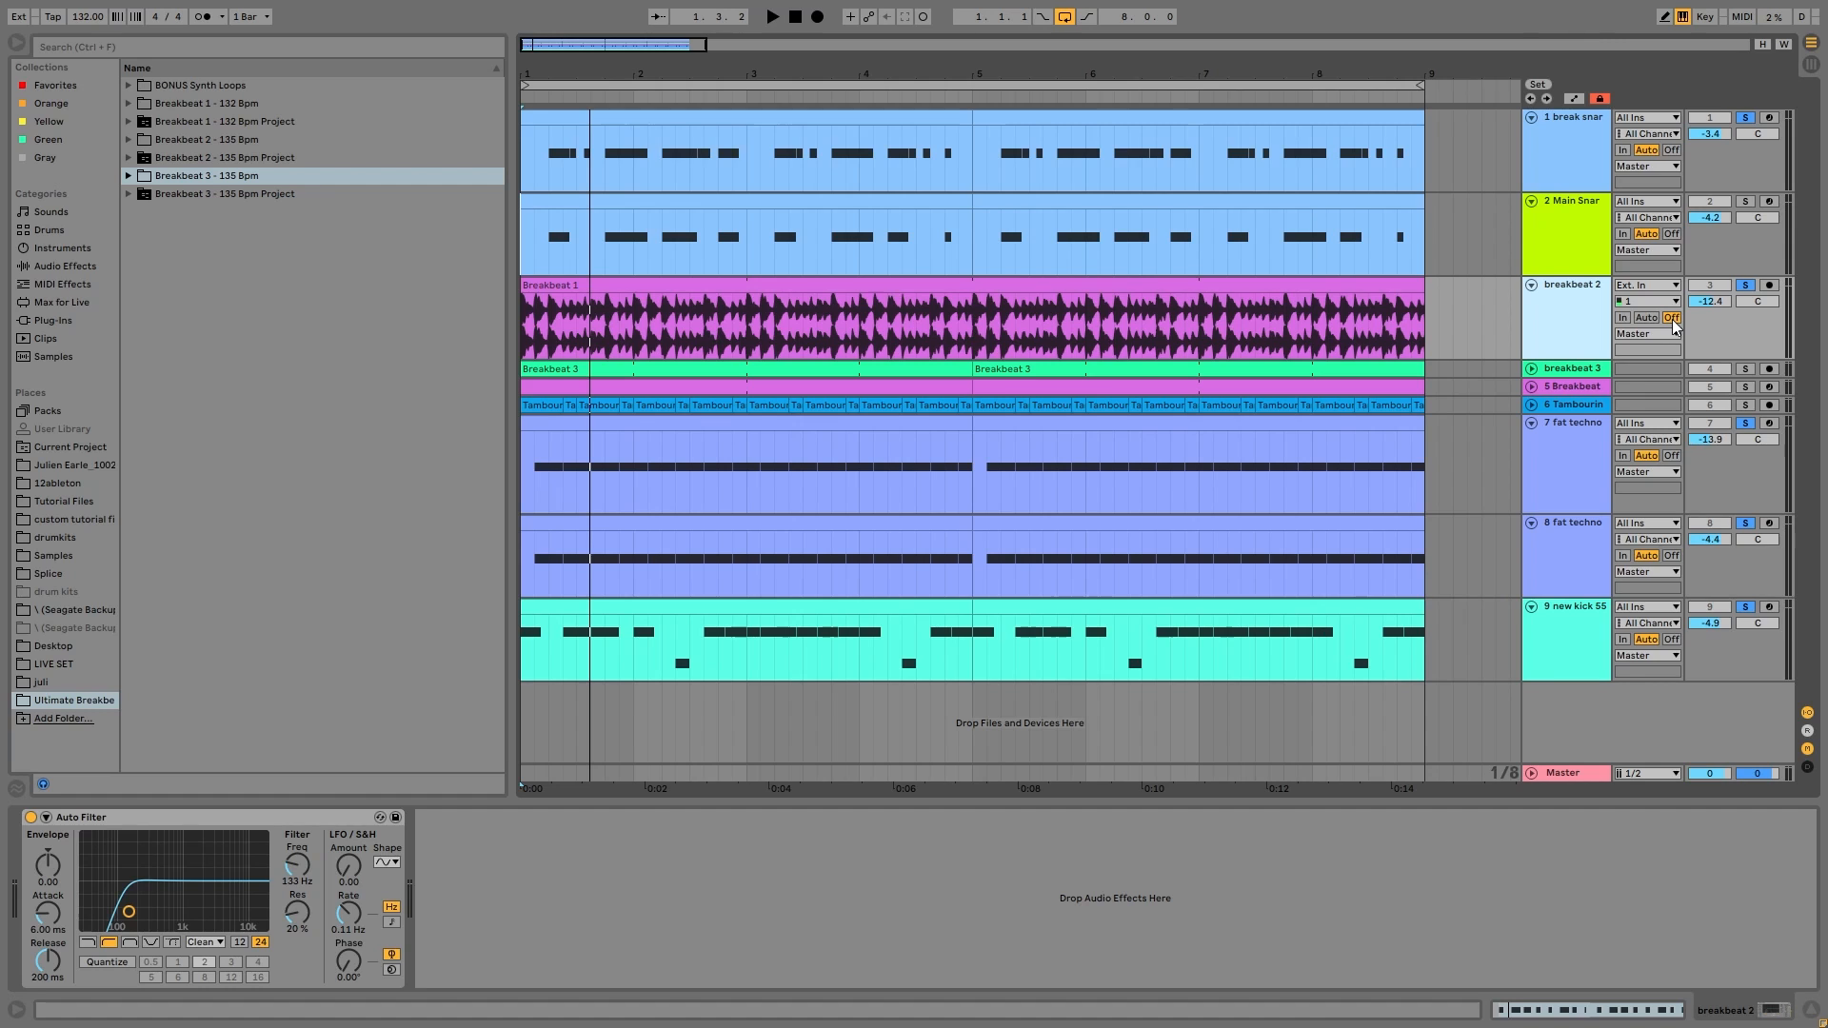
key("space")
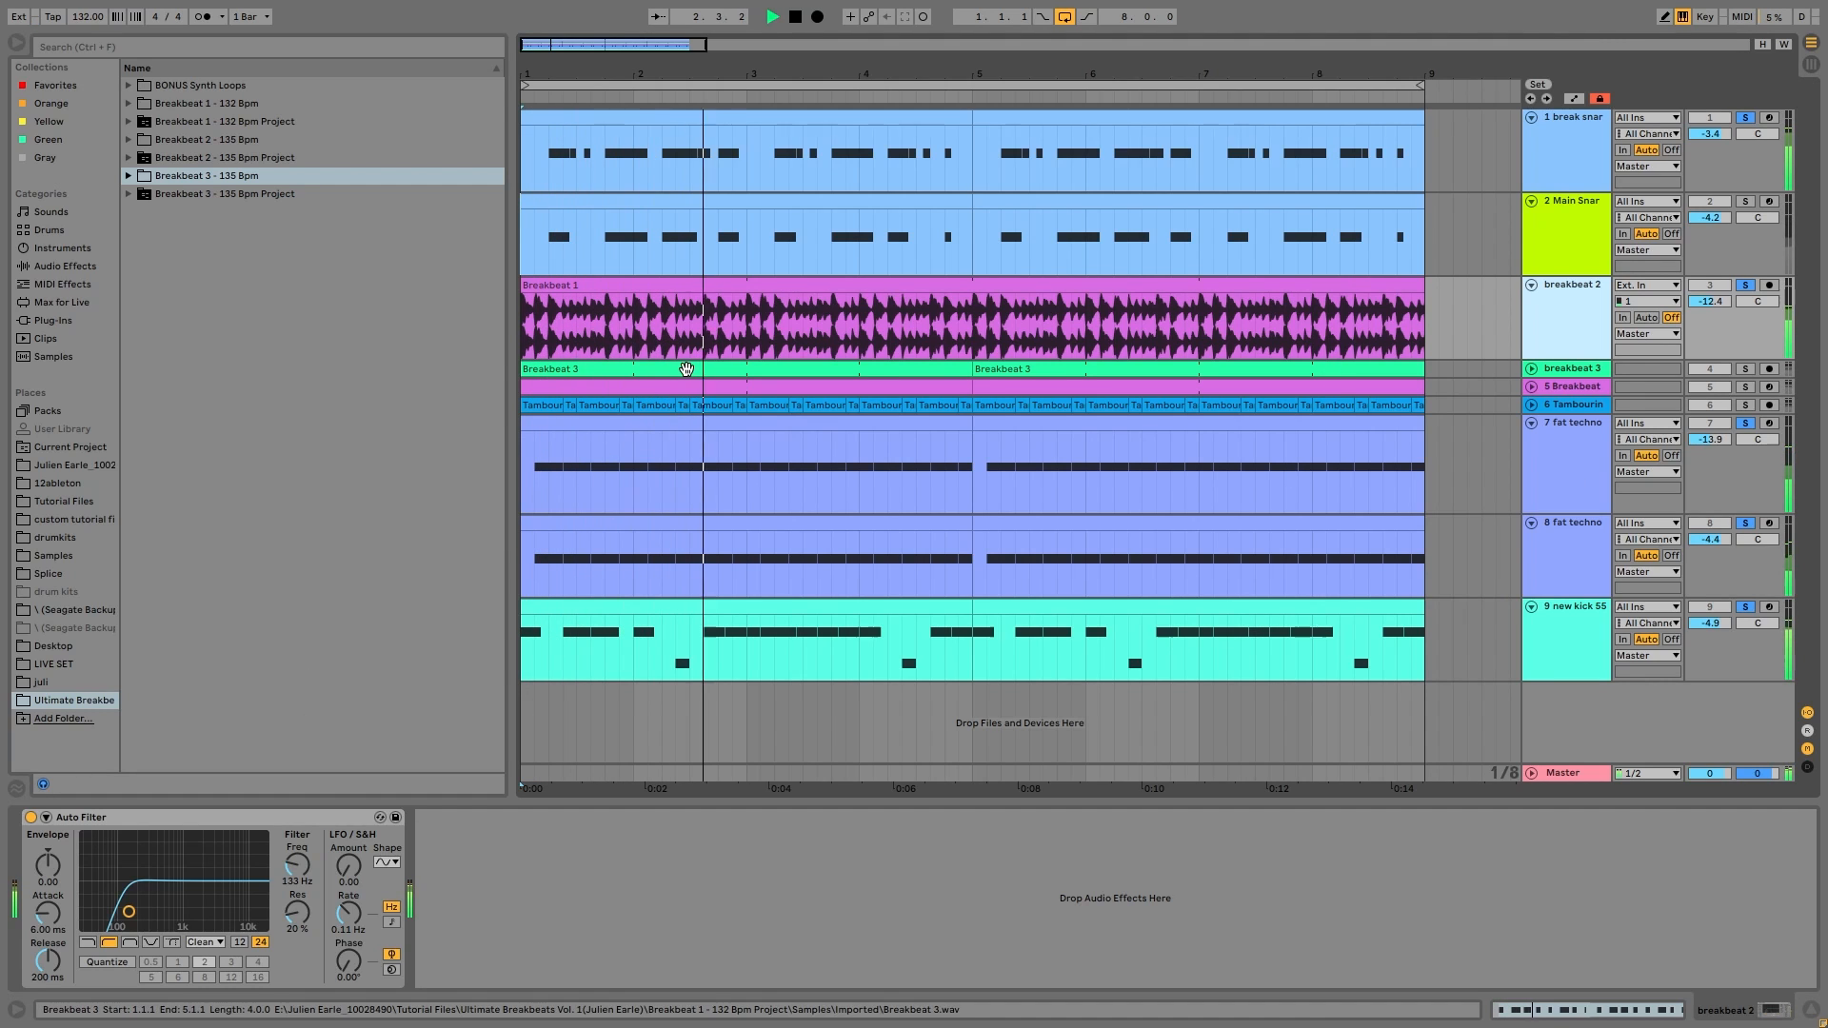
key("space")
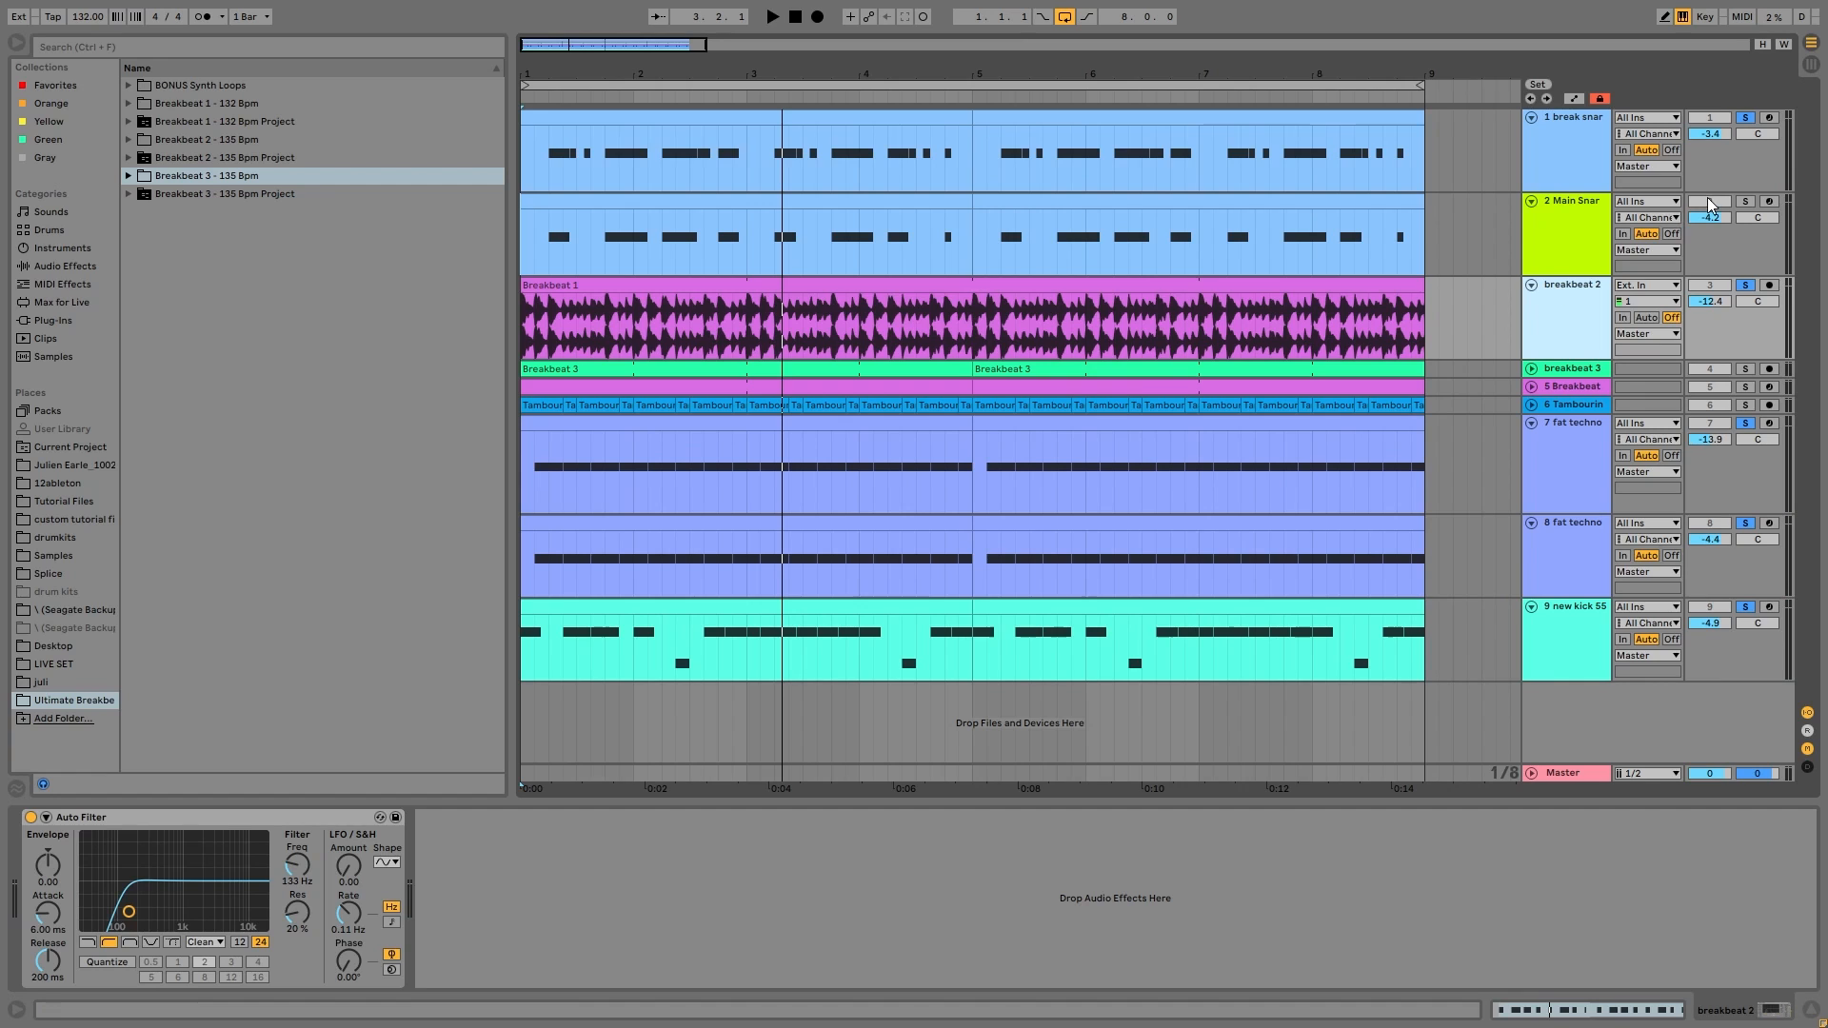
Step: Hear Main Snare within the soloed mix, then audition Main Snare and break snare each on its own
left_click(1745, 201)
key("space")
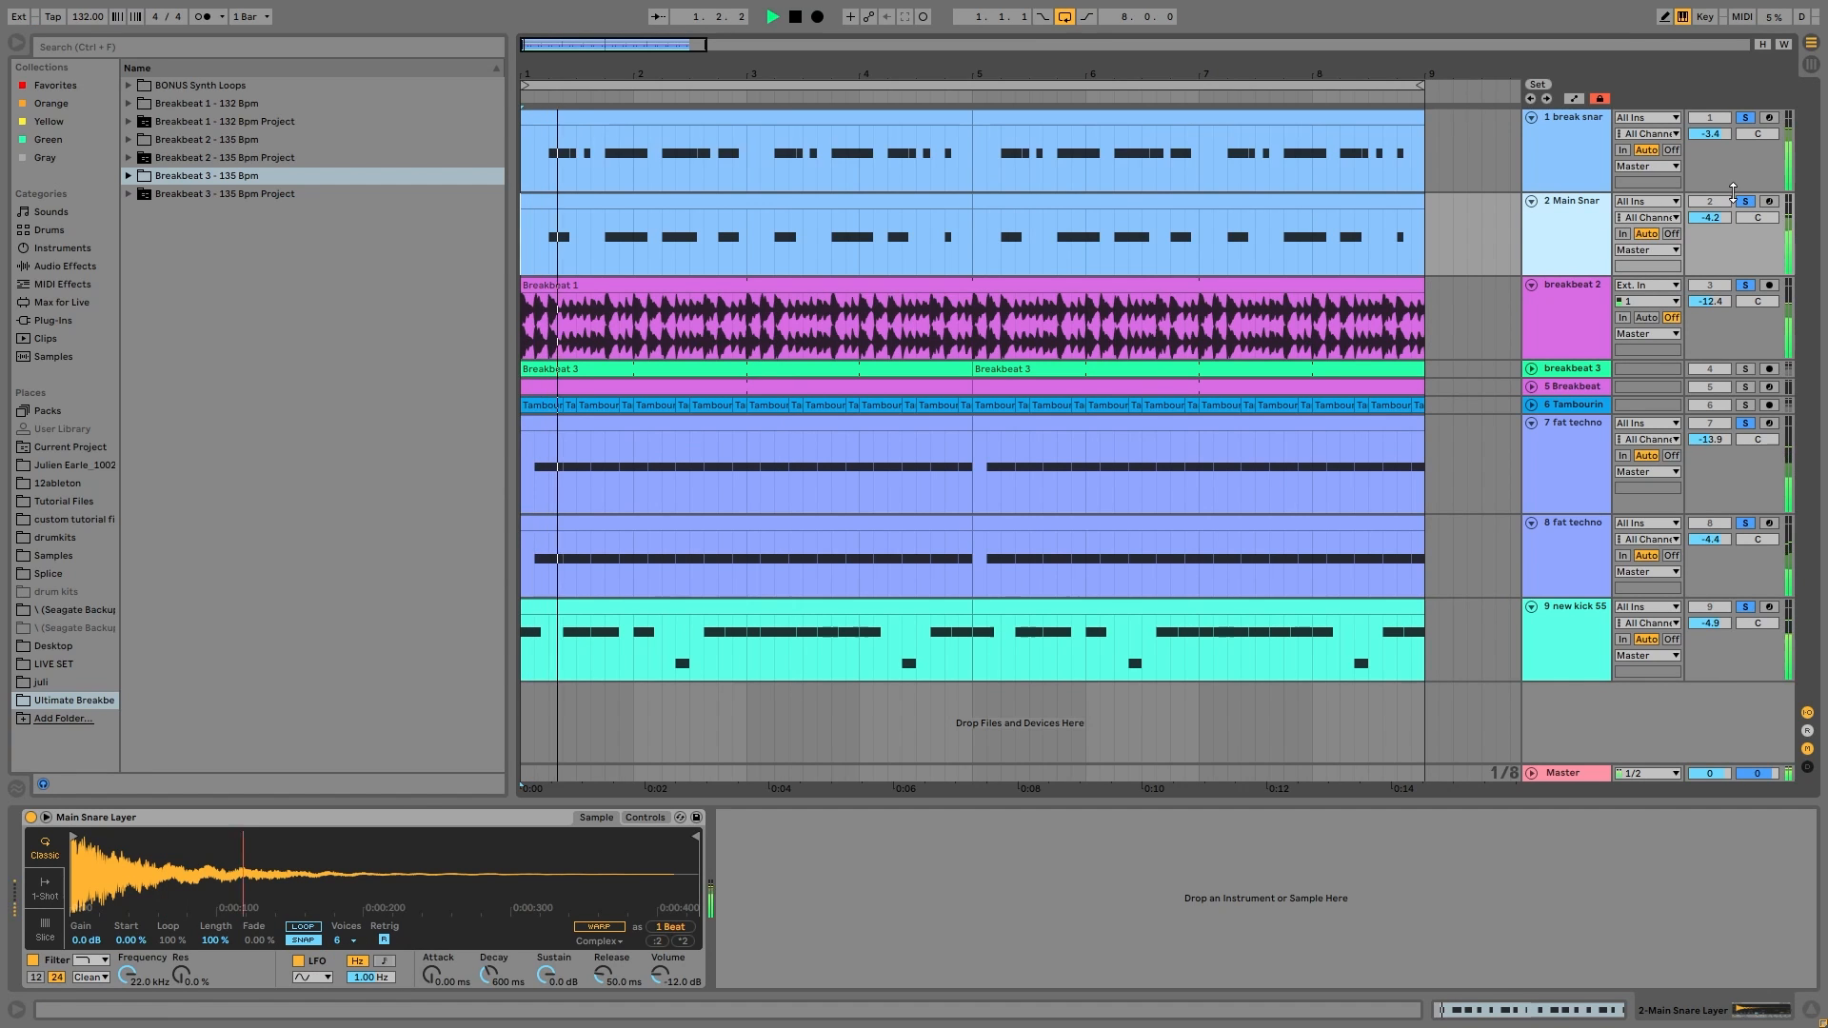
key("space")
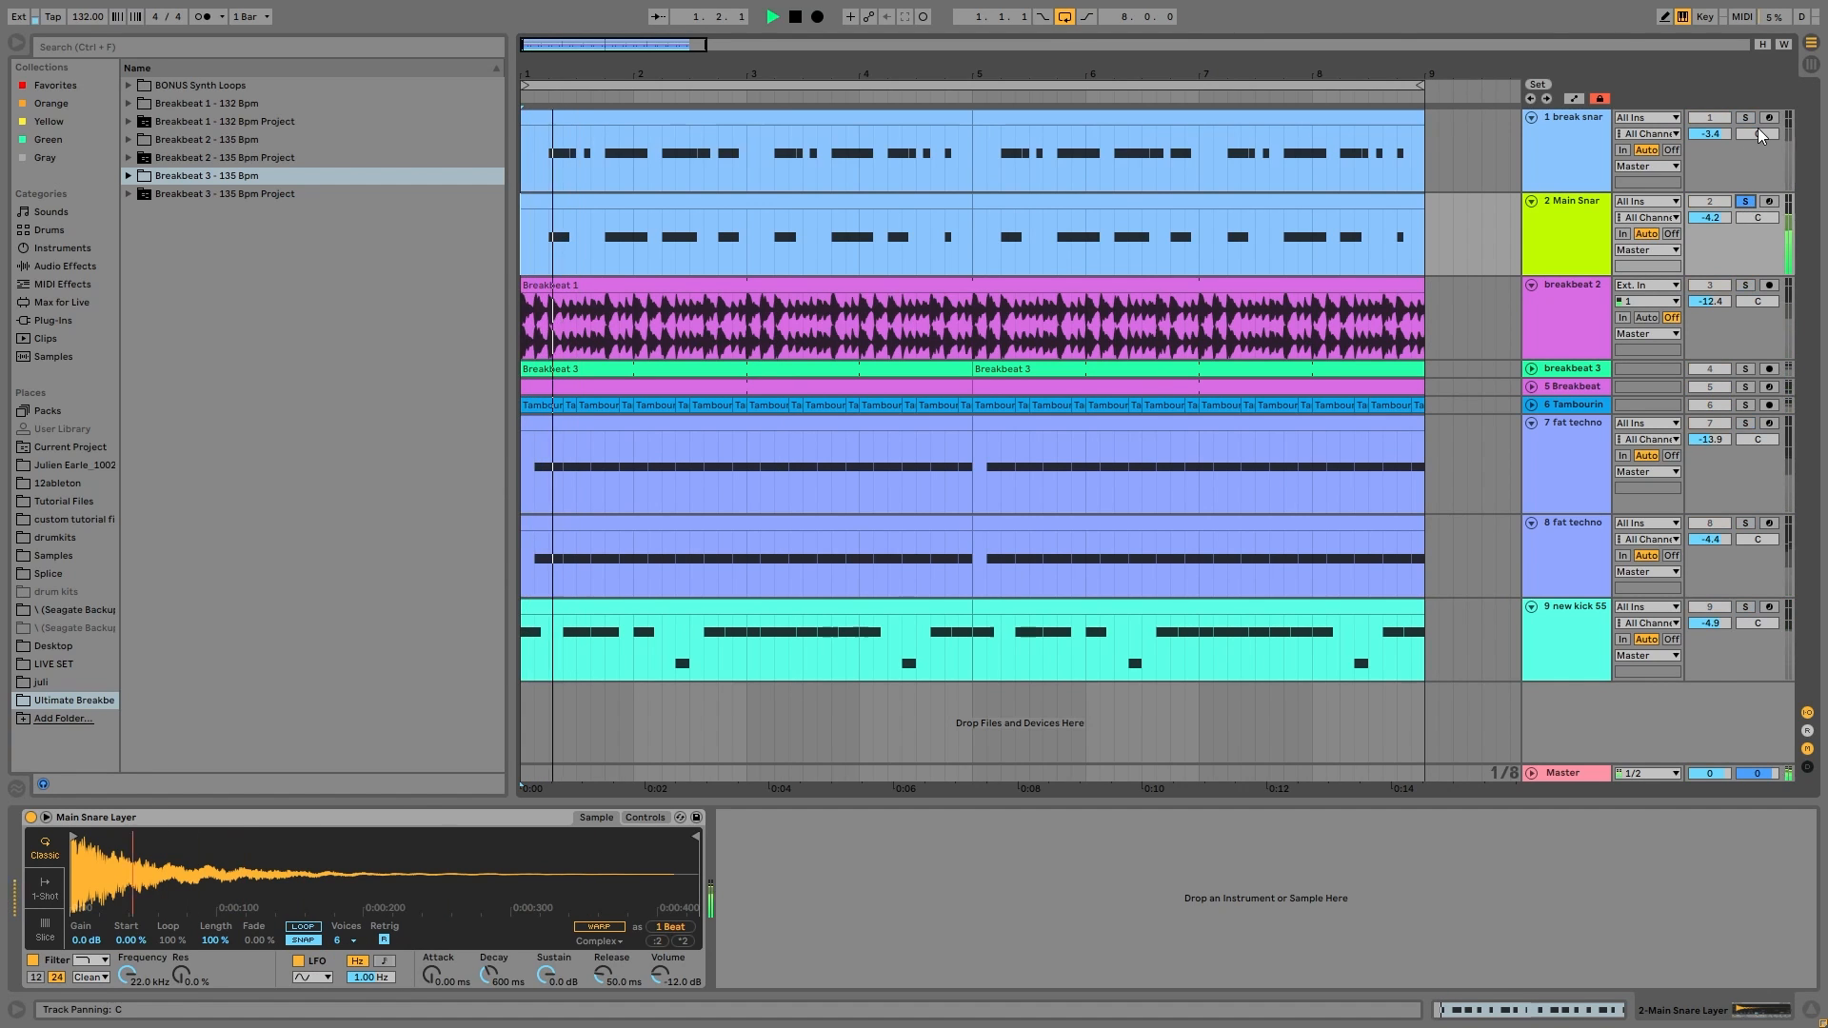
left_click(1745, 117)
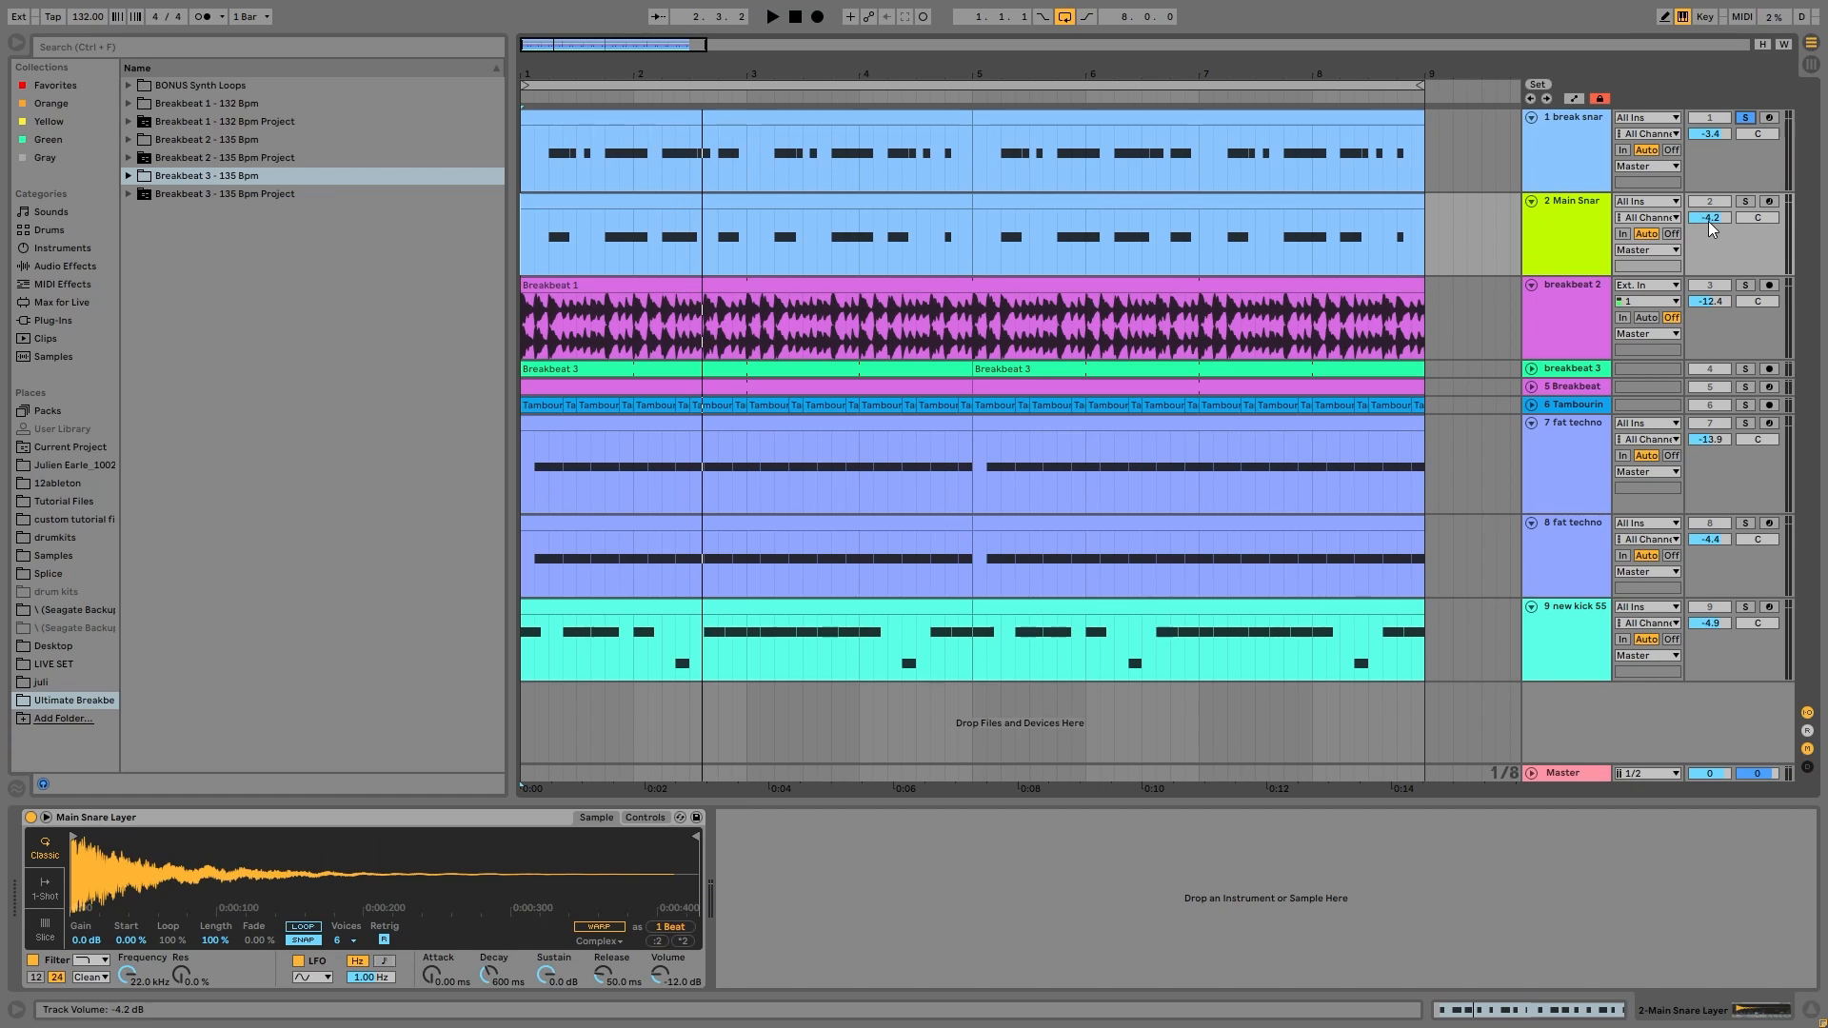
Step: Start with Main Snare soloed alone, then add break snare to hear the two snare layers together
left_click(1753, 202)
key("space")
left_click(1745, 117, "ctrl")
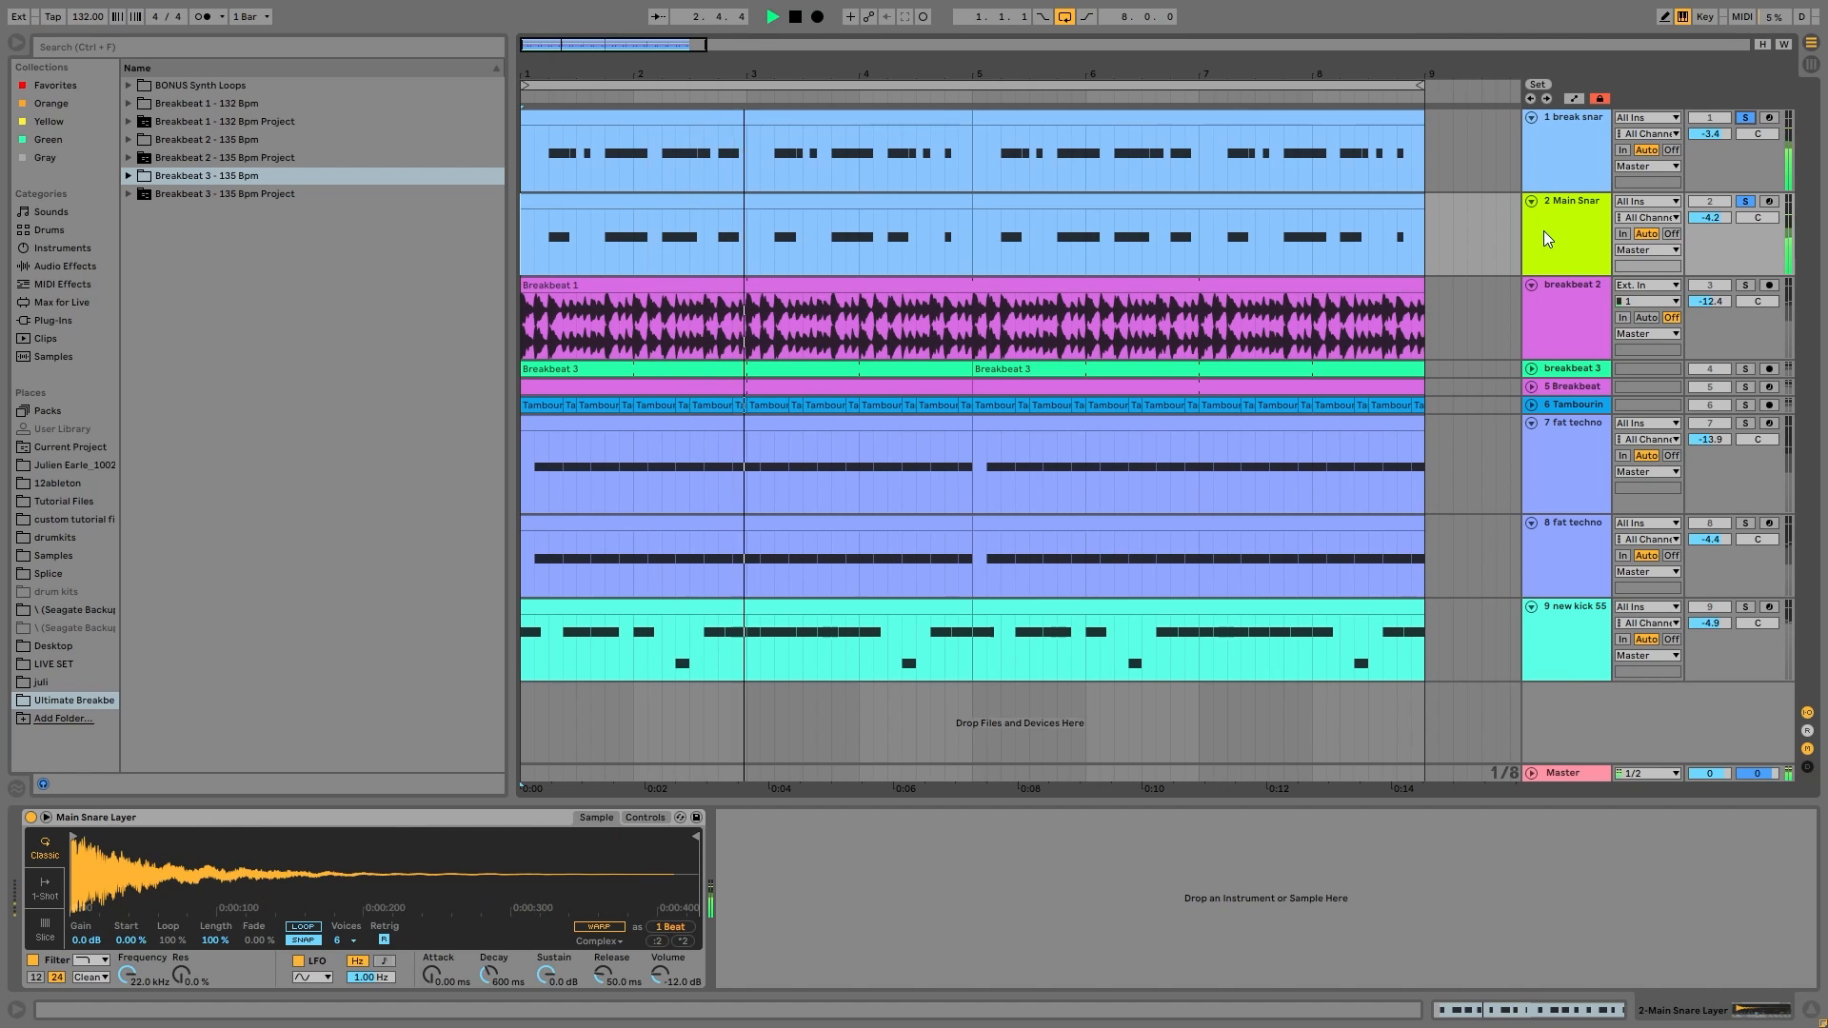
key("space")
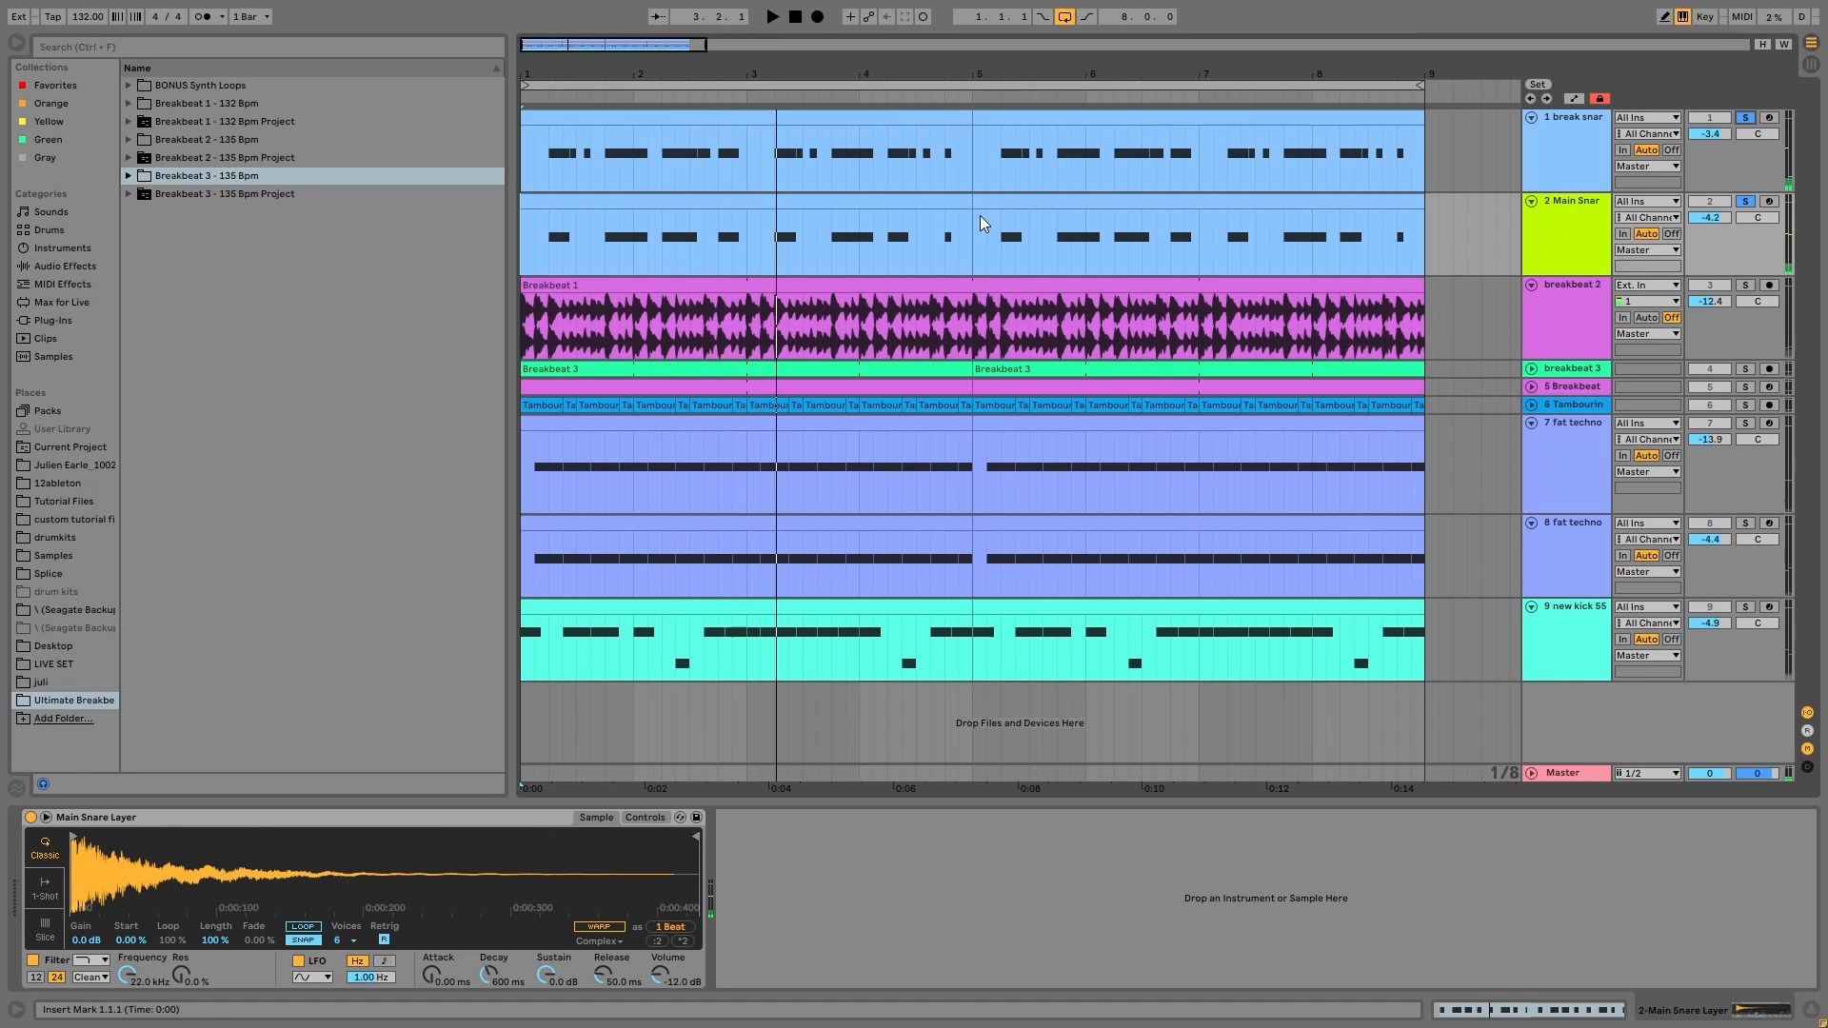
Step: Compare the MIDI note patterns of the first break snare clip and the first Main Snare clip
double_click(650, 125)
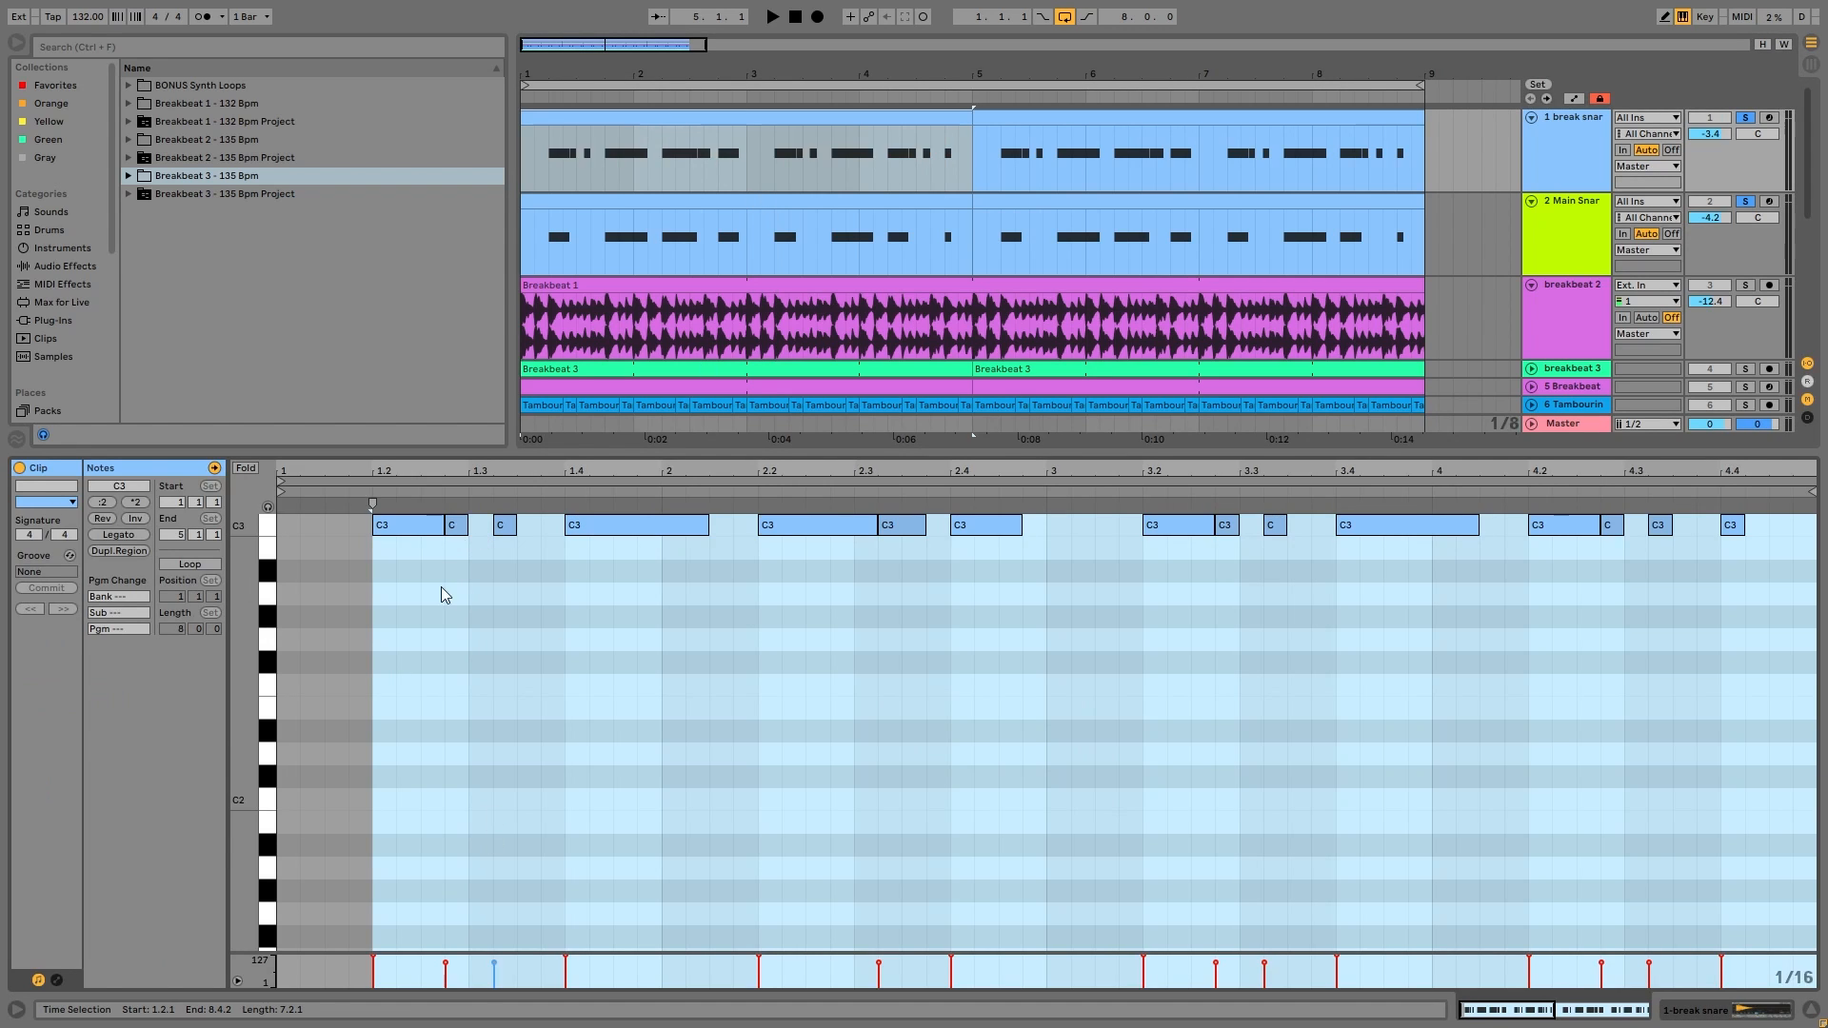
key("space")
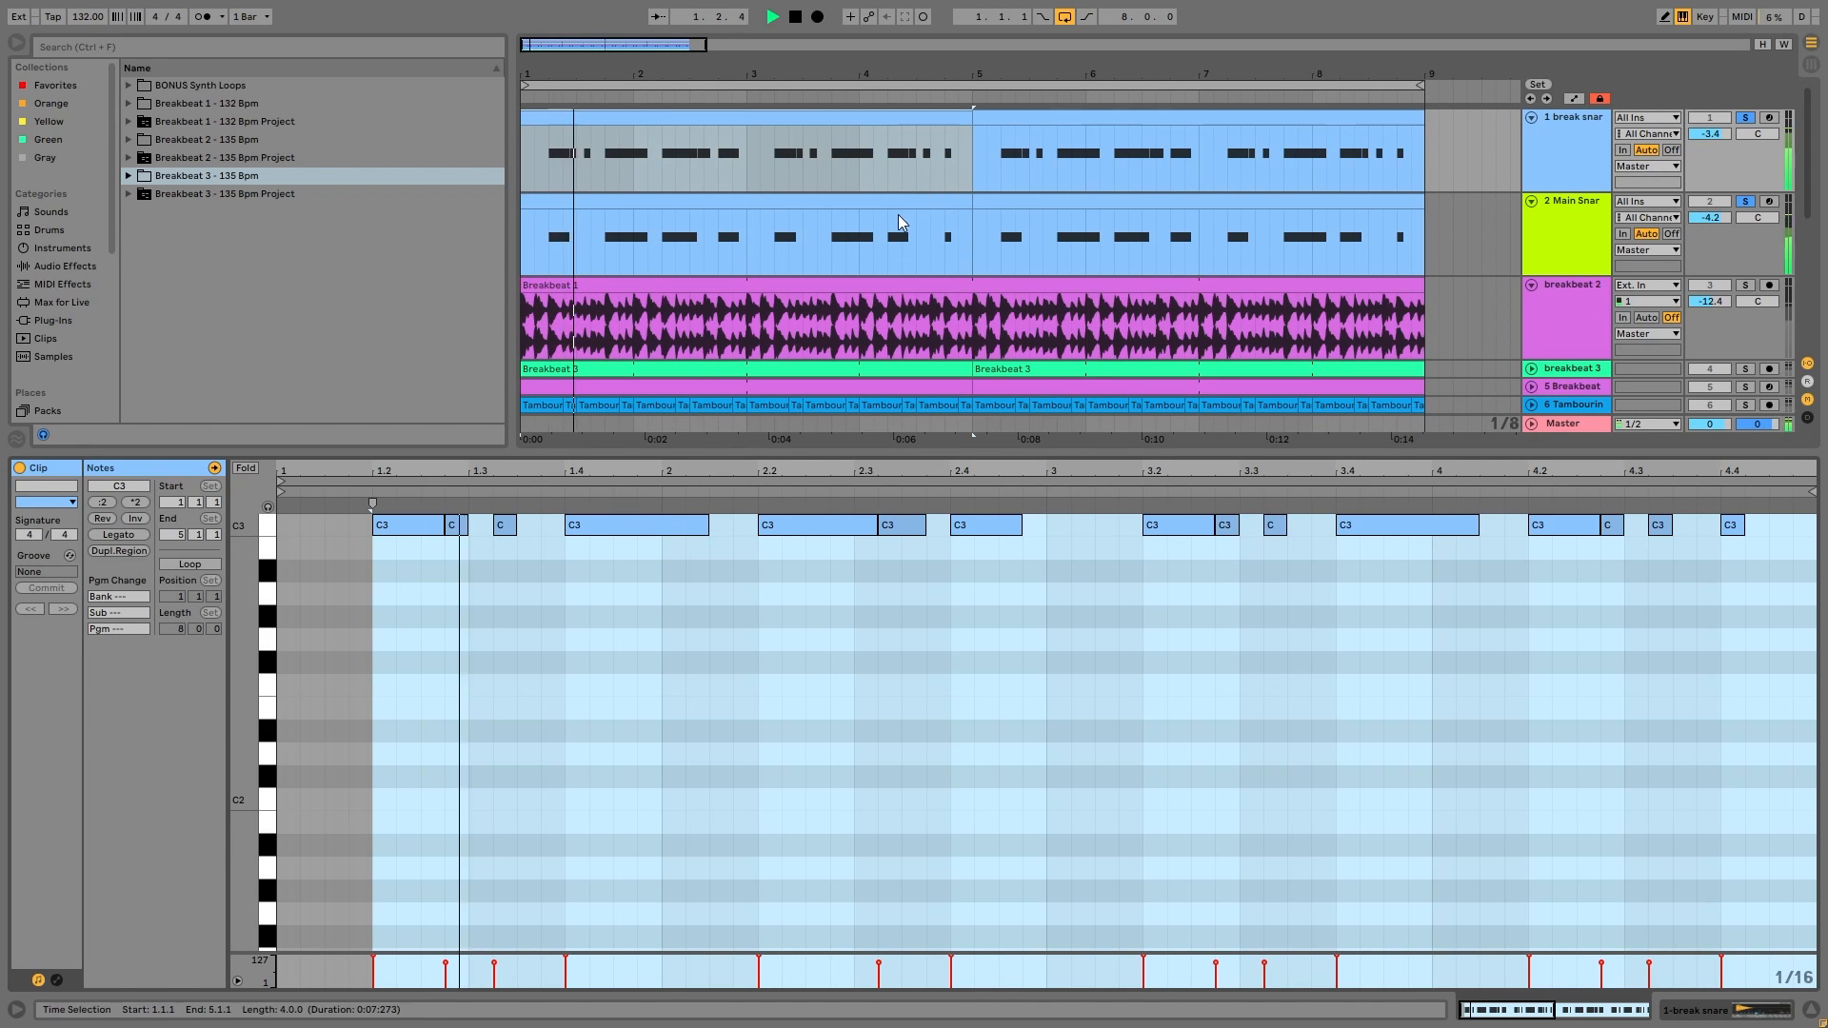
key("space")
double_click(899, 216)
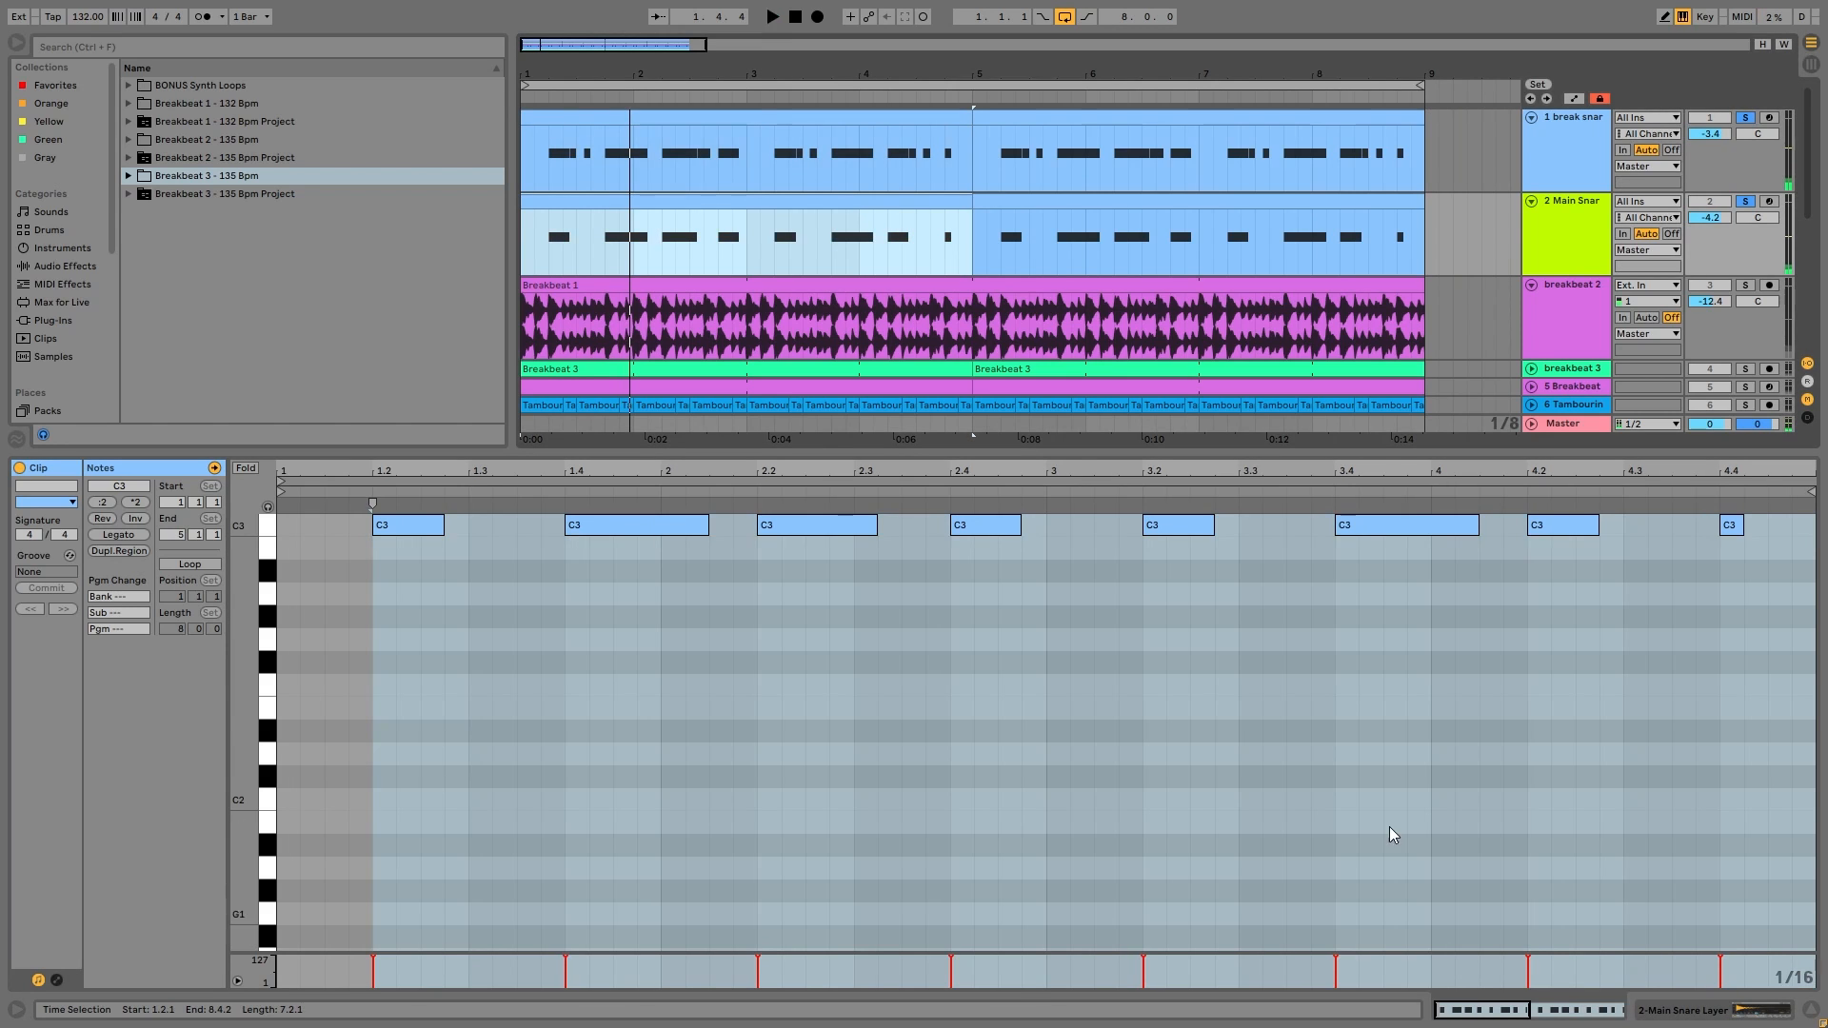
Step: Replay the two soloed snare tracks with the Main Snare Layer sampler displayed
key("space")
left_click(1540, 225)
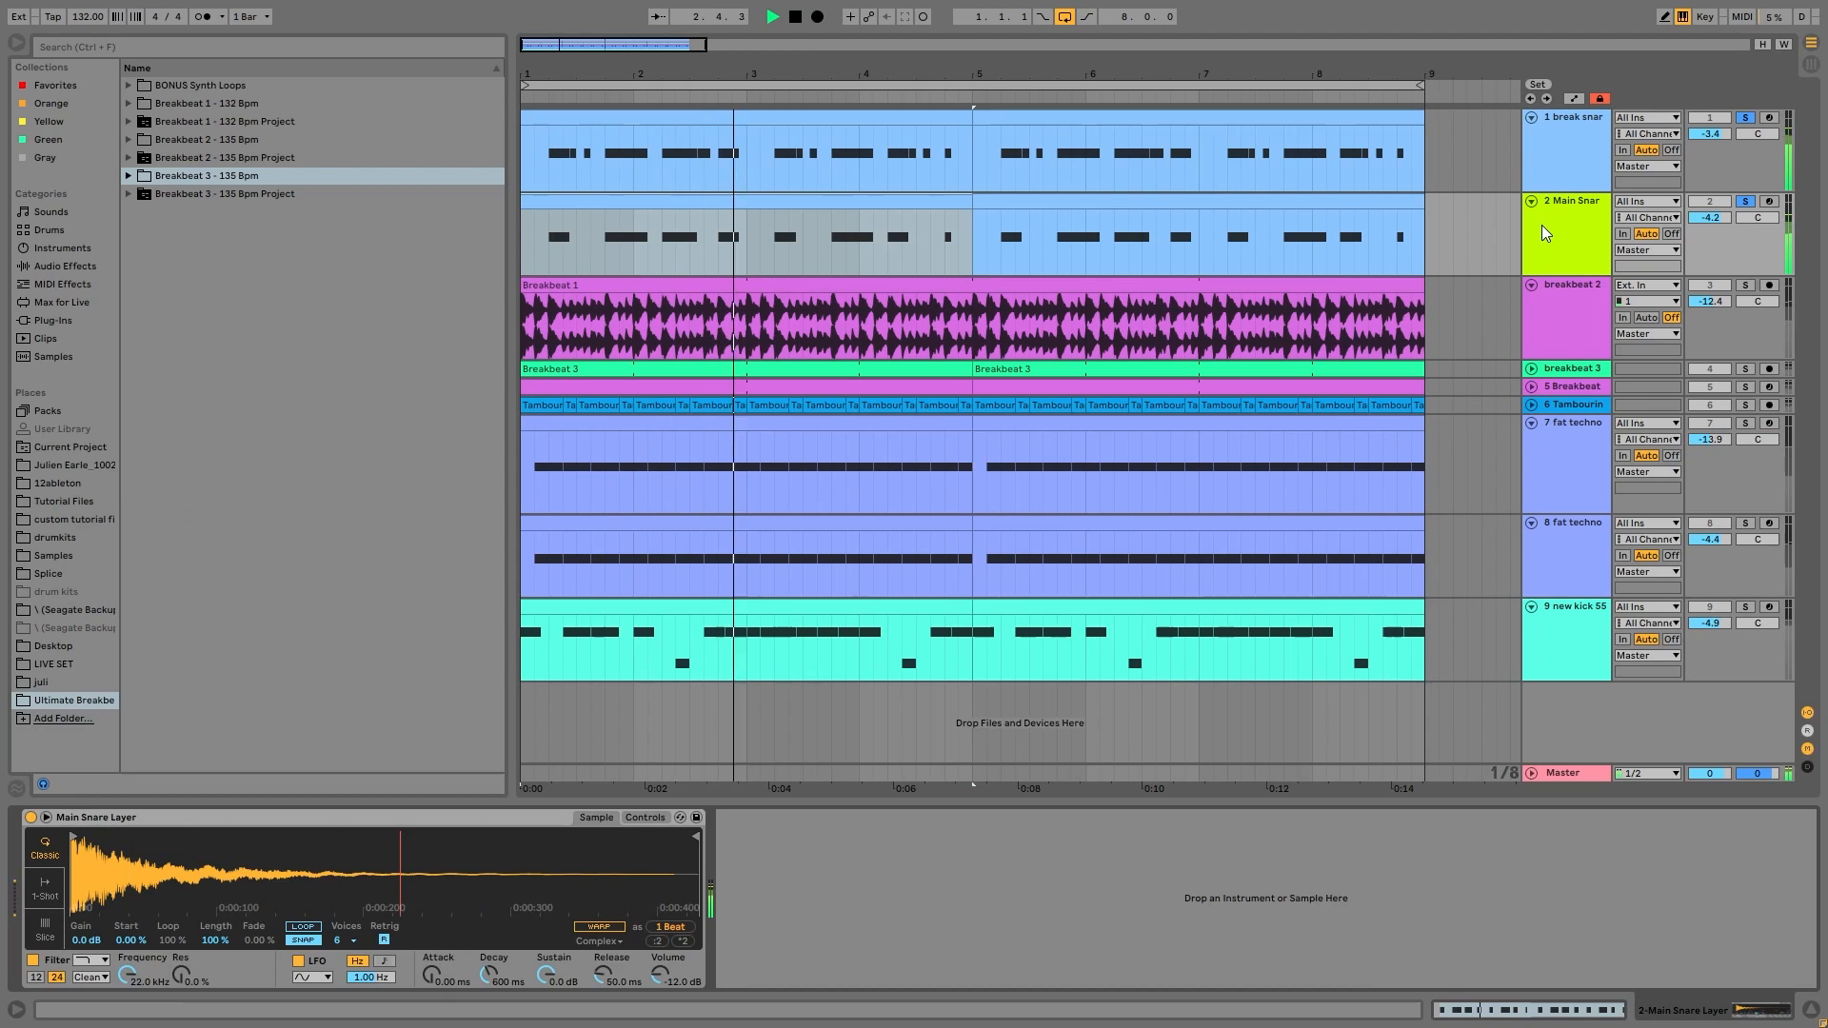
key("space")
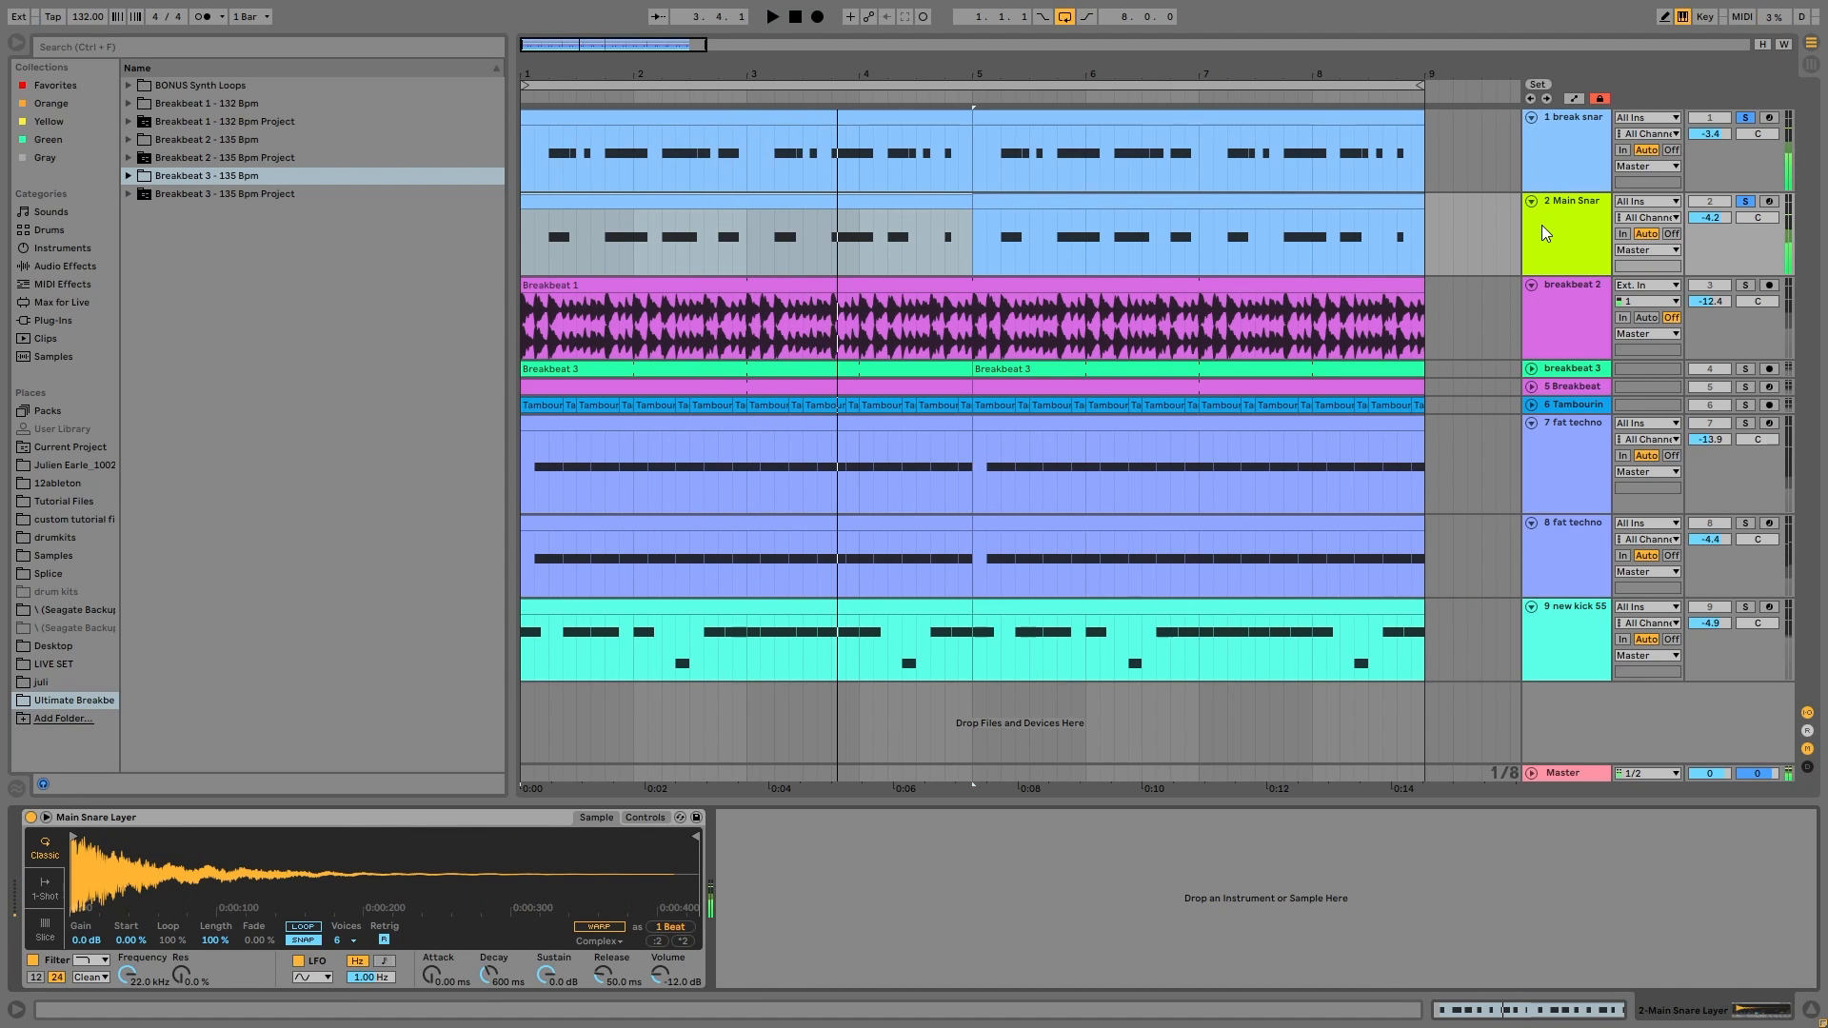
Step: Add breakbeat 2, both fat techno tracks and new kick 55 to the two soloed snares and play the combined beat
key("space")
left_click(1745, 286, "ctrl")
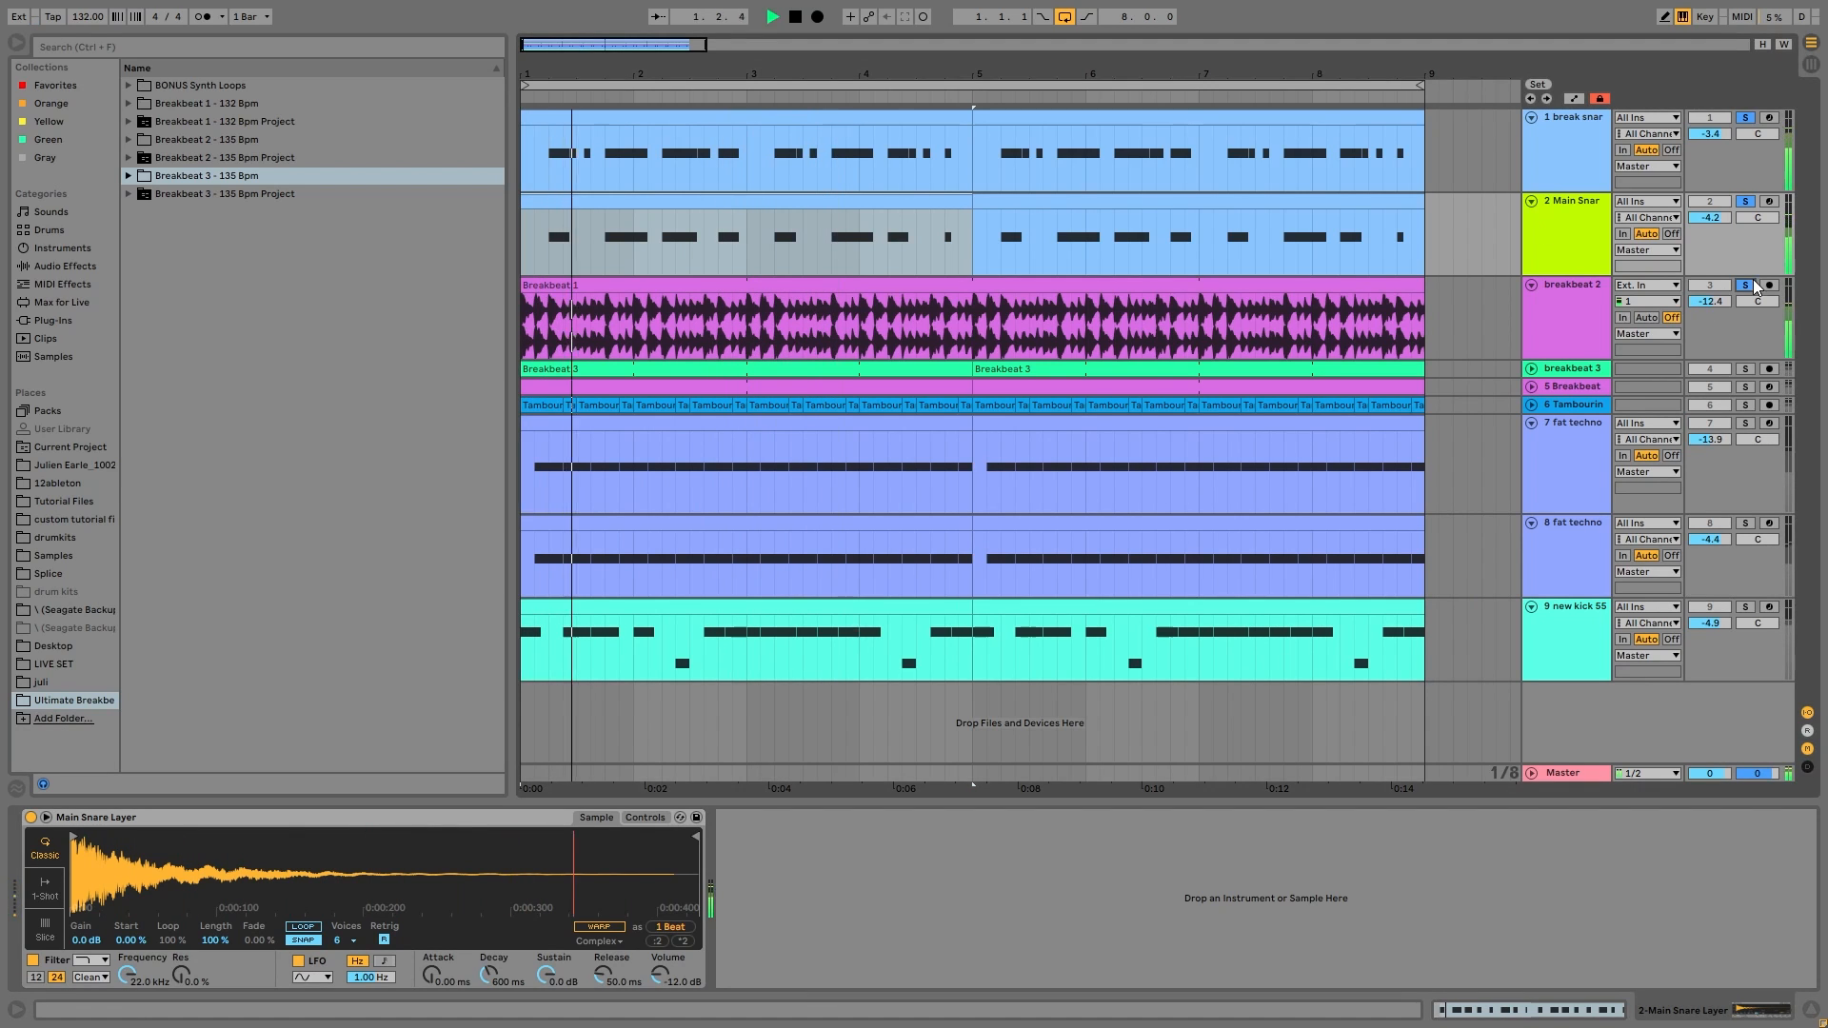
key("space")
left_click(1745, 422, "ctrl")
left_click(1746, 523, "ctrl")
left_click(1745, 607, "ctrl")
key("space")
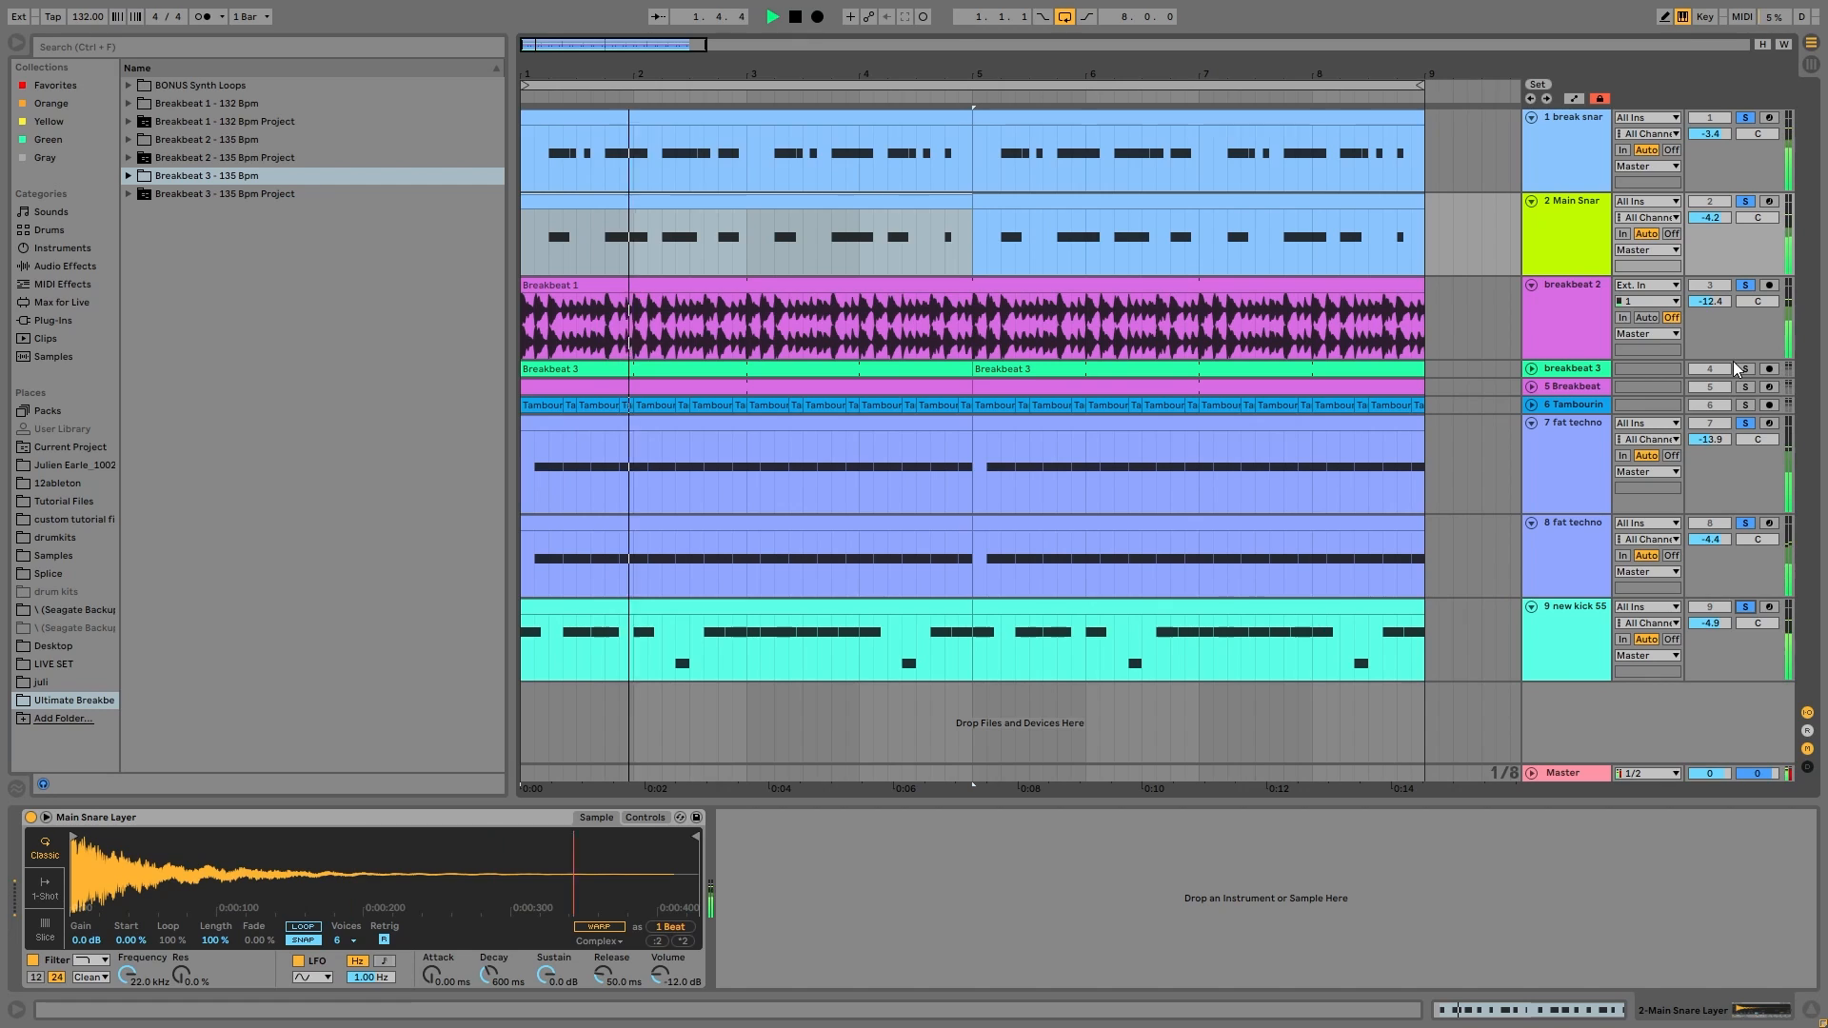
key("space")
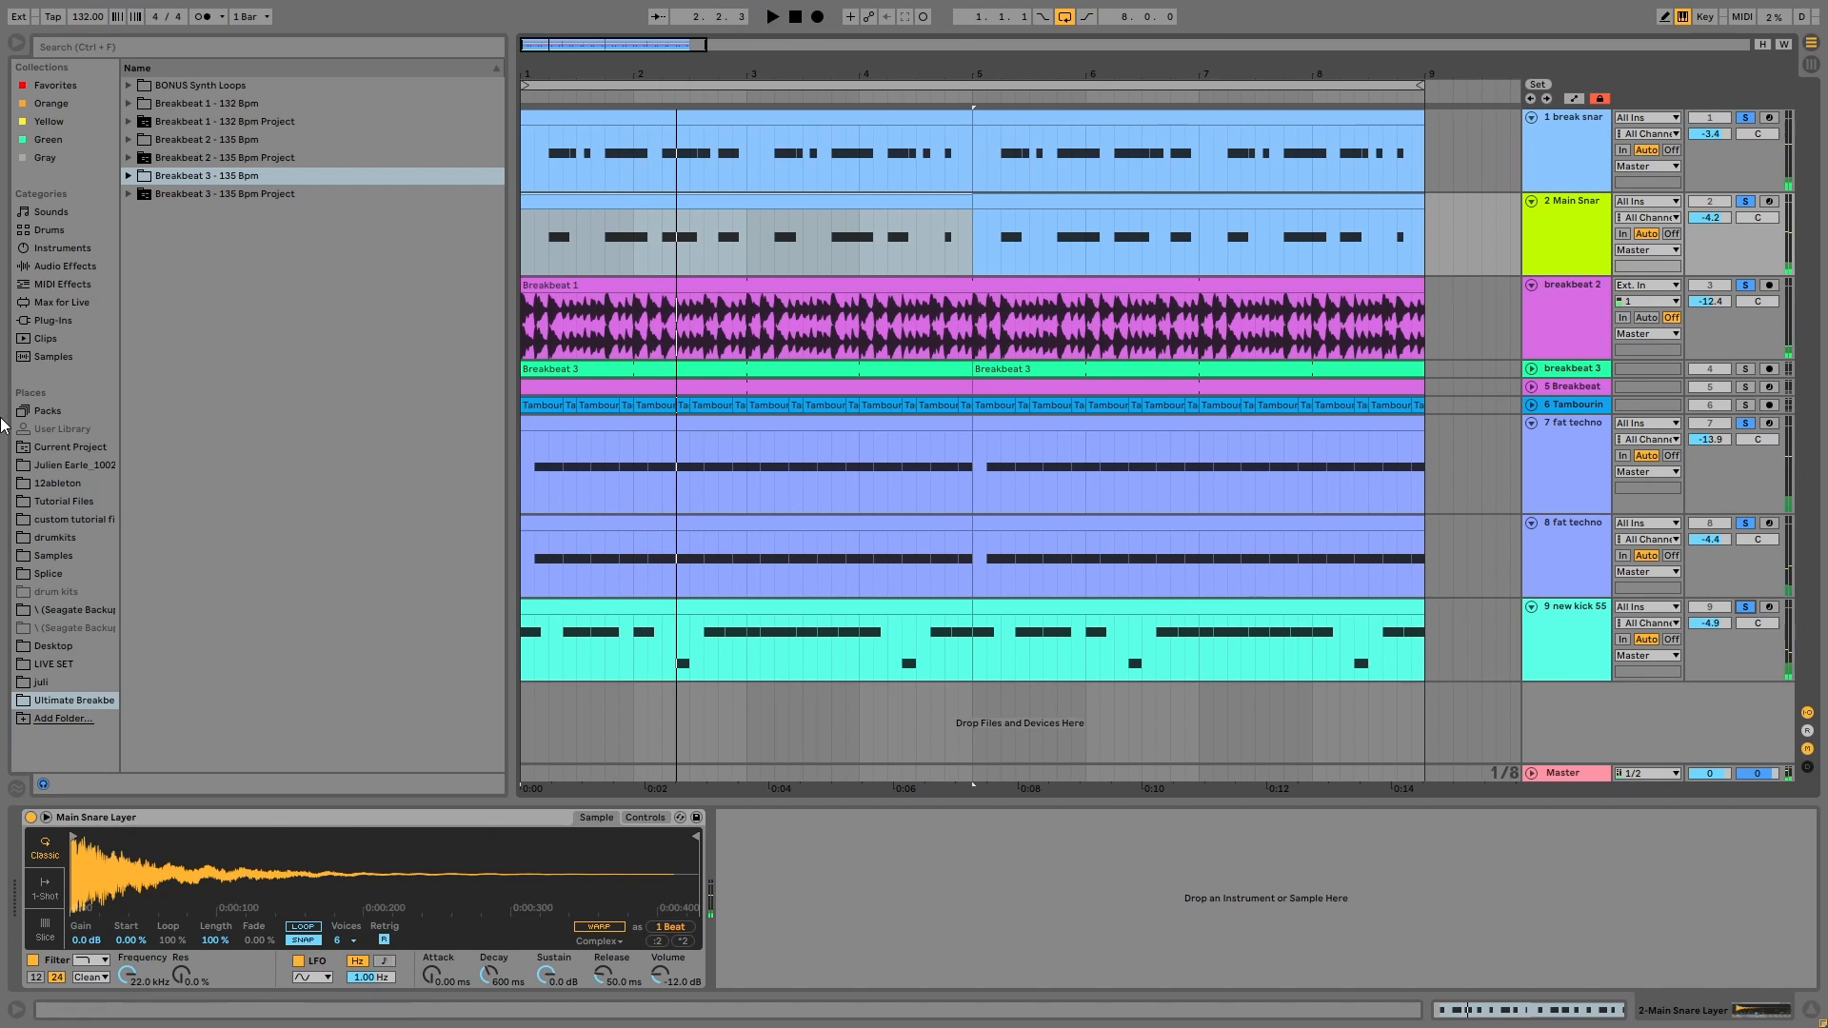
key("space")
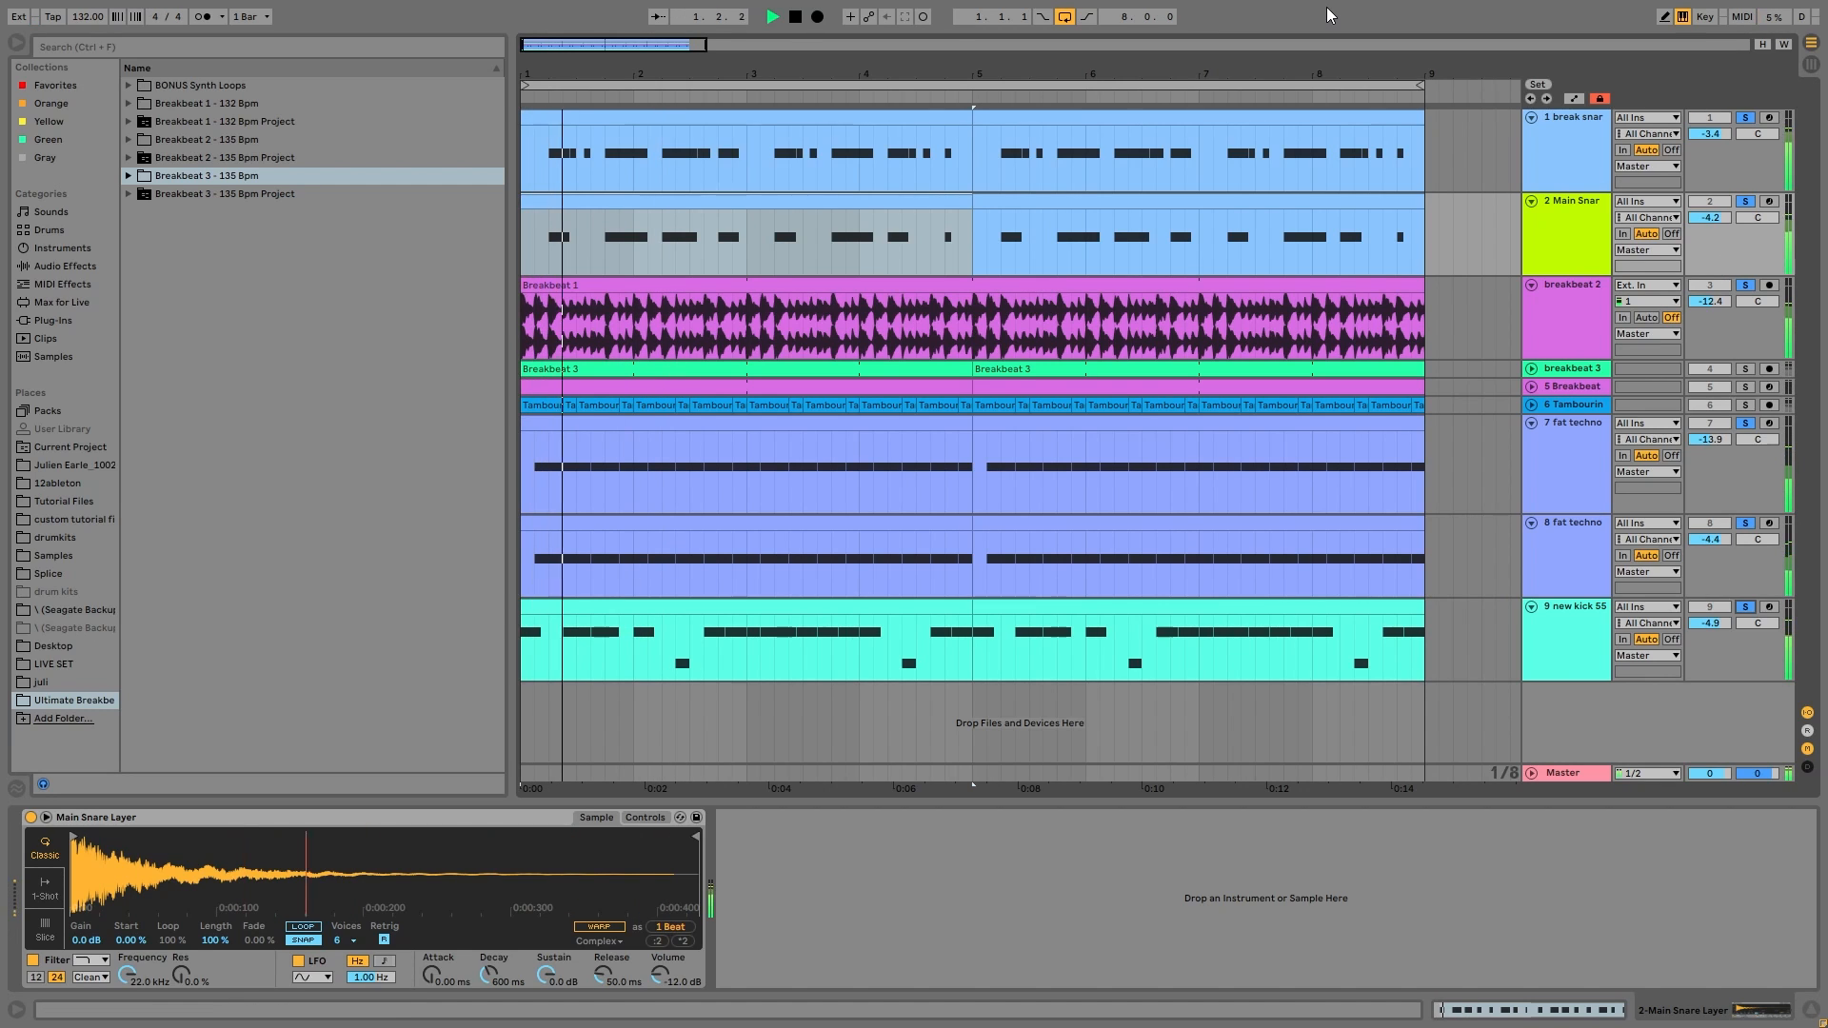
Step: Replay the combined beat of both snares, breakbeat 2, both fat techno tracks and new kick 55
key("space")
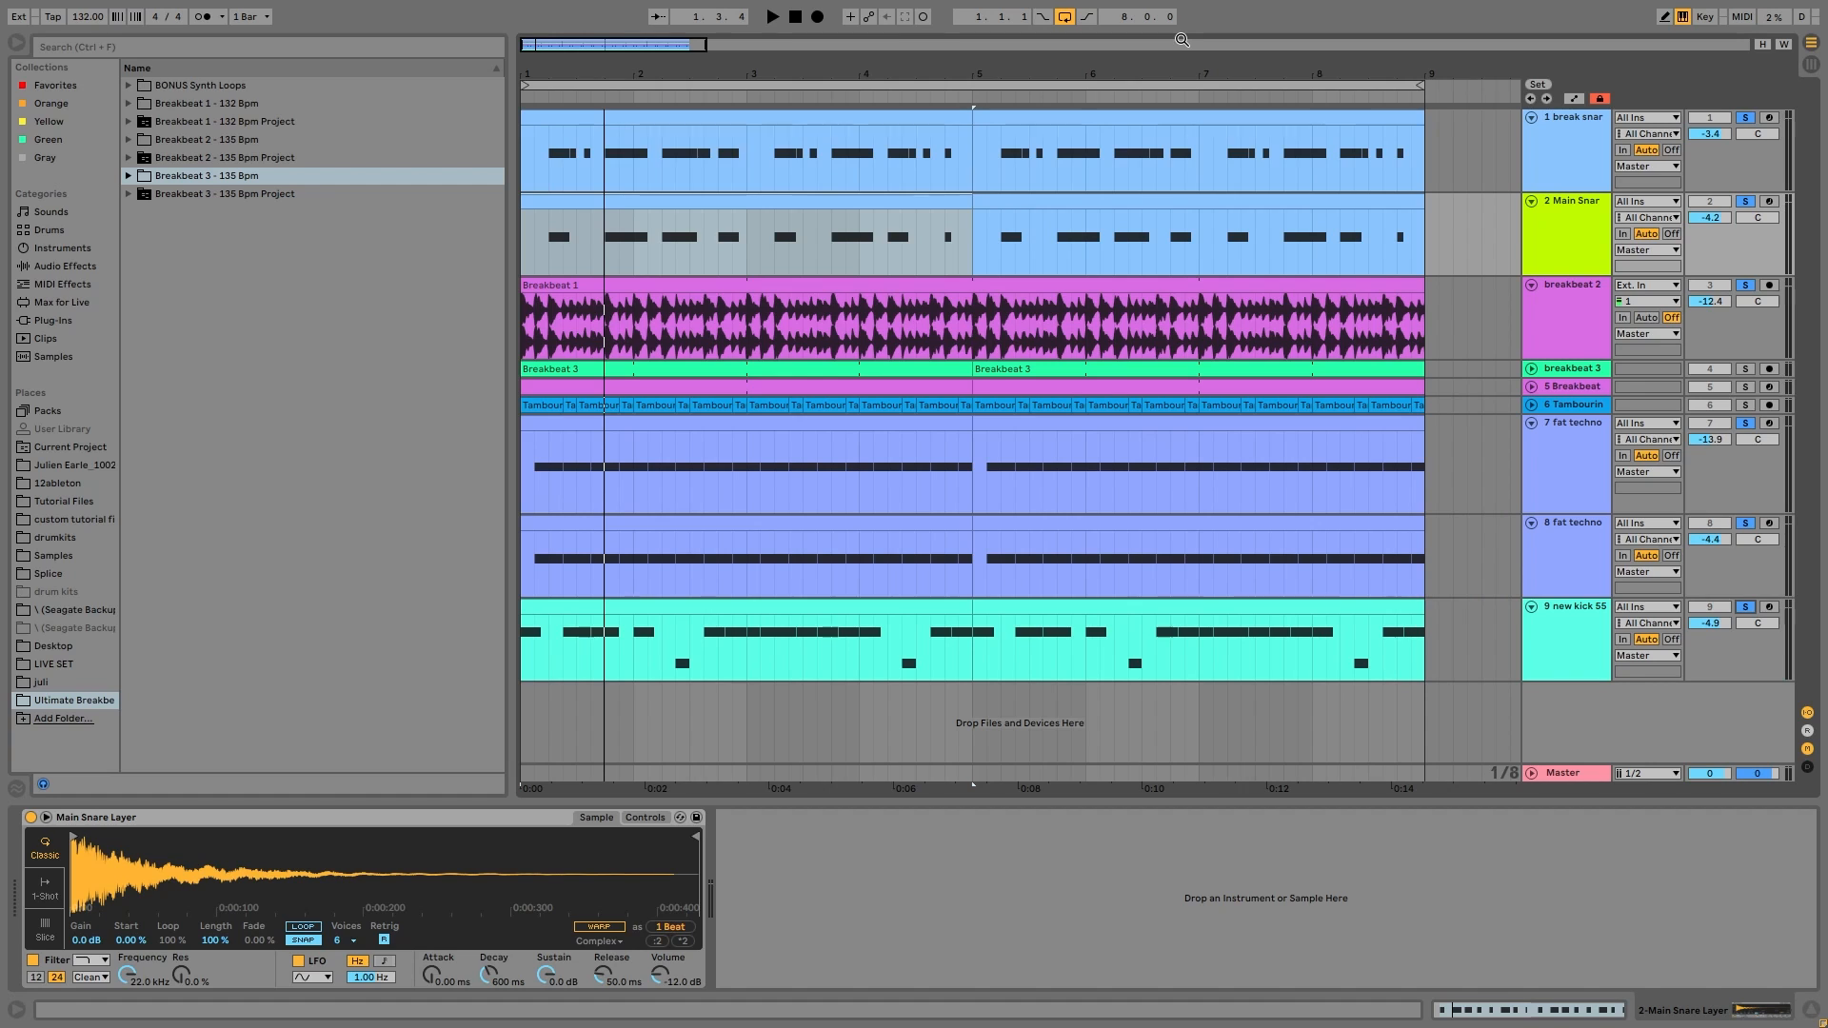
key("space")
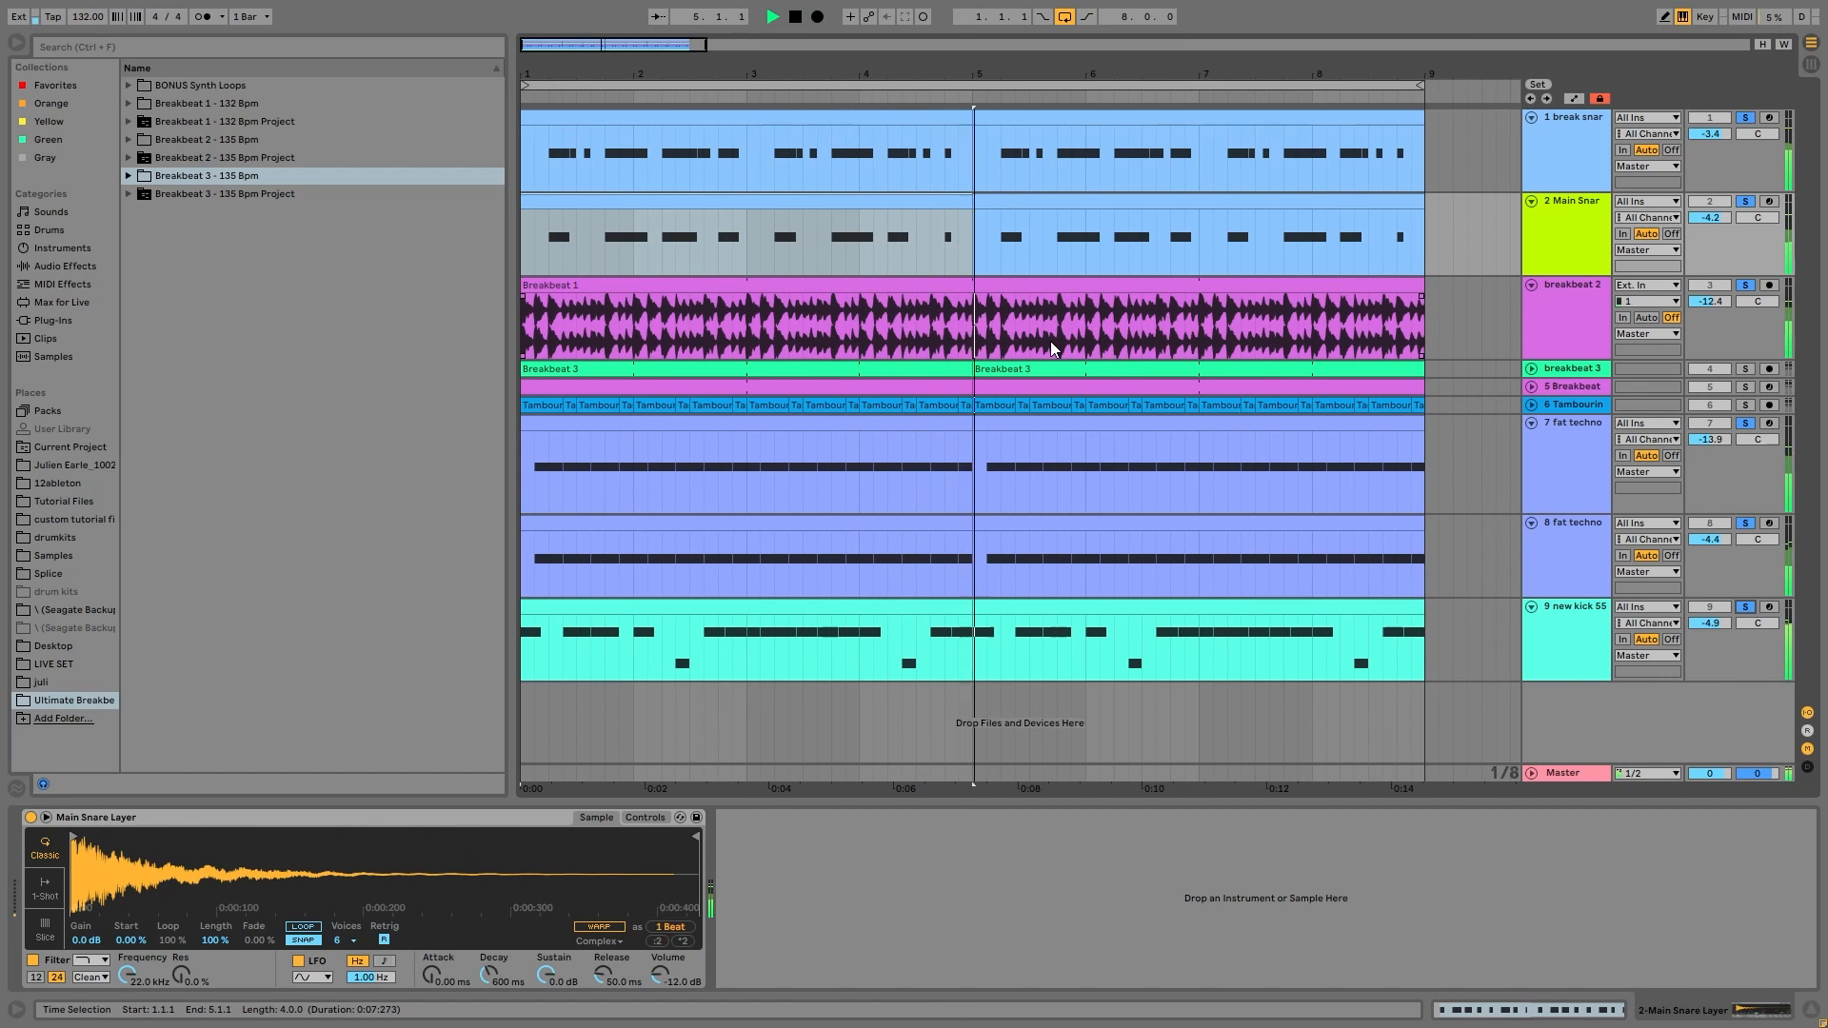
key("space")
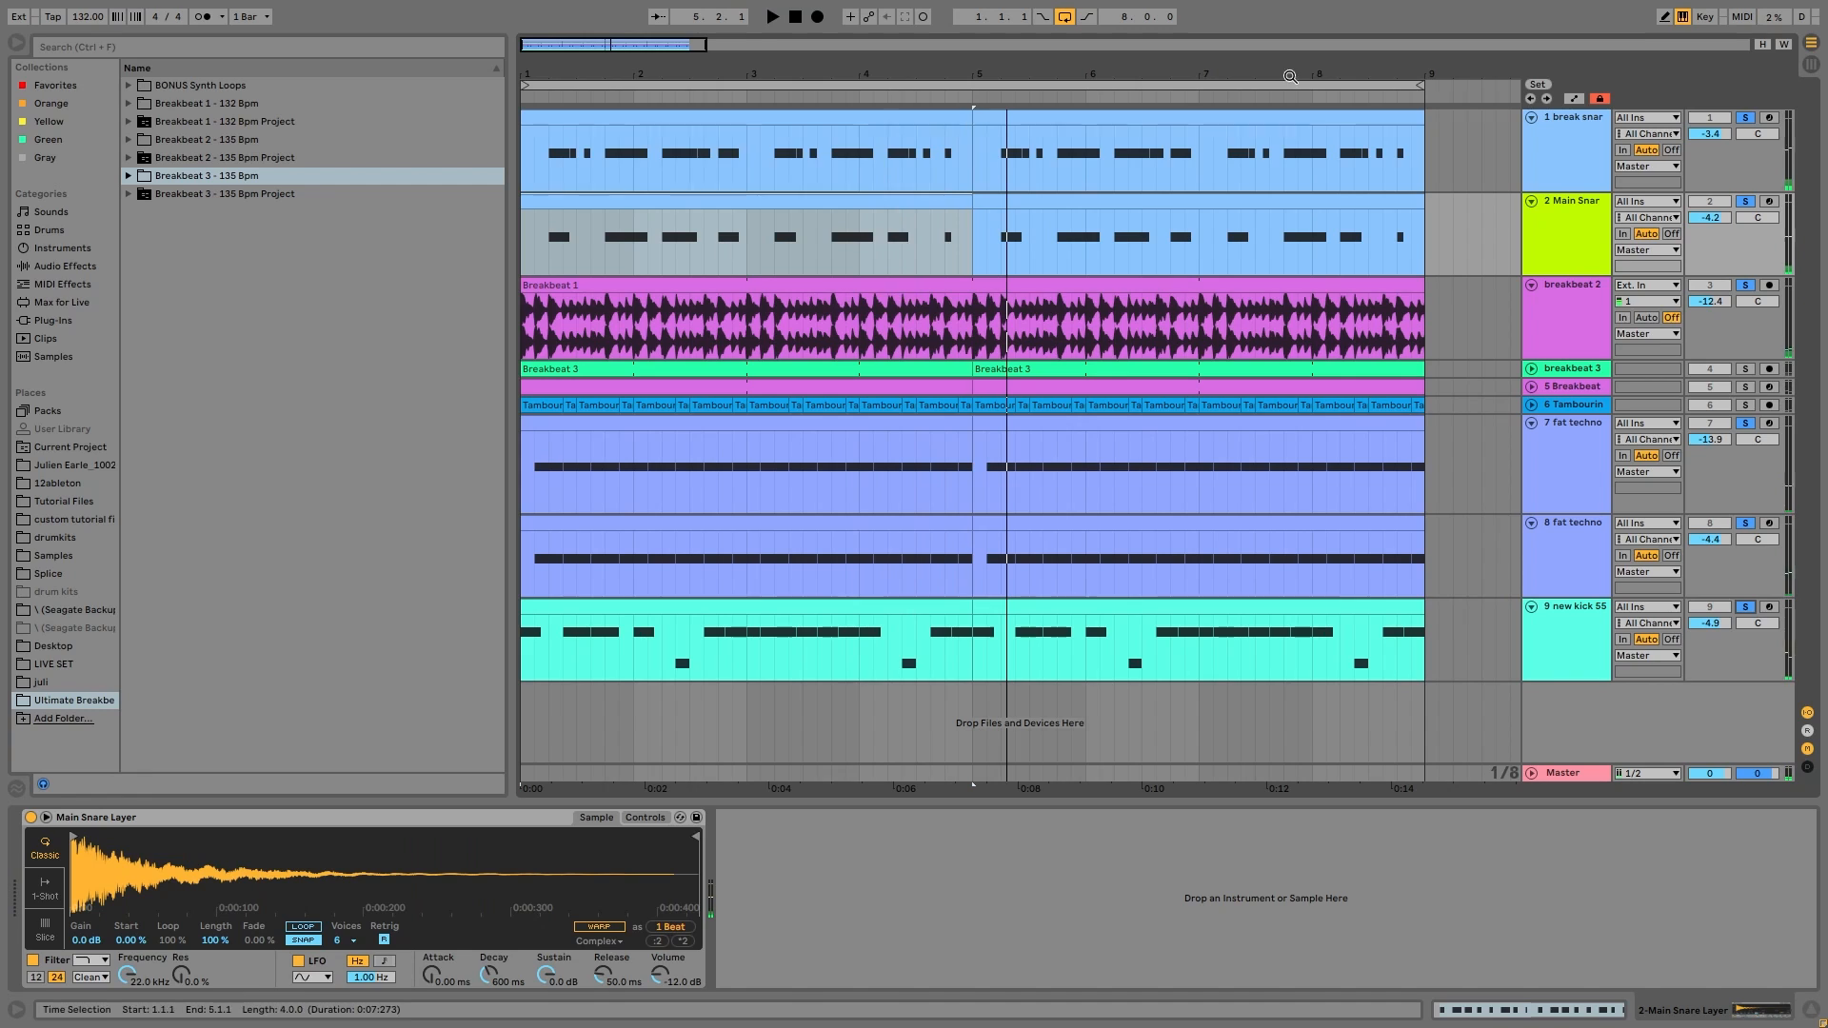
Step: Unfold the Tambourine track and solo it alone during playback
left_click(1532, 407)
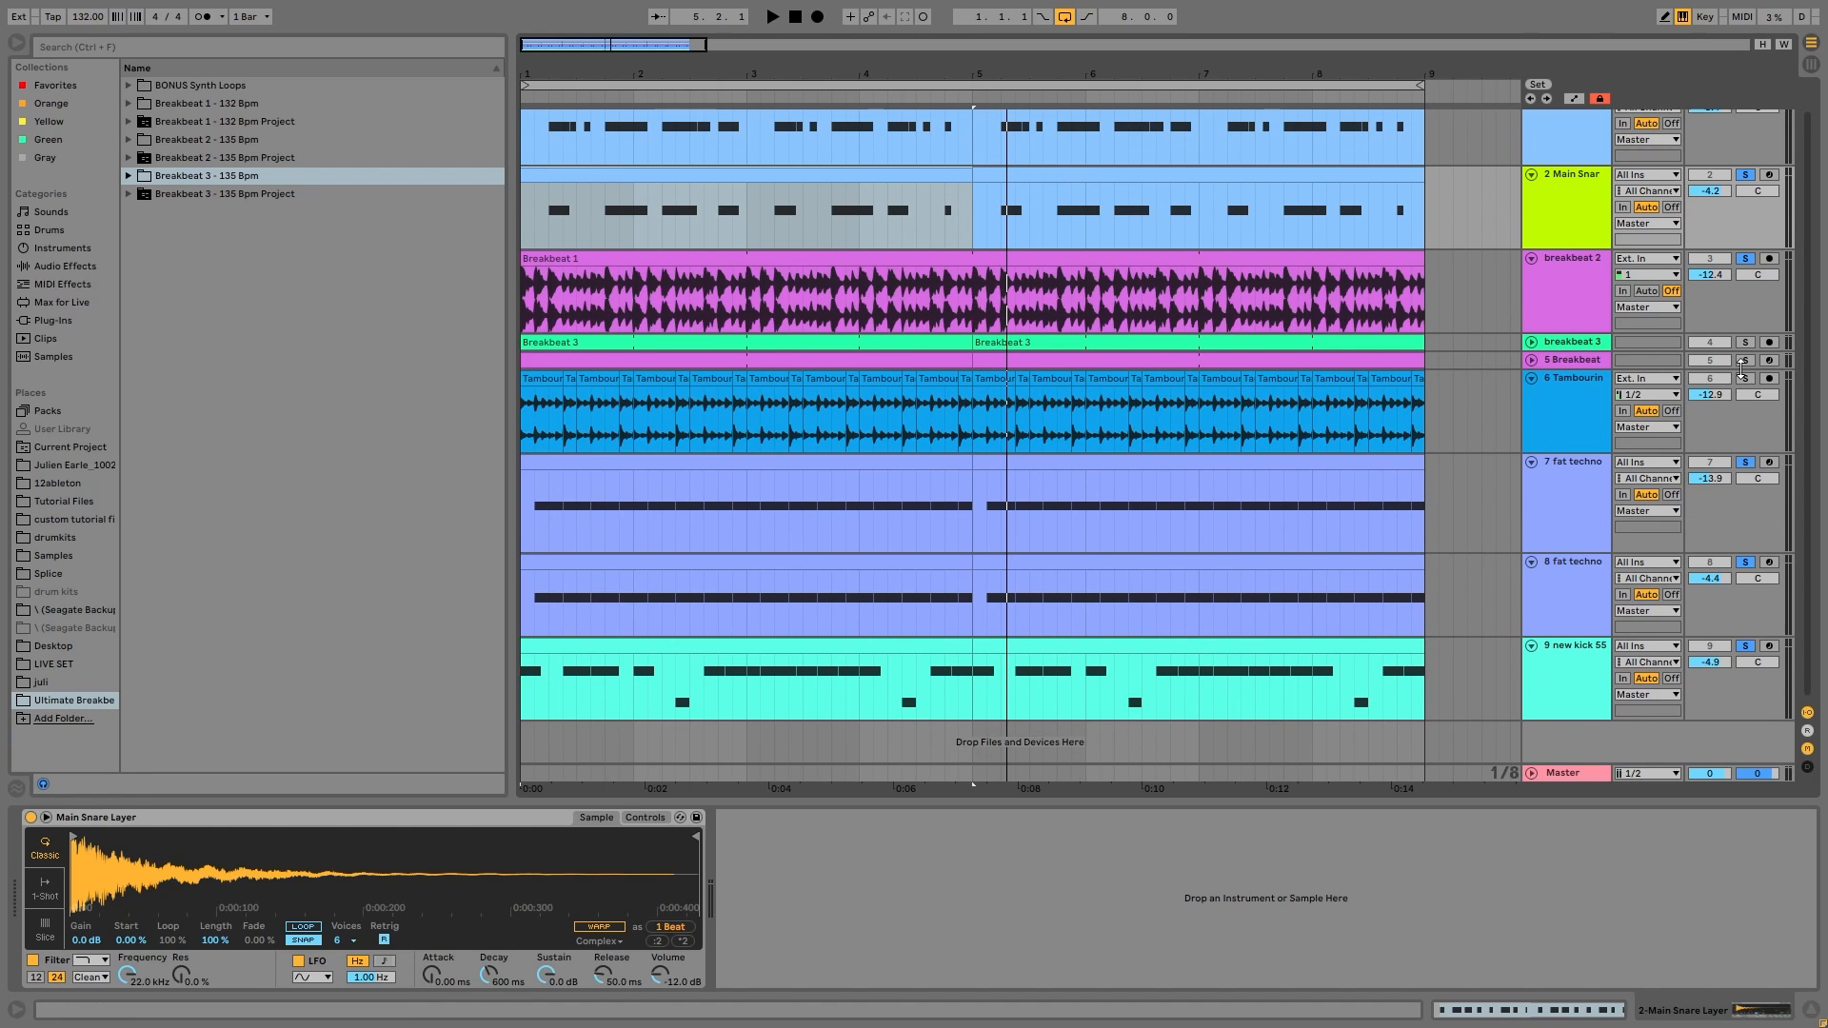
key("space")
left_click(1580, 392)
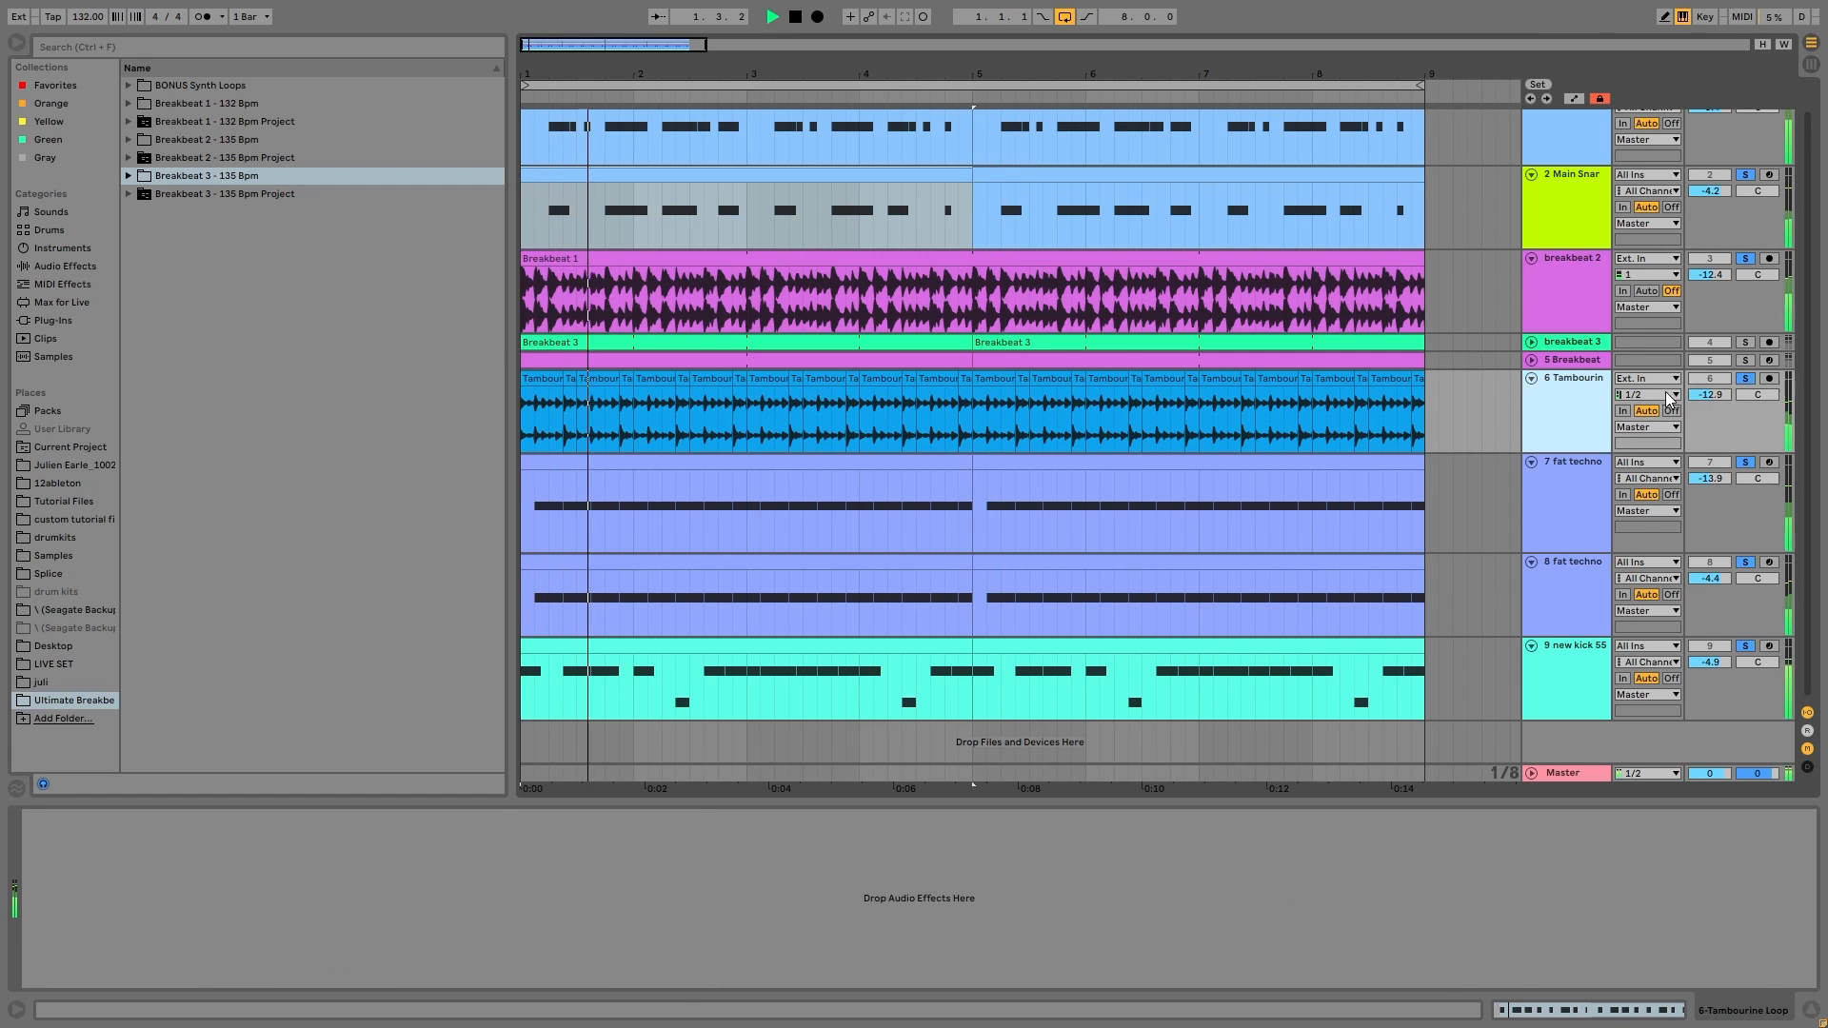
left_click(1744, 378)
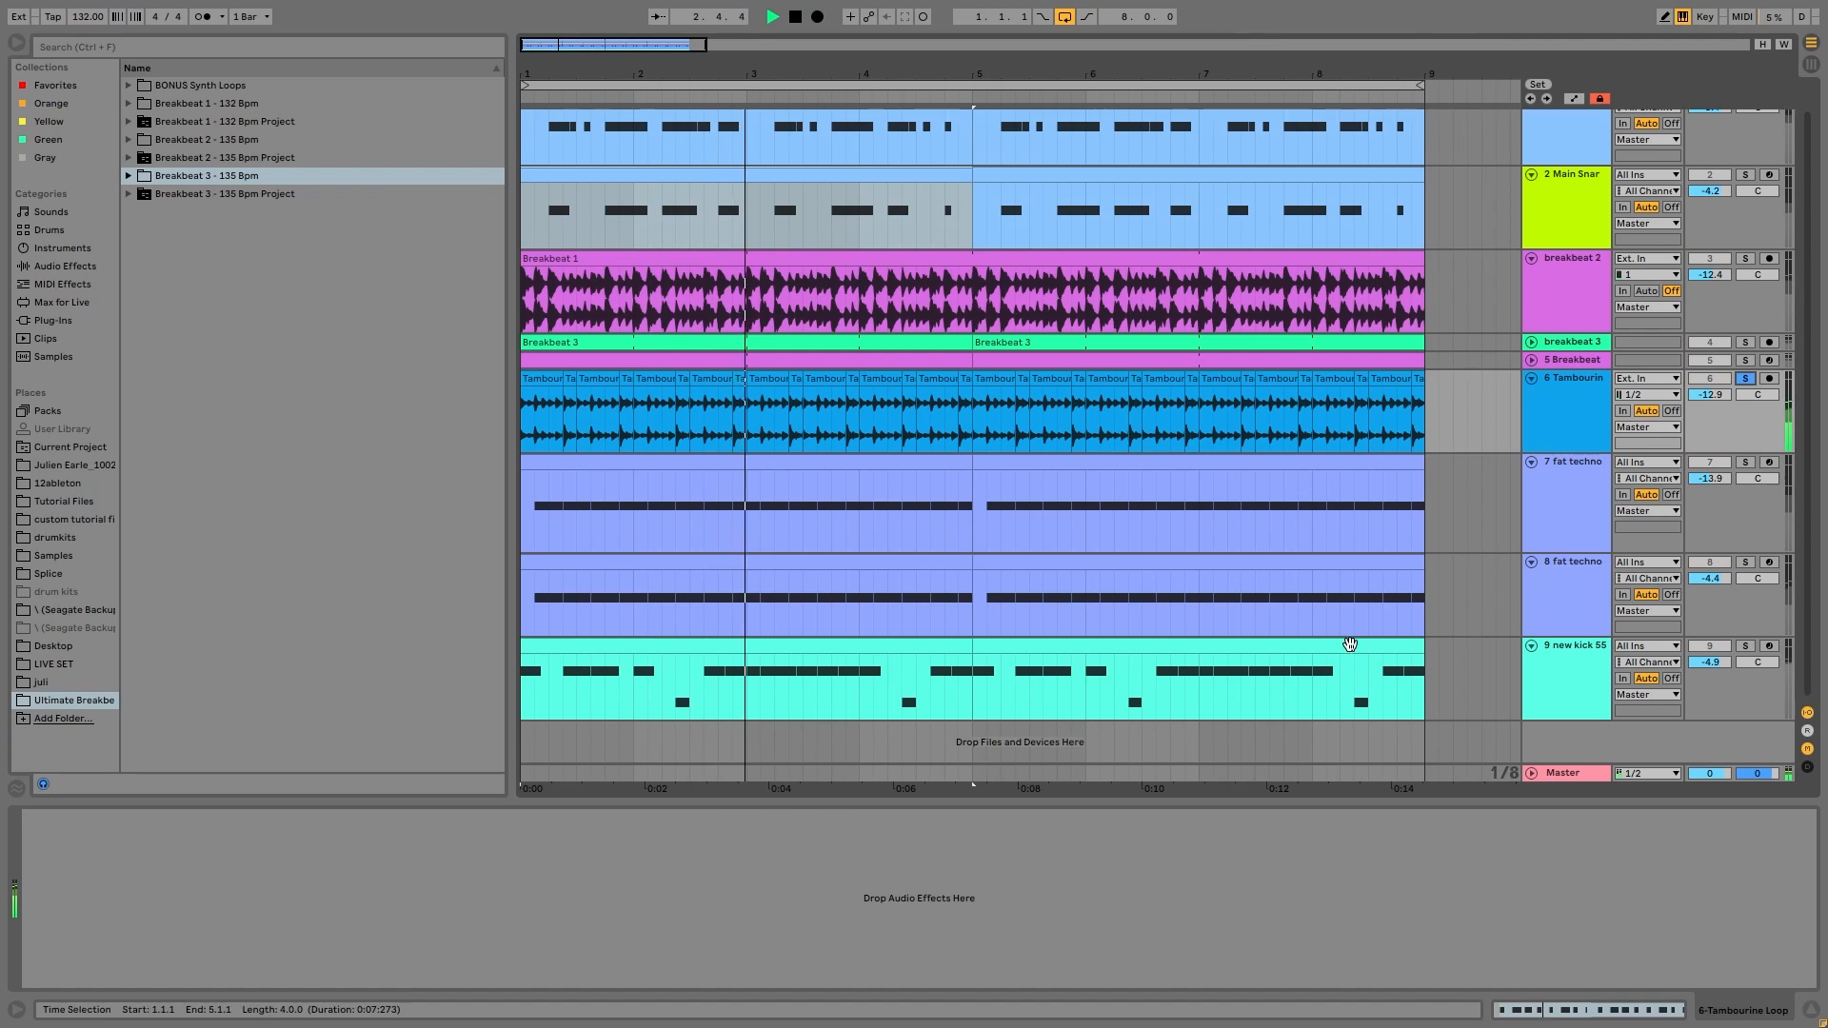
Step: Add new kick 55, both fat techno tracks, both snares and breakbeat 2 to the soloed tambourine and play the combination
left_click(1580, 681)
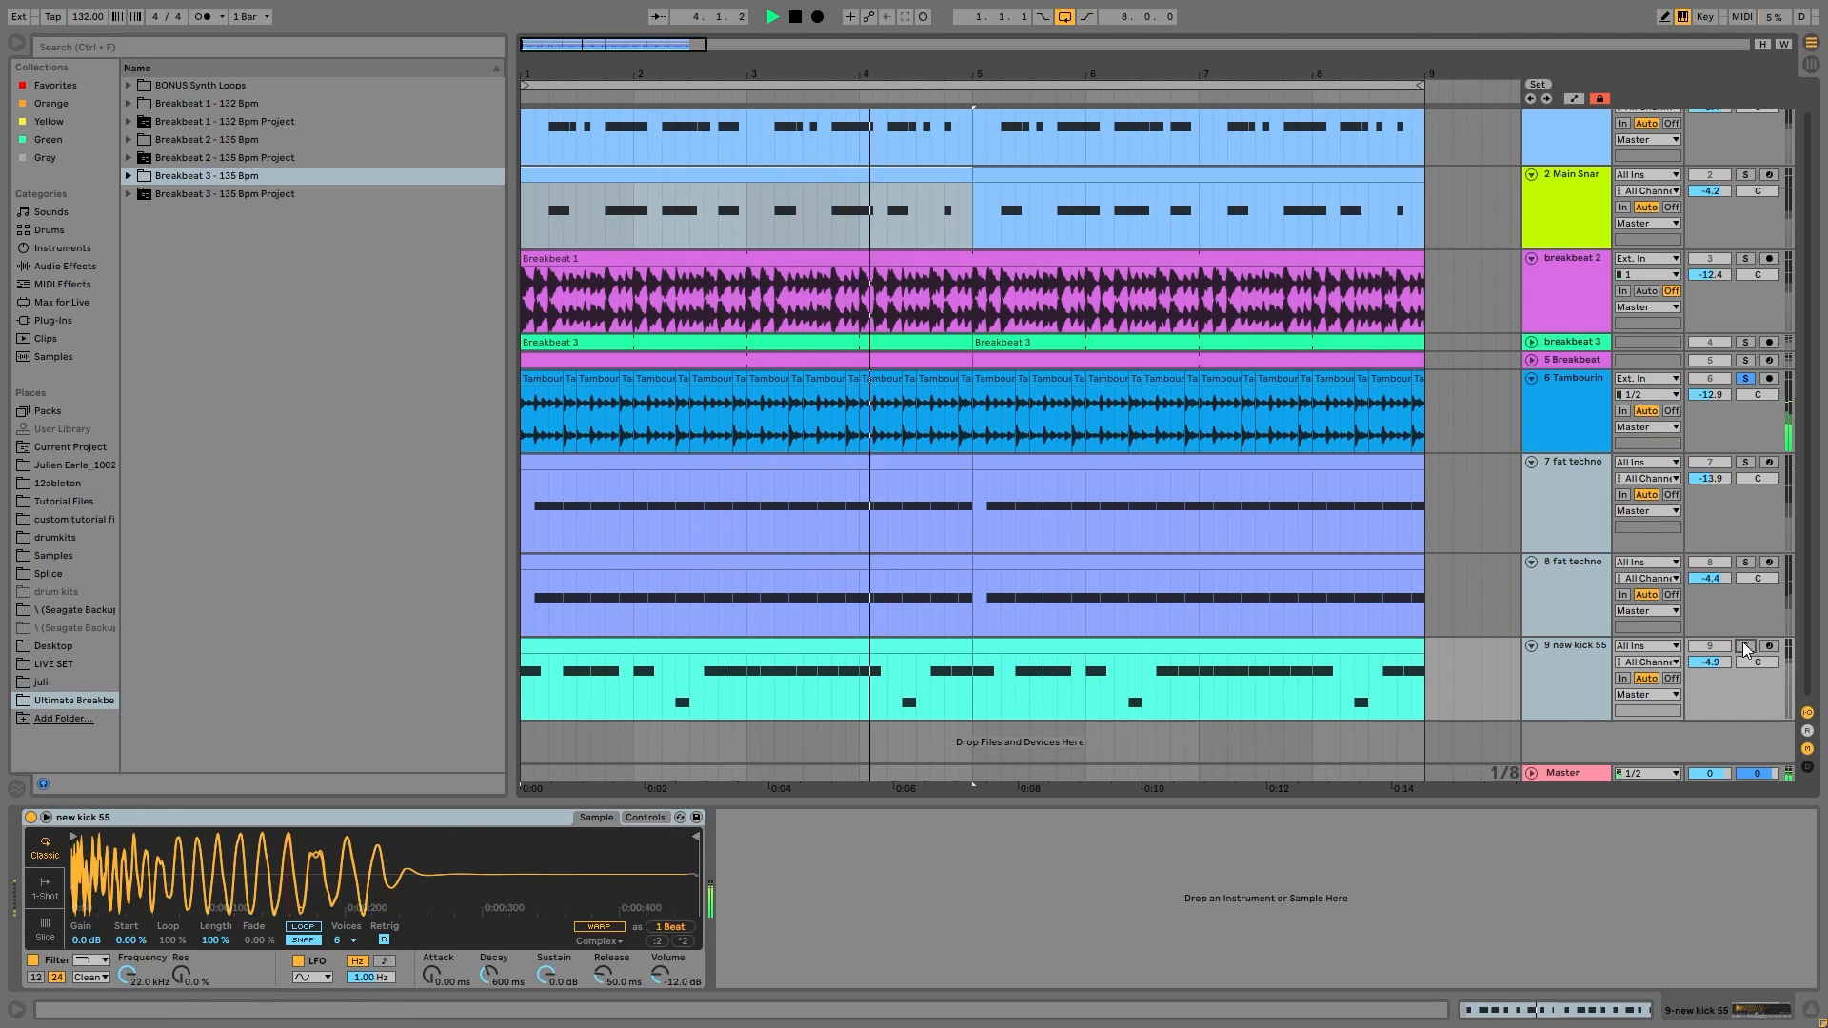
left_click(1745, 648, "ctrl")
scroll(1745, 609, "up", 1)
left_click(1745, 589, "ctrl")
left_click(1745, 490, "ctrl")
left_click(1745, 117, "ctrl")
left_click(1745, 200, "ctrl")
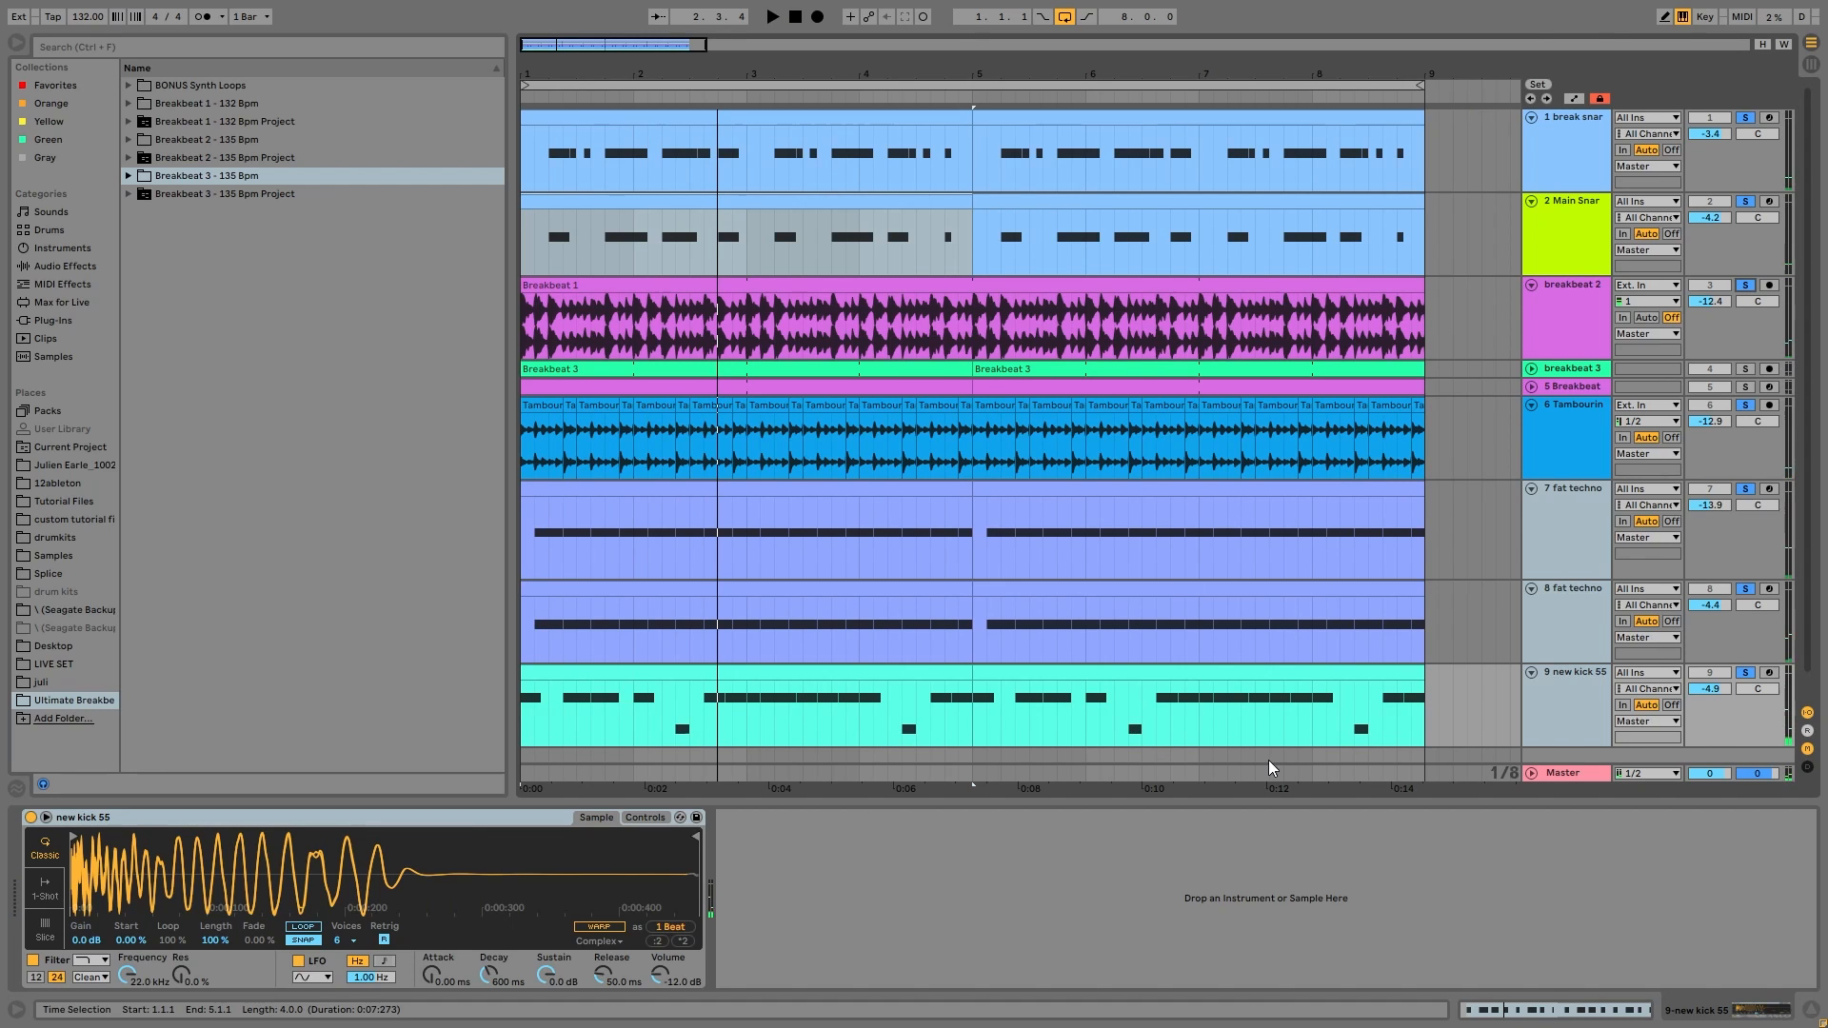
key("space")
key("space")
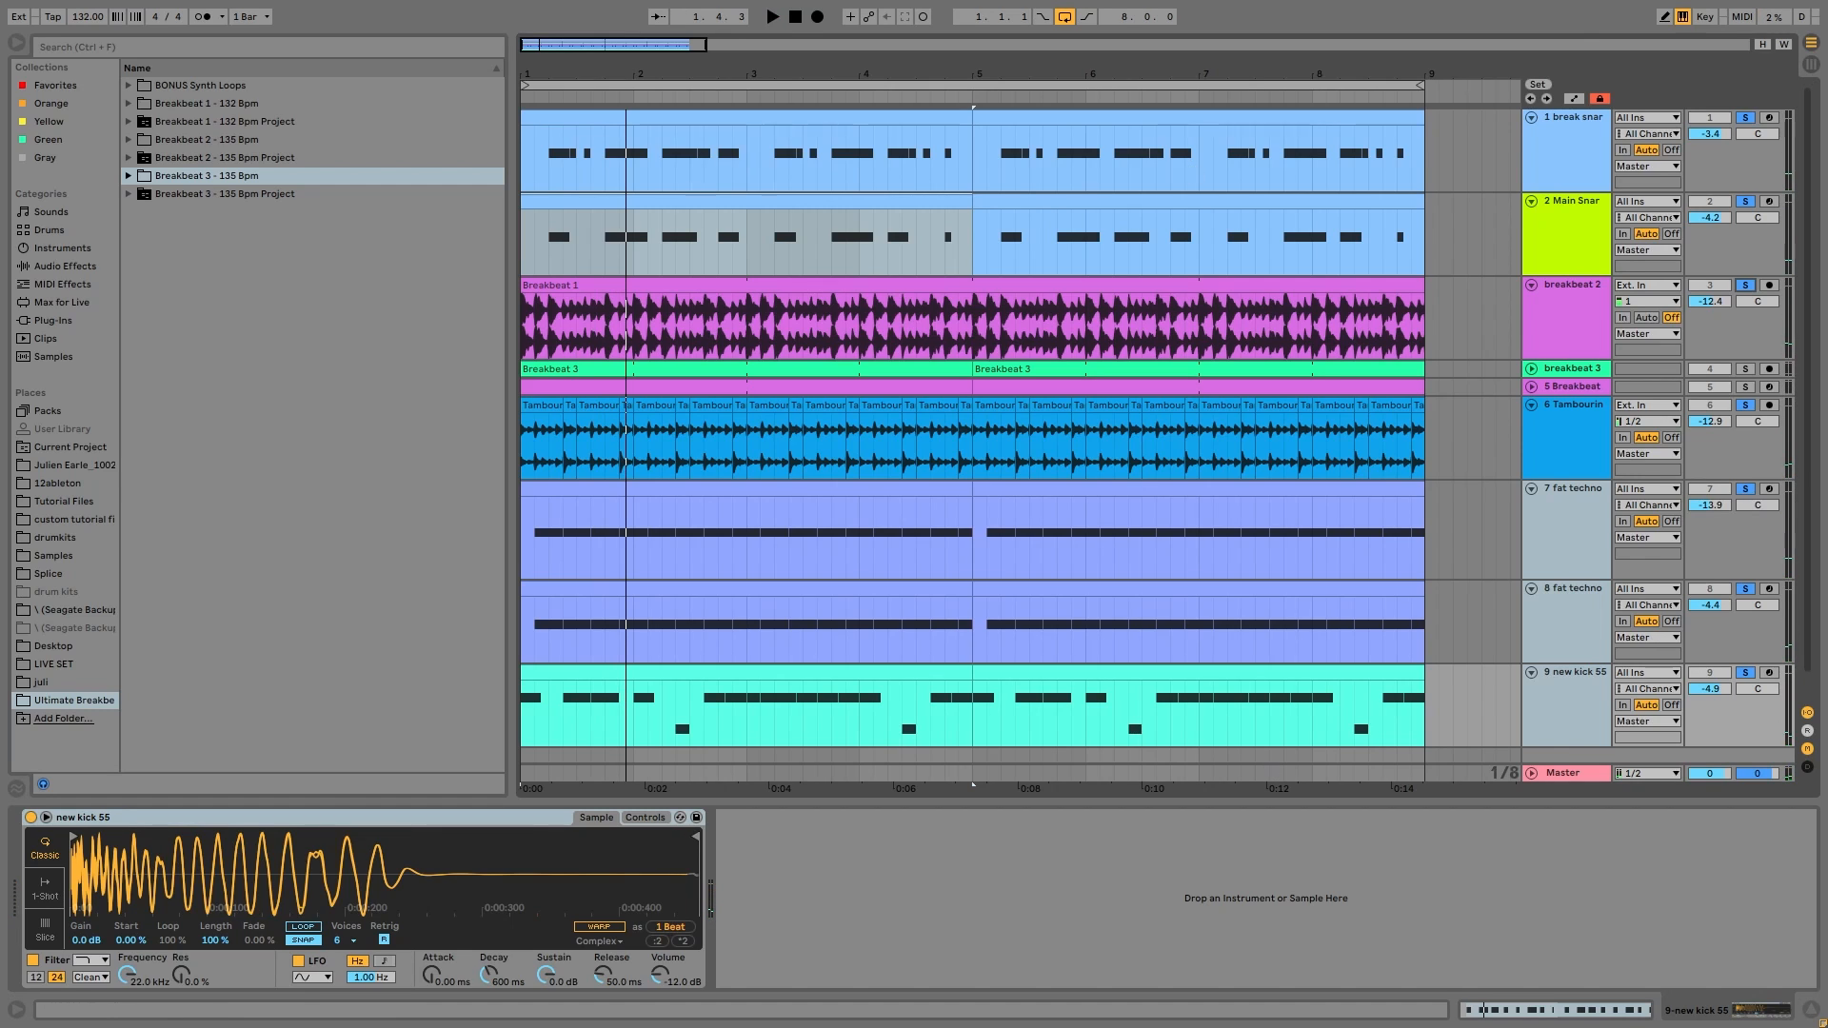
Step: Select the Tambourine track and turn off the solo on all tracks
scroll(1647, 535, "down", 1)
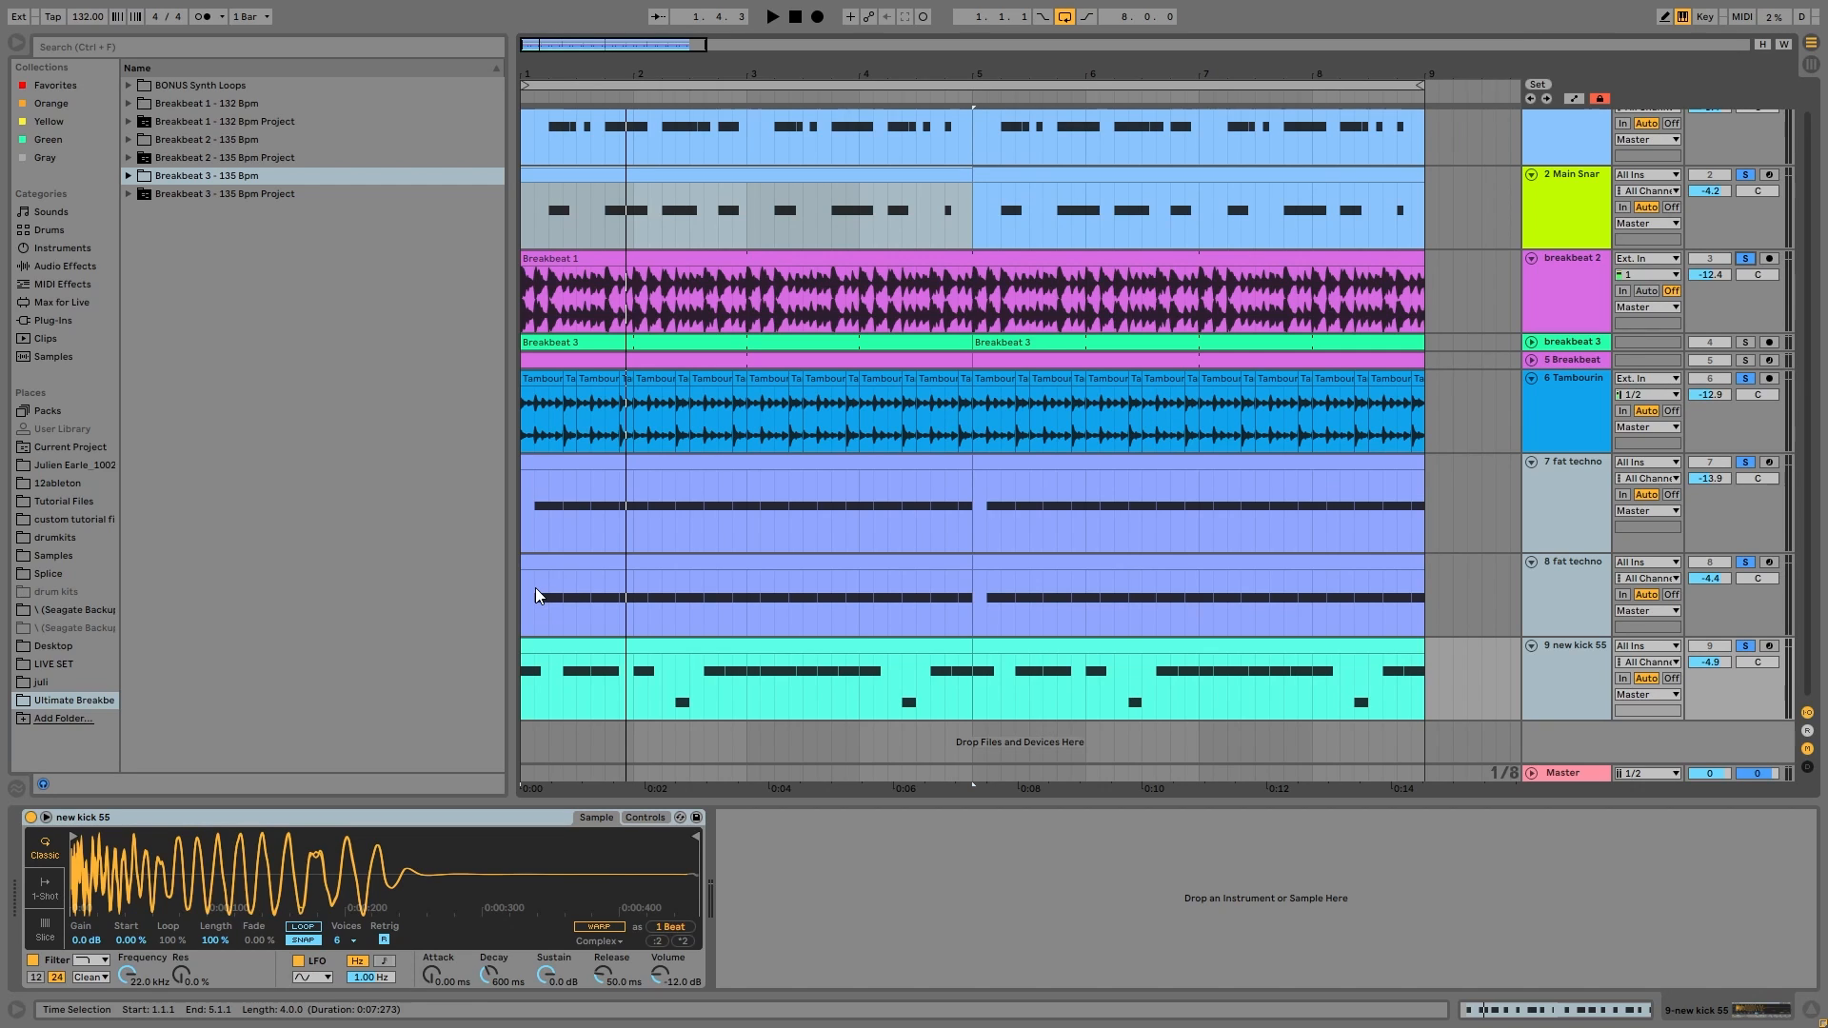
left_click(1571, 375)
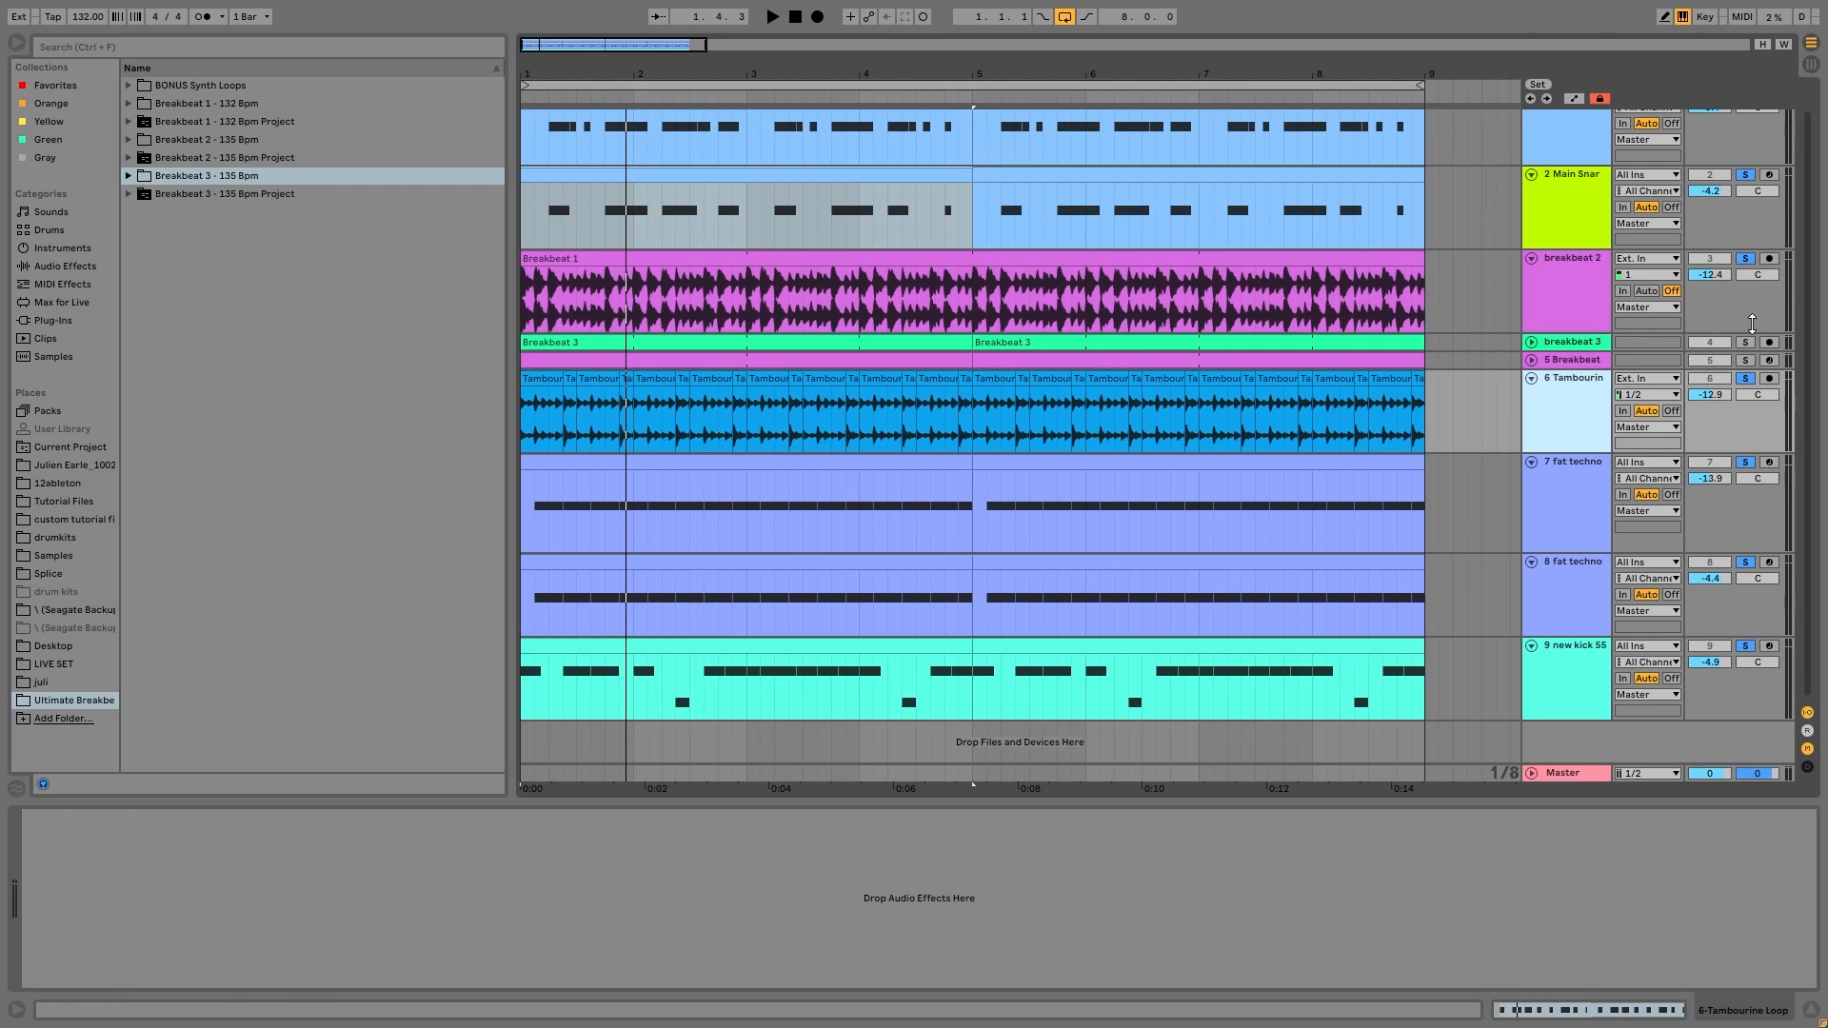
left_click(1743, 381)
scroll(1634, 265, "up", 1)
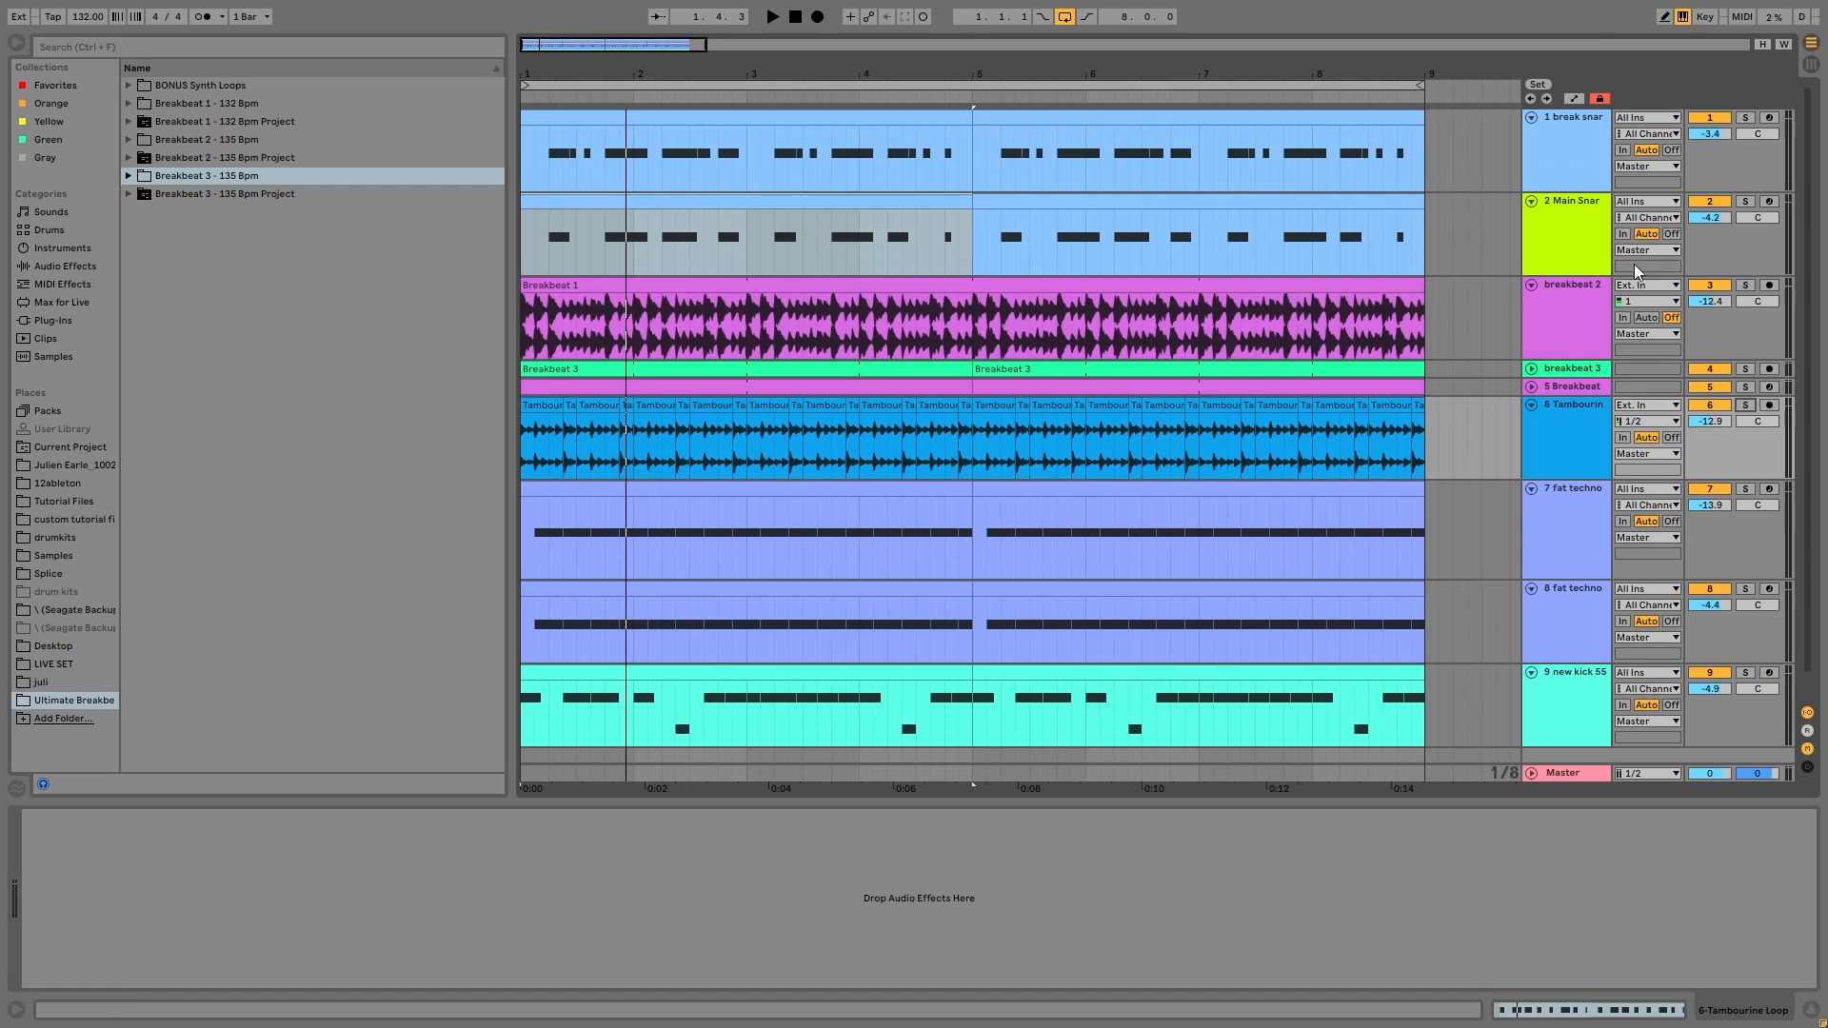
Step: Play break snare and Main Snare each soloed alone, then solo both snares together
left_click(1747, 116)
key("space")
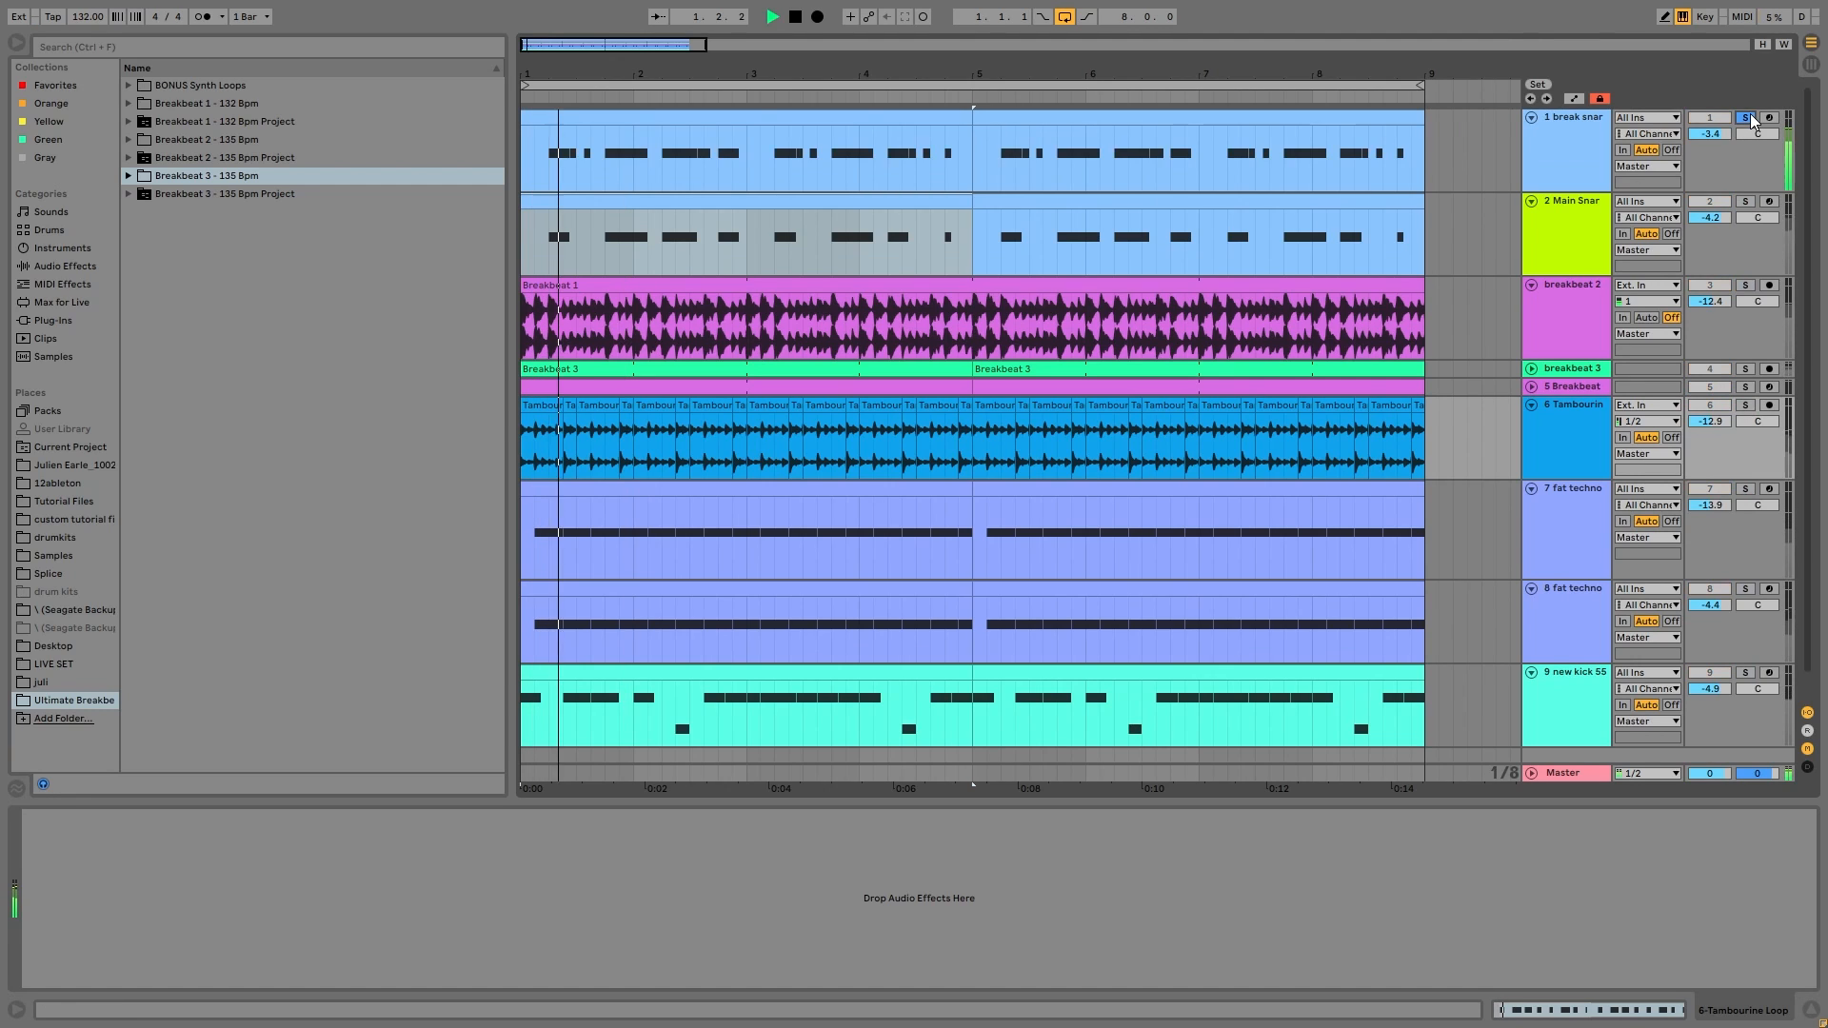
left_click(1743, 202)
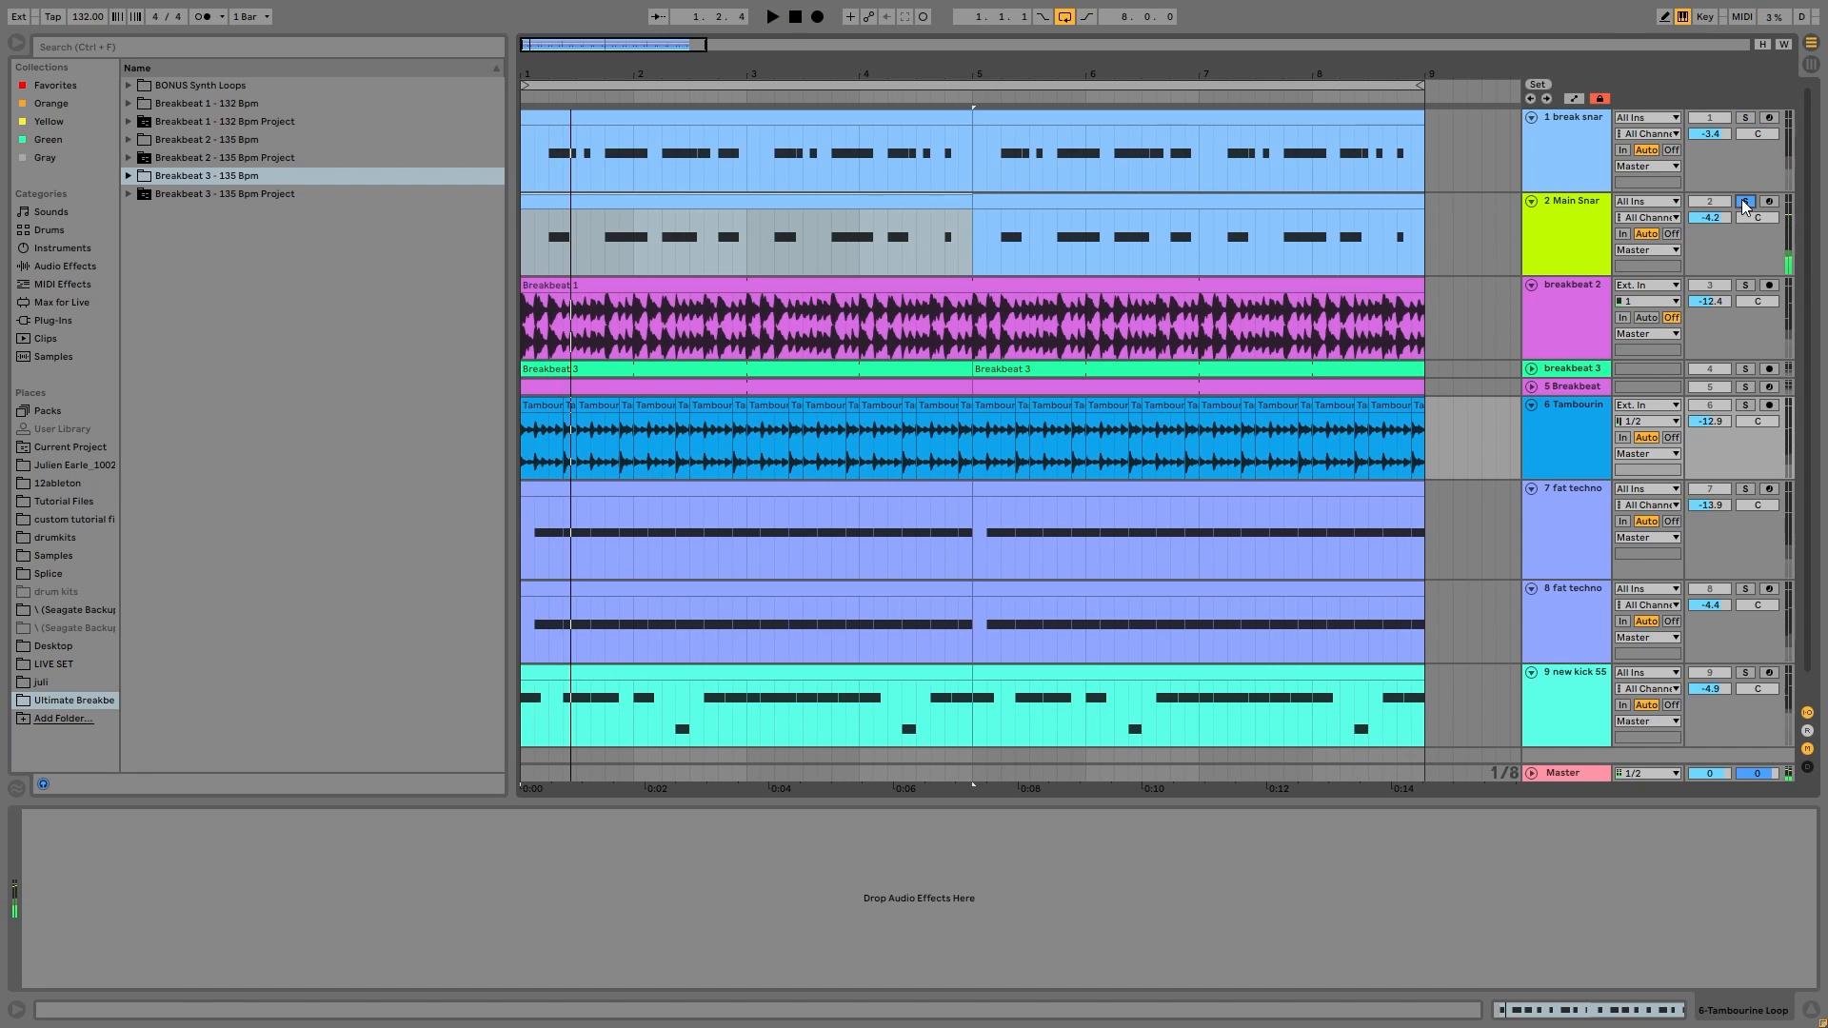
left_click(1746, 118, "ctrl")
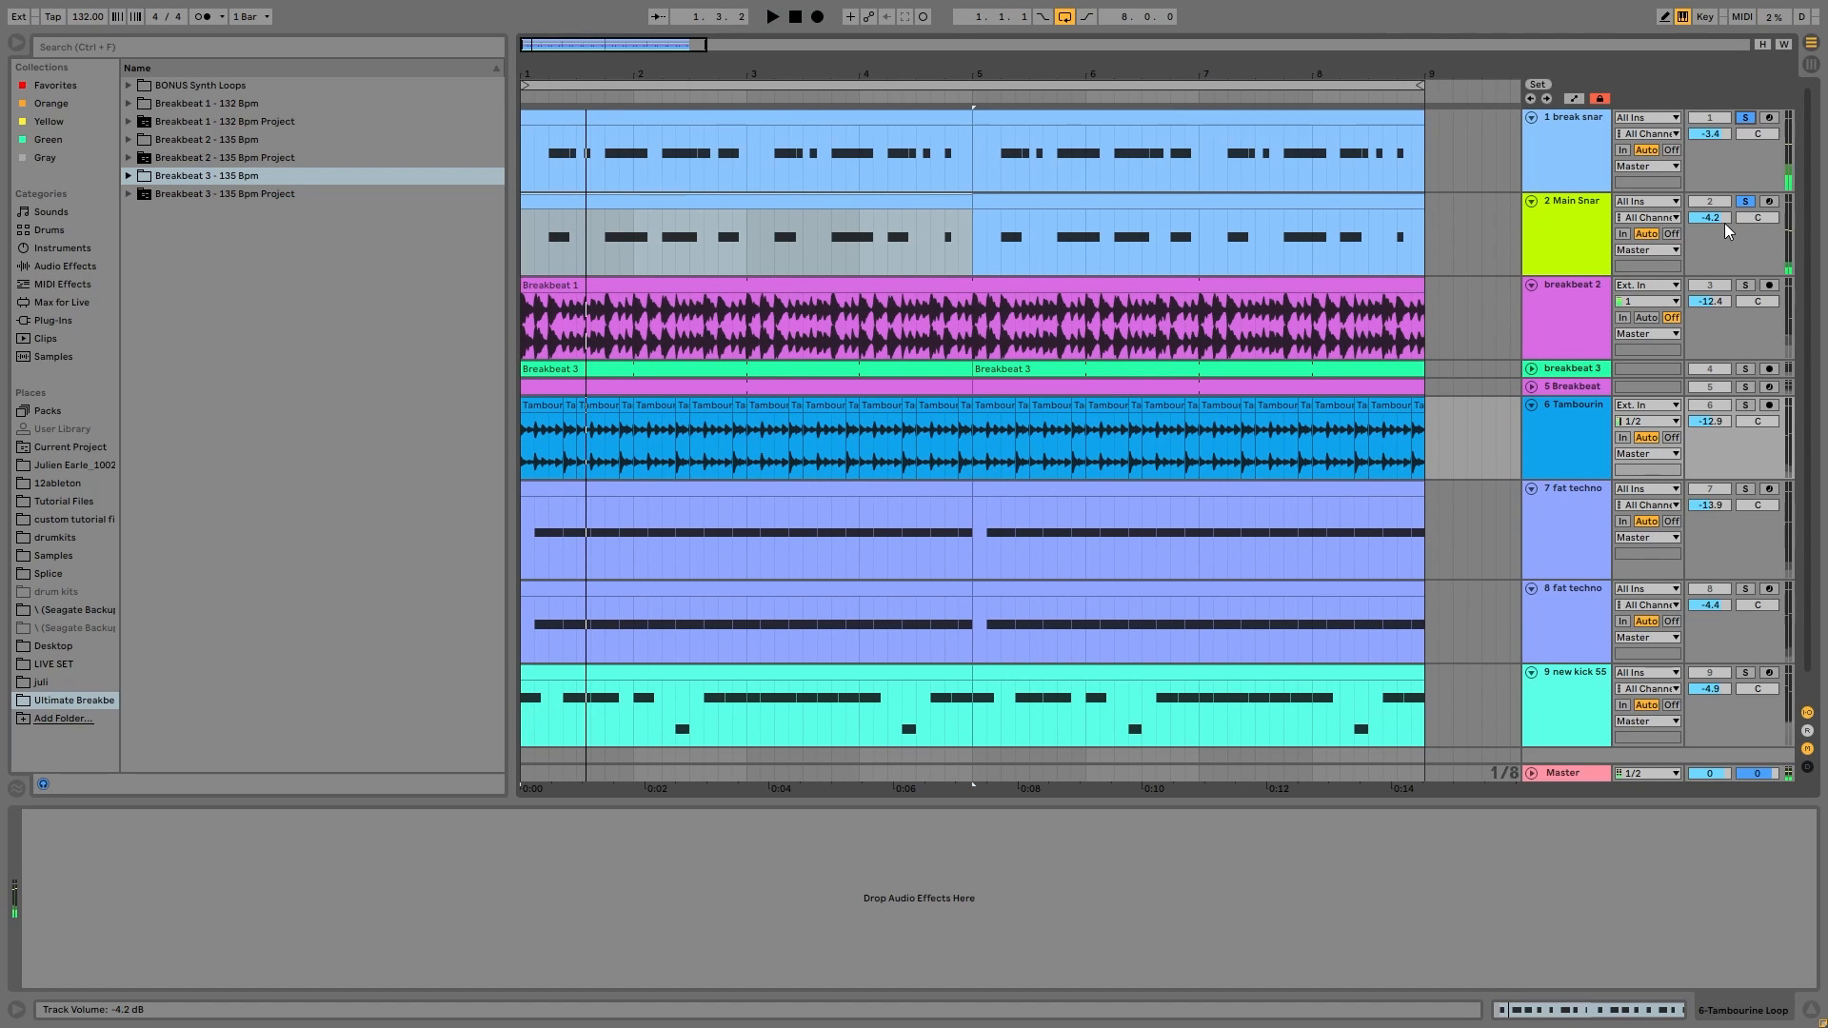
Step: Add the Tambourine track to the two soloed snares and listen to the three layers together
scroll(1657, 386, "down", 1)
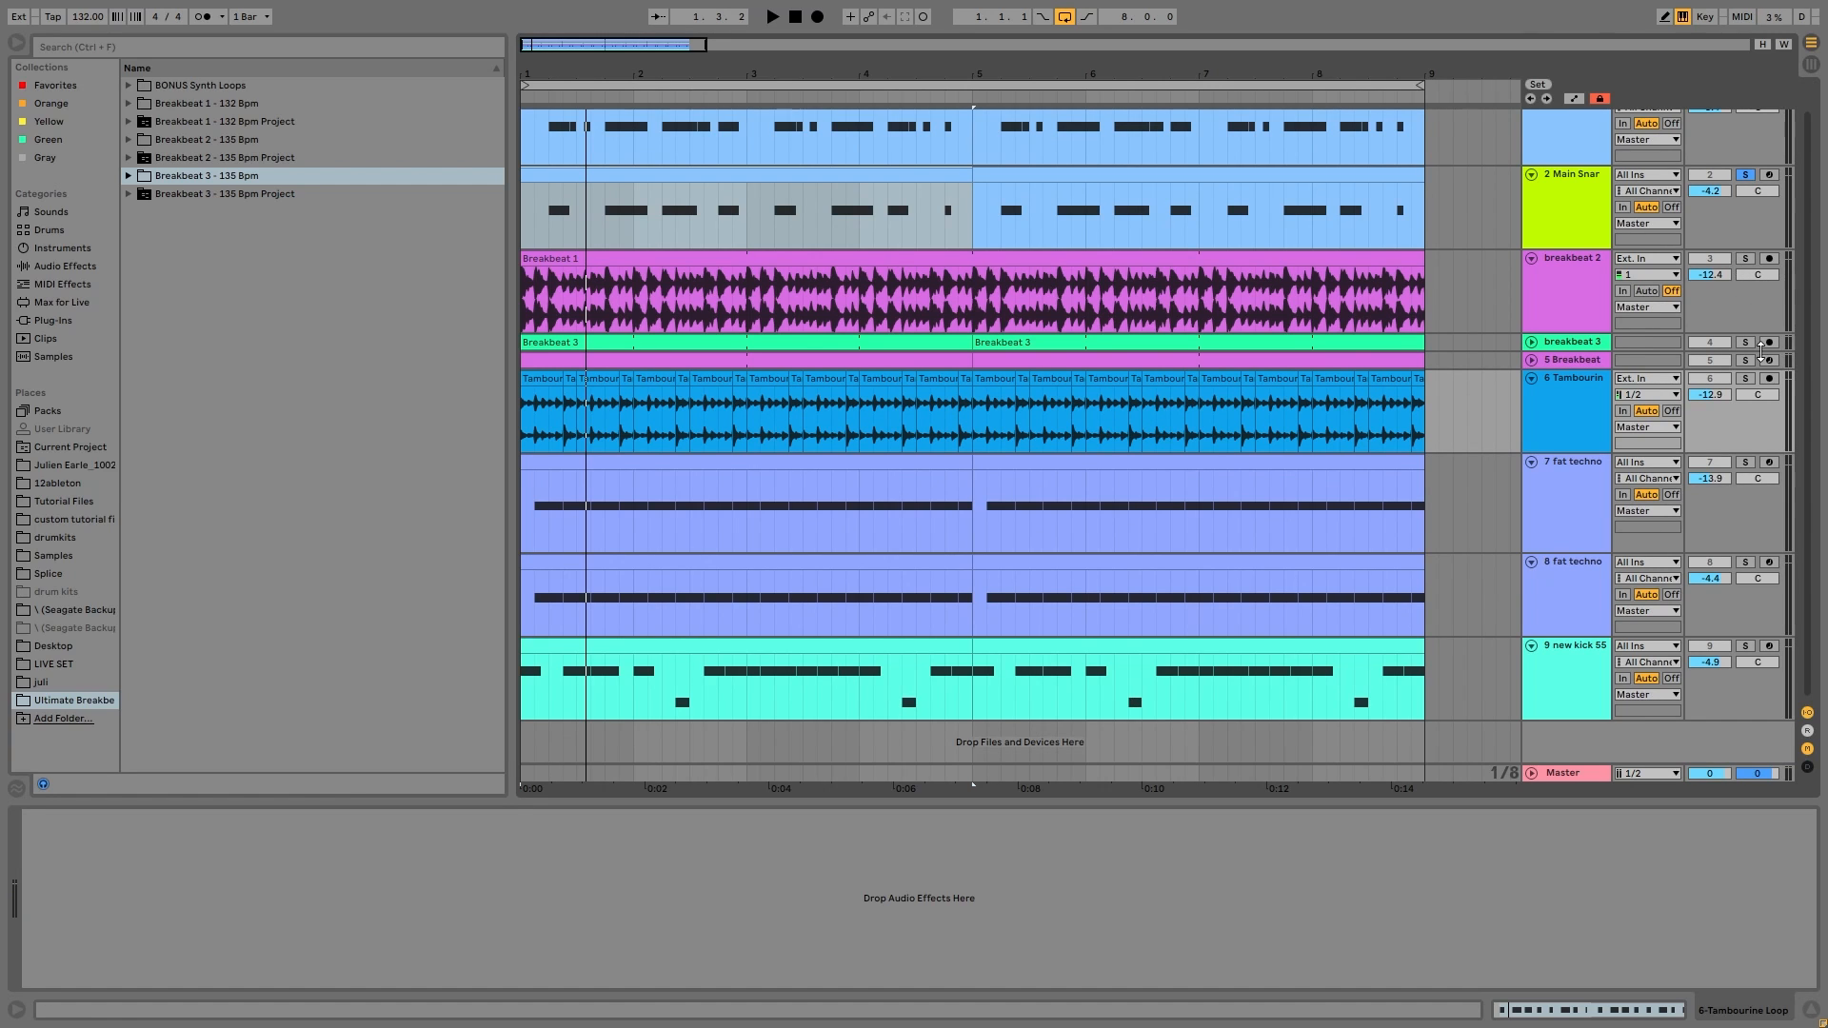
left_click(1745, 378)
scroll(1750, 379, "up", 1)
scroll(1750, 379, "down", 1)
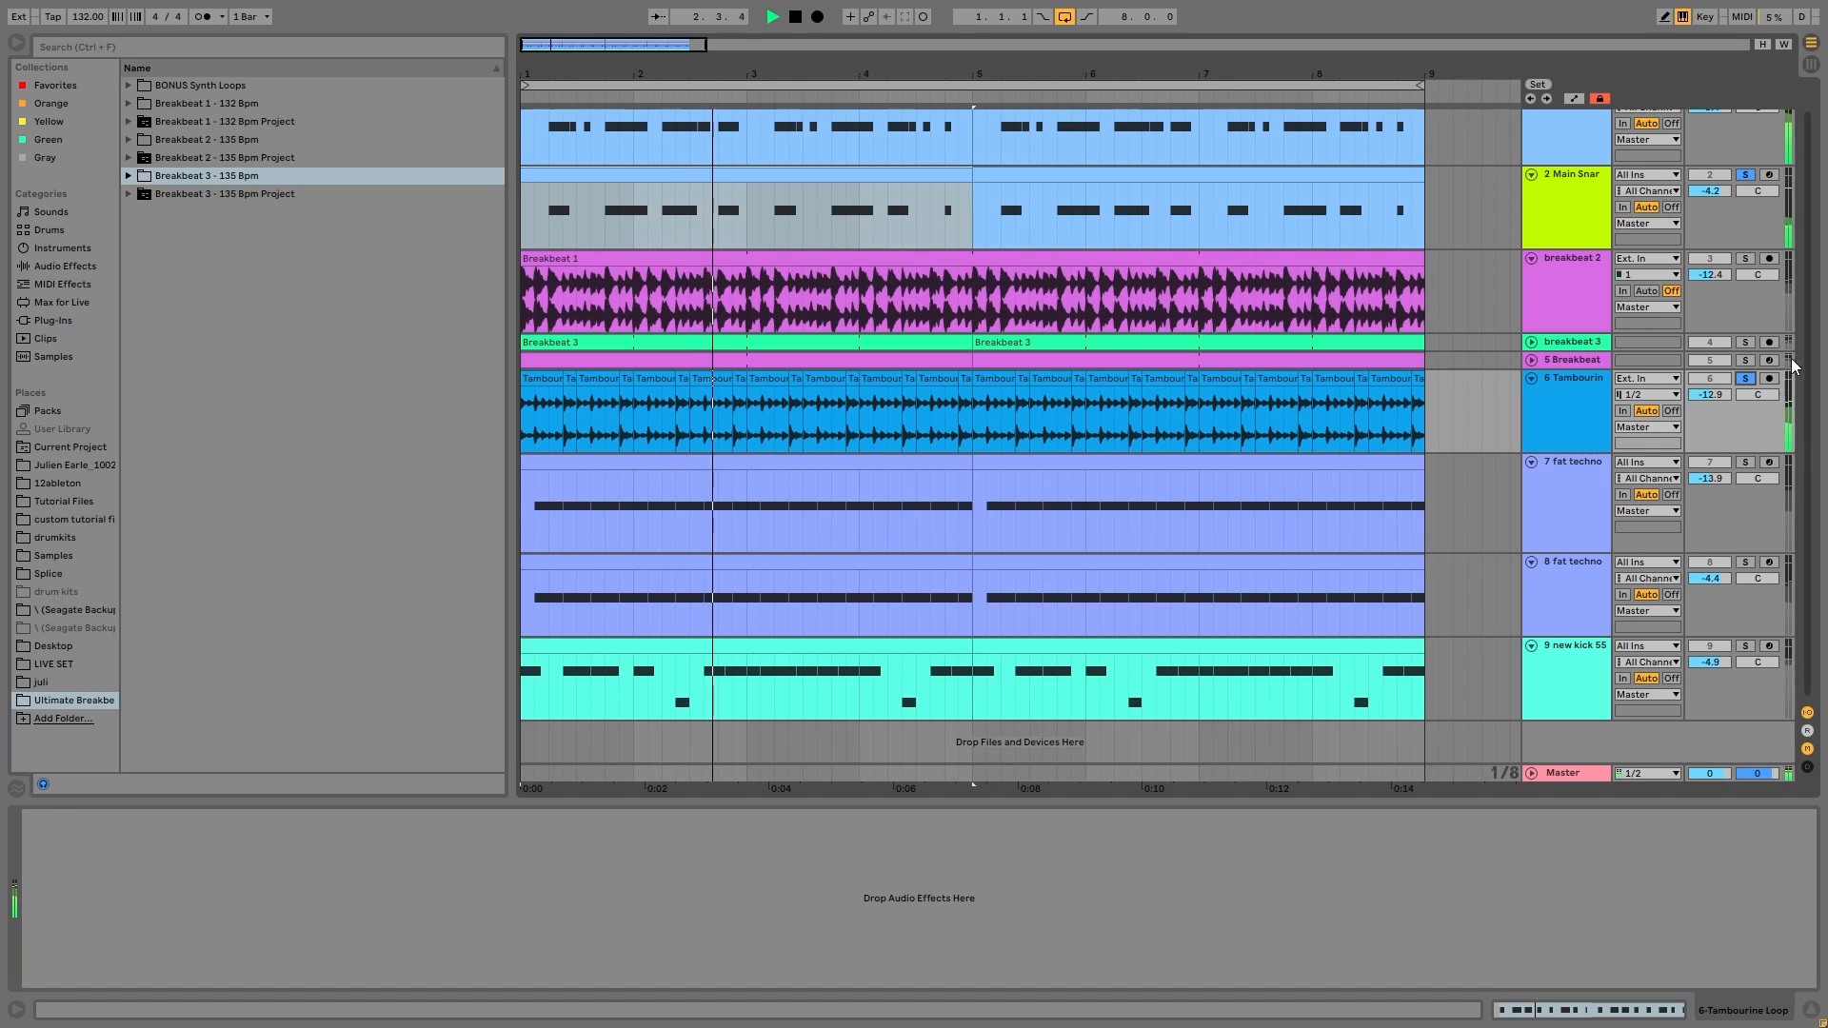
Step: Solo breakbeat 2 alone, play it and display the Auto Filter on its track
left_click(1745, 258)
left_click(1745, 258)
key("space")
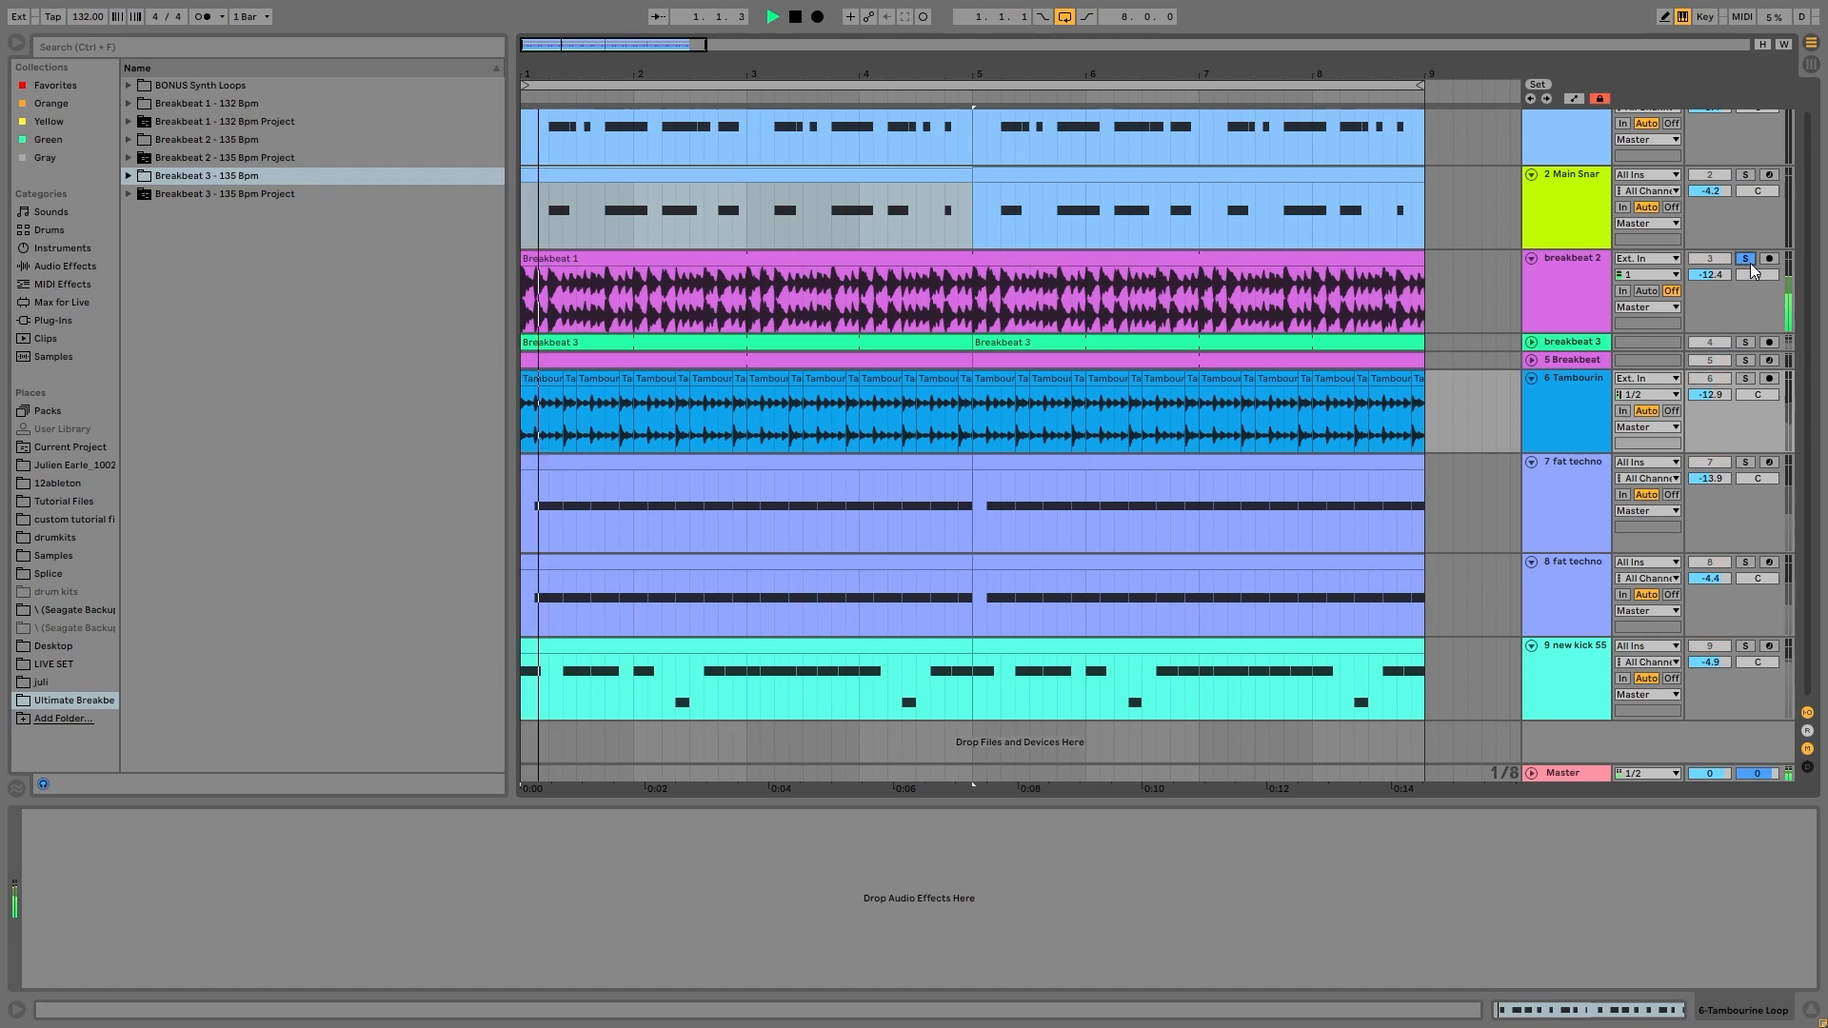
left_click(1592, 306)
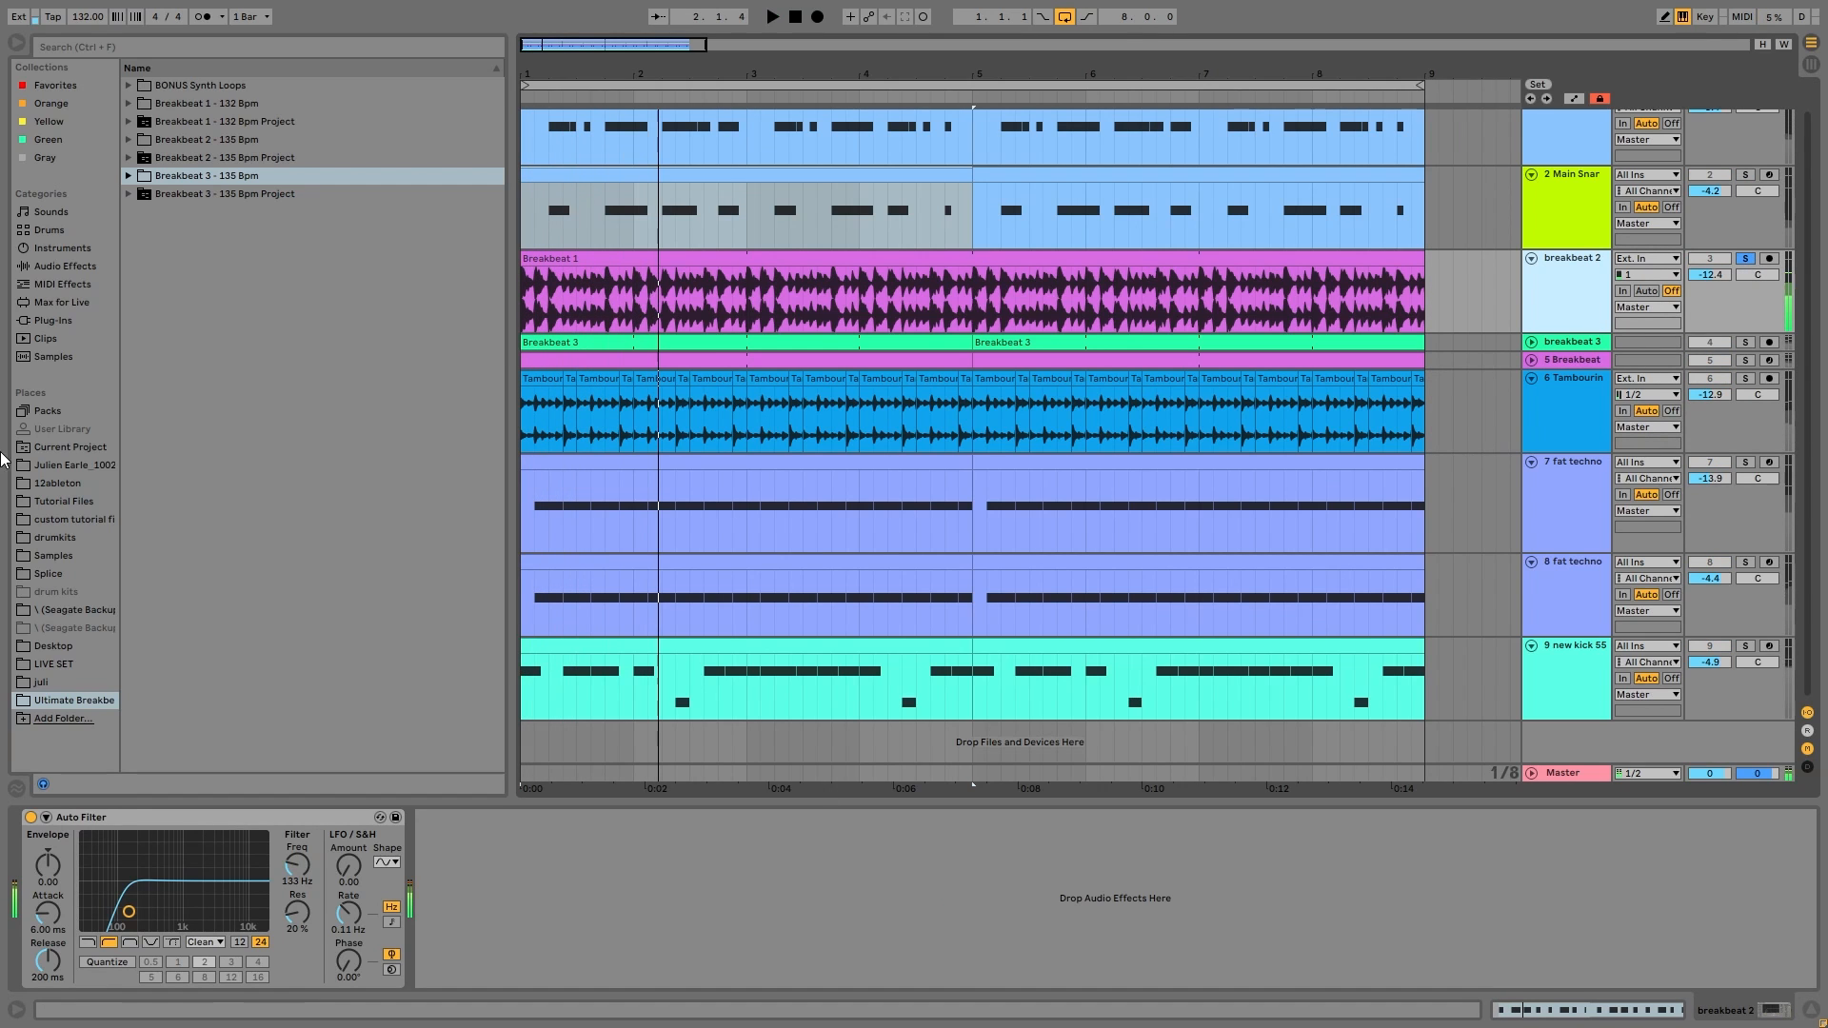
Step: Place a Spectrum analyzer after breakbeat 2's Auto Filter, enlarge its display and view the loop's frequency content during playback
left_click(74, 251)
left_click(91, 263)
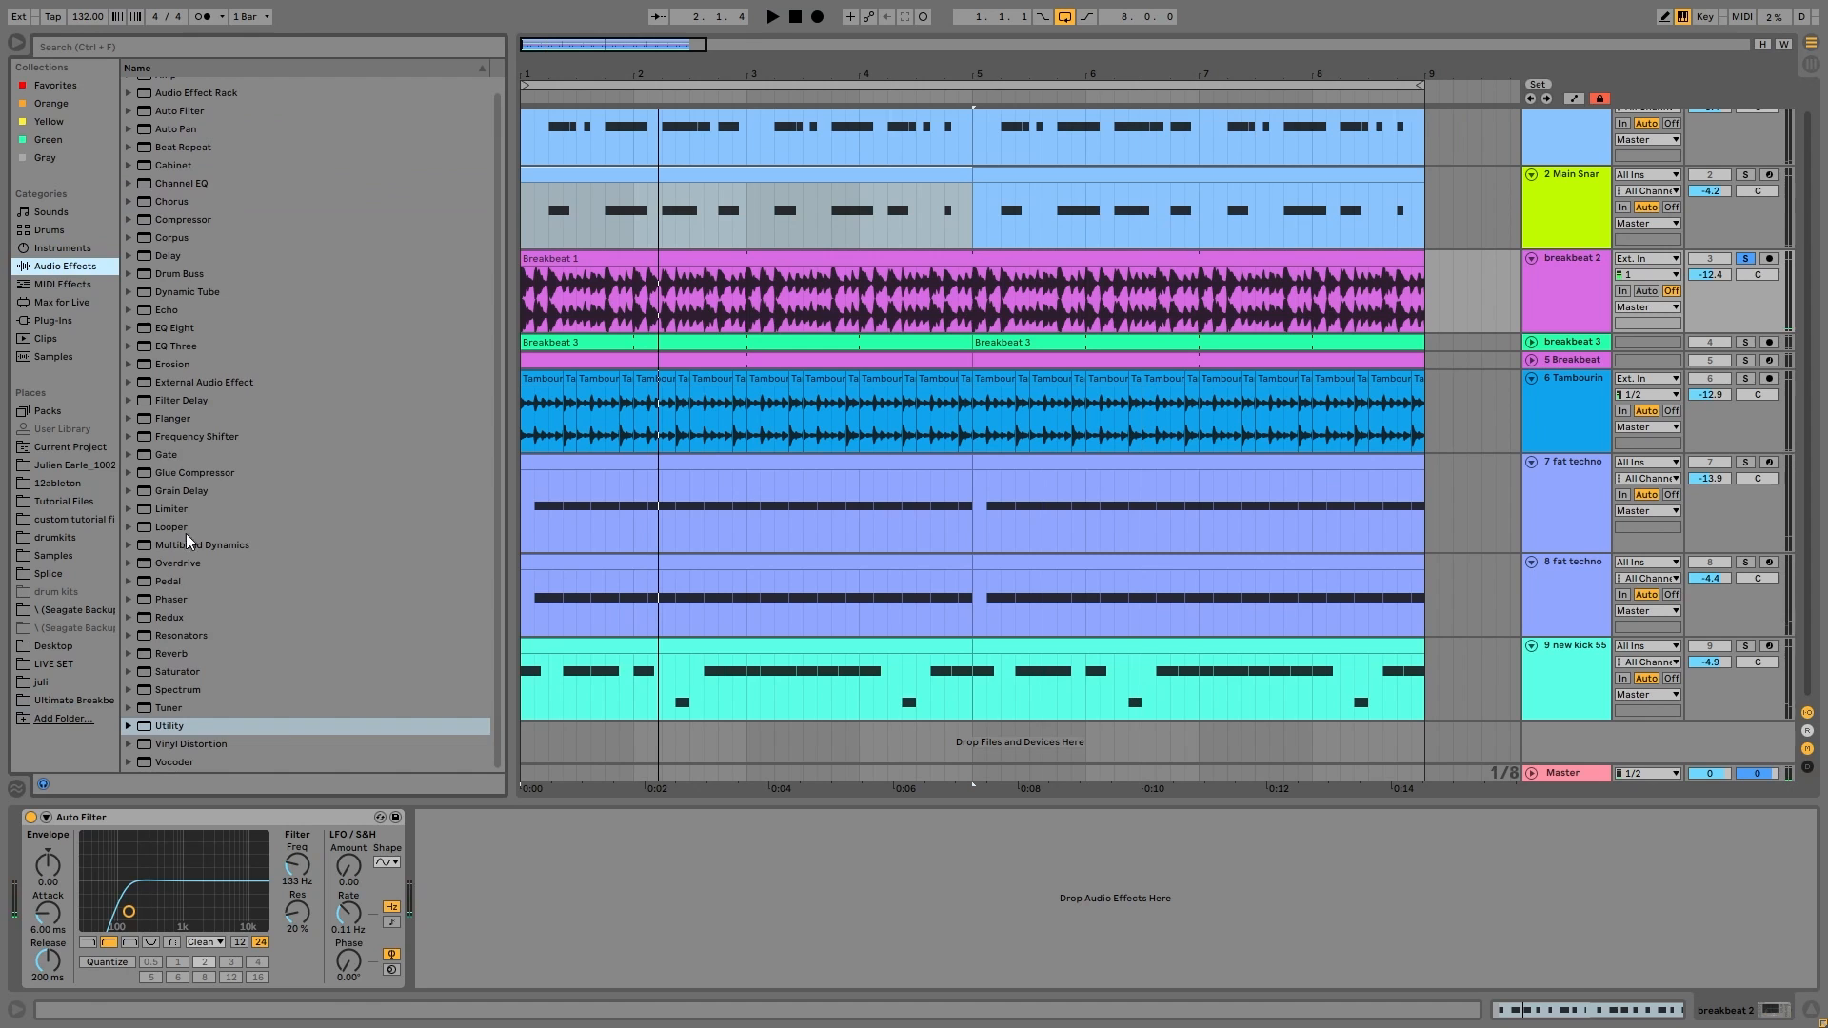
left_click(187, 687)
left_click_drag(191, 700, 350, 808)
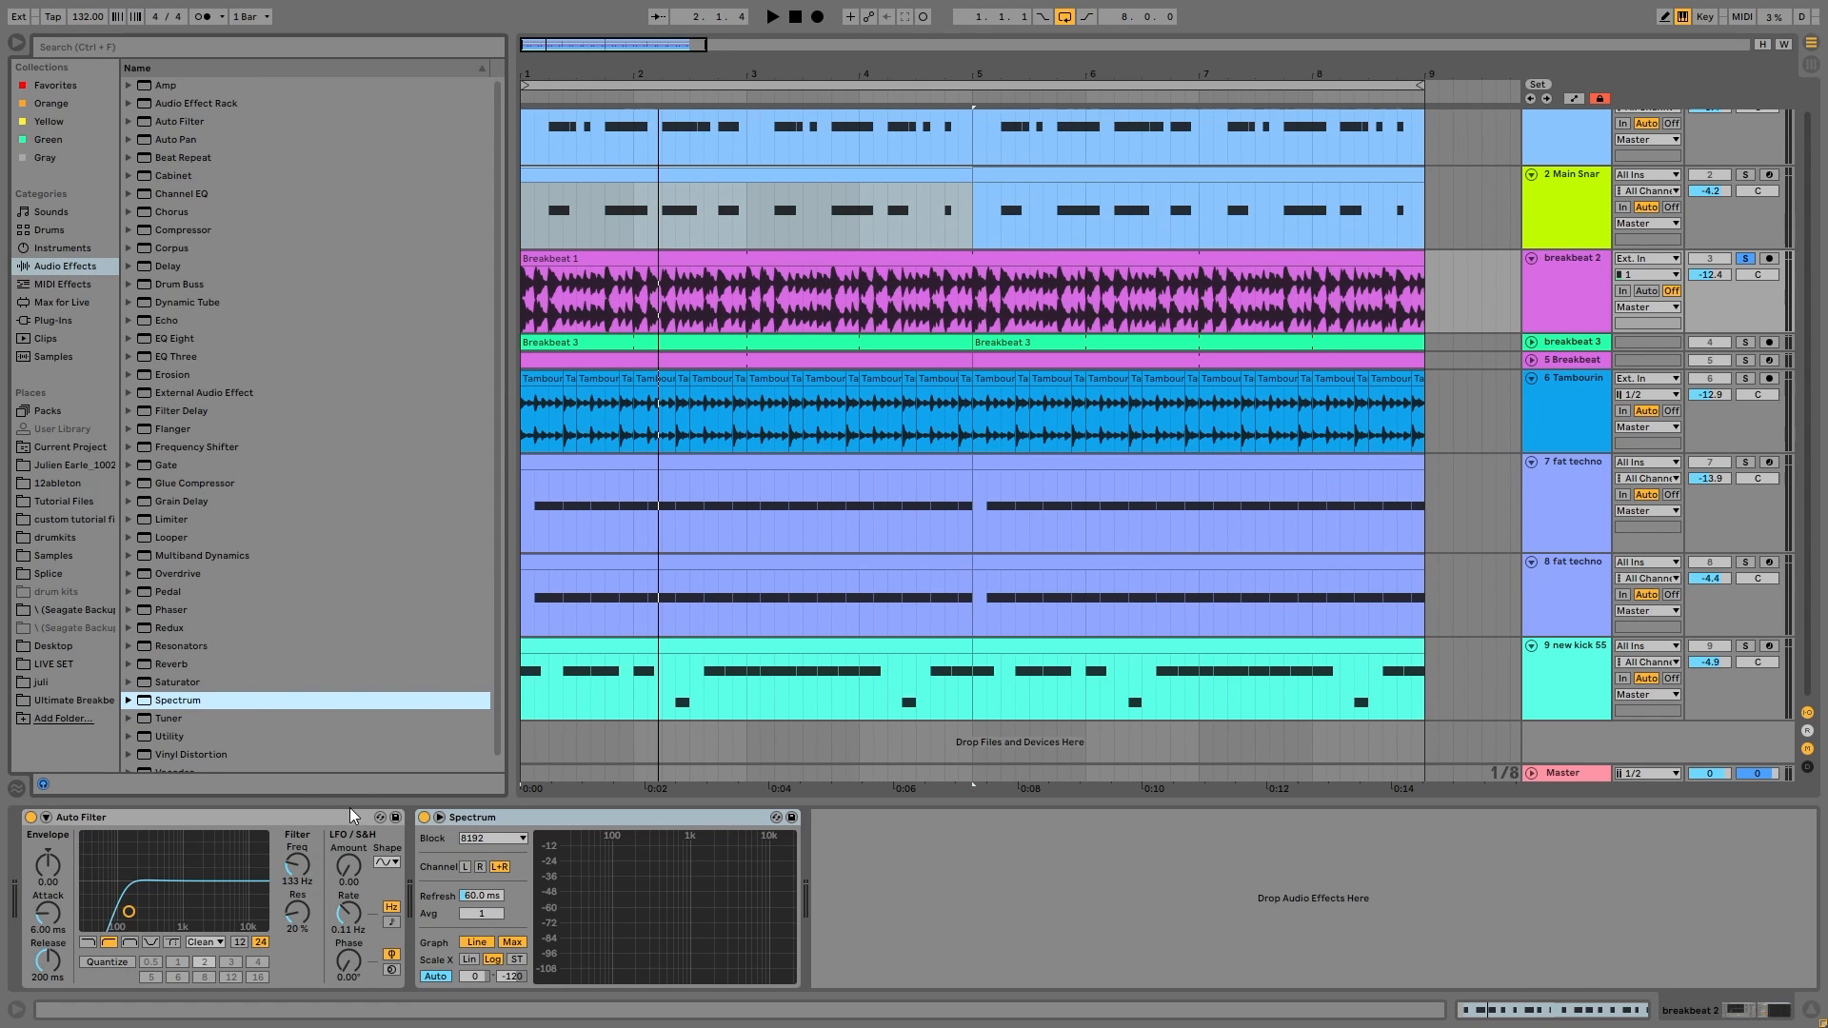
left_click(439, 816)
key("space")
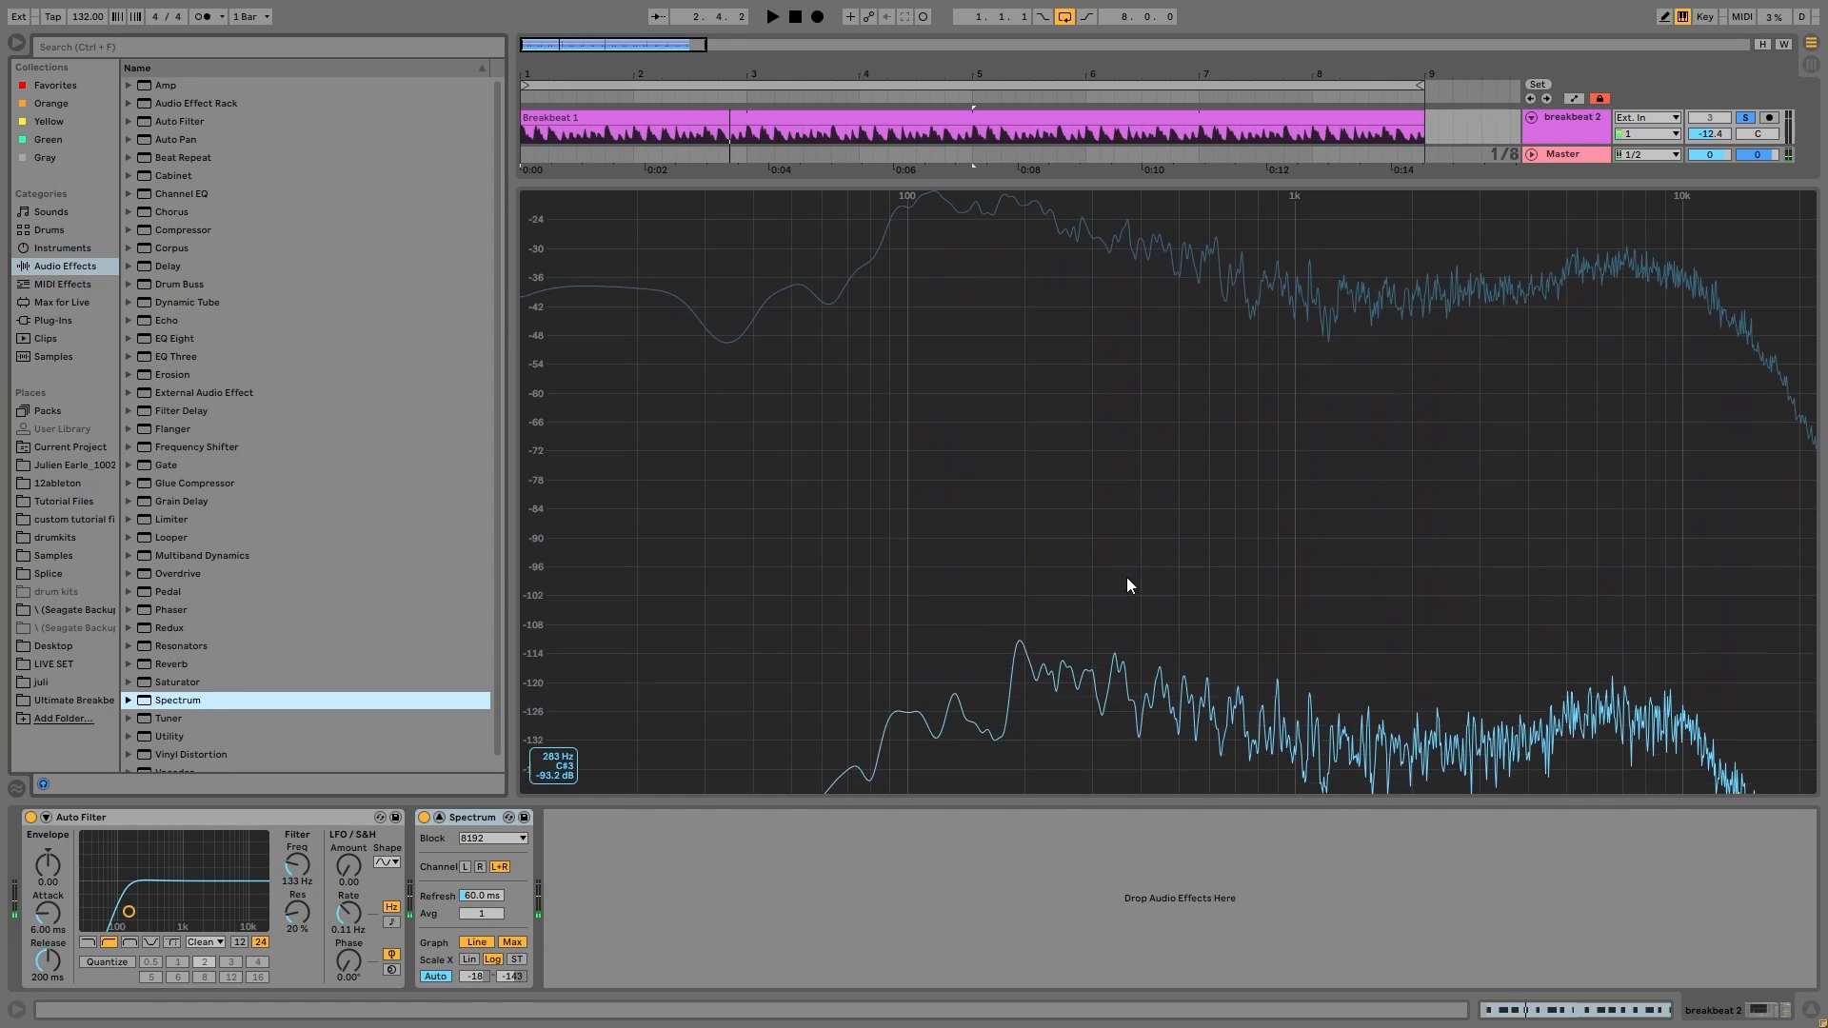
key("space")
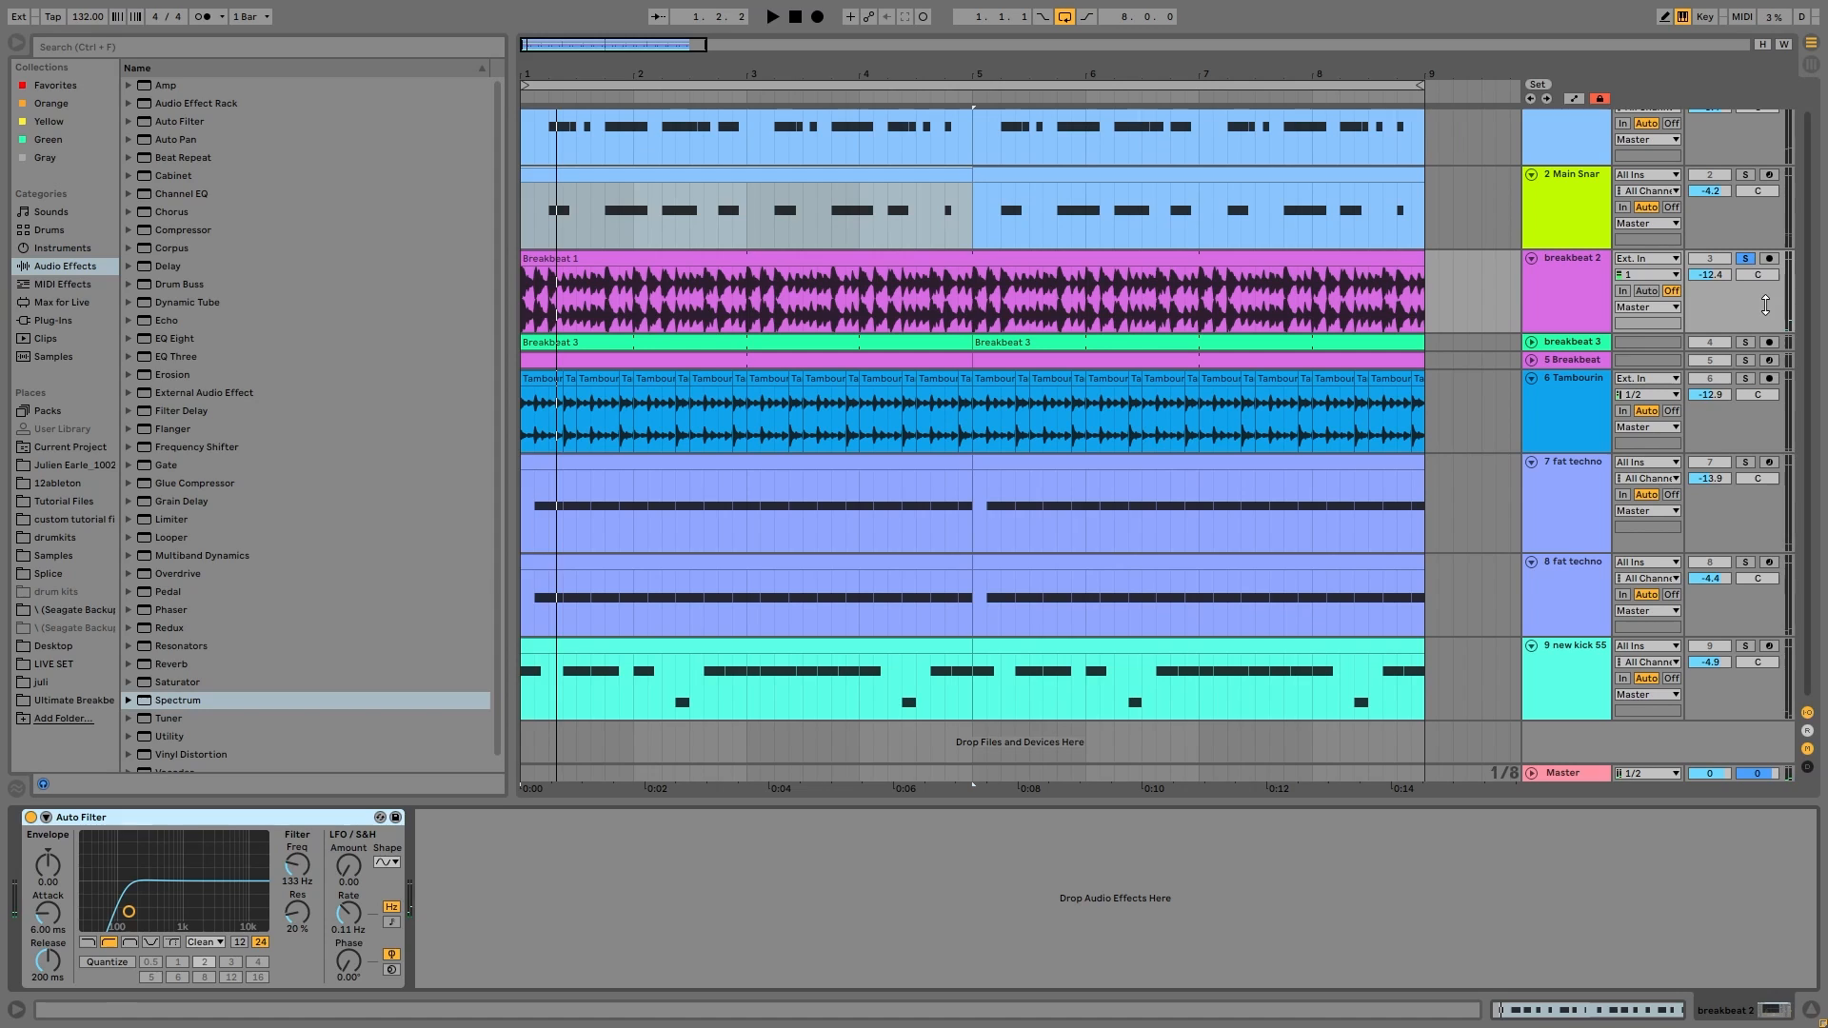
Step: Add both snares, the tambourine, both fat techno tracks and new kick 55 to the soloed breakbeat 2 and play them together
scroll(1765, 297, "up", 1)
left_click(1745, 200)
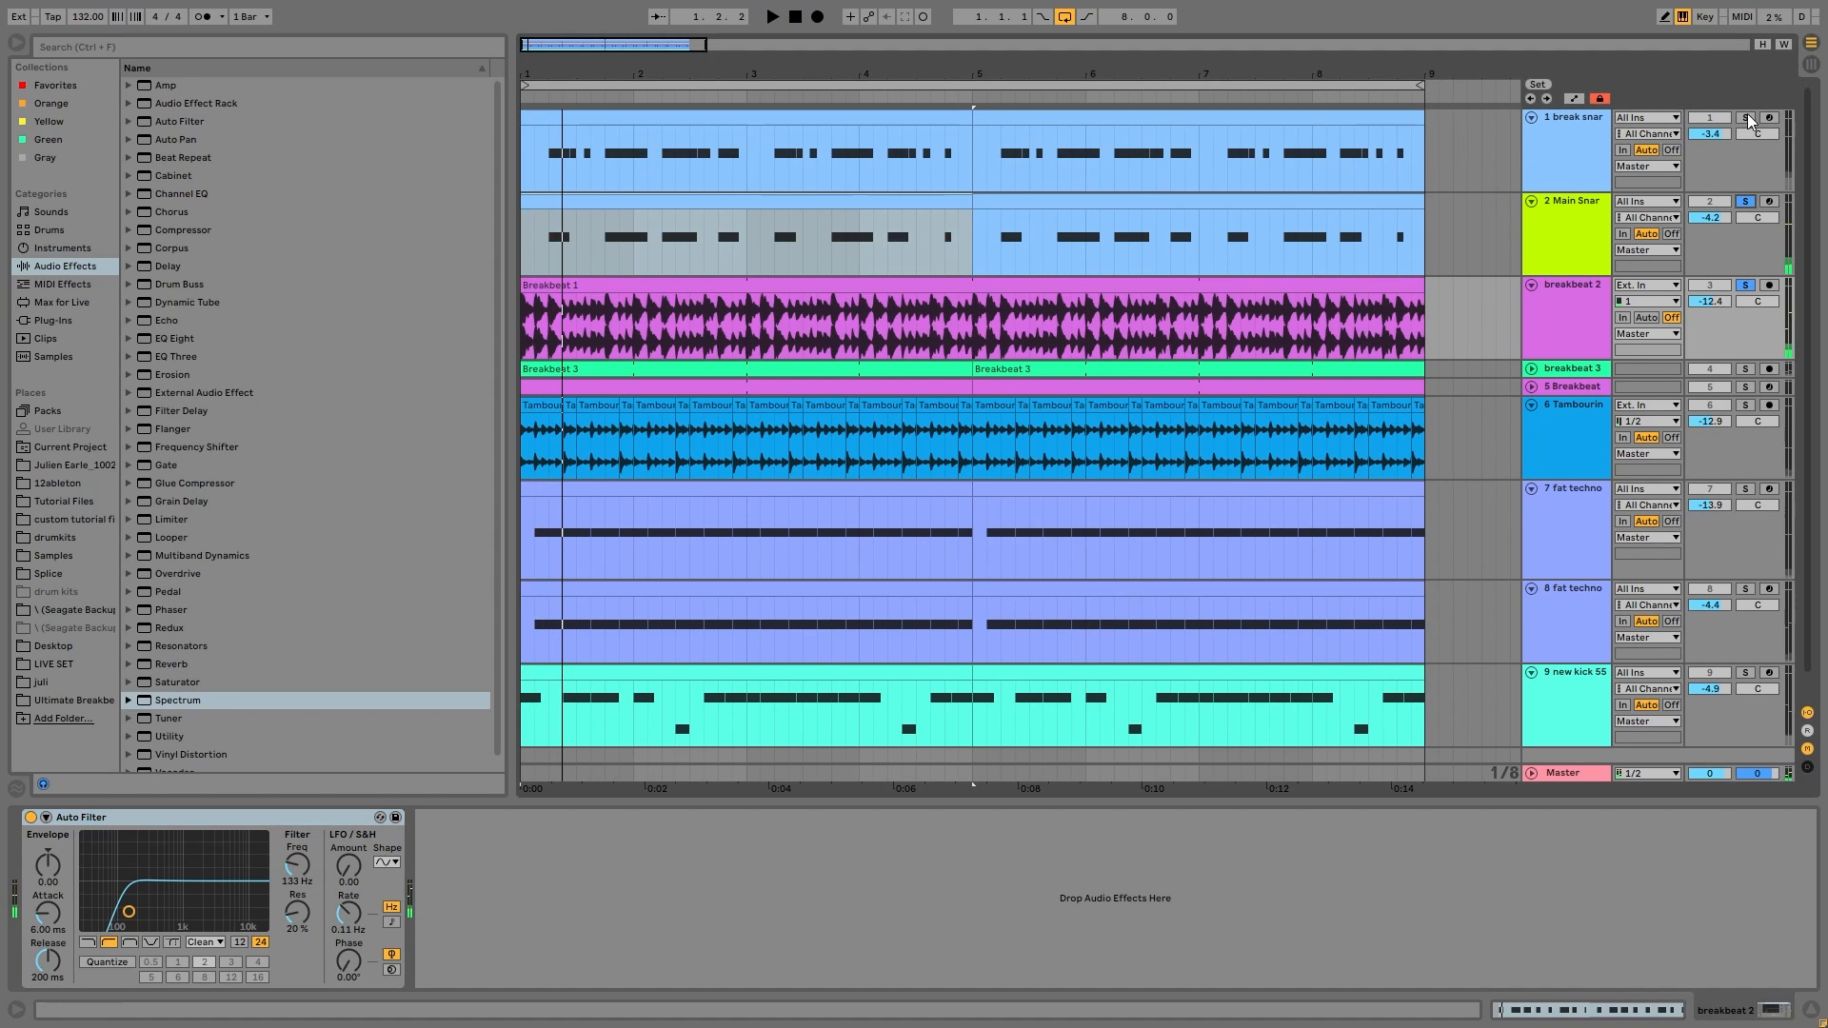
left_click(1746, 405)
scroll(1719, 476, "down", 1)
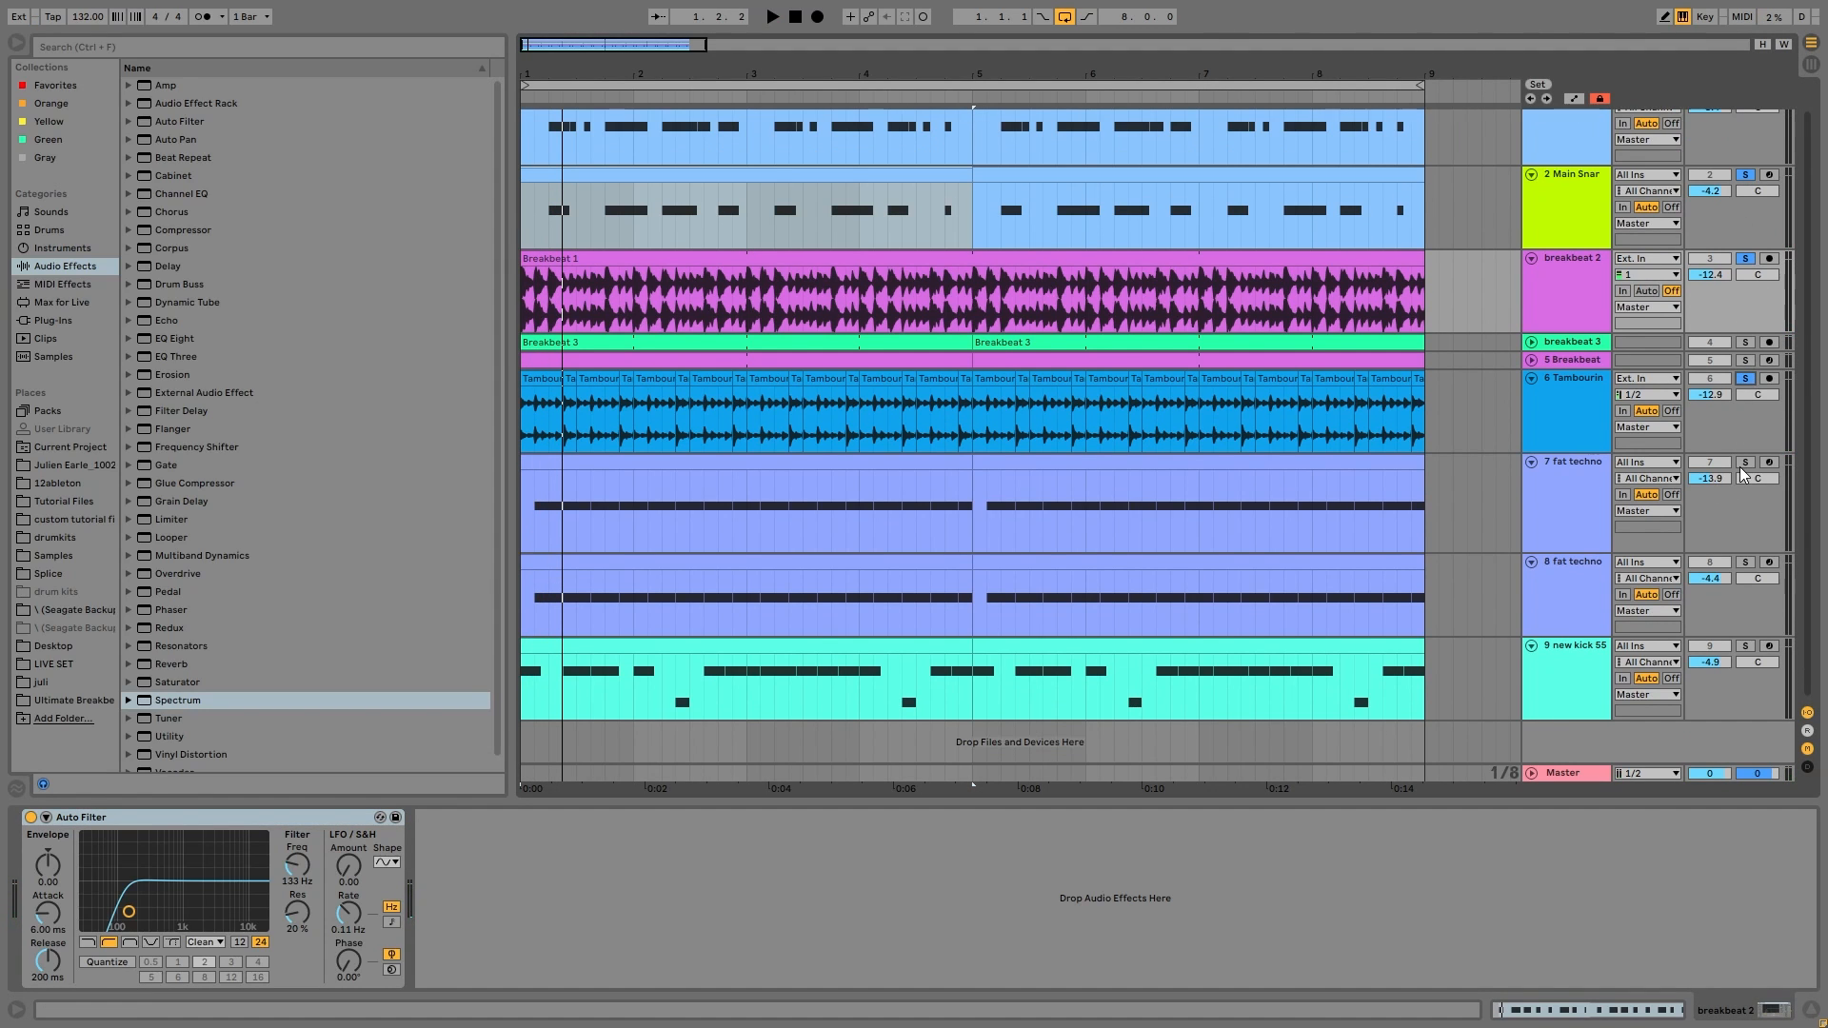
left_click(1745, 646)
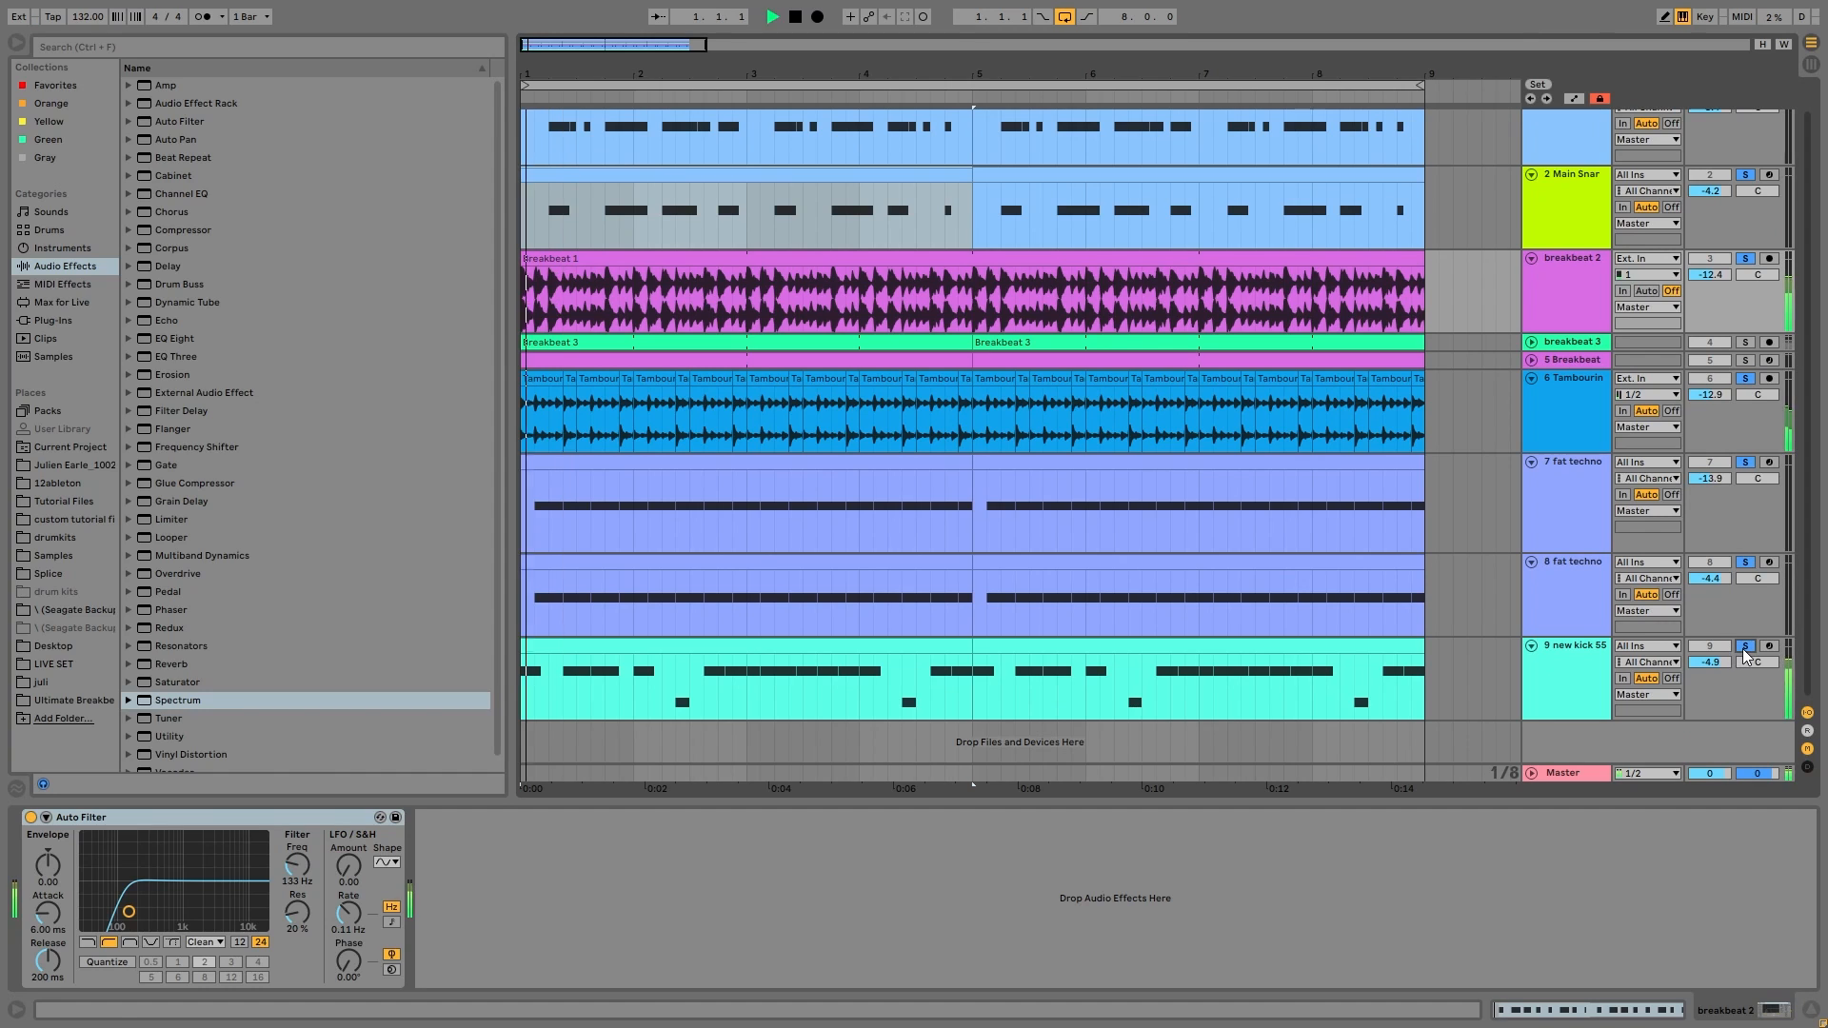
scroll(1761, 387, "up", 1)
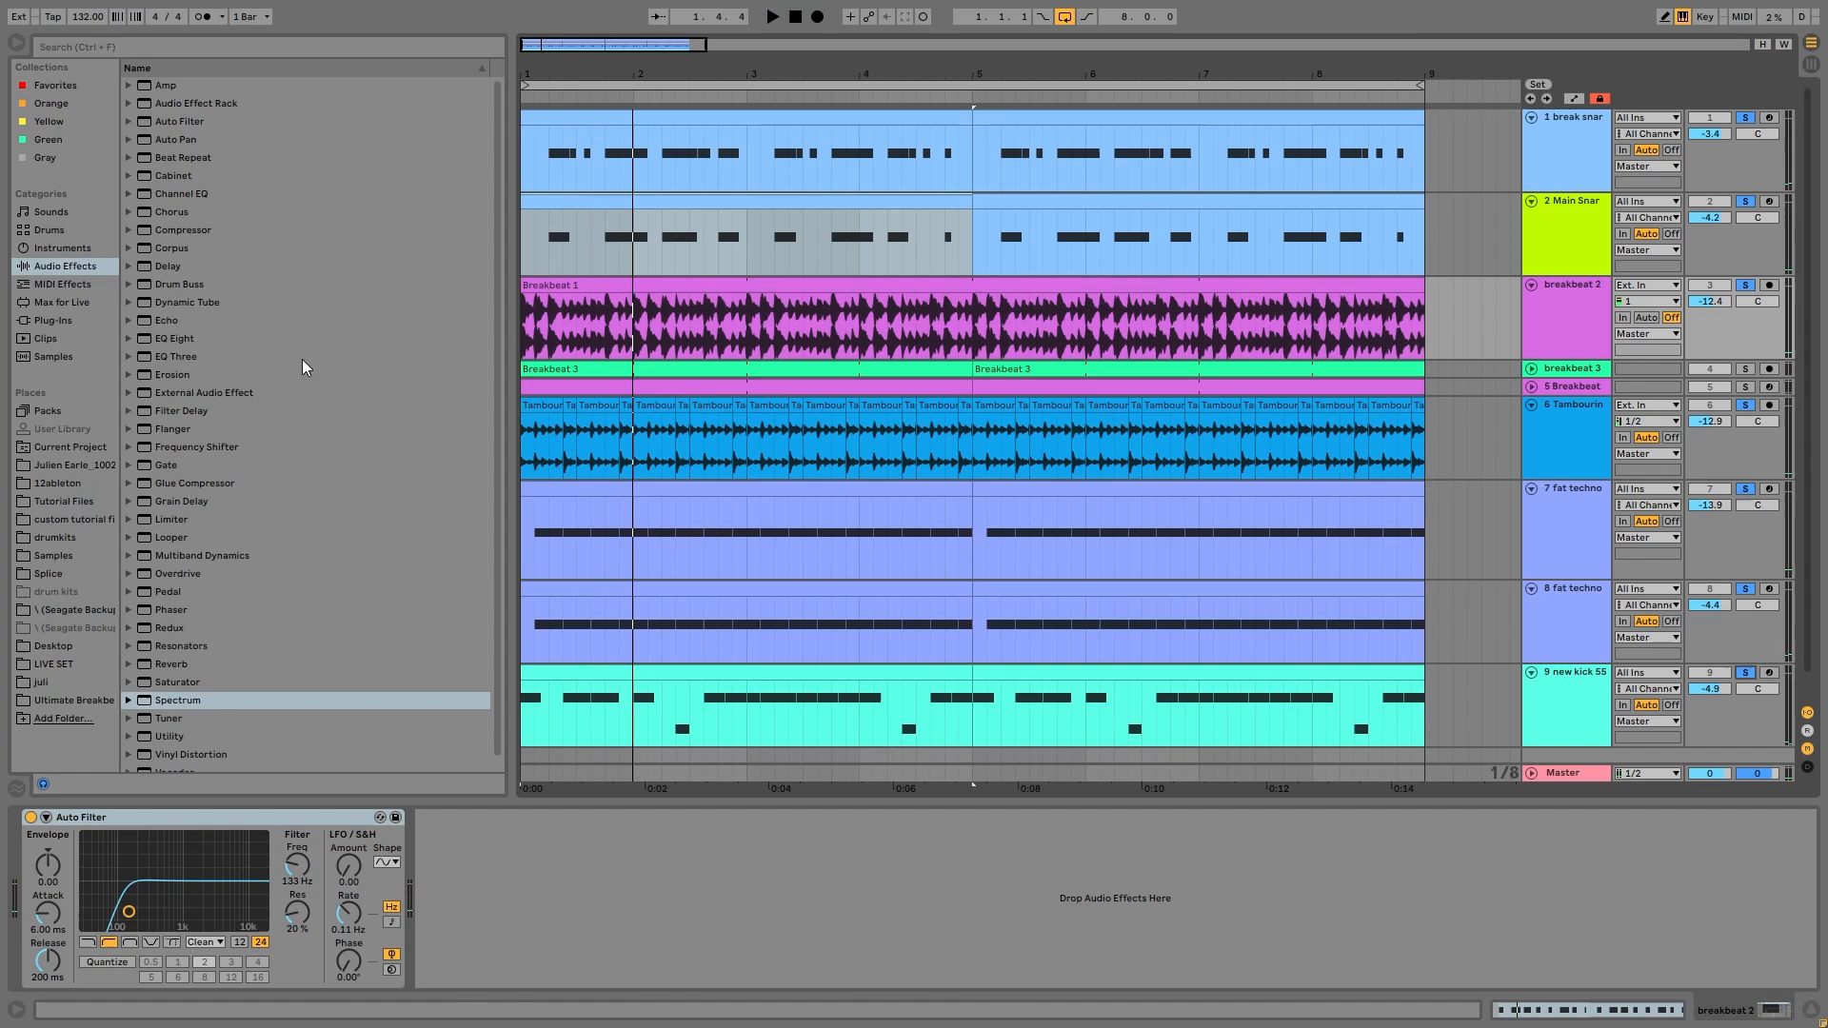
Step: Unfold the breakbeat 3 and 5 Breakbeat tracks and inspect the effect chain on breakbeat 3
left_click(1530, 385)
left_click(1530, 369)
scroll(1533, 367, "down", 1)
key("space")
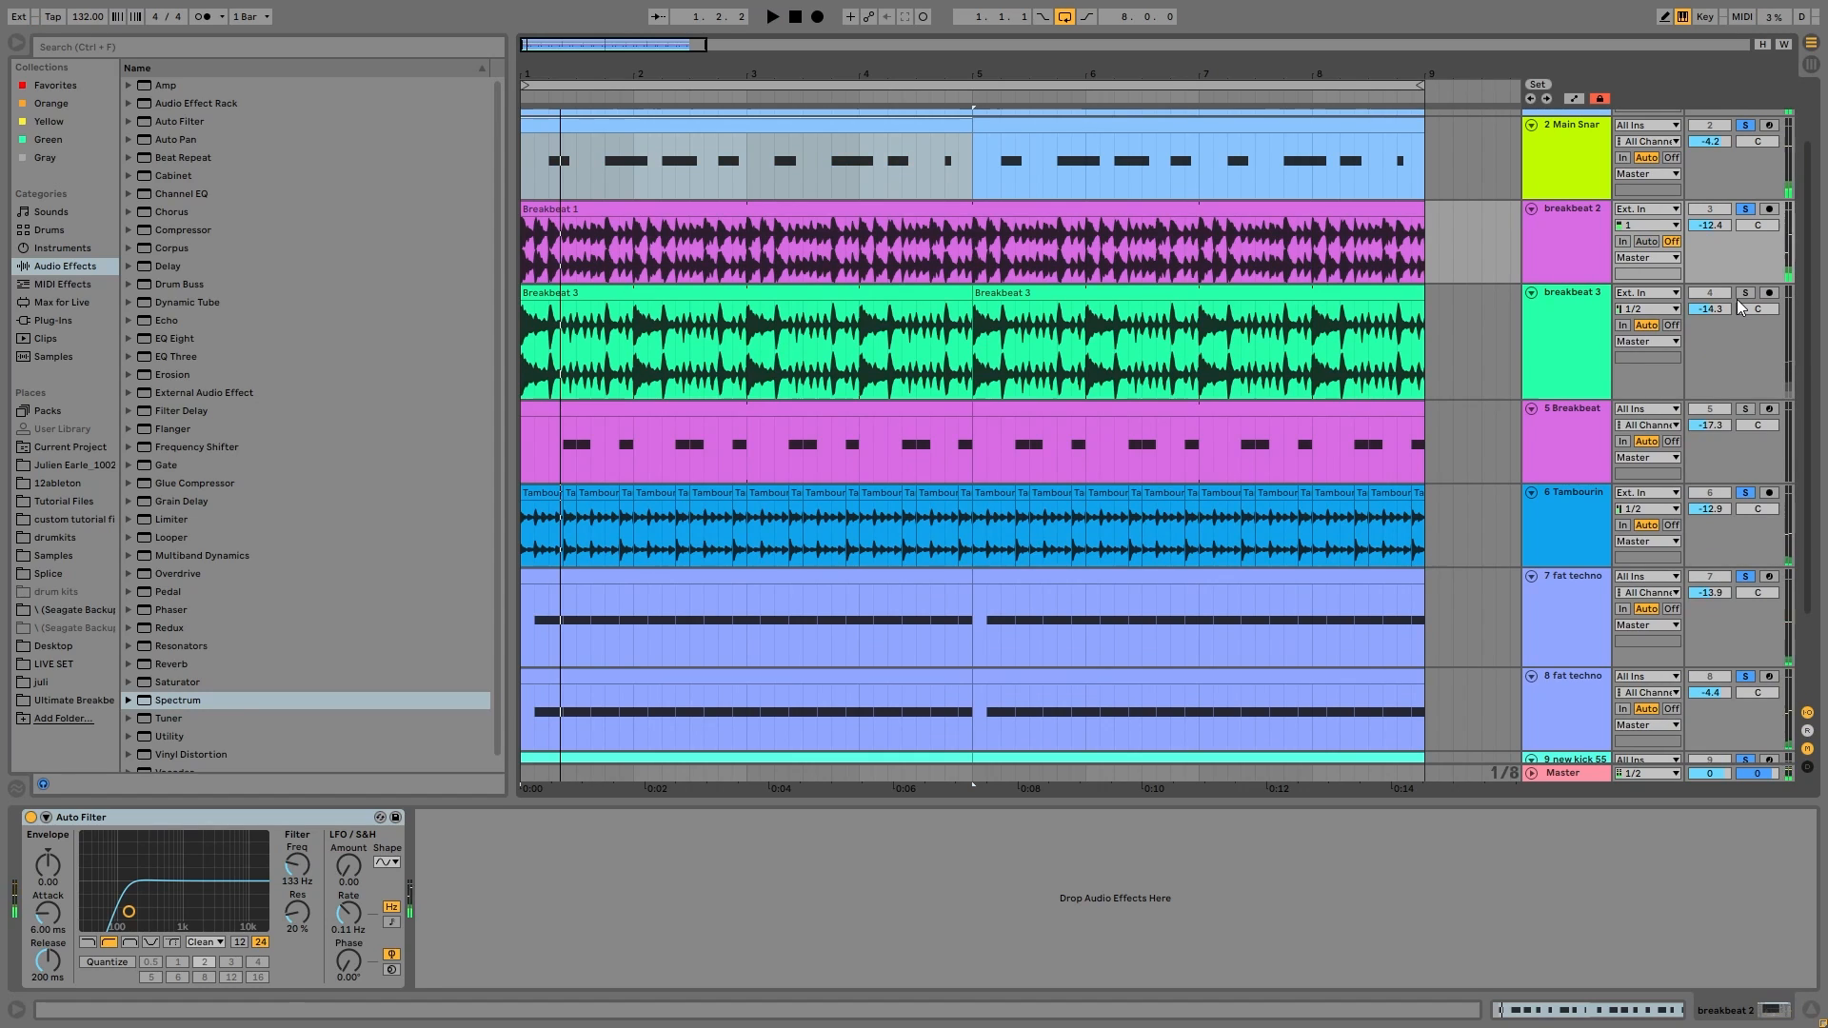
left_click(1574, 356)
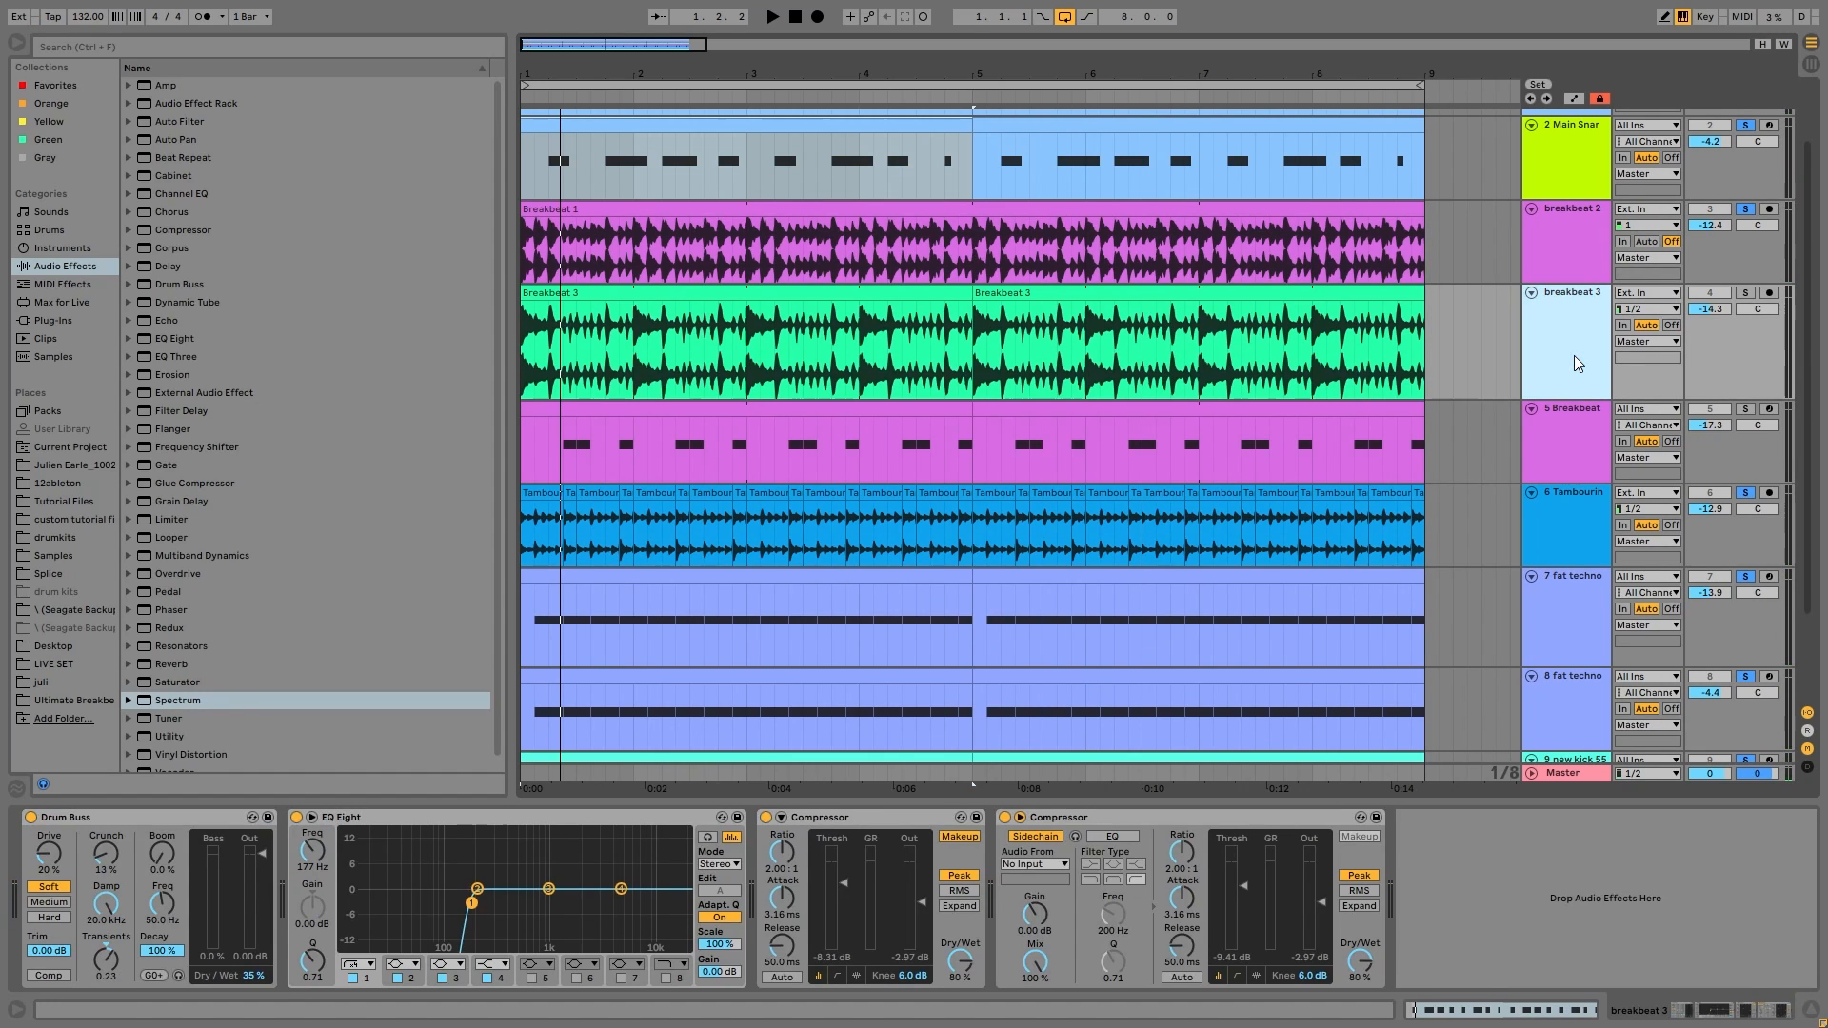
left_click(1584, 524)
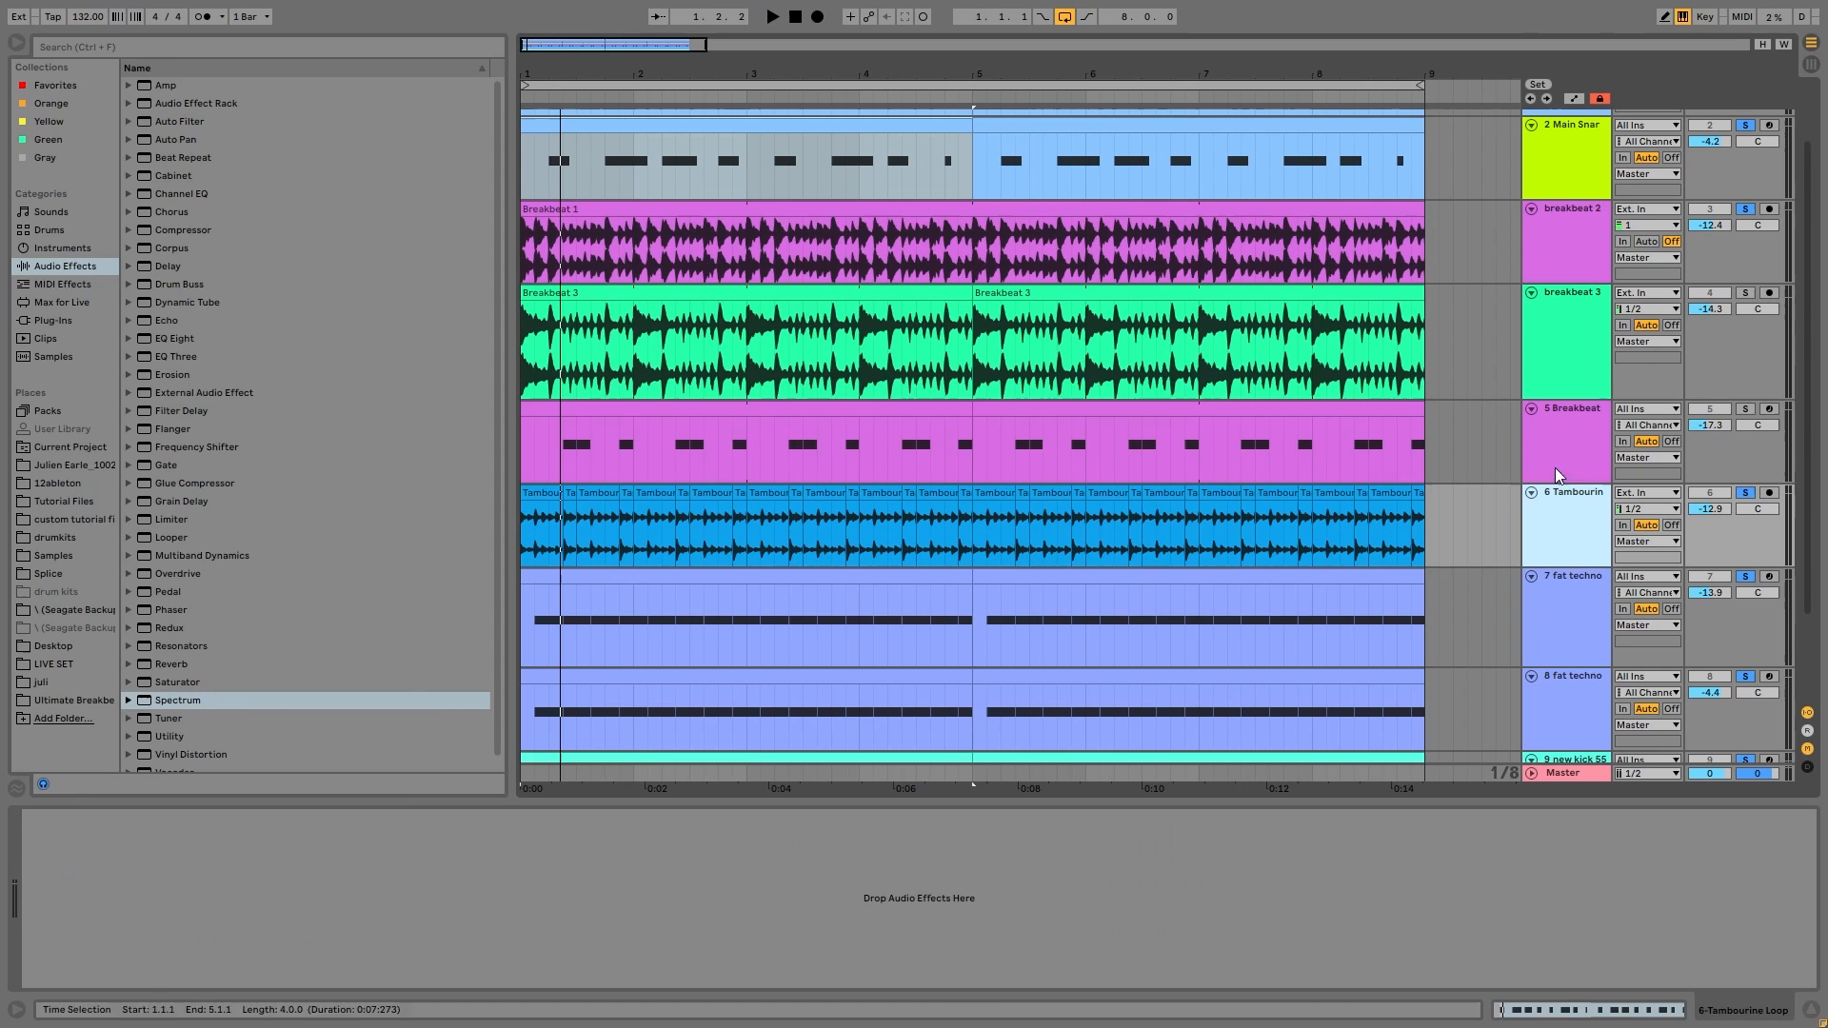
Step: Add track 5 Breakbeat to the playing soloed beat, display its sampler and set its volume to -13.1 dB
key("space")
left_click(1741, 408)
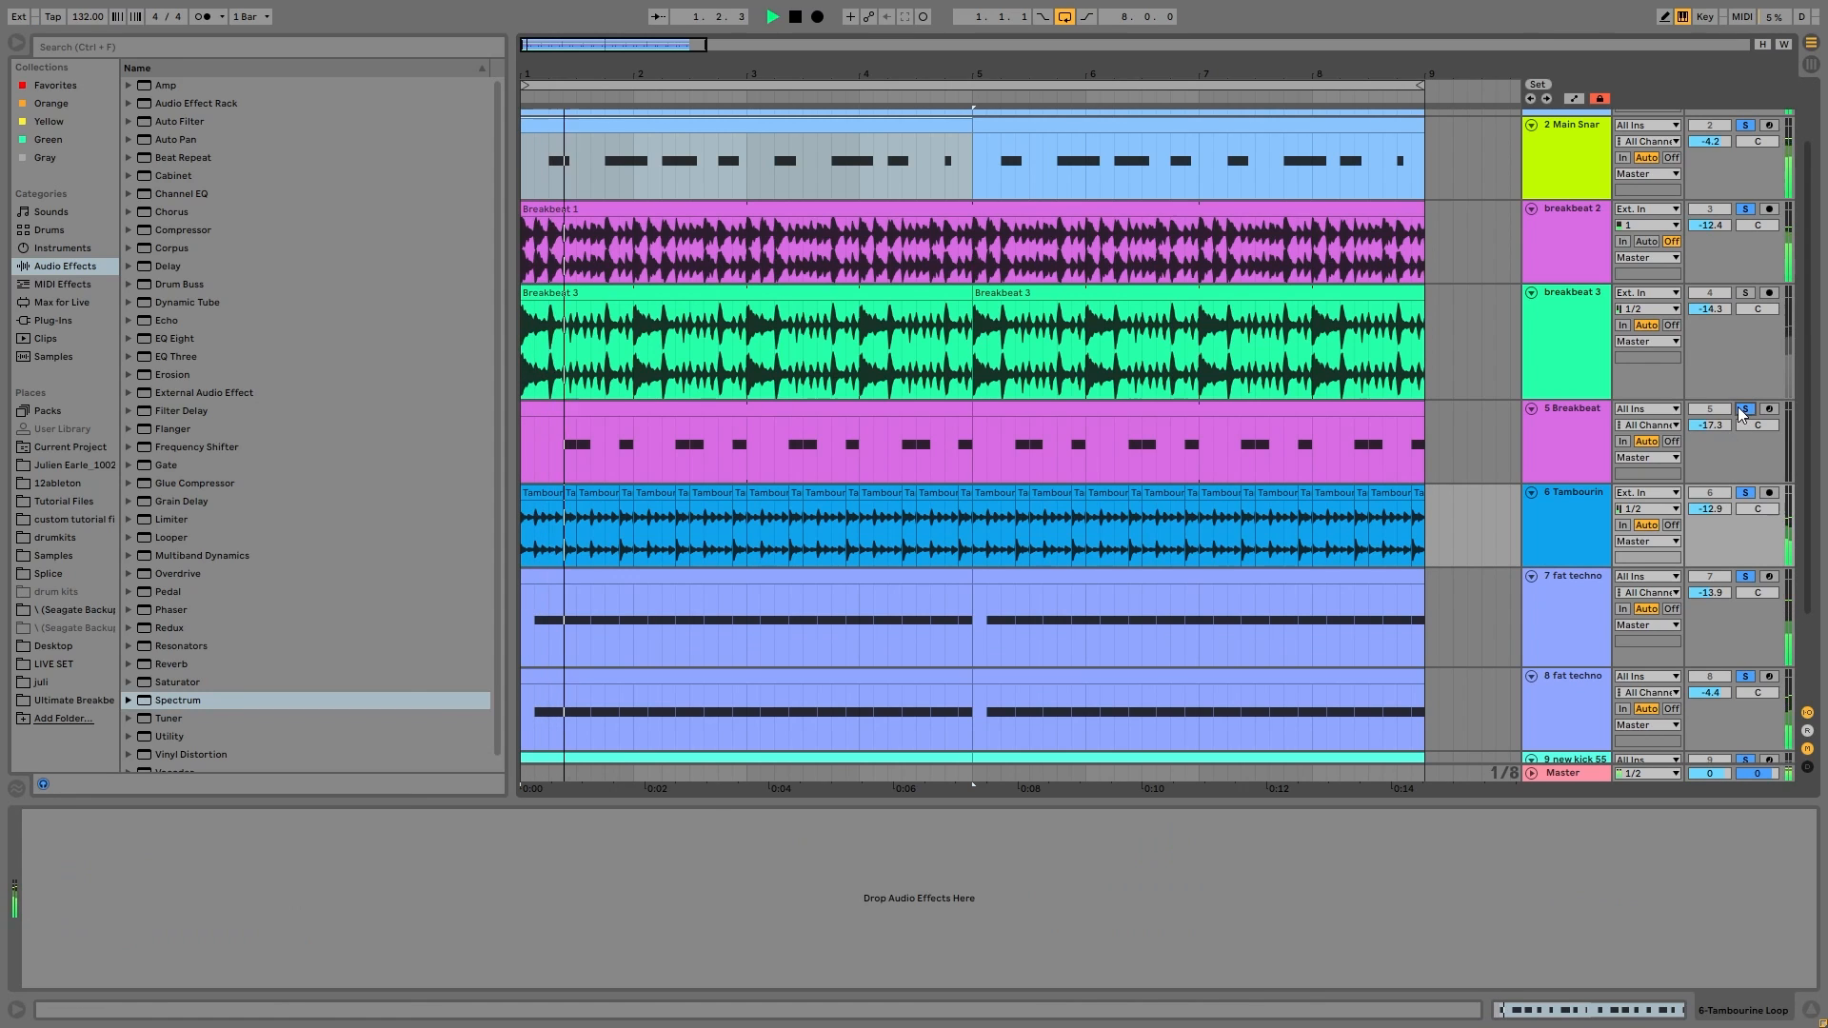
left_click(1529, 455)
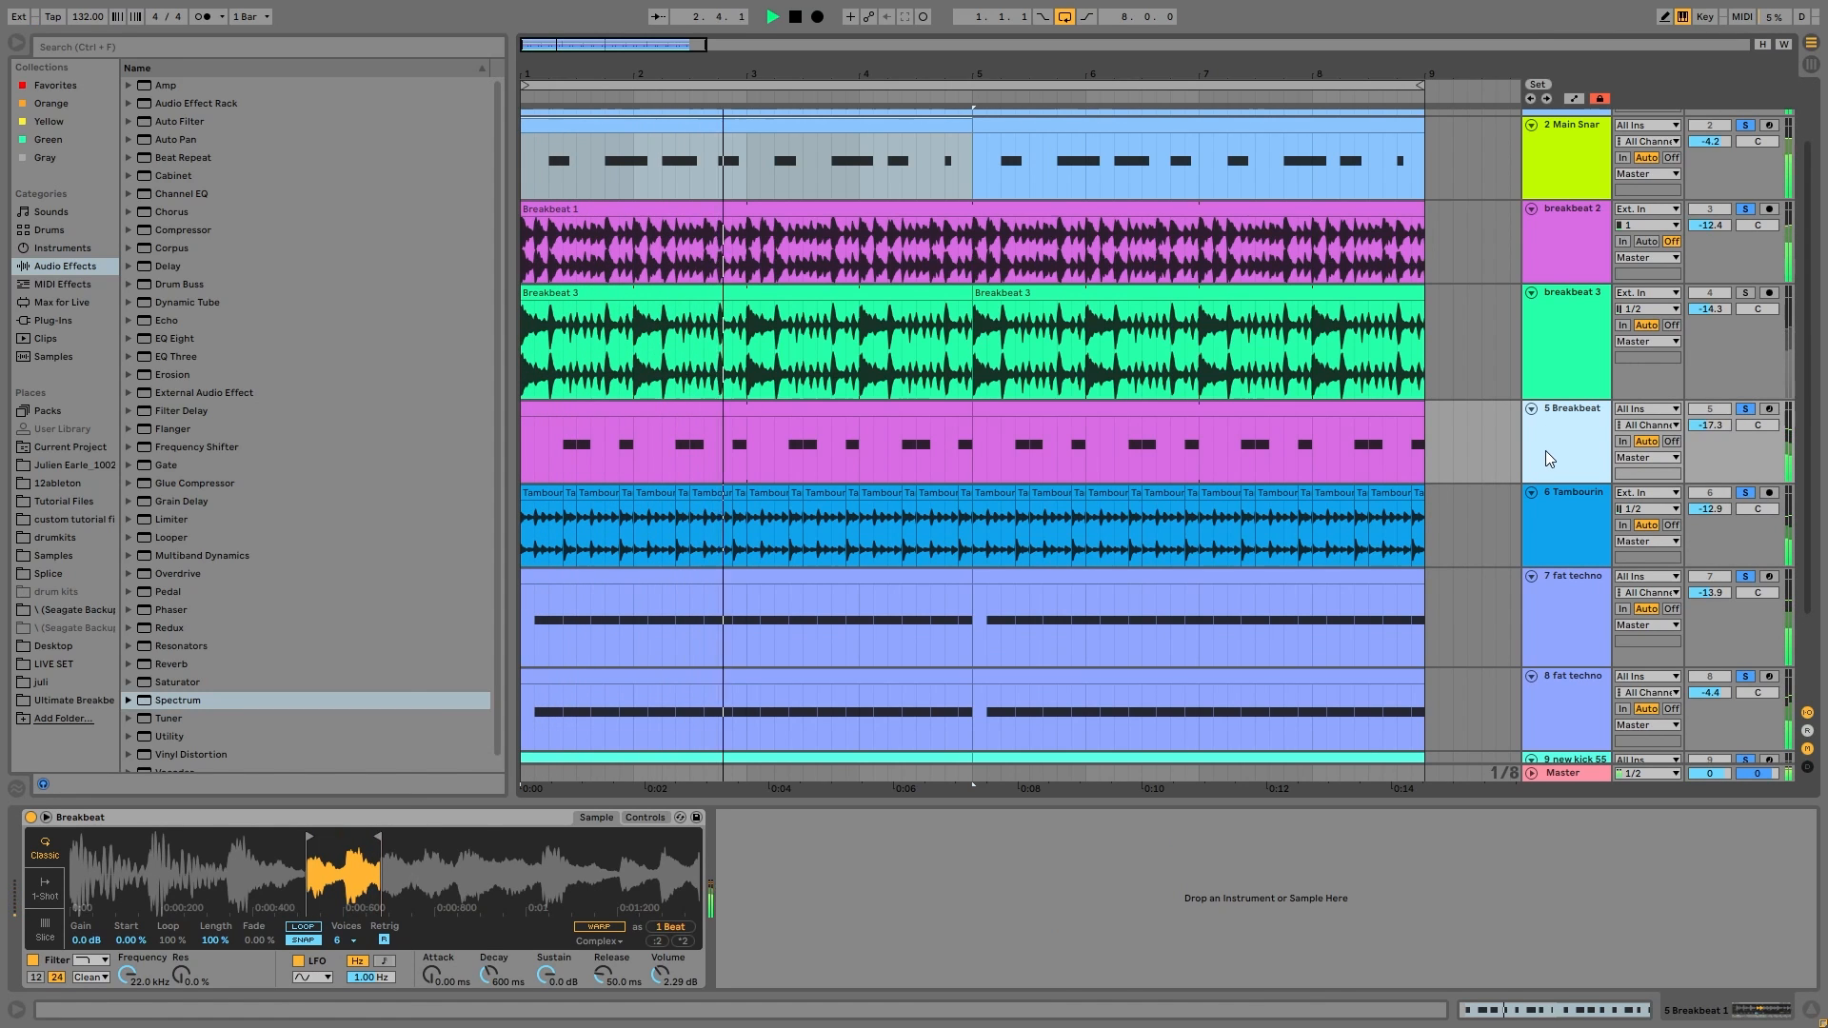
left_click_drag(1717, 429, 1718, 413)
Step: Solo track 5 Breakbeat alone and play its sampled slice
key("space")
left_click(1745, 409)
key("space")
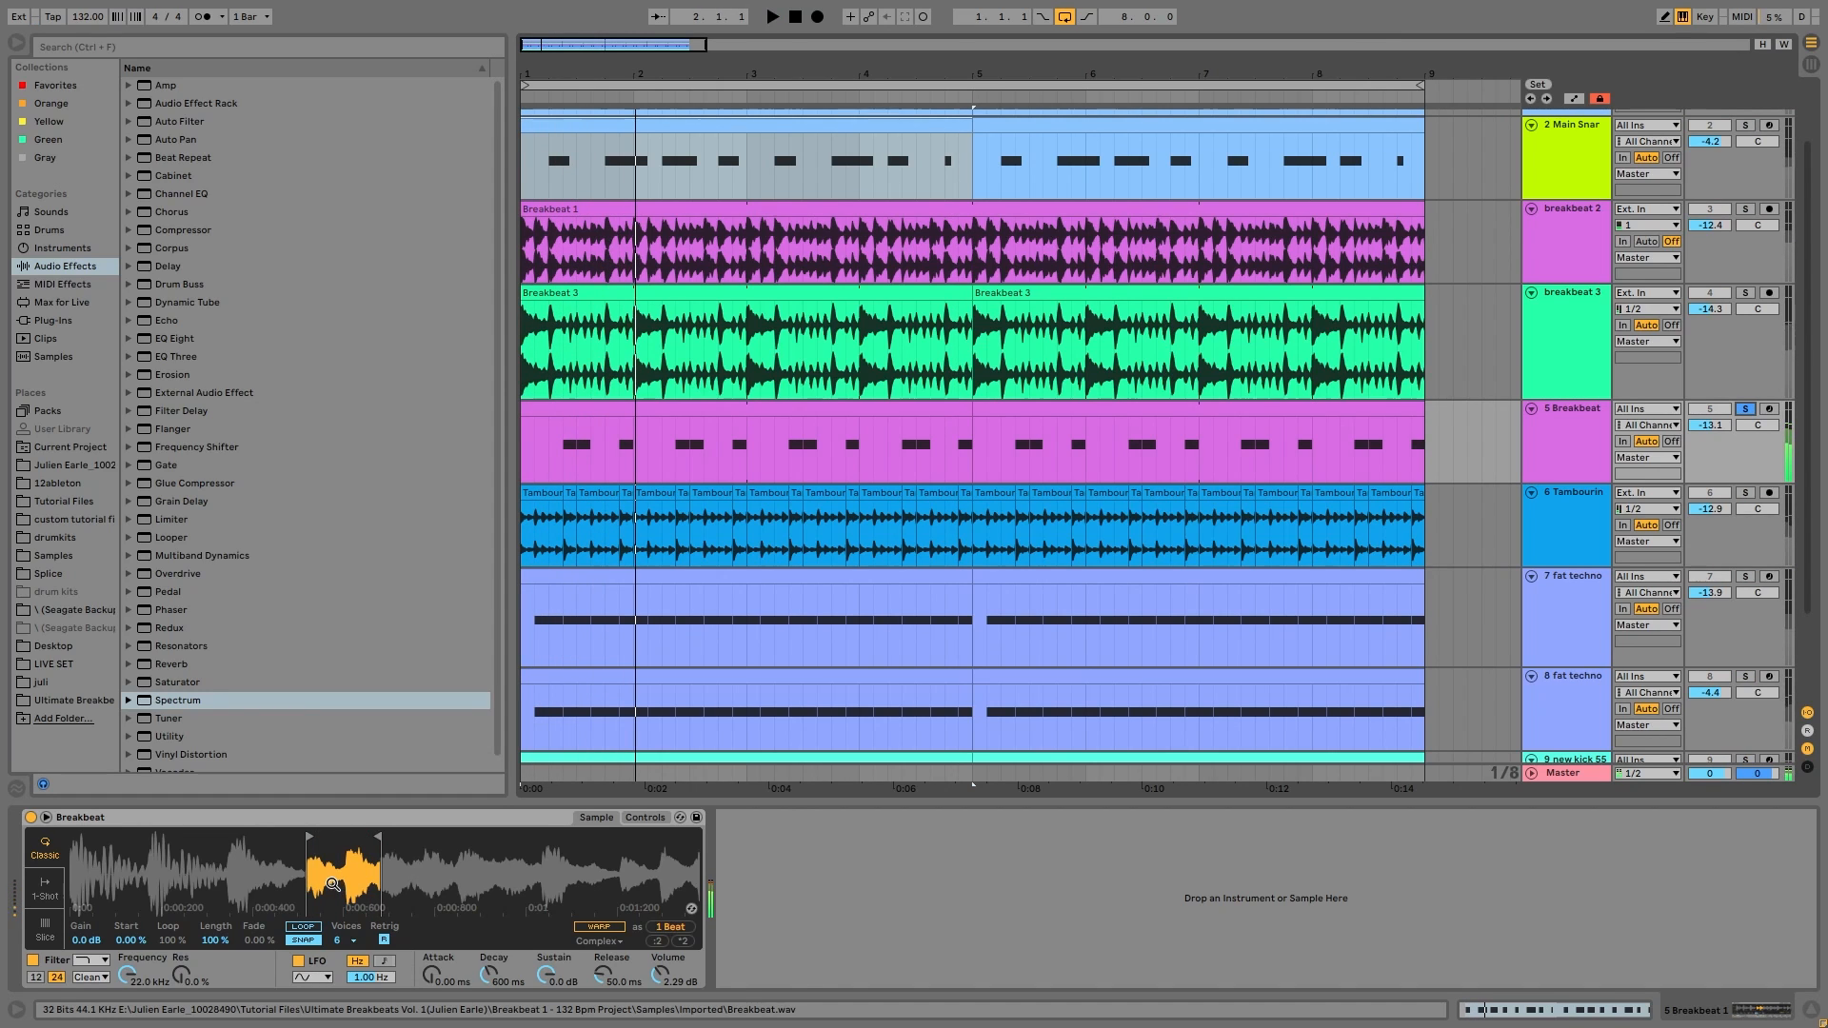
key("space")
key("space")
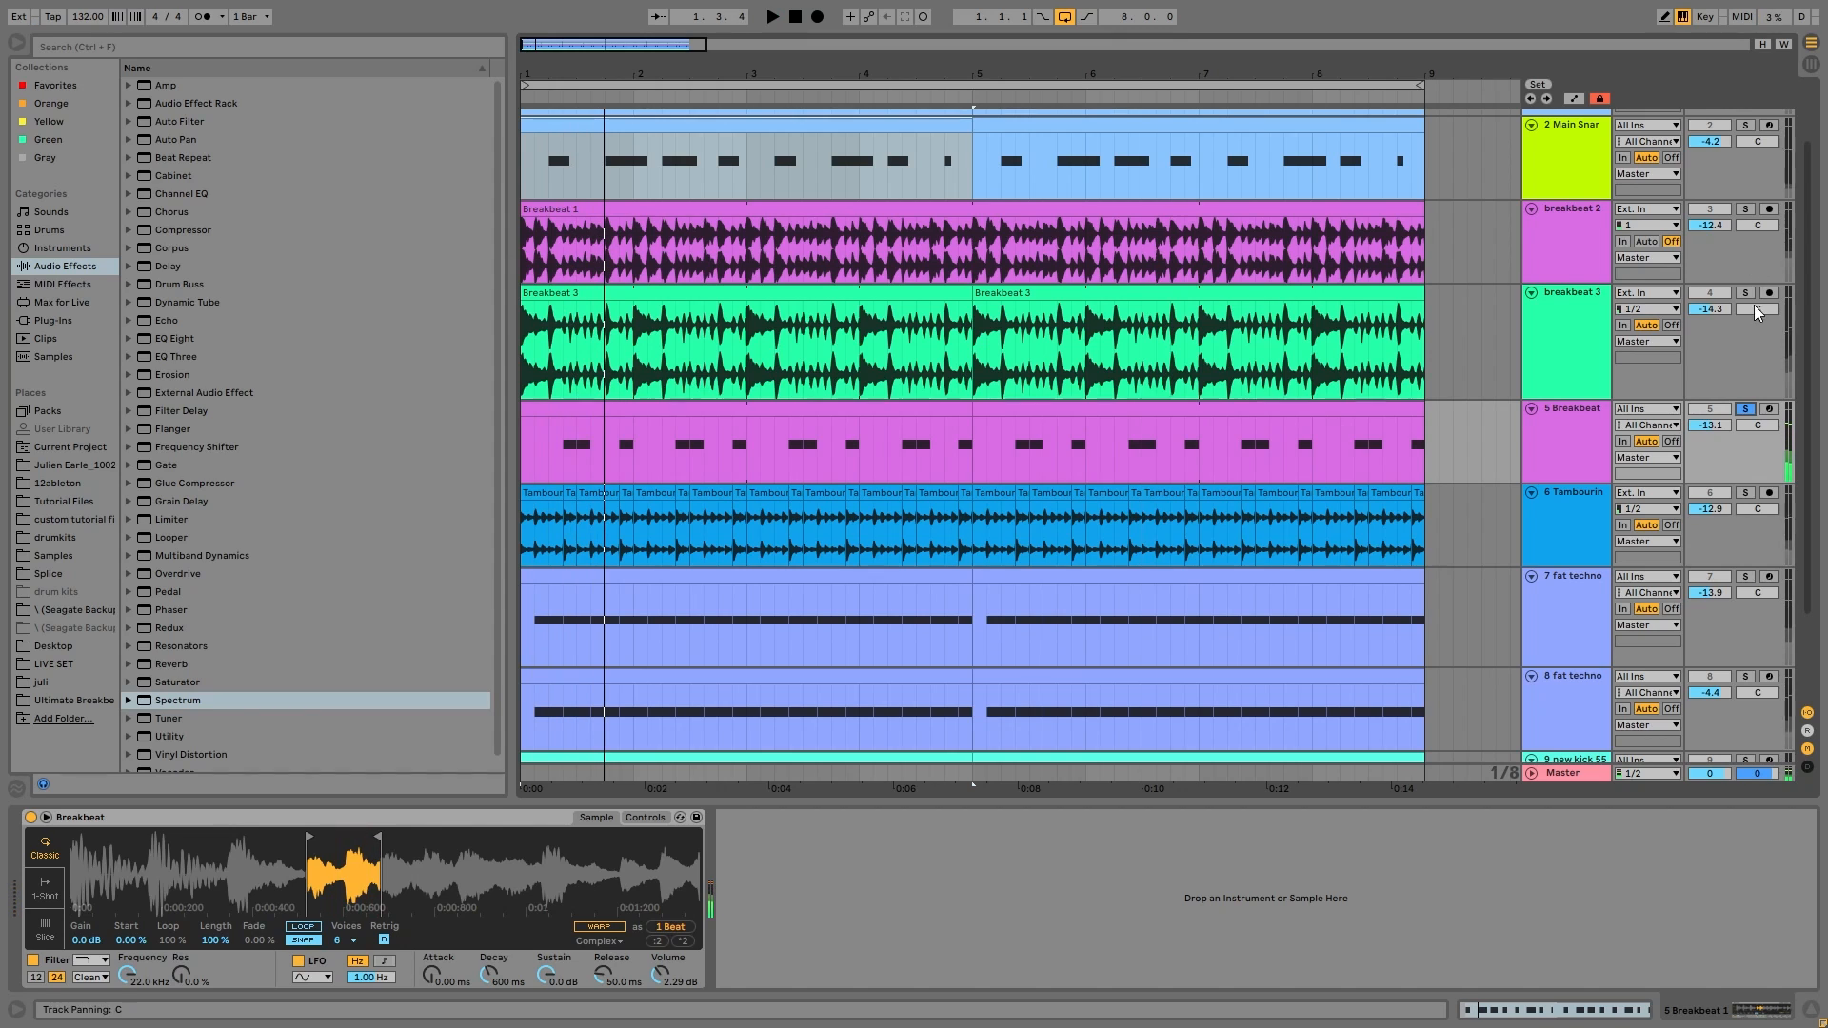
Step: Add breakbeat 3 to the soloed track 5 Breakbeat and play the two together
left_click(1745, 292)
scroll(1761, 301, "up", 1)
key("space")
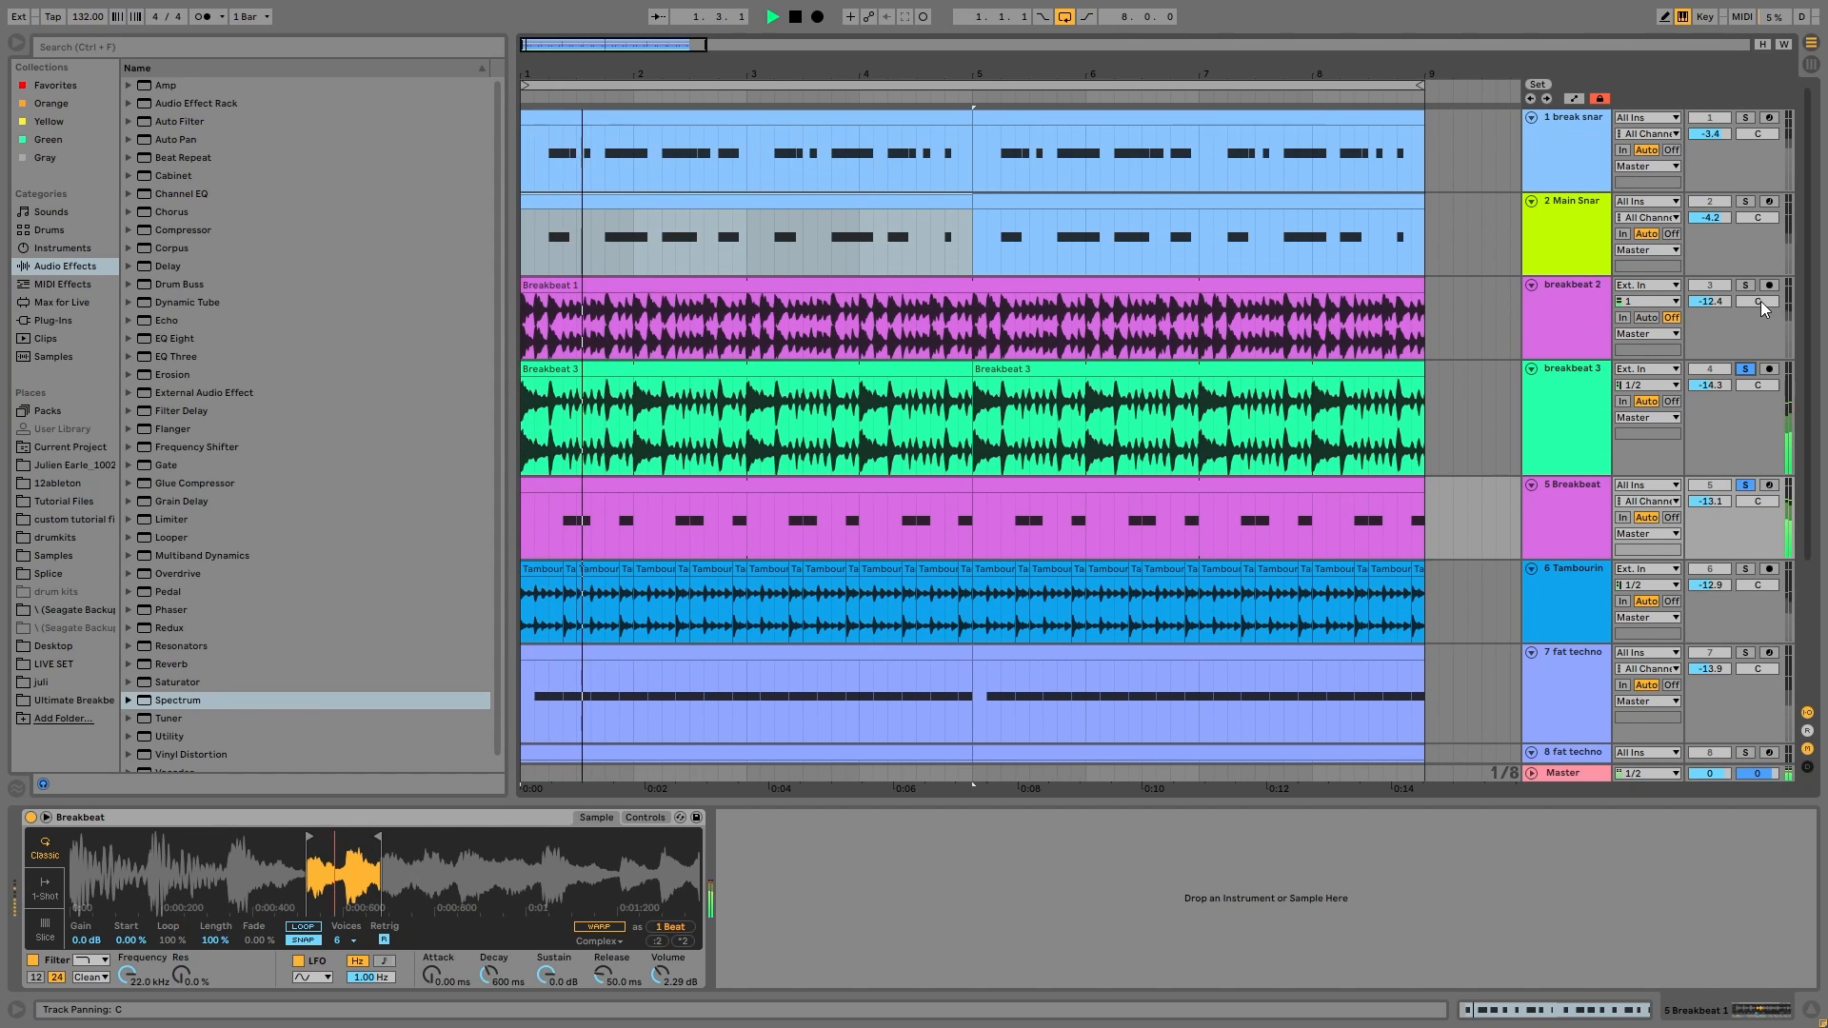
Step: Add breakbeat 2 and 2 Main Snar to the playing soloed tracks and take breakbeat 3 out of the solo
left_click(1745, 285)
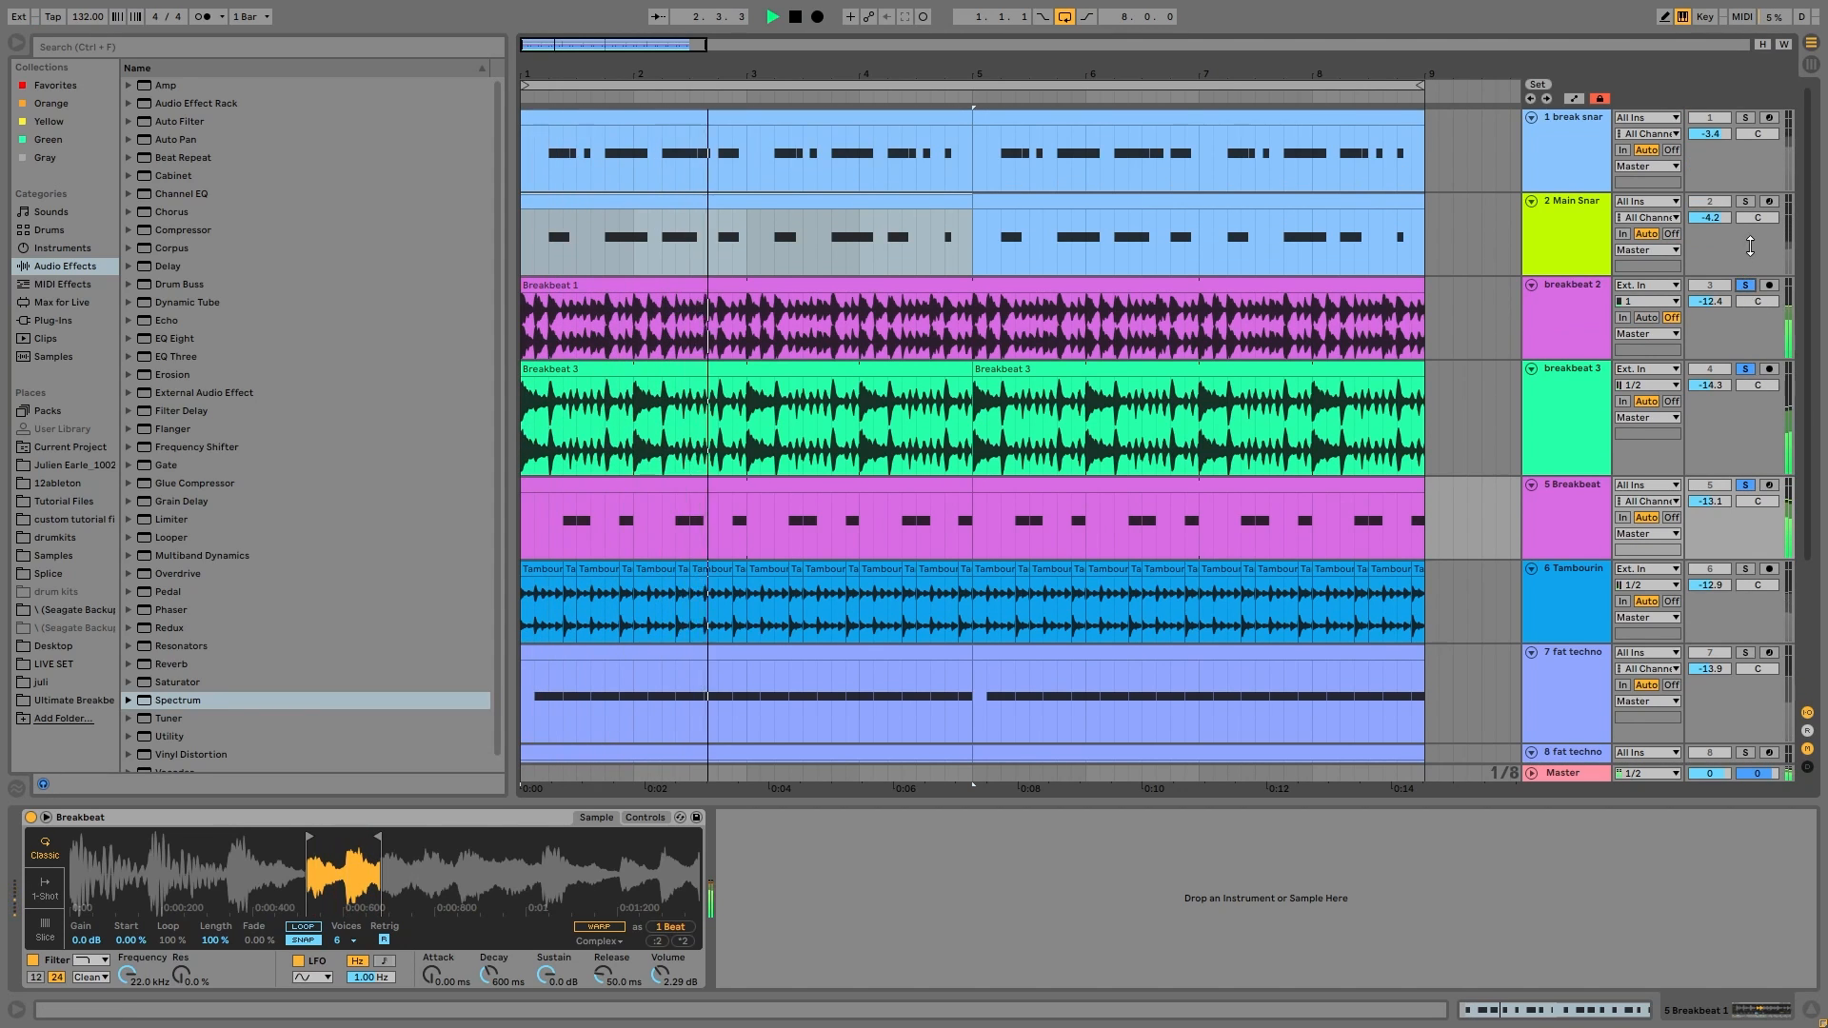
left_click(1746, 201)
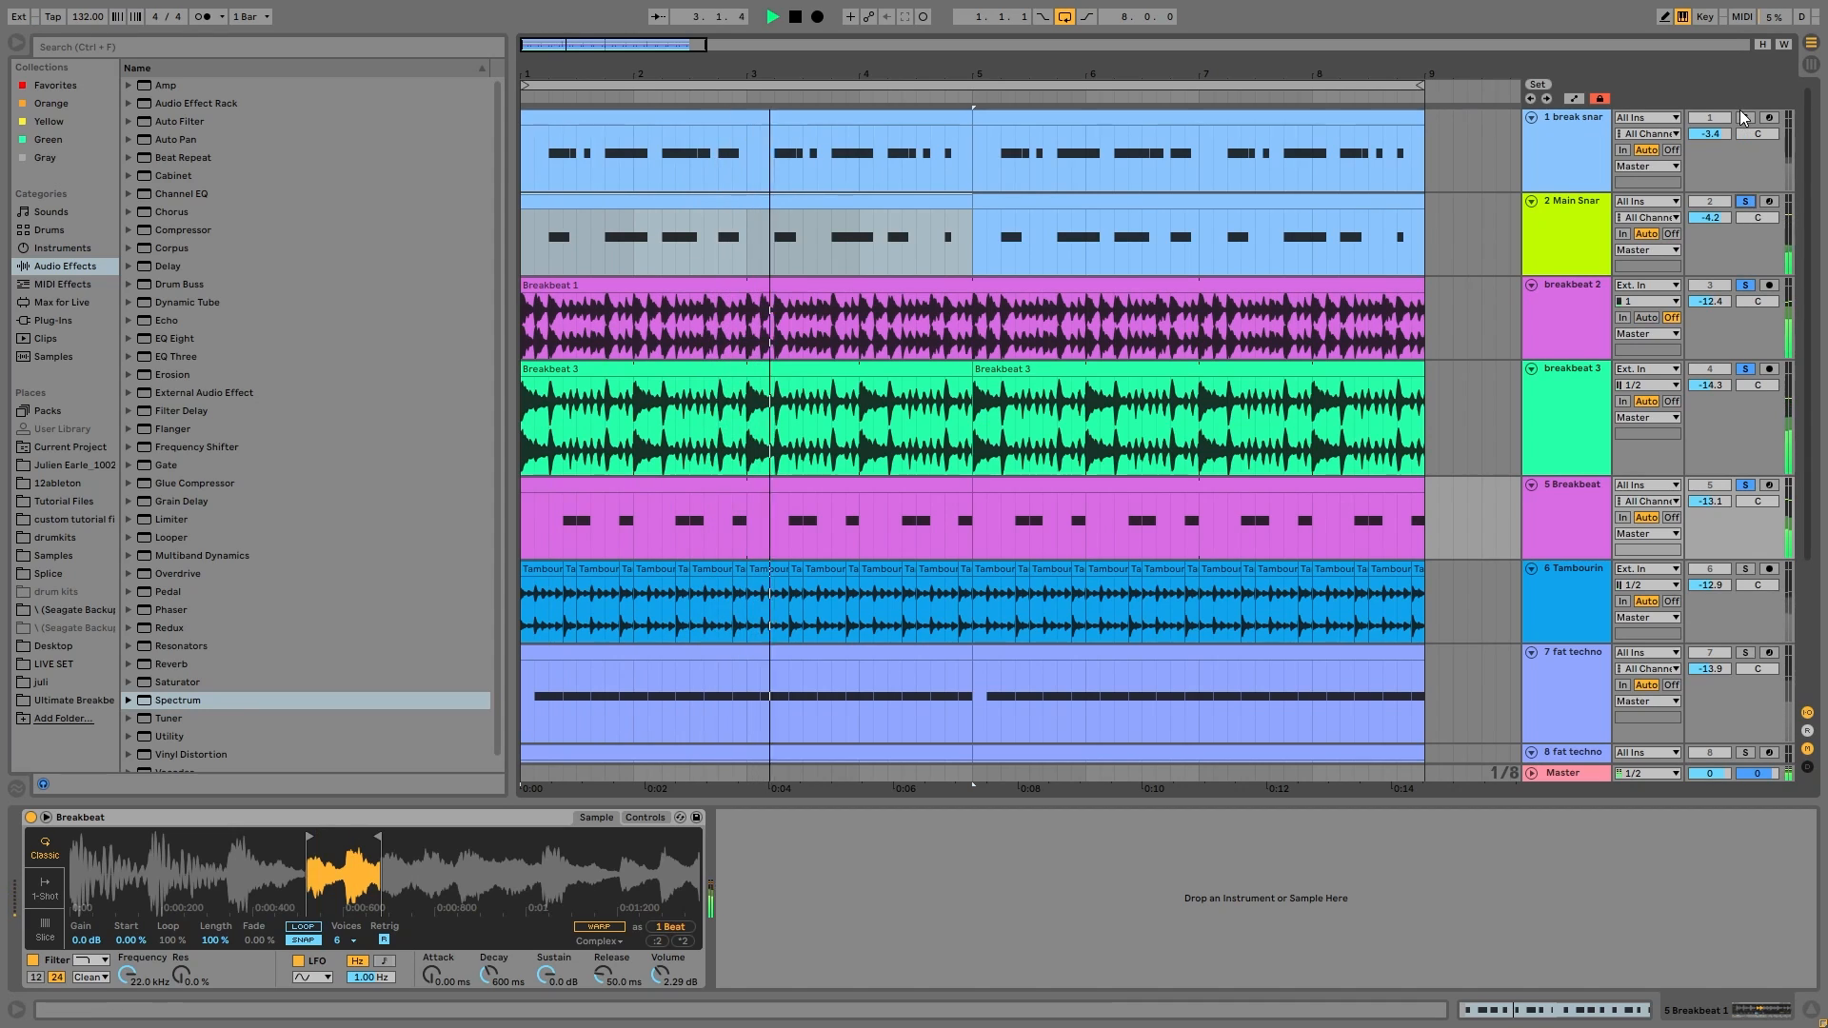
left_click(1746, 368)
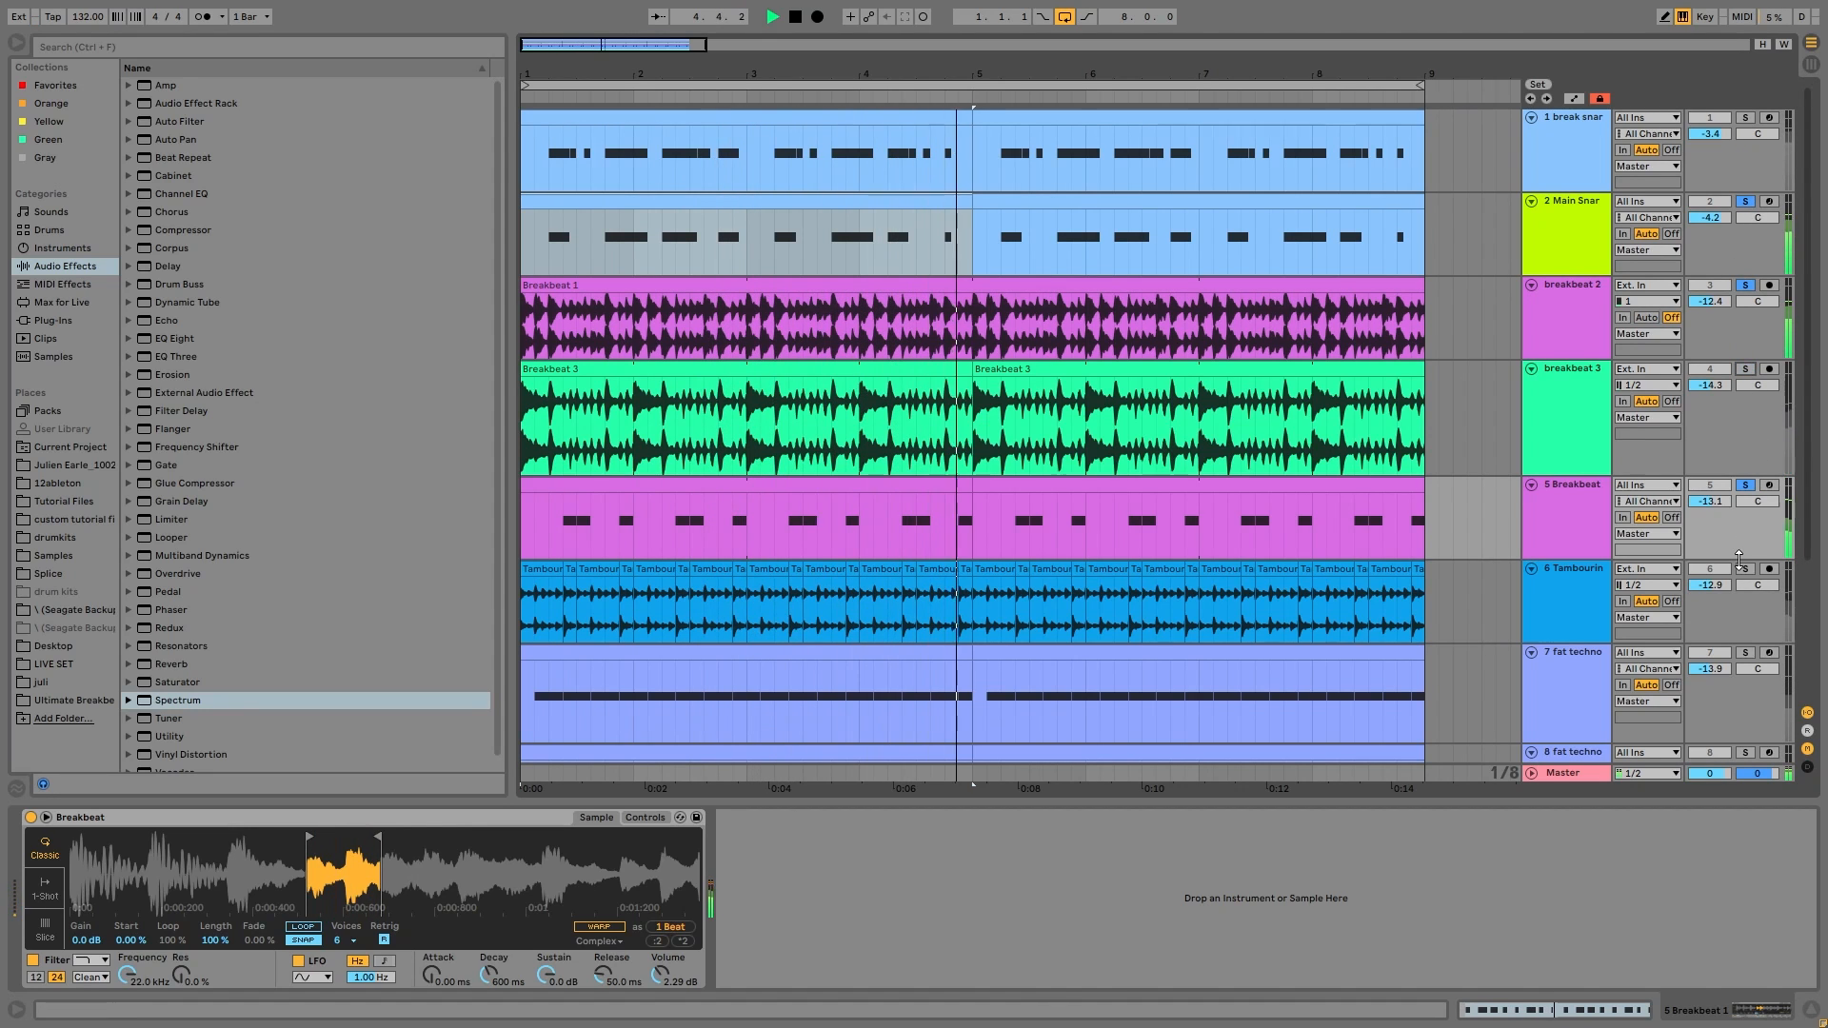
Step: Add 6 Tambourin, both fat techno tracks and 9 new kick 55 to the soloed tracks and restart playback
scroll(1751, 571, "down", 5)
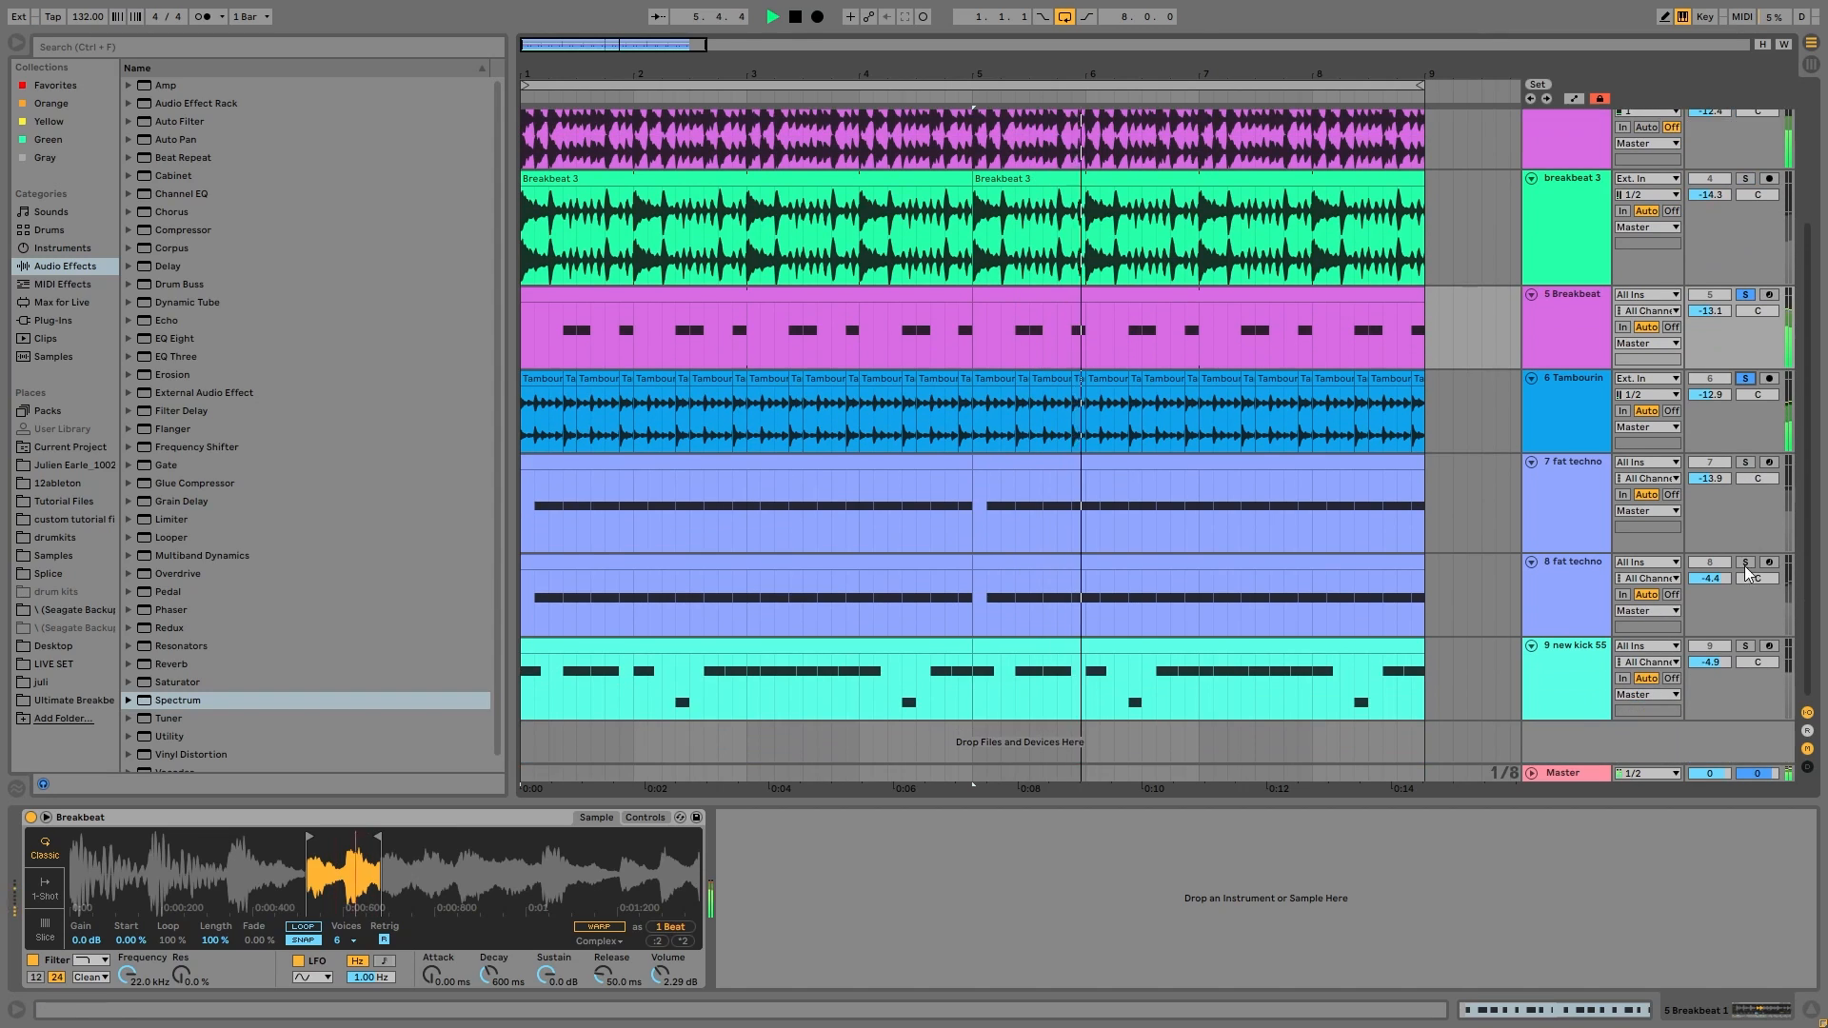
left_click(1746, 461)
key("space")
Step: Lower track 5 Breakbeat's volume to -16.4 dB while the soloed beat plays
mouse_move(1710, 395)
left_mouse_down()
mouse_move(1709, 413)
mouse_move(1710, 395)
left_mouse_up()
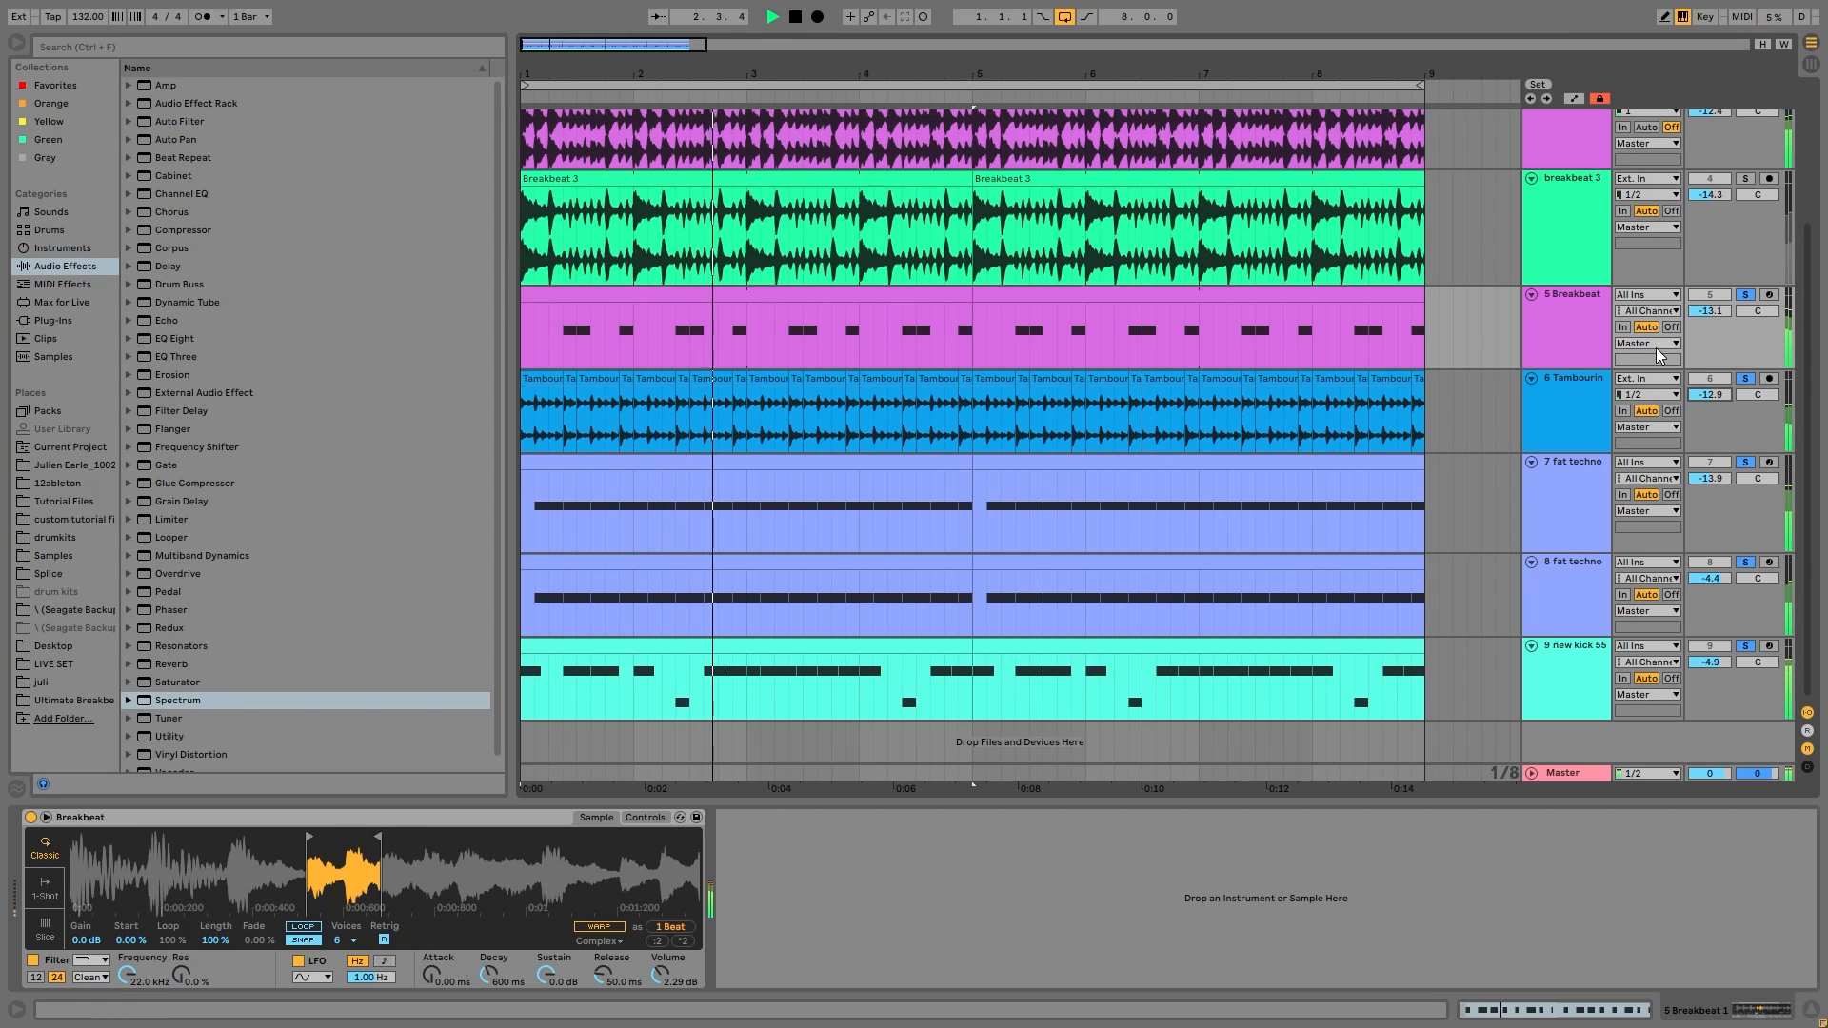
left_click_drag(1720, 310, 1719, 335)
scroll(1728, 345, "up", 2)
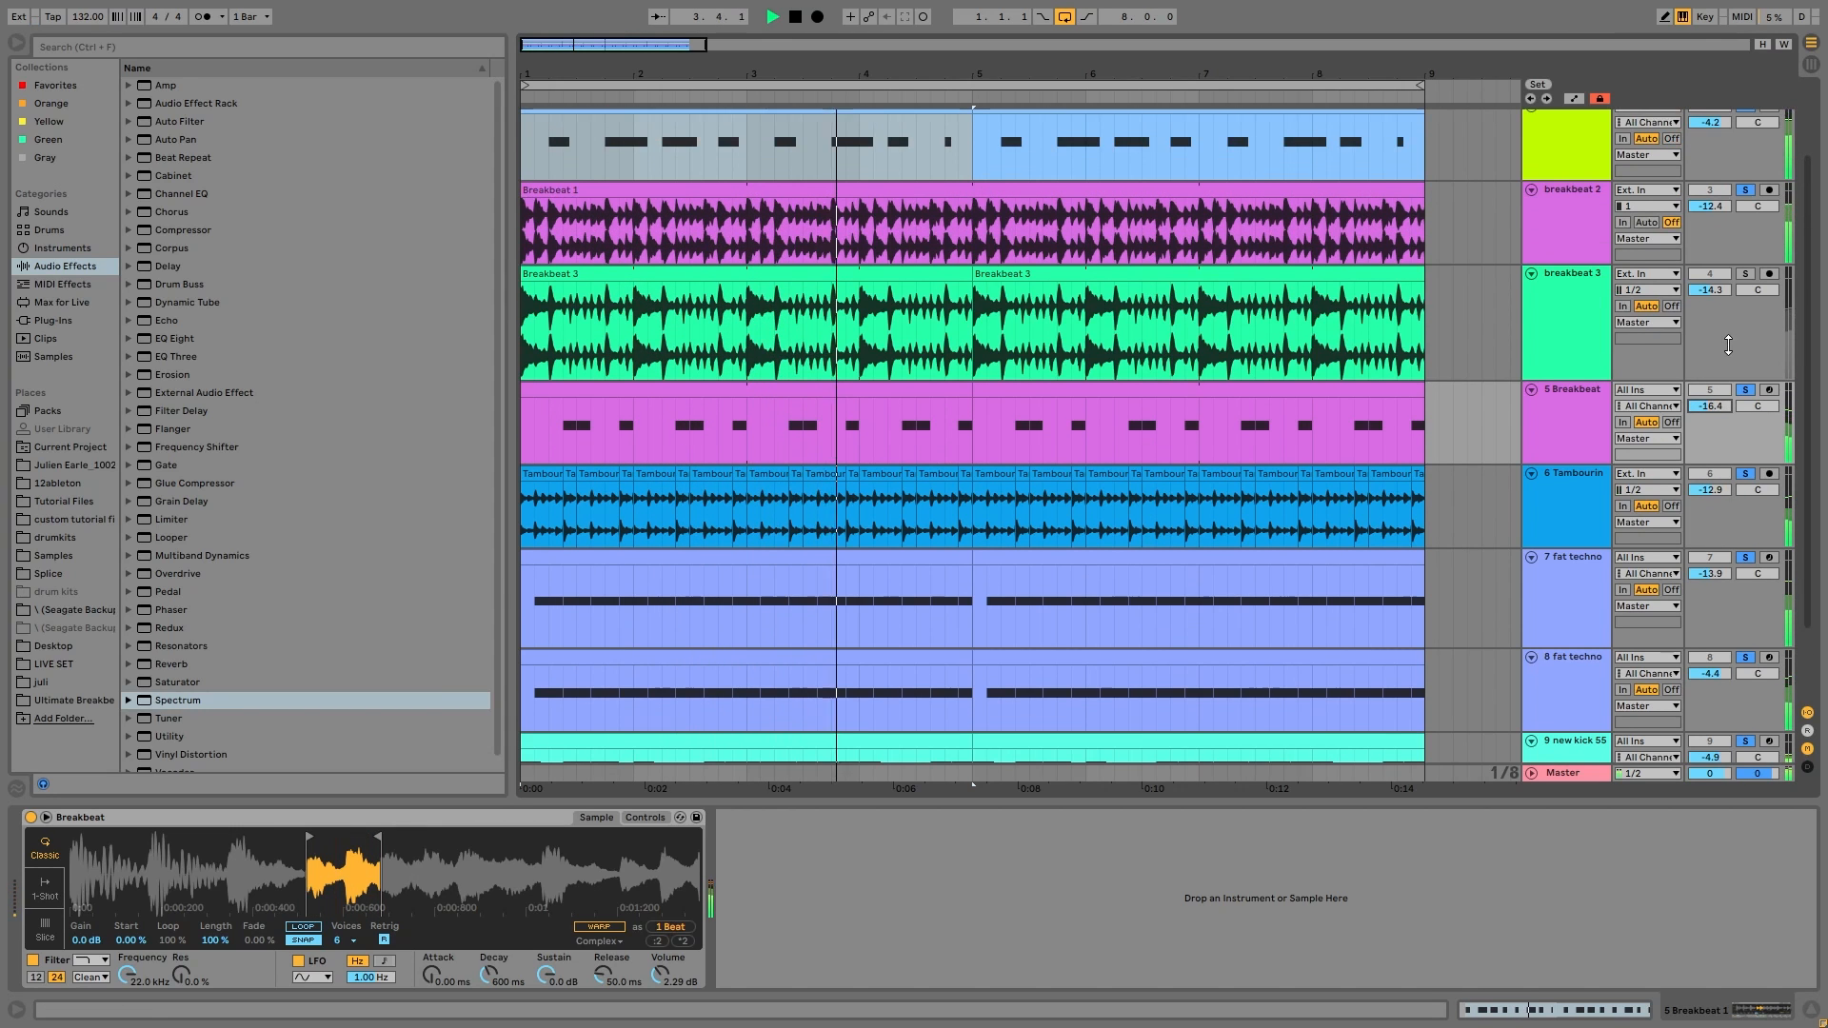
left_click(1286, 282)
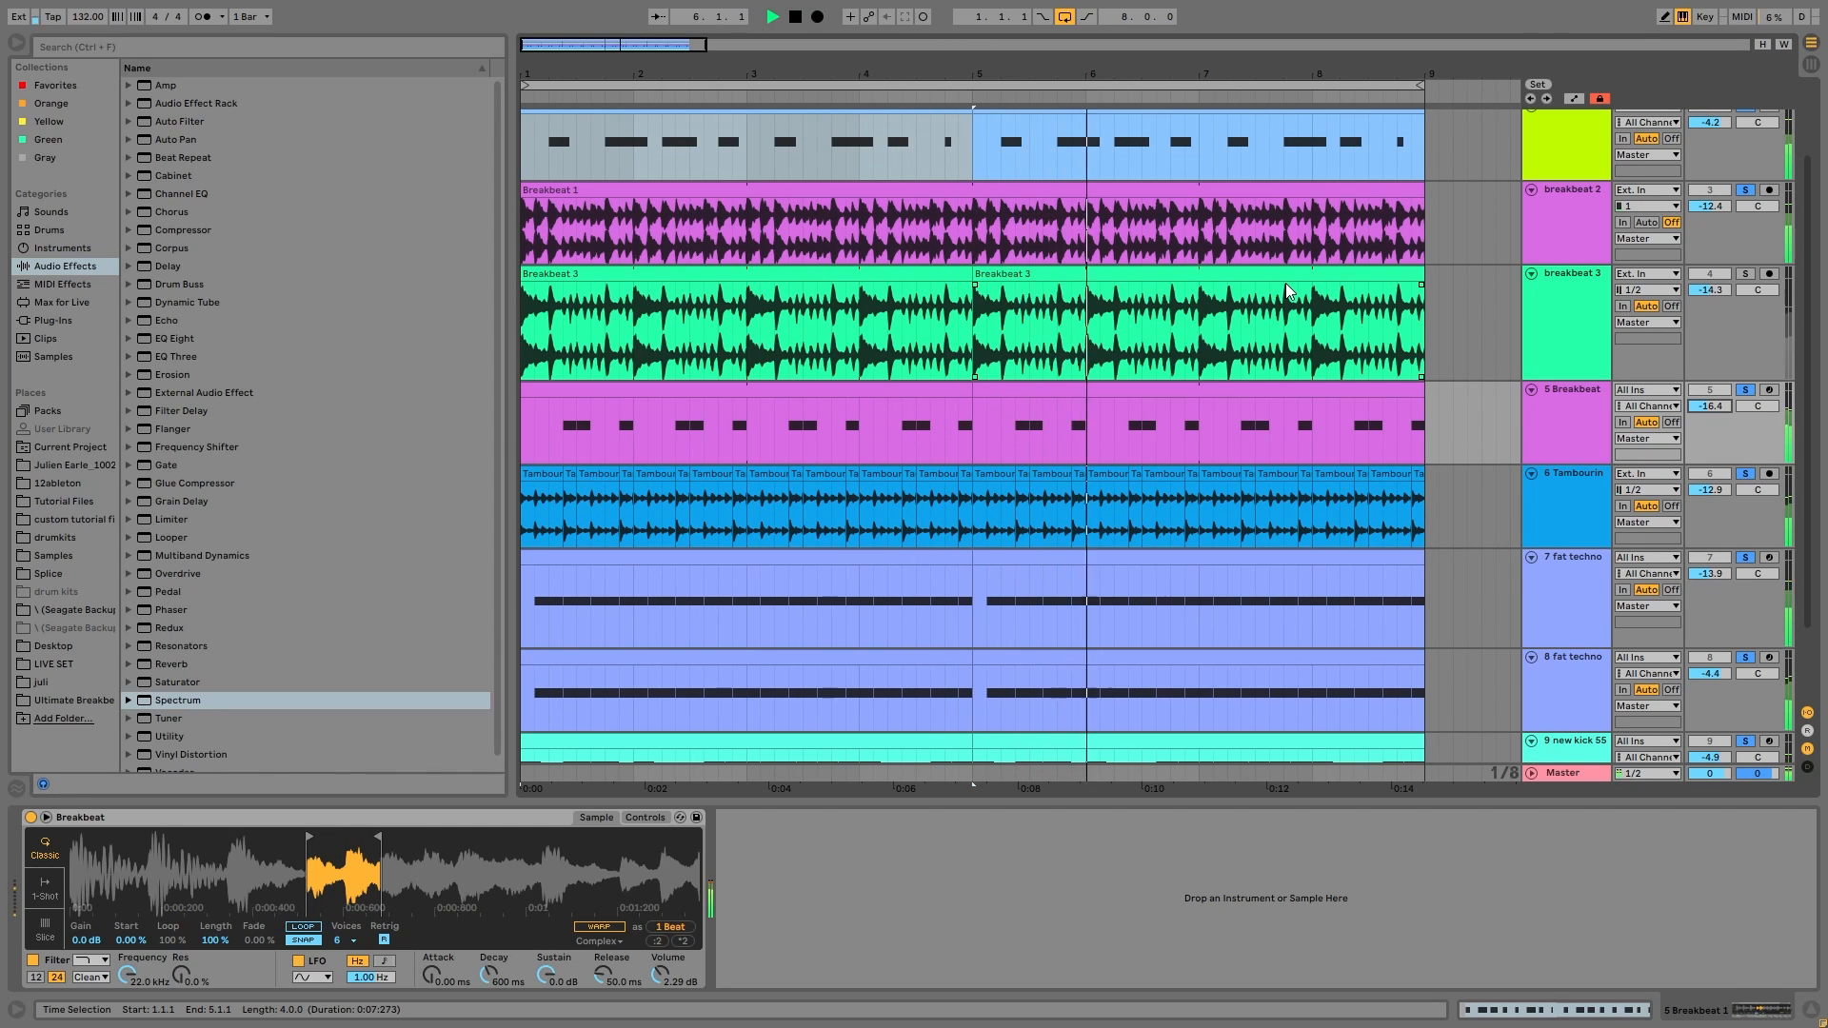
Step: Solo breakbeat 3 alone, play it and set its volume to -13.7 dB
scroll(1649, 418, "up", 3)
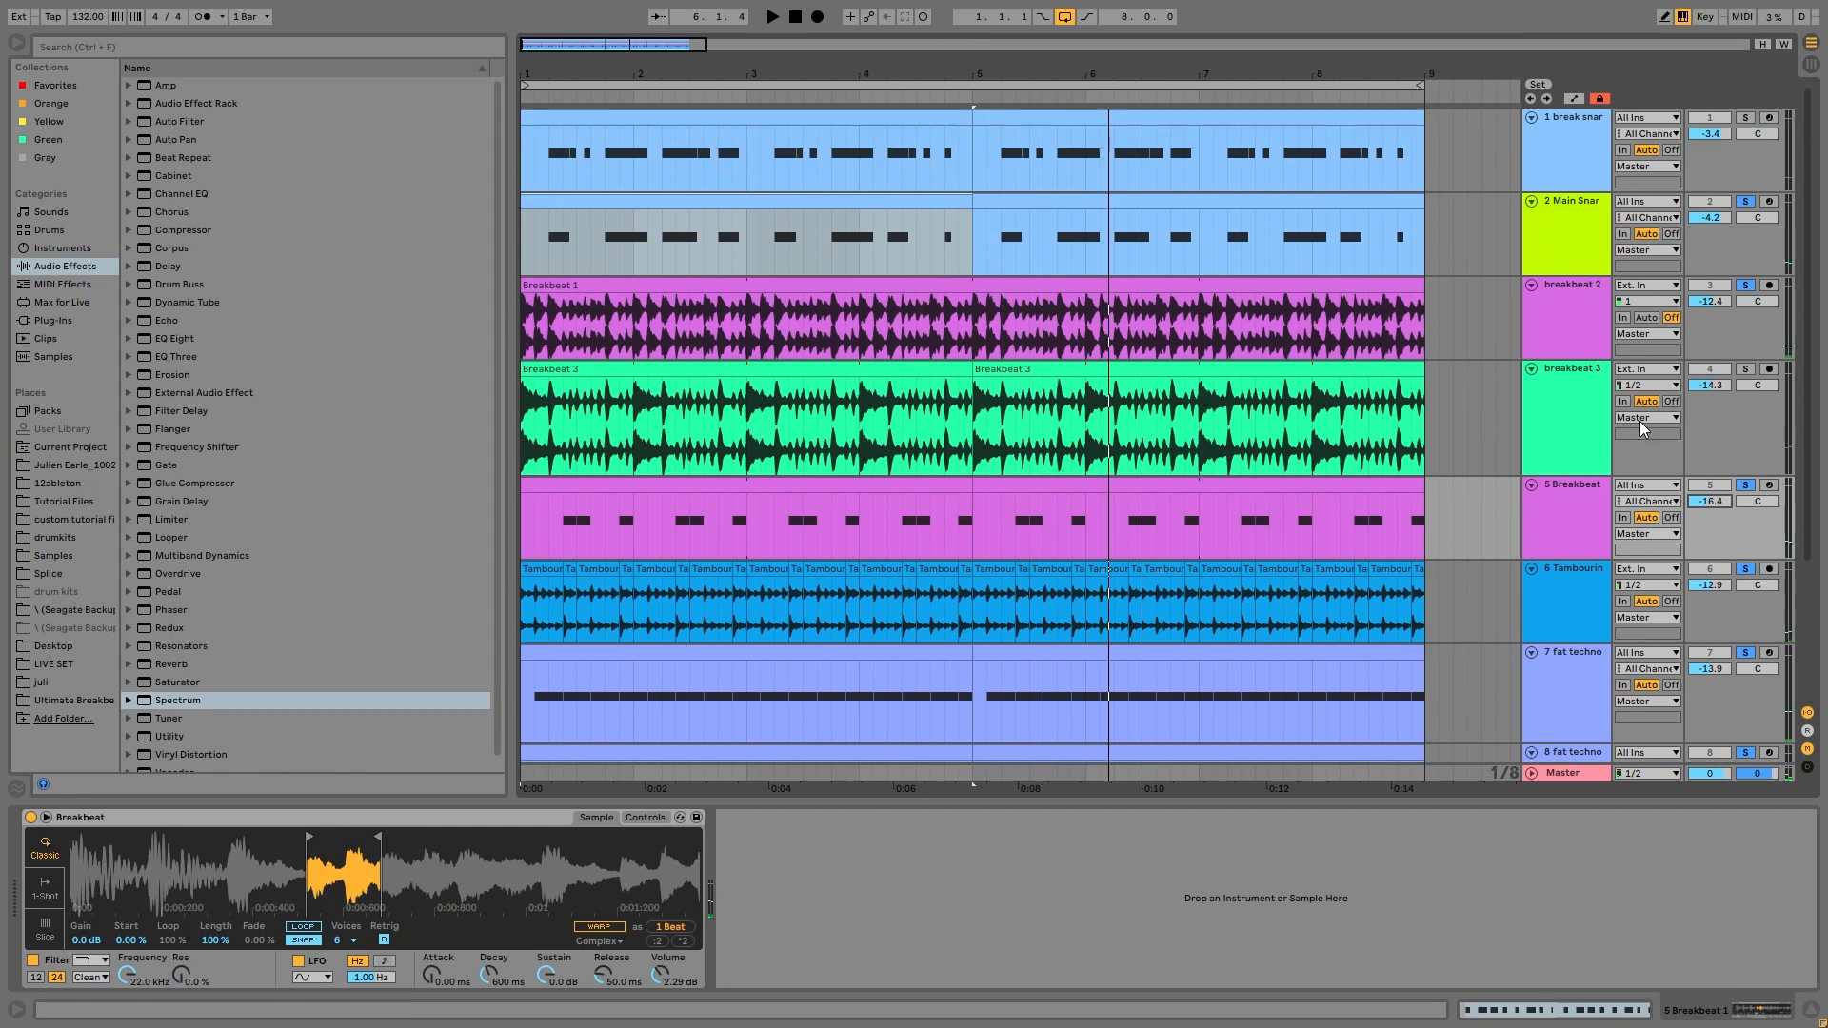
left_click(1745, 369)
key("space")
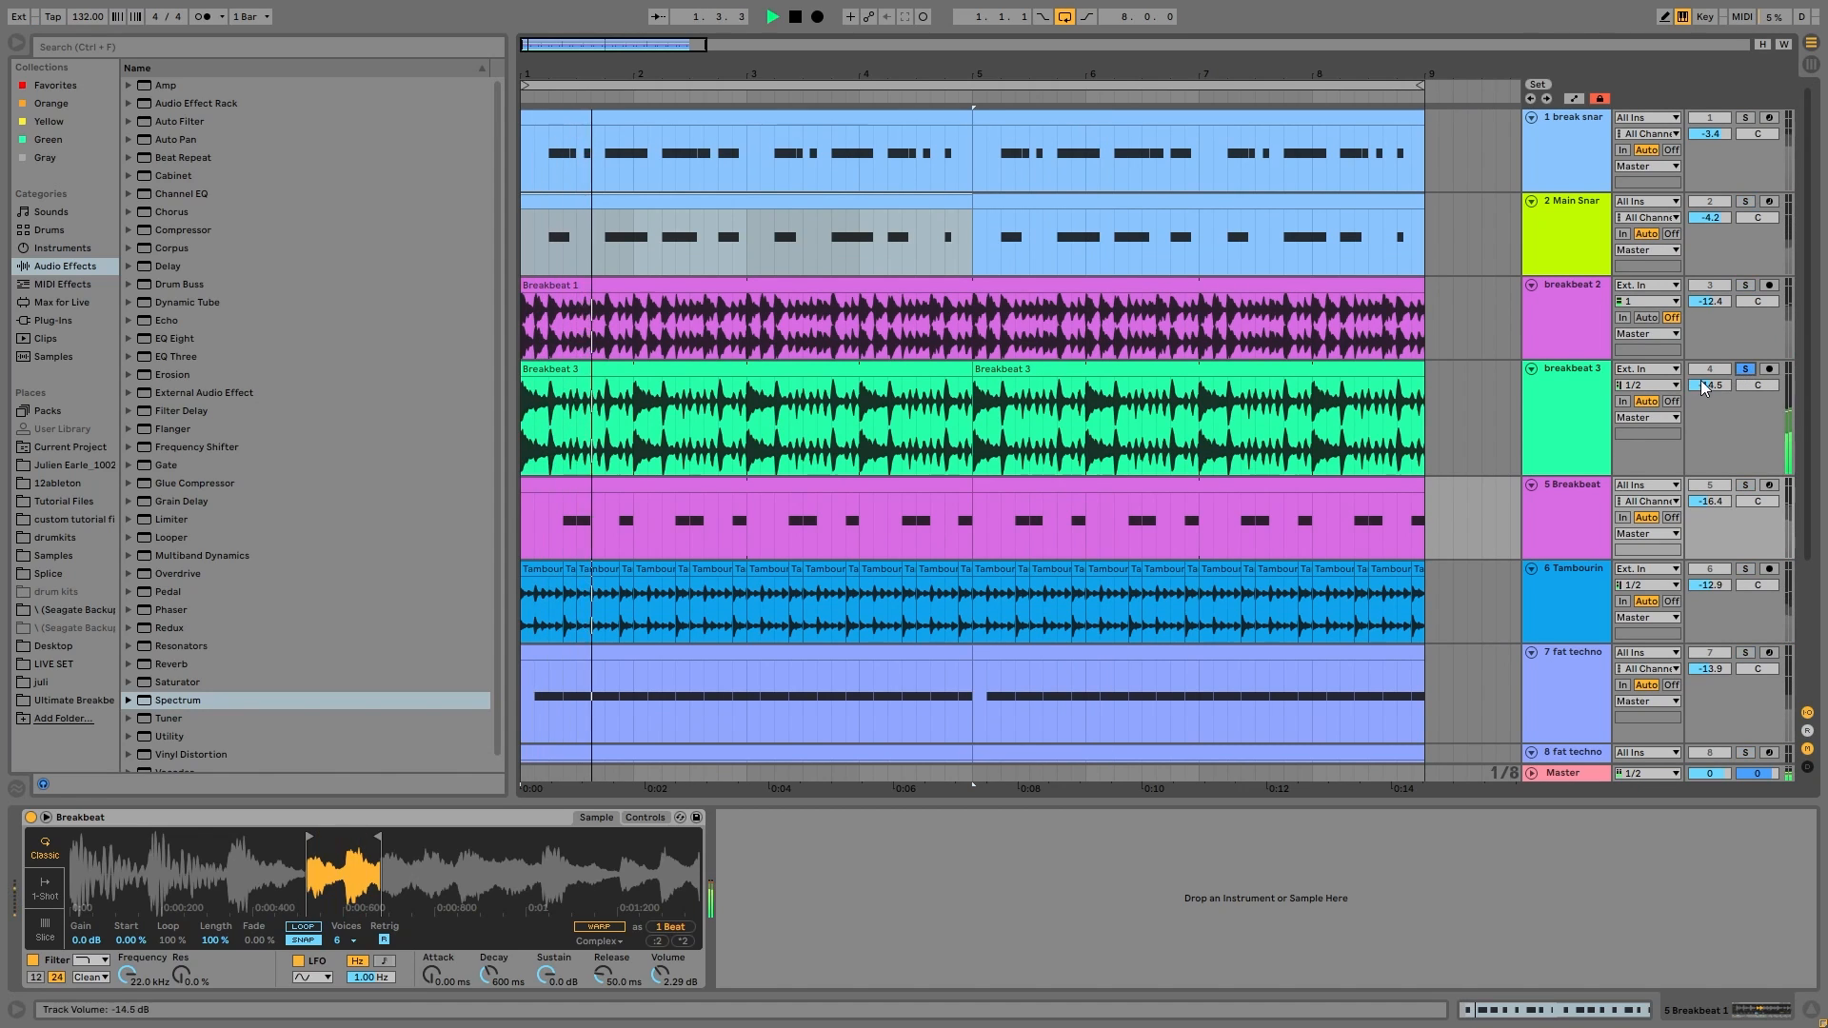
Step: Play breakbeat 2 and breakbeat 3 soloed together, and audition breakbeat 3 alone for comparison
left_click(1745, 284)
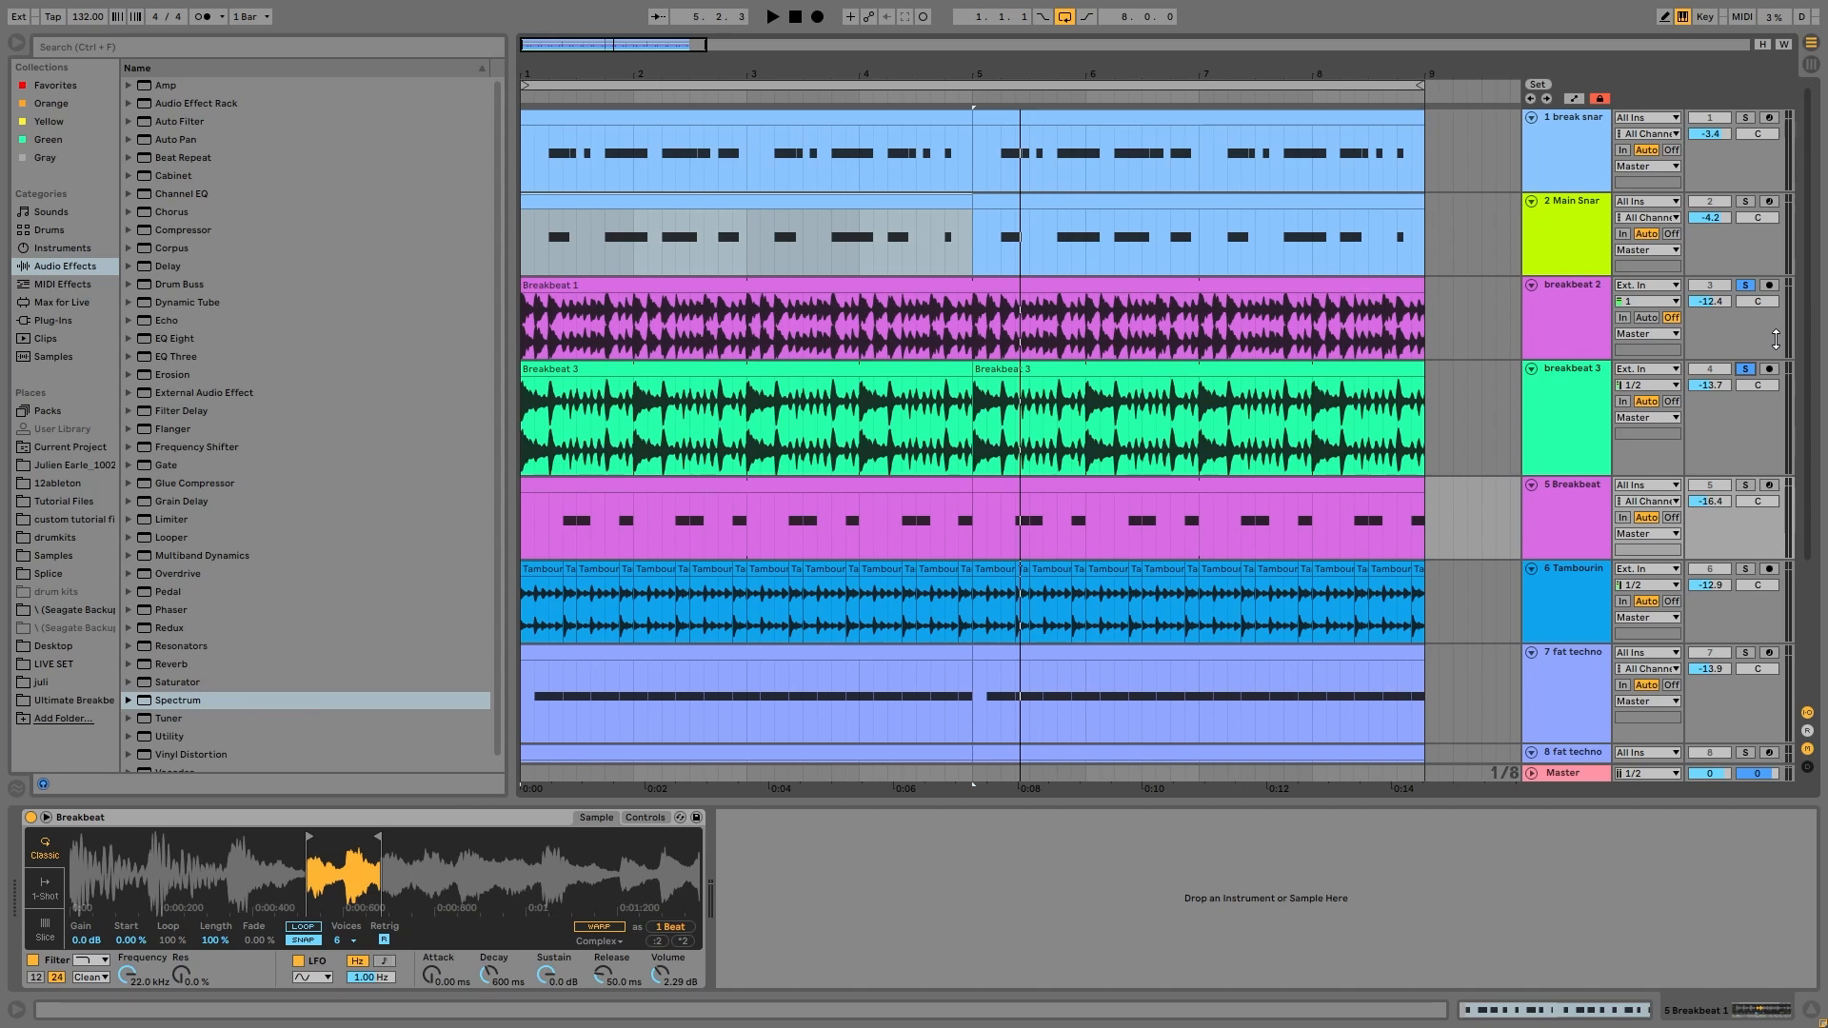
key("space")
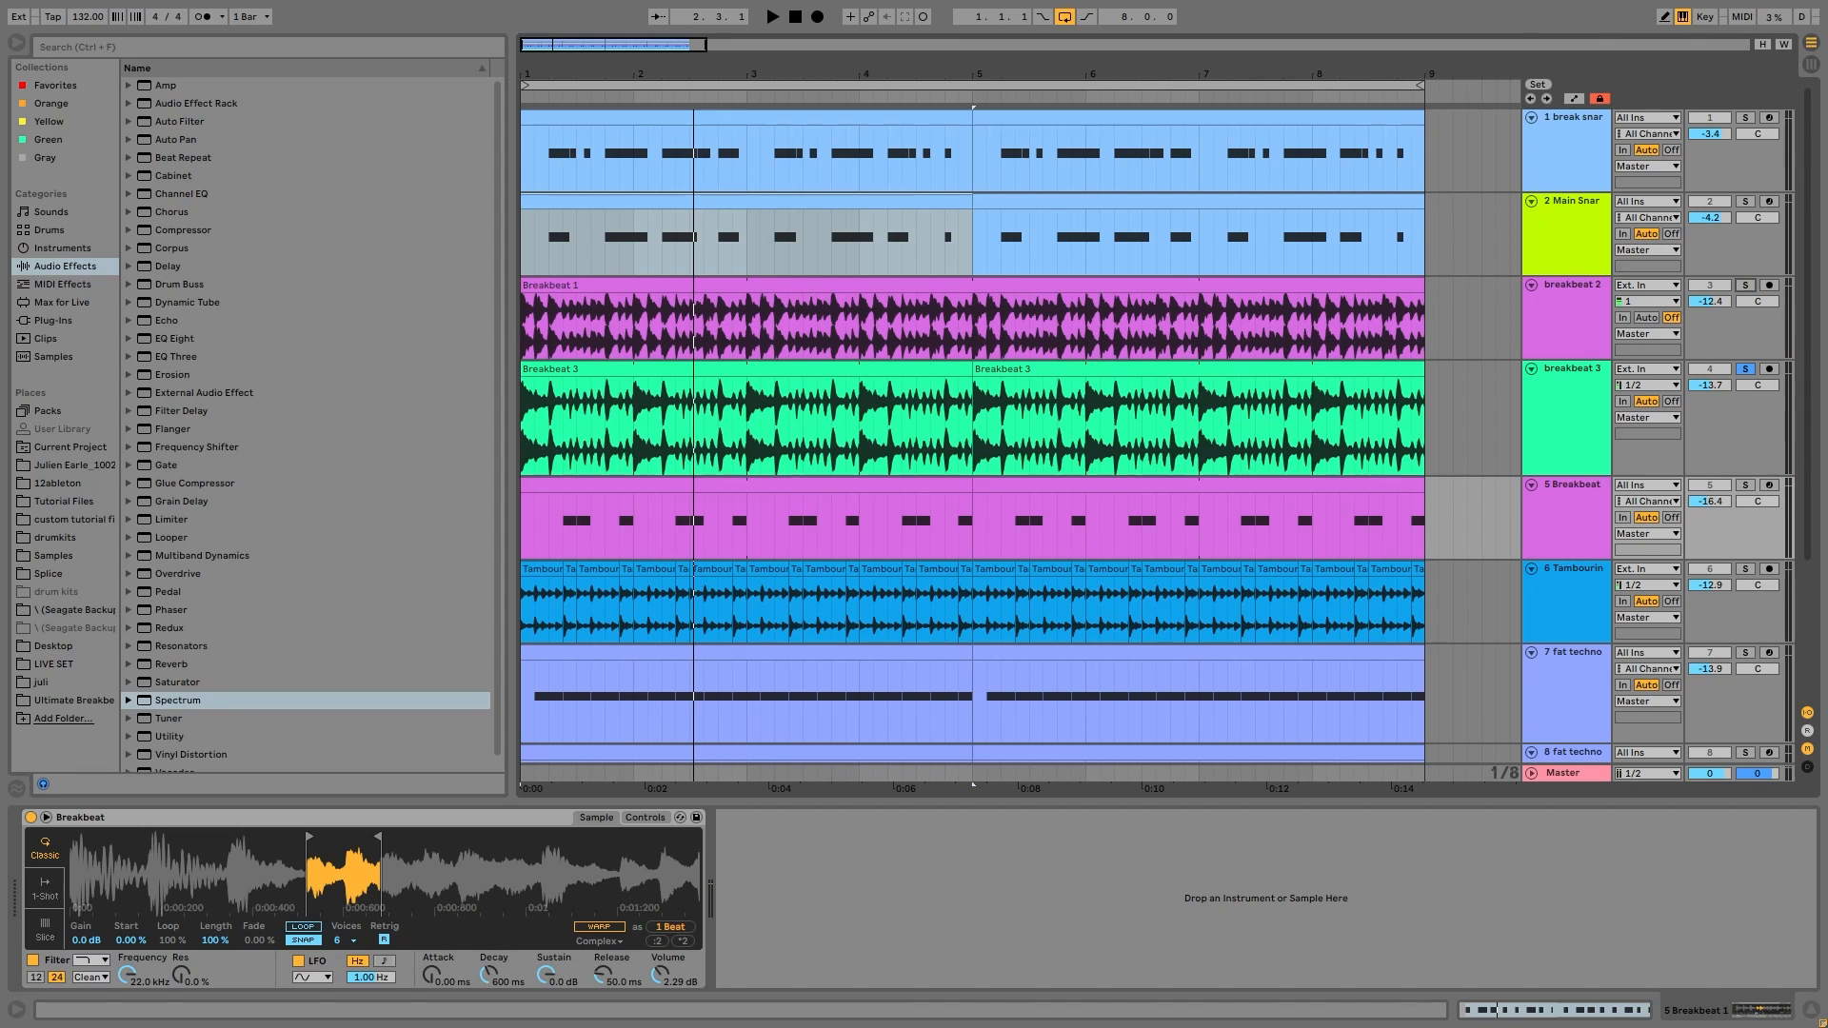
key("space")
key("space")
Step: Clear the solo to play the full beat and display breakbeat 3's effect chain, stopping playback at the end
left_click(1745, 369)
key("space")
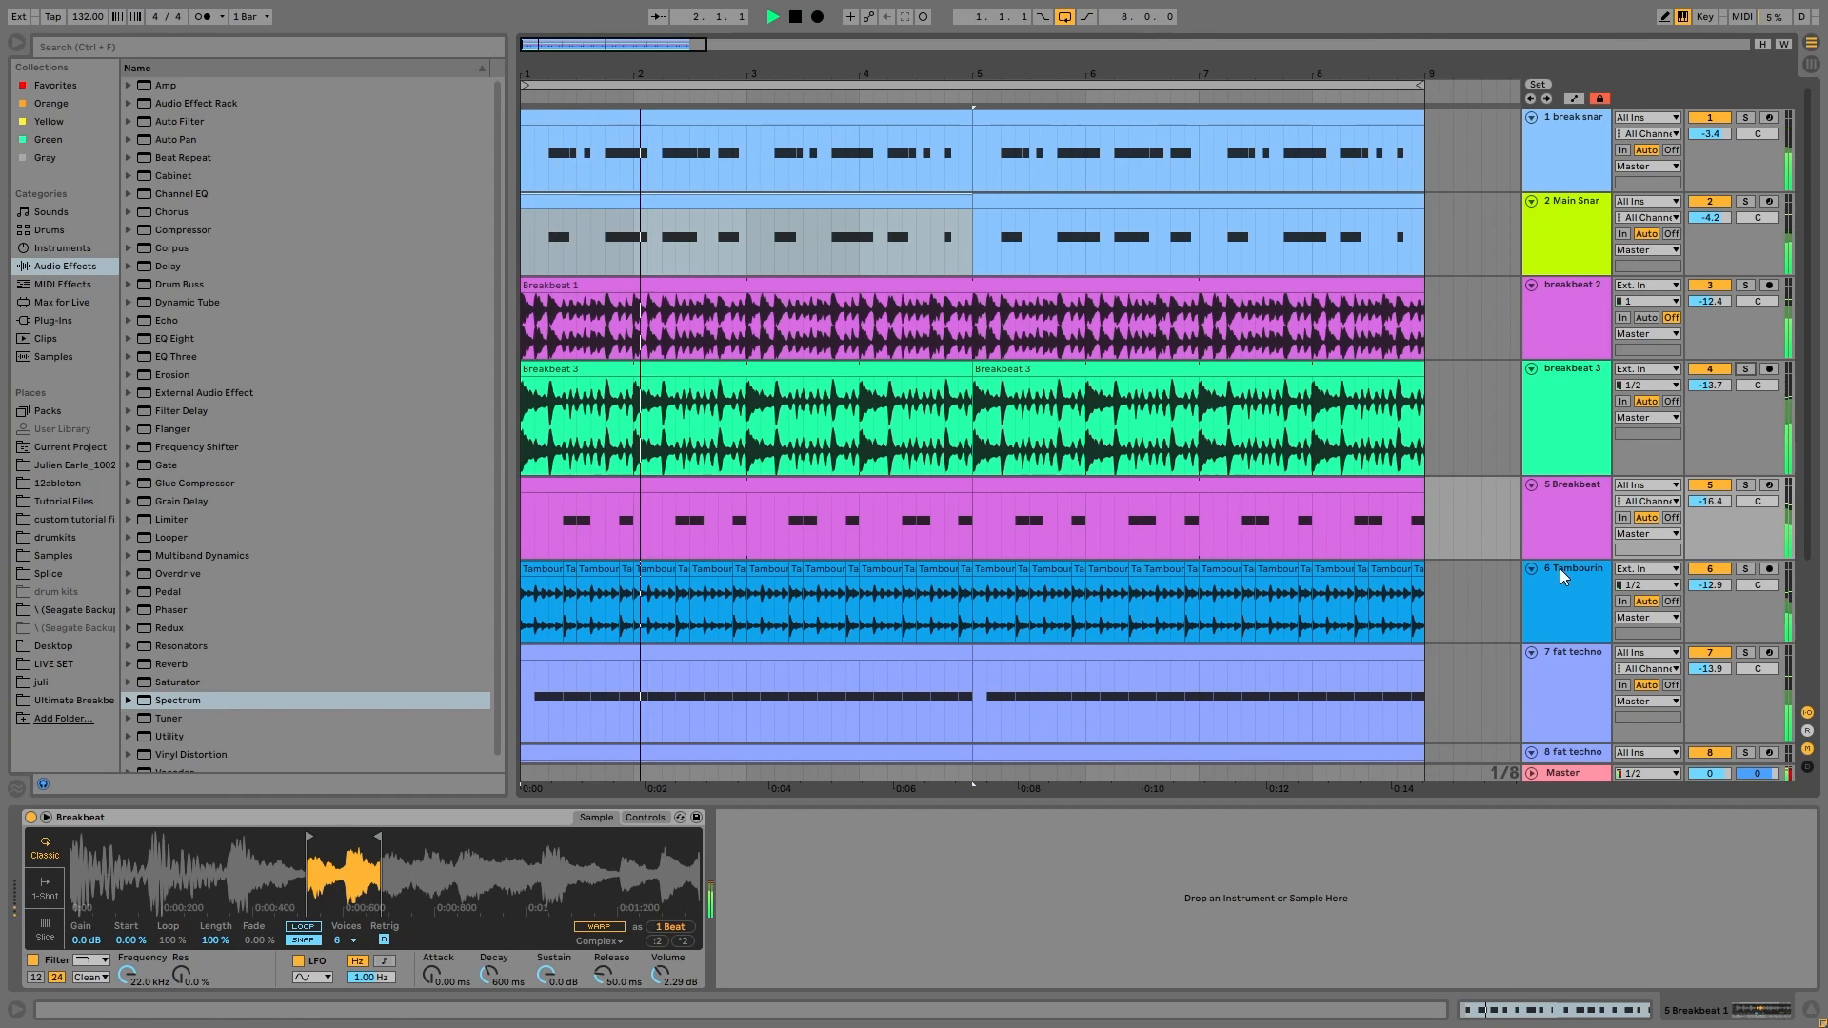
left_click(1529, 432)
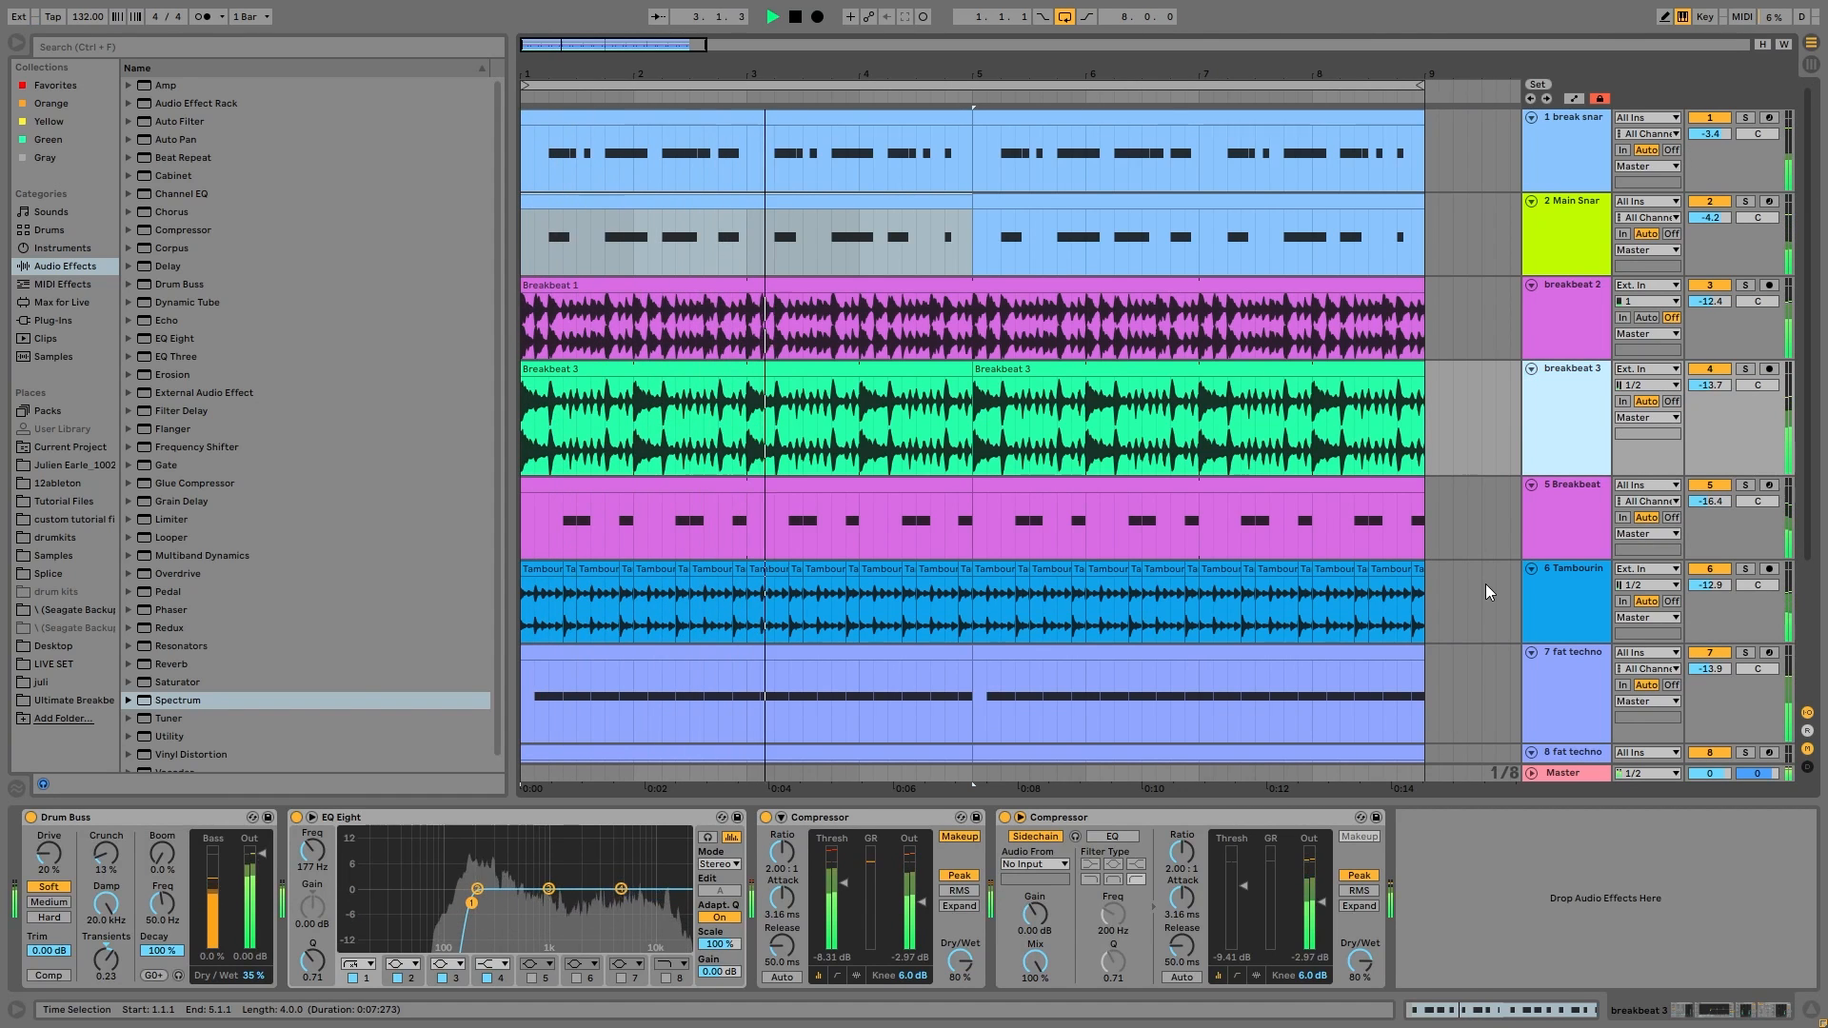
key("space")
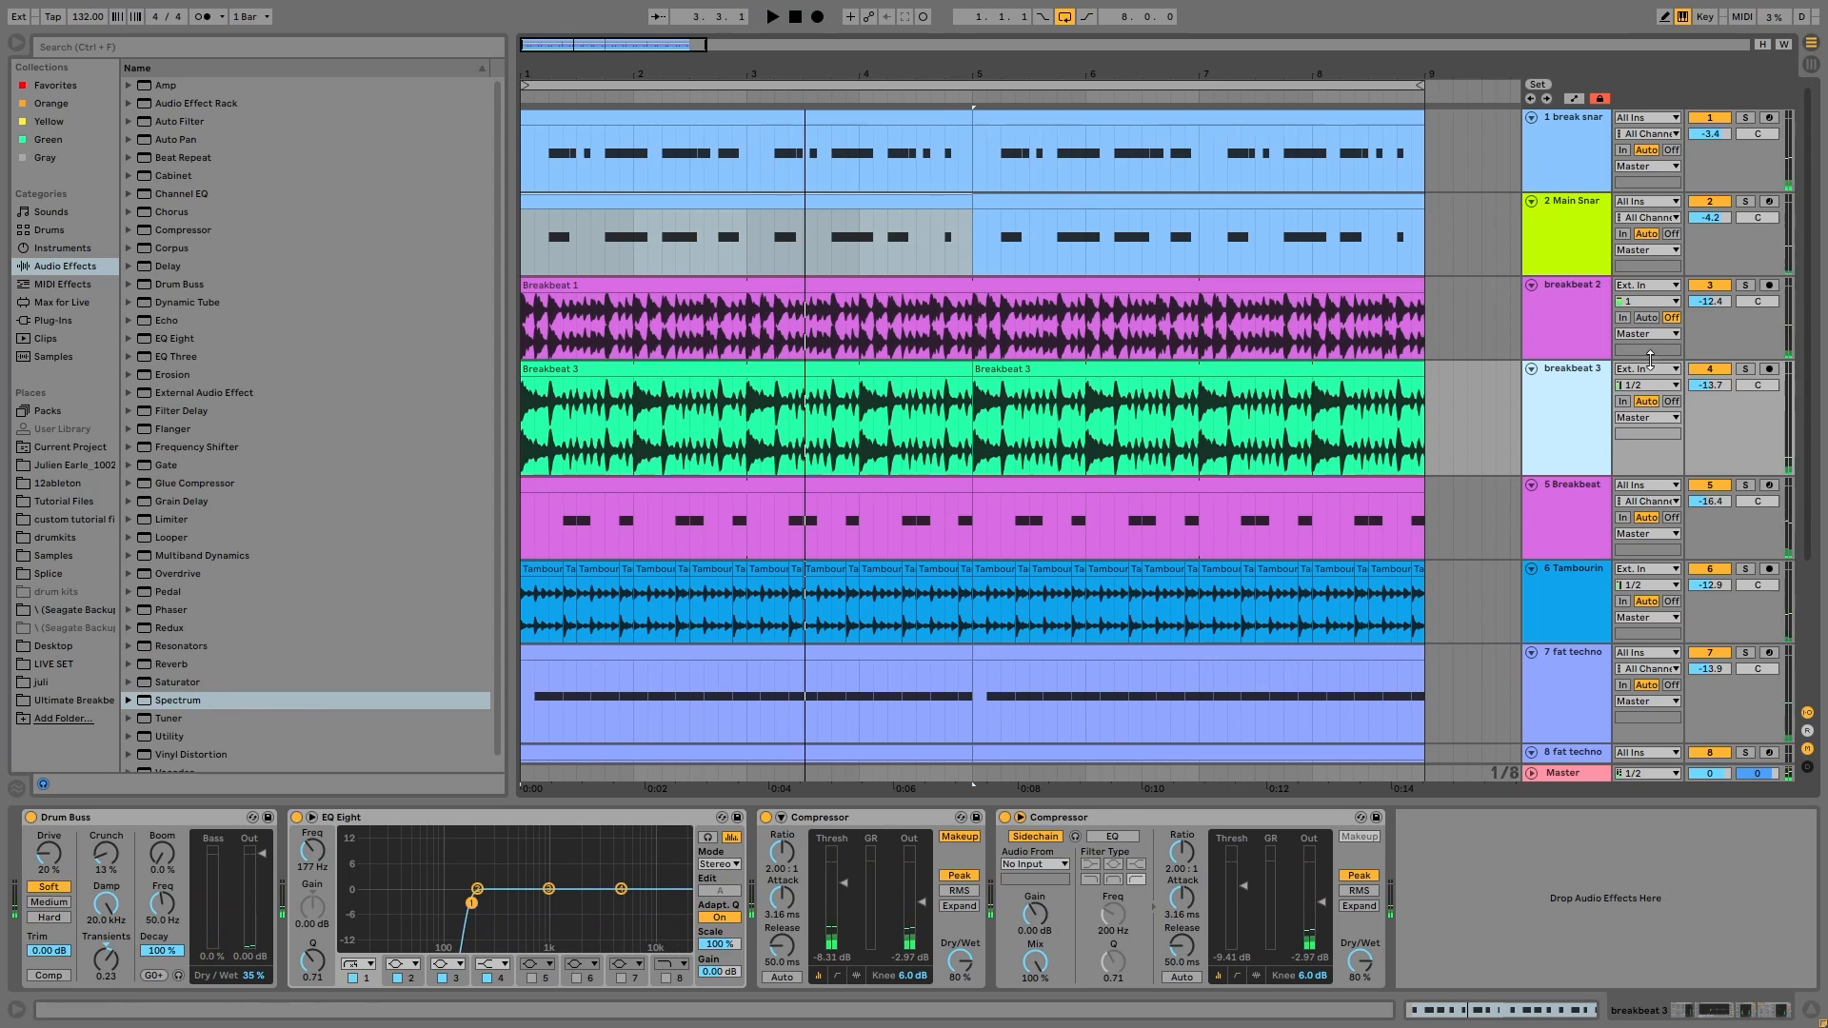
Step: Solo breakbeat 3 and play it alone through its effect chain, then stop
left_click(1753, 371)
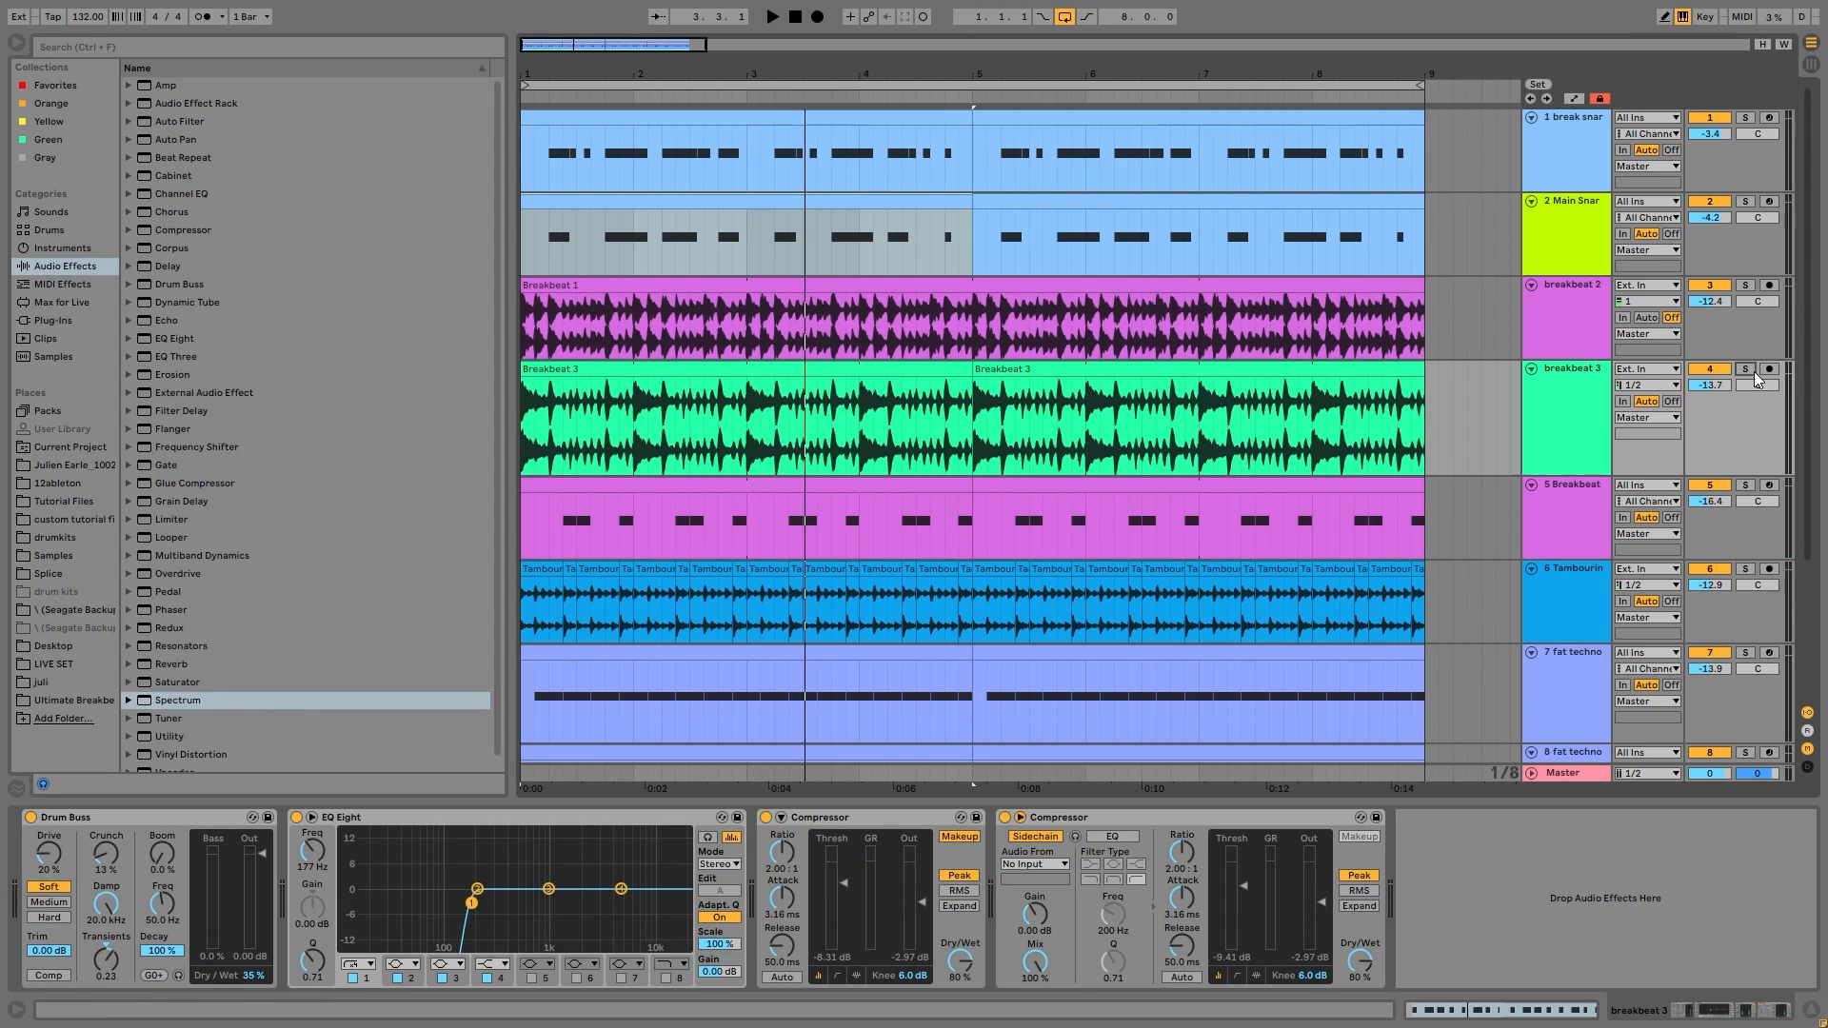
key("space")
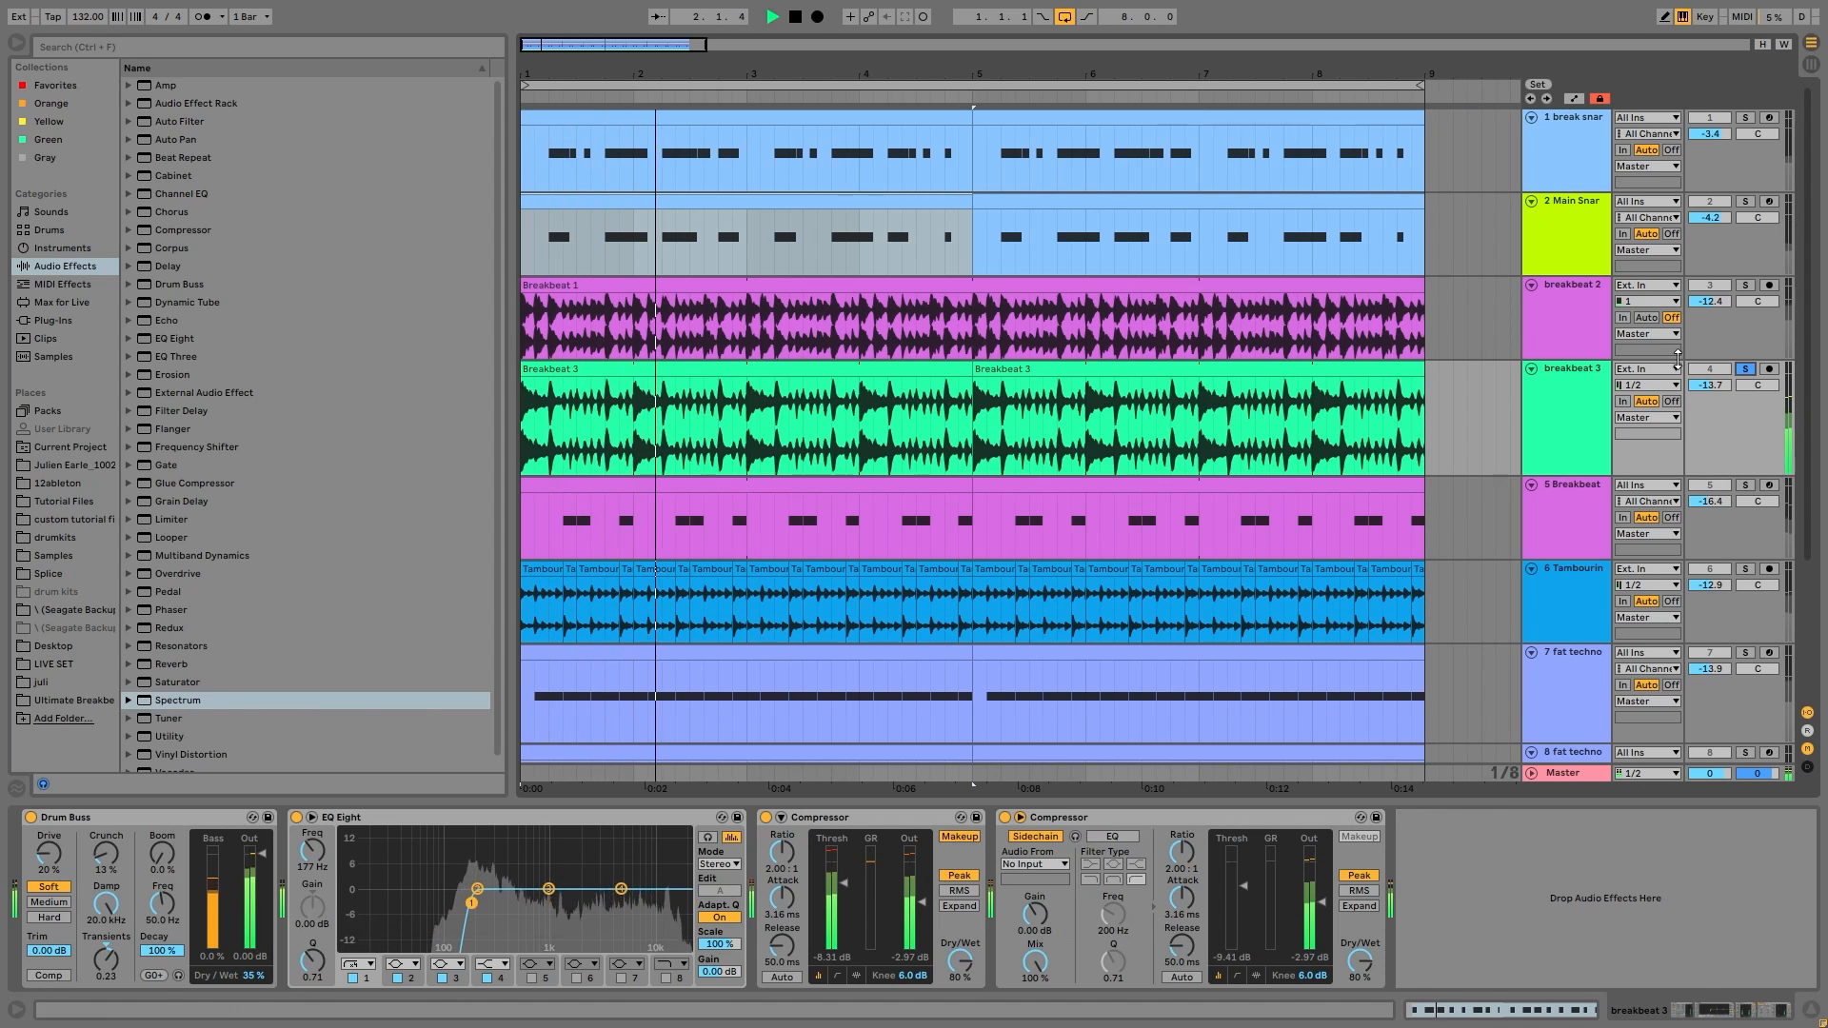
key("space")
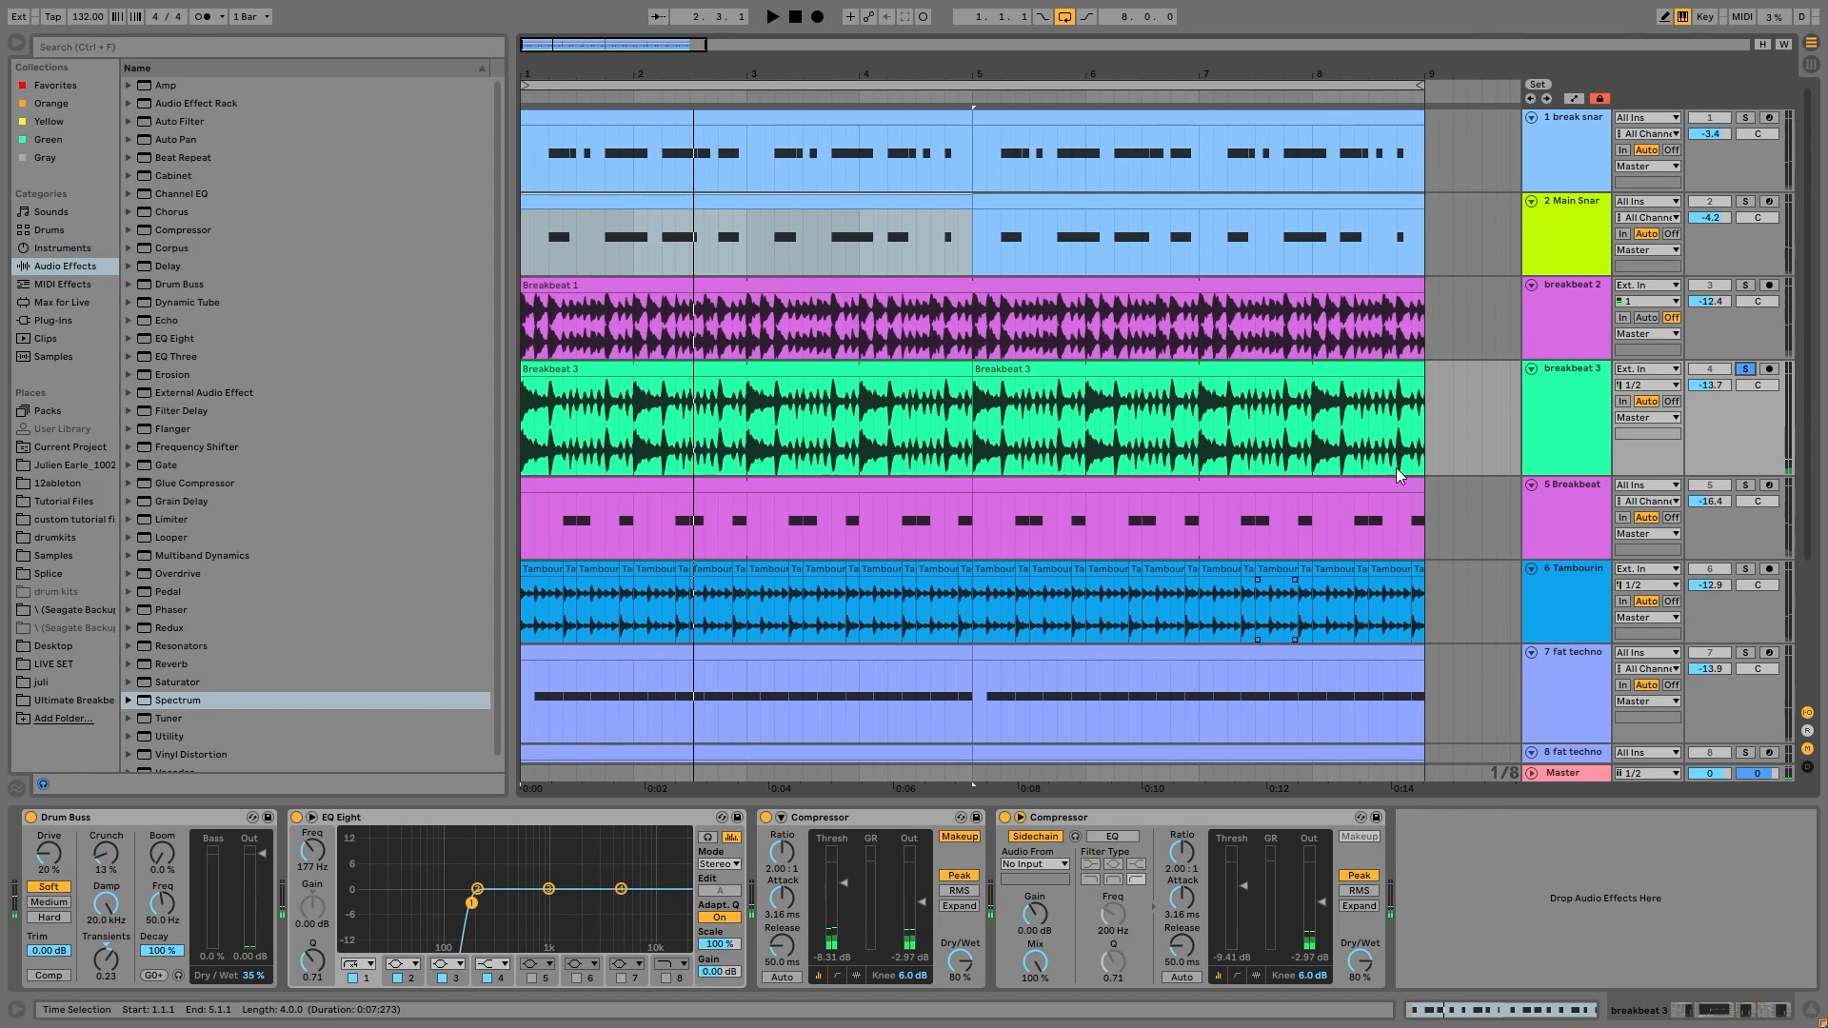
Step: Unsolo breakbeat 3 and replay the full beat from the start with every track active
key("space")
left_click(1746, 371)
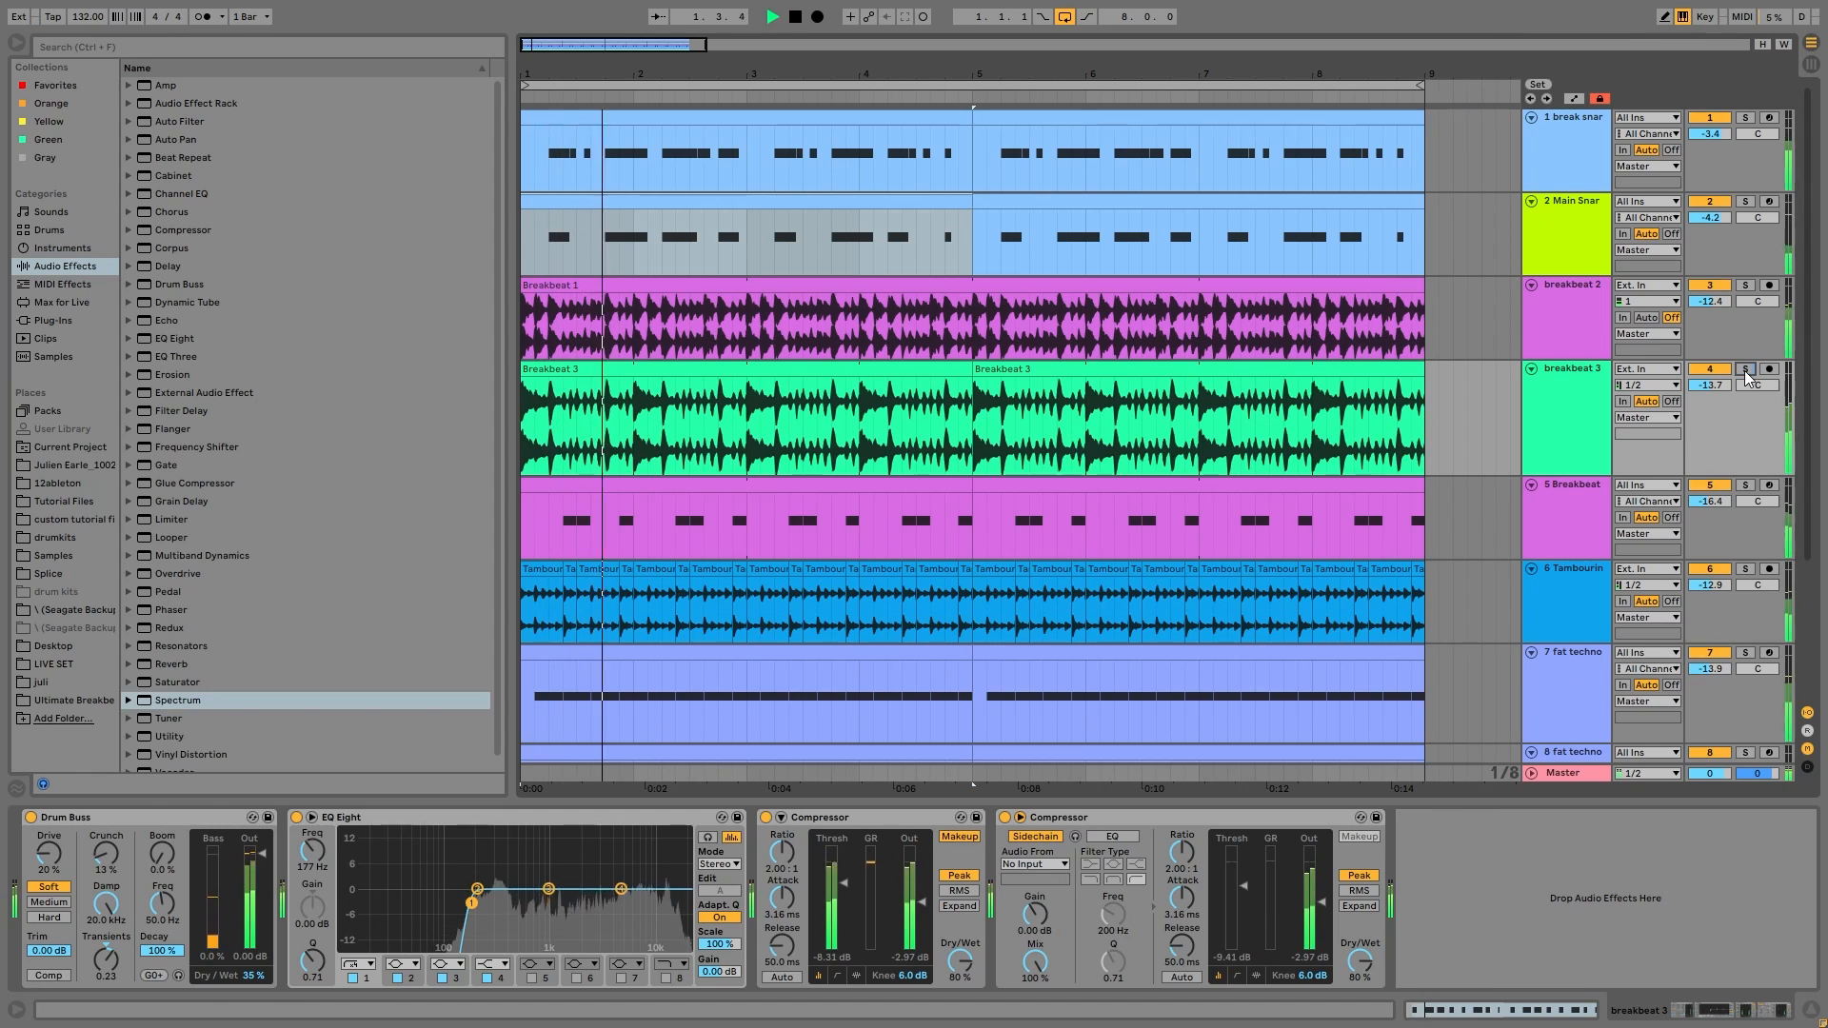
key("space")
key("space")
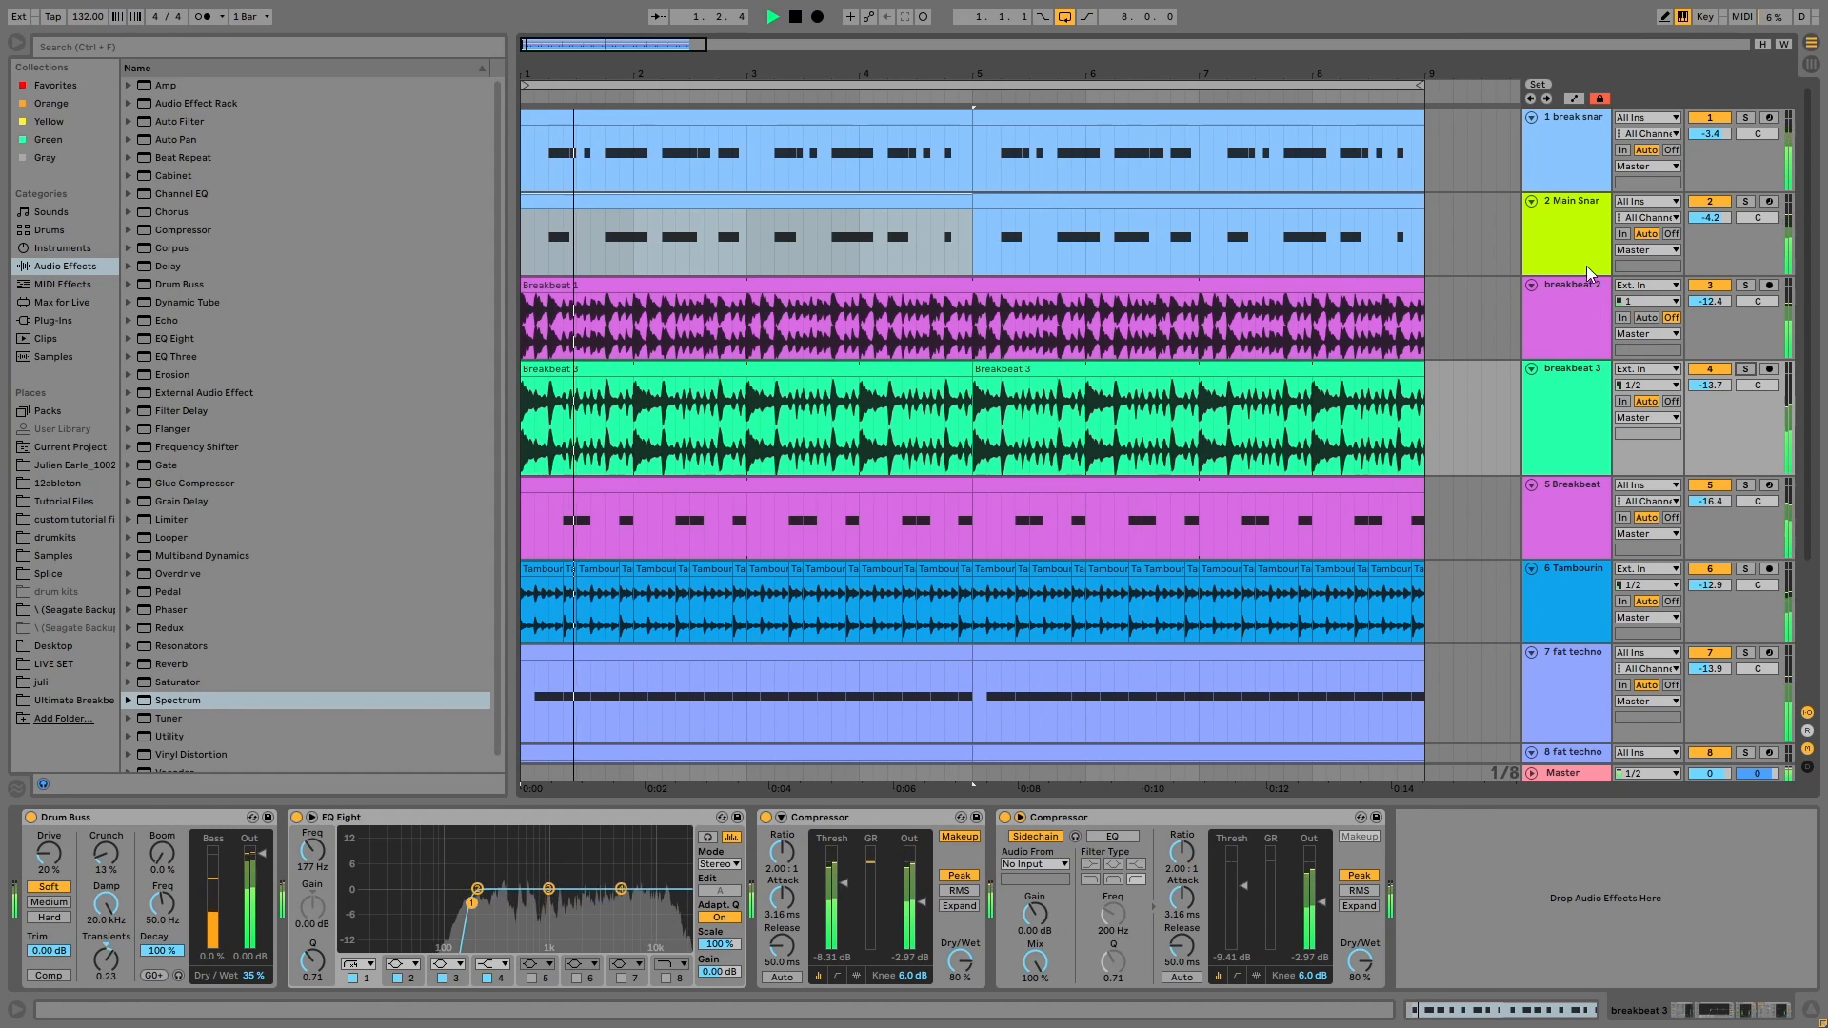
Step: Stop playback, select all nine tracks and fold them in the arrangement
left_click(1585, 242)
key("ctrl+a")
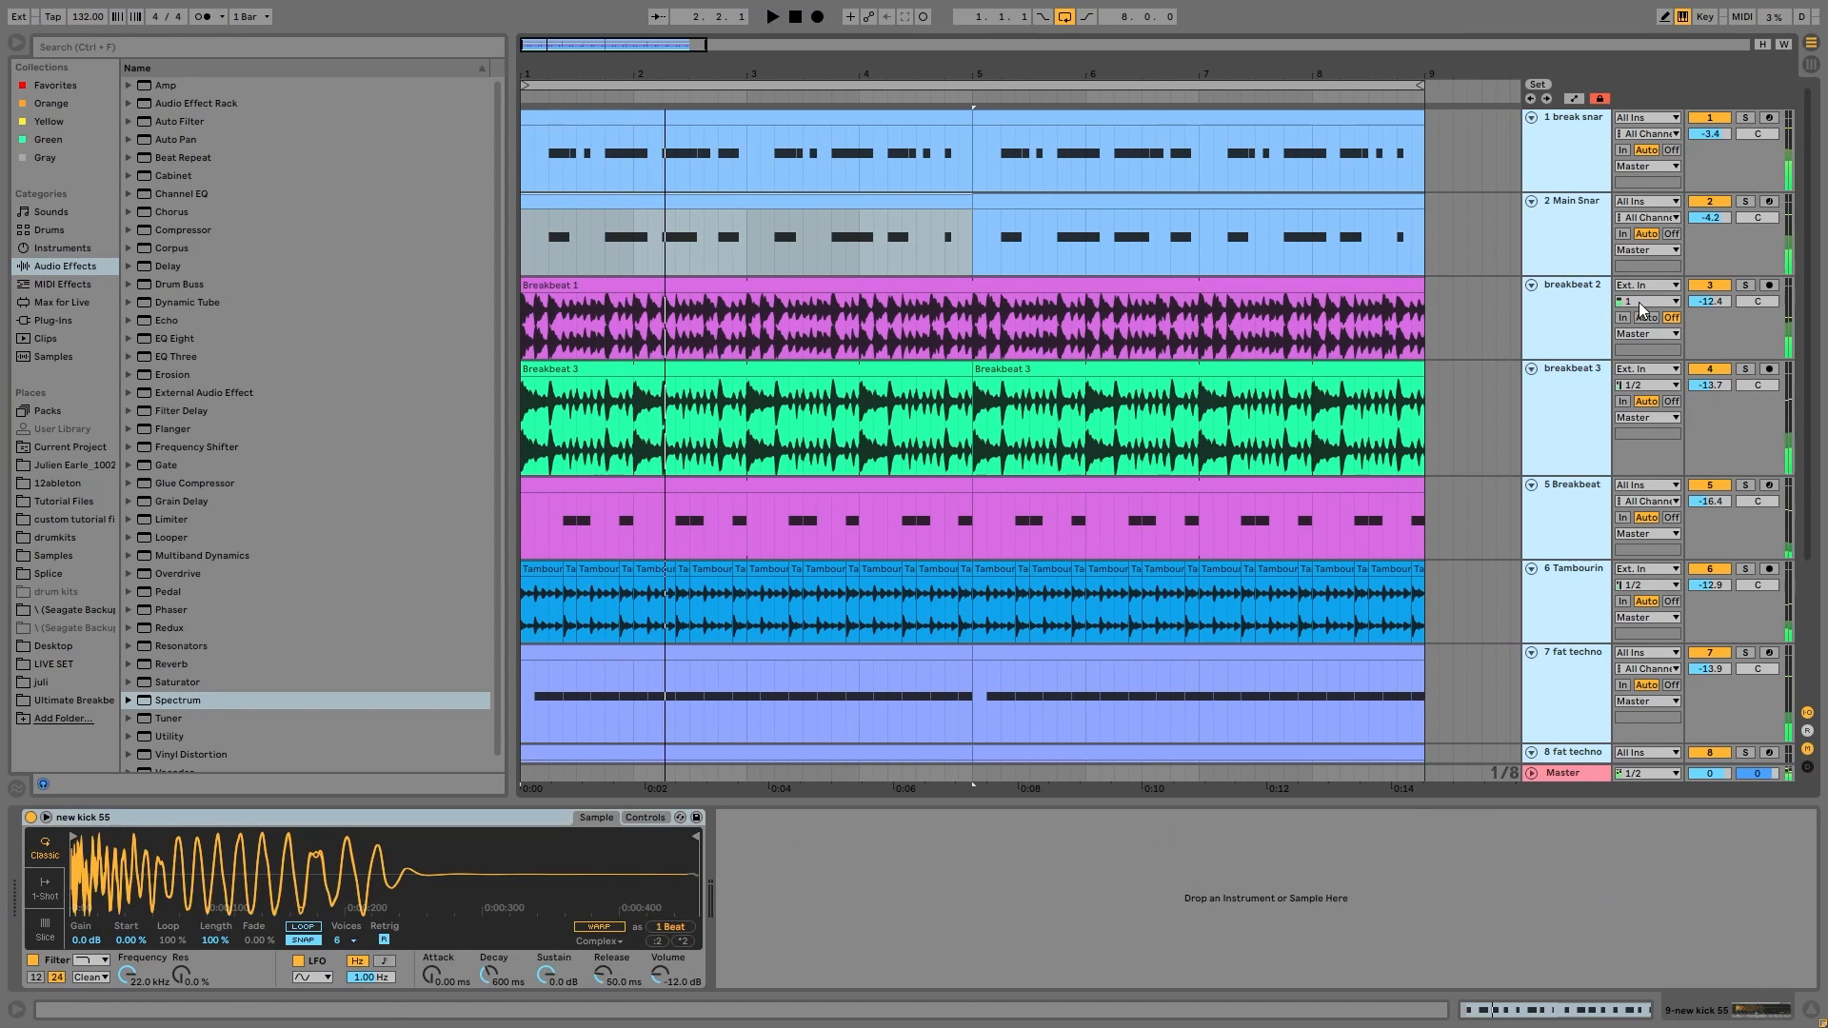
key("alt+u")
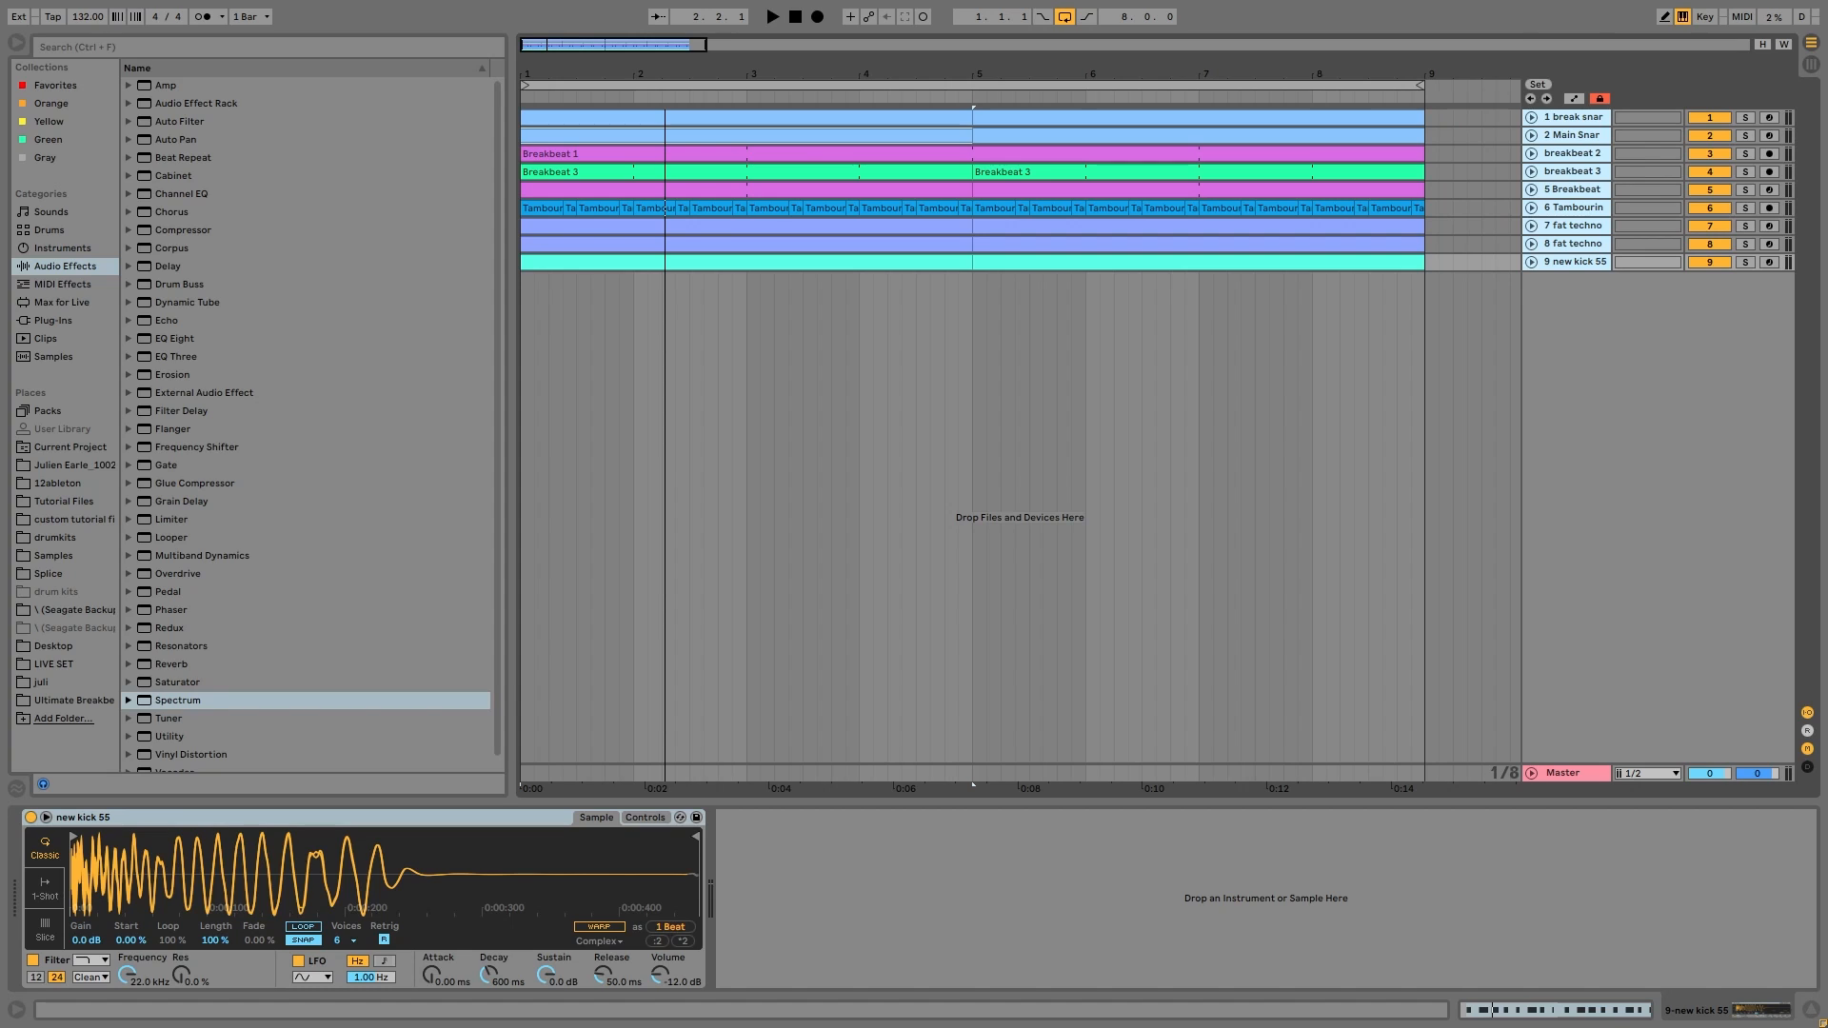
Step: Select the breakbeat 3 track to show its effects and display the contents of the Ultimate Breakbe… folder
left_click(1573, 171)
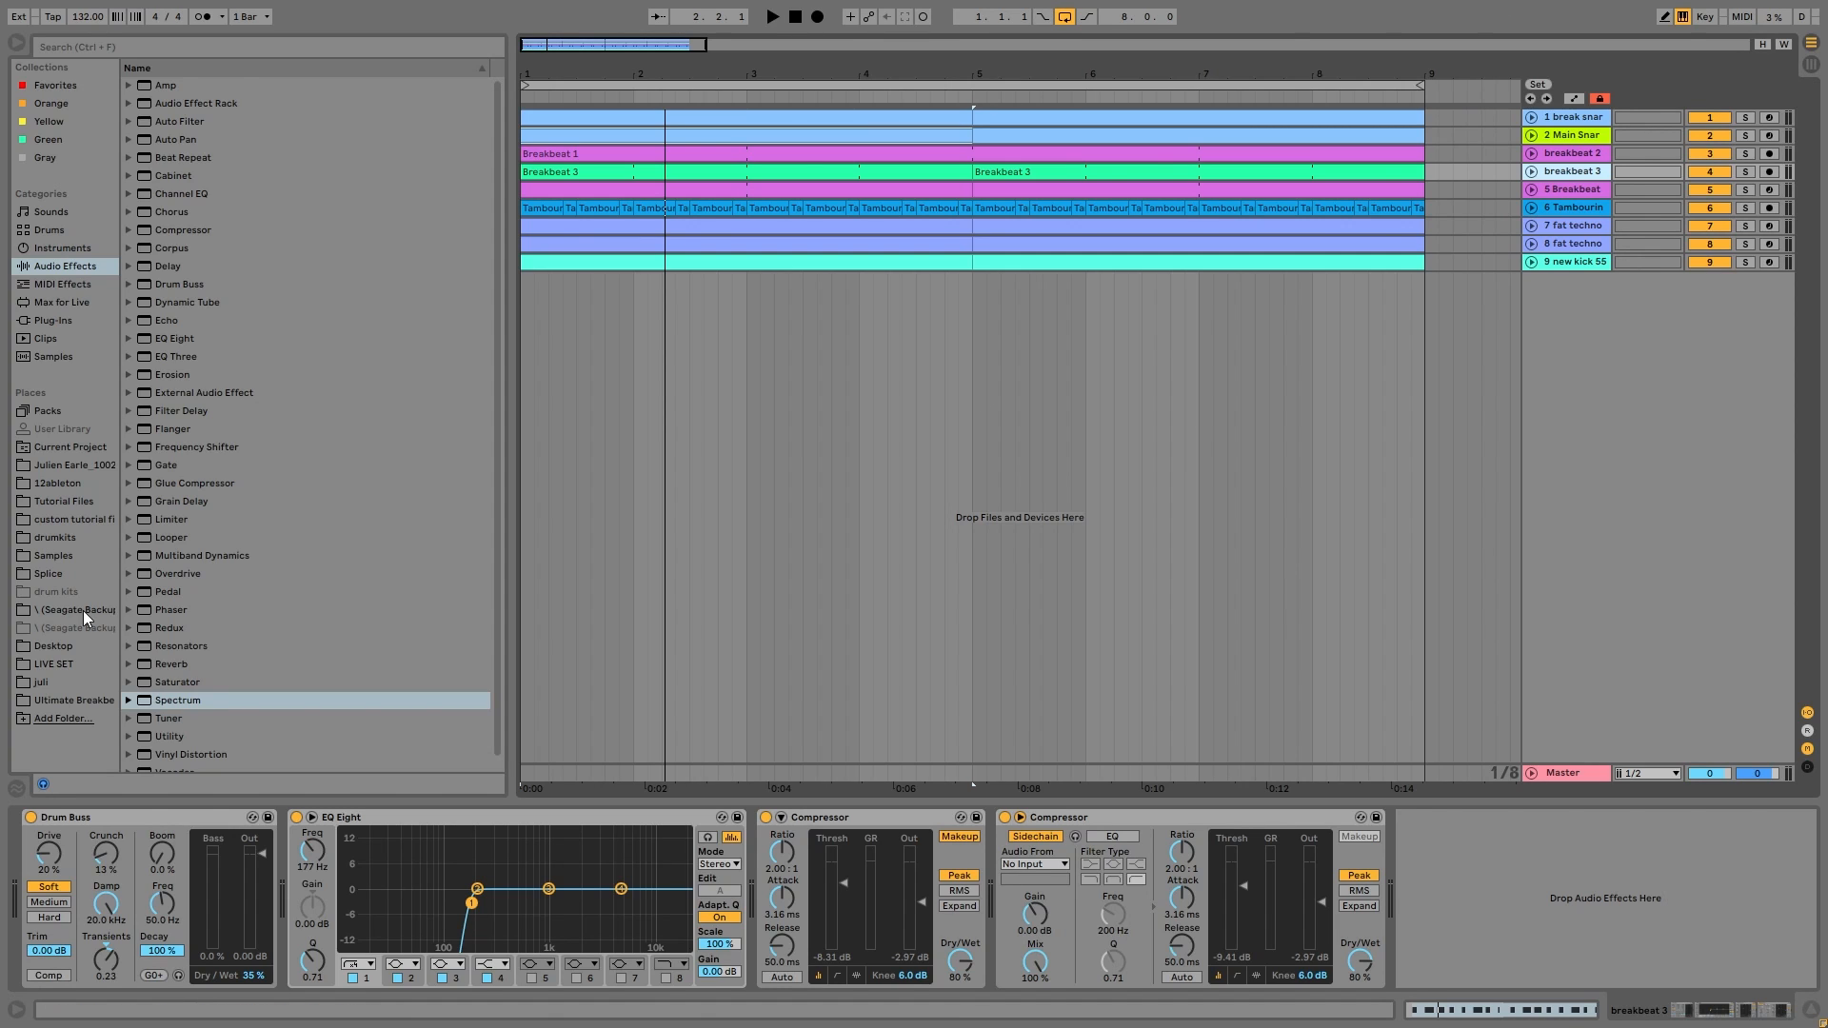
left_click(76, 700)
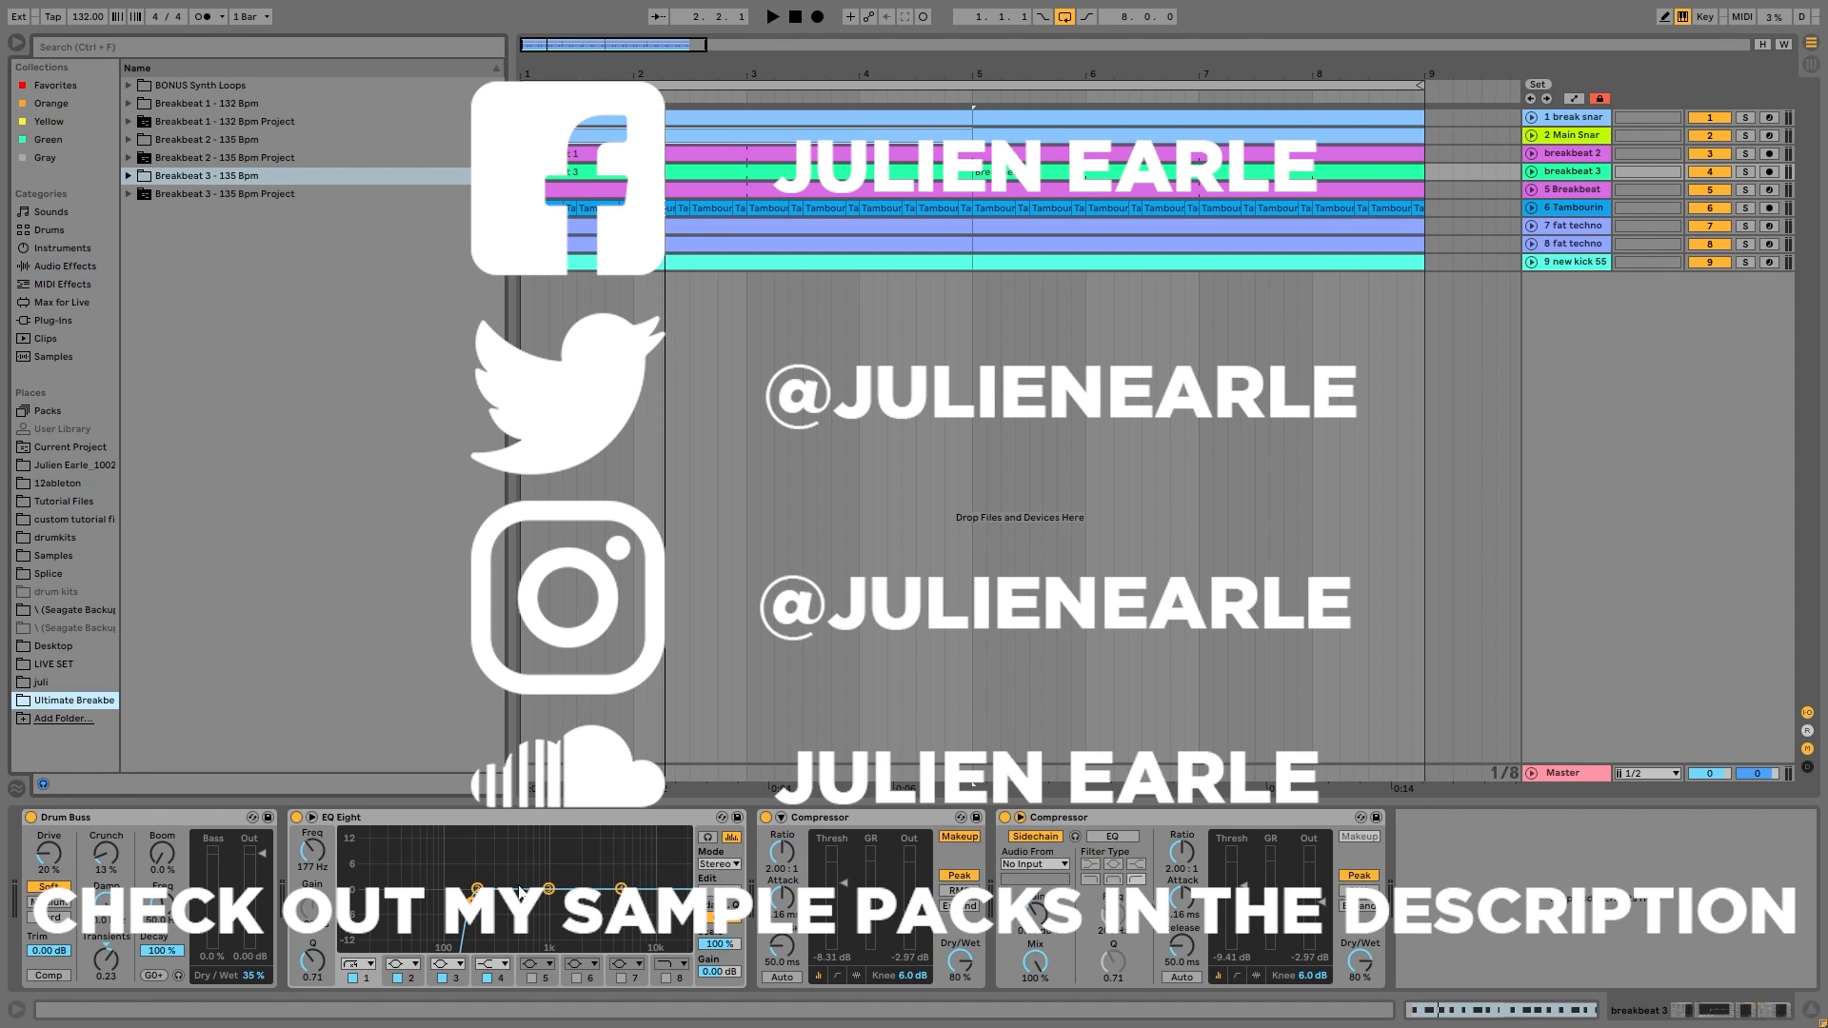